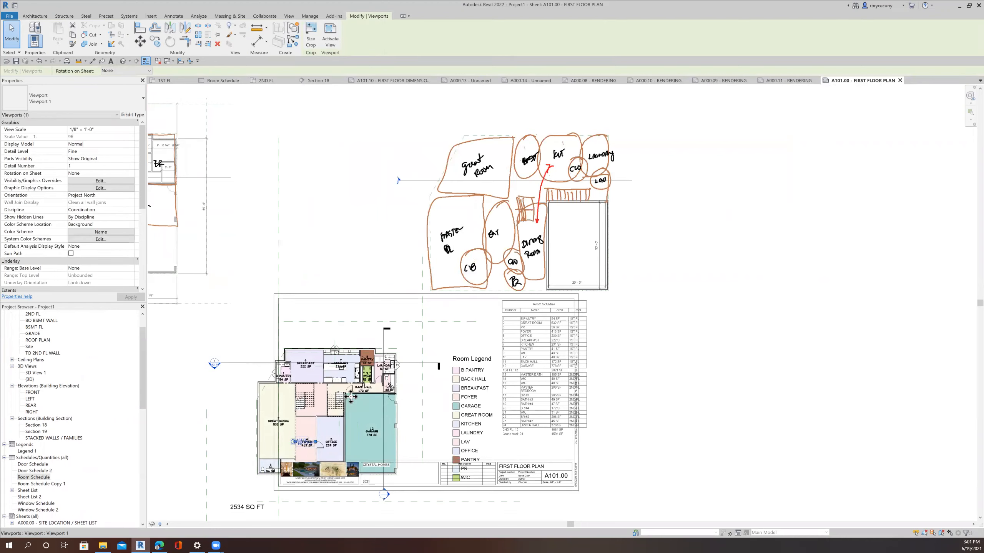
Step: Nudge the 1ST FL plan viewport right and up so the plan sits inside the sheet border above the title block
key(Right)
key(Right)
key(Right)
key(Right)
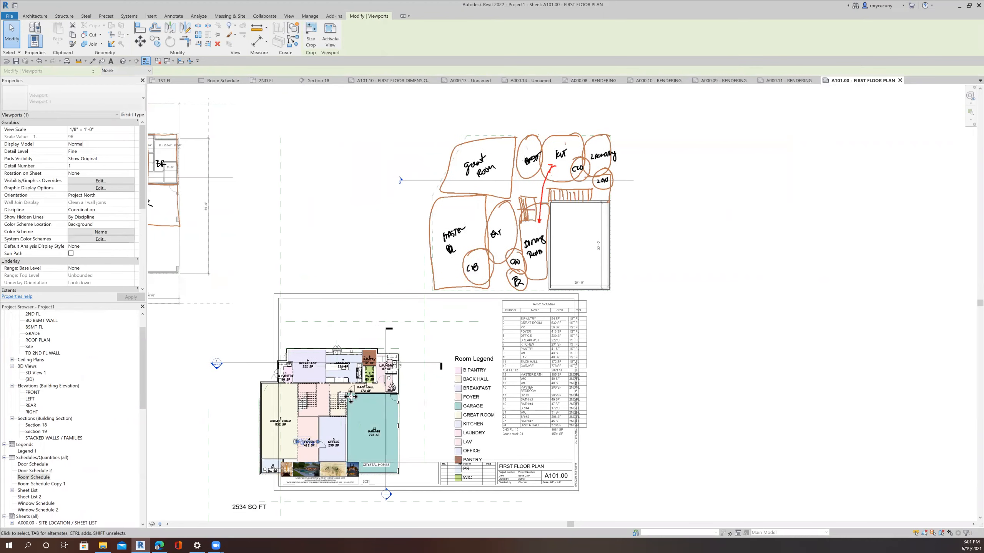
key(Right)
key(Right)
key(Right)
key(Right)
key(Right)
key(Right)
key(Right)
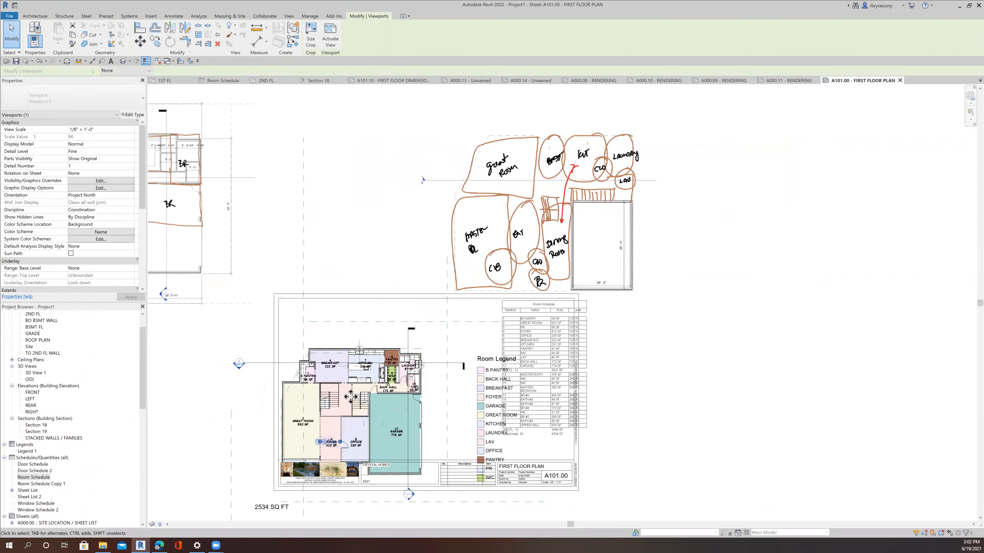
key(Right)
key(Up)
key(Up)
key(Up)
key(Up)
key(Up)
key(Up)
key(Up)
key(Up)
key(Up)
key(Up)
key(Up)
key(Up)
key(Up)
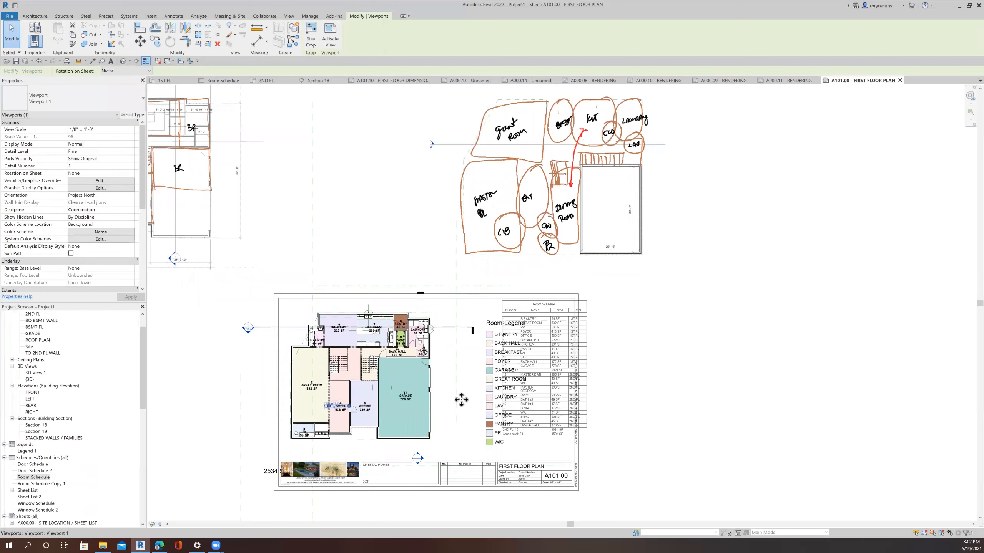
Step: Activate the floor plan view and nudge the Room Legend left, closer to the garage side of the plan
right_click(461, 382)
click(491, 257)
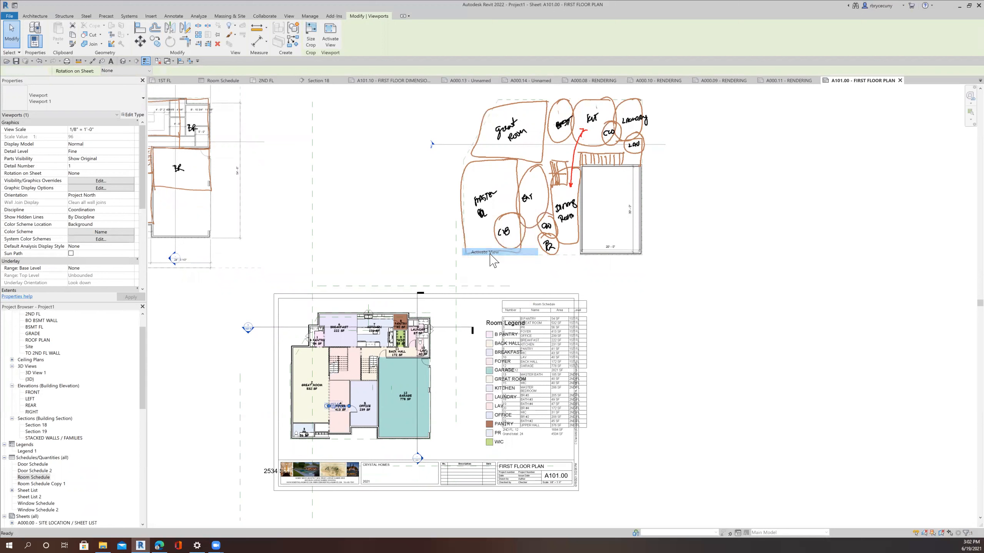
click(490, 357)
key(Left)
key(Left)
key(Left)
key(Left)
key(Left)
key(Left)
key(Left)
key(Left)
key(Left)
key(Left)
key(Left)
key(Left)
key(Left)
key(Left)
key(Left)
key(Left)
key(Left)
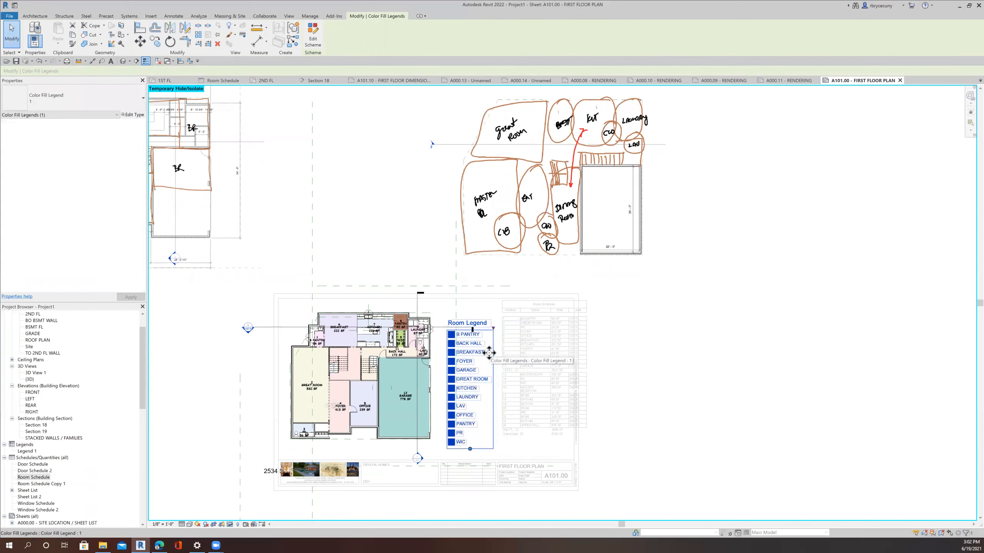
key(Left)
key(Left)
key(Left)
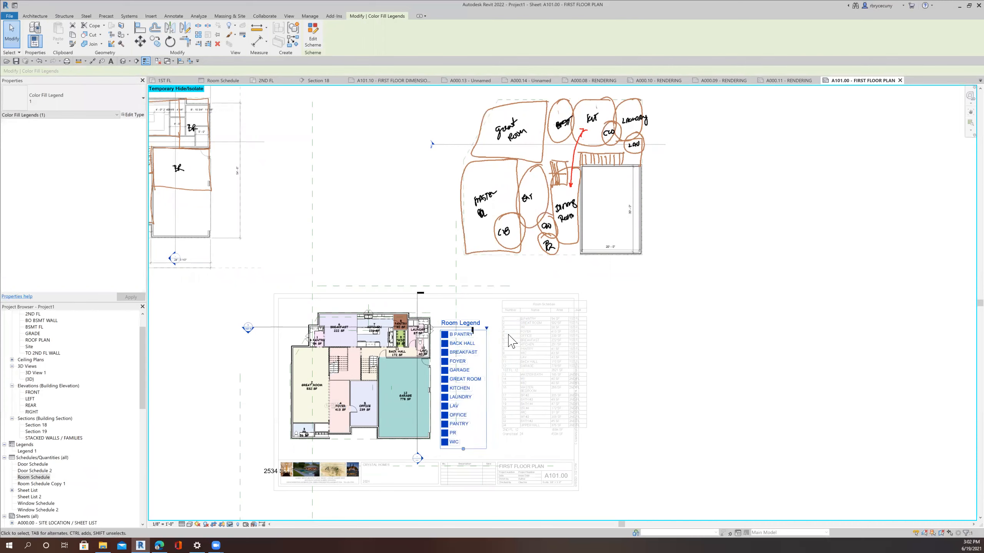
Step: Deactivate the floor plan view and nudge its viewport slightly left on the sheet
click(295, 420)
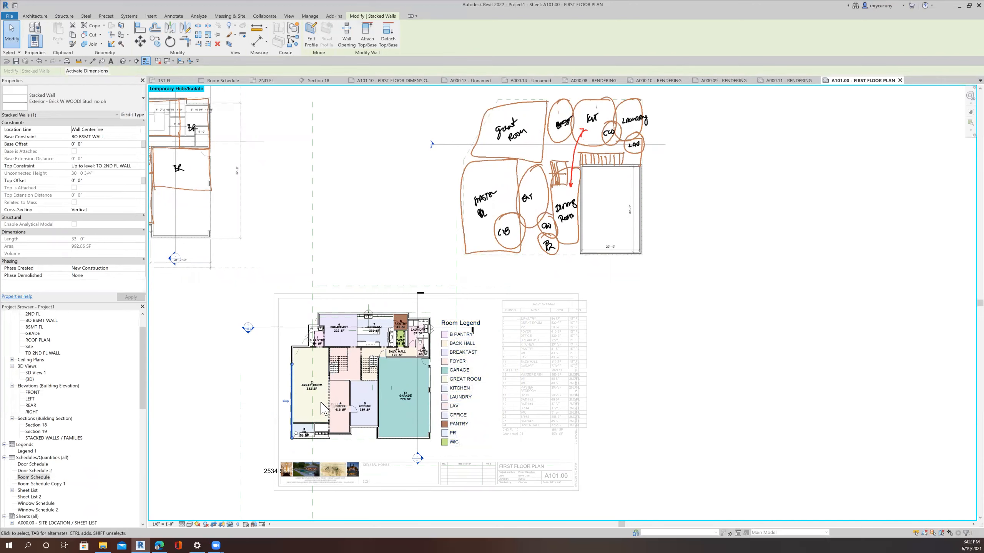
right_click(254, 383)
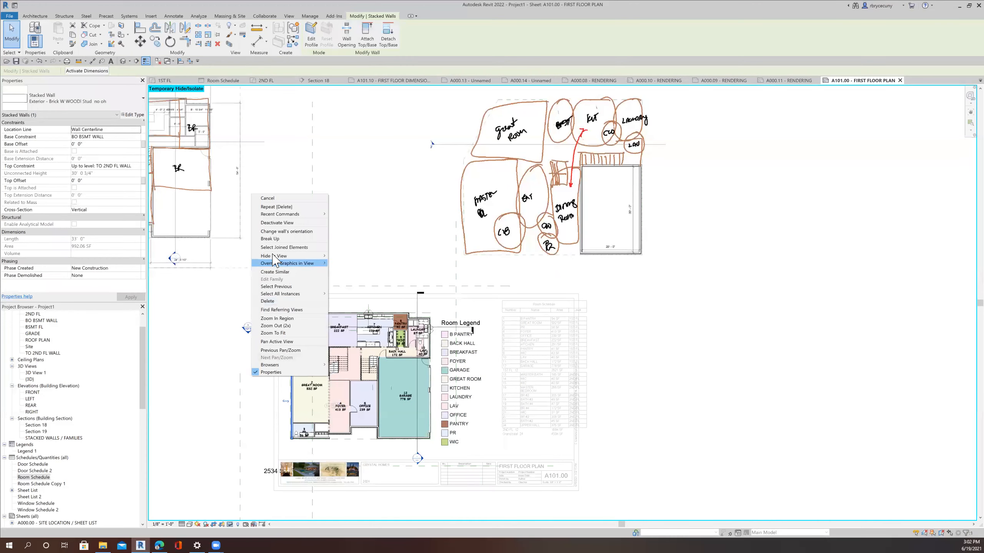
click(279, 222)
click(324, 360)
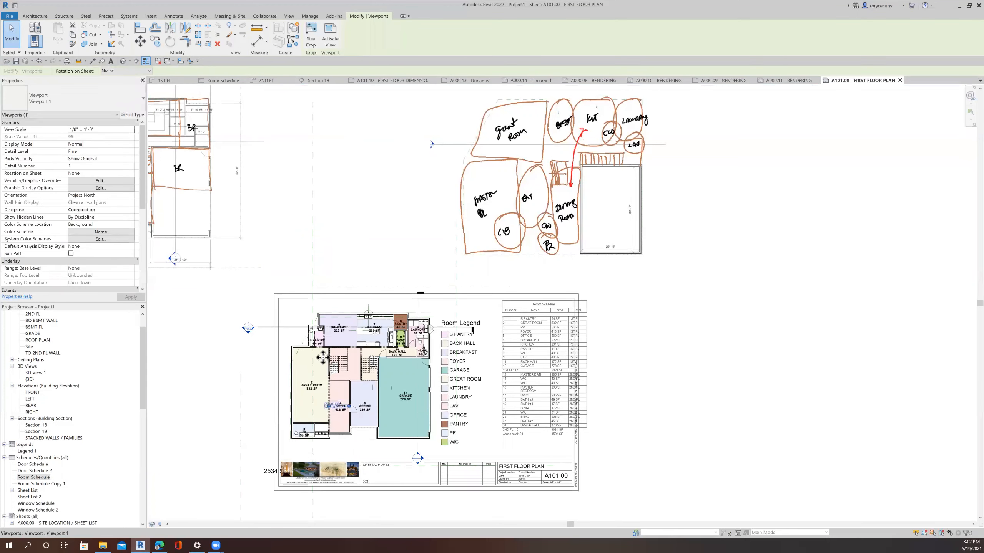
key(Left)
key(Left)
key(Left)
key(Left)
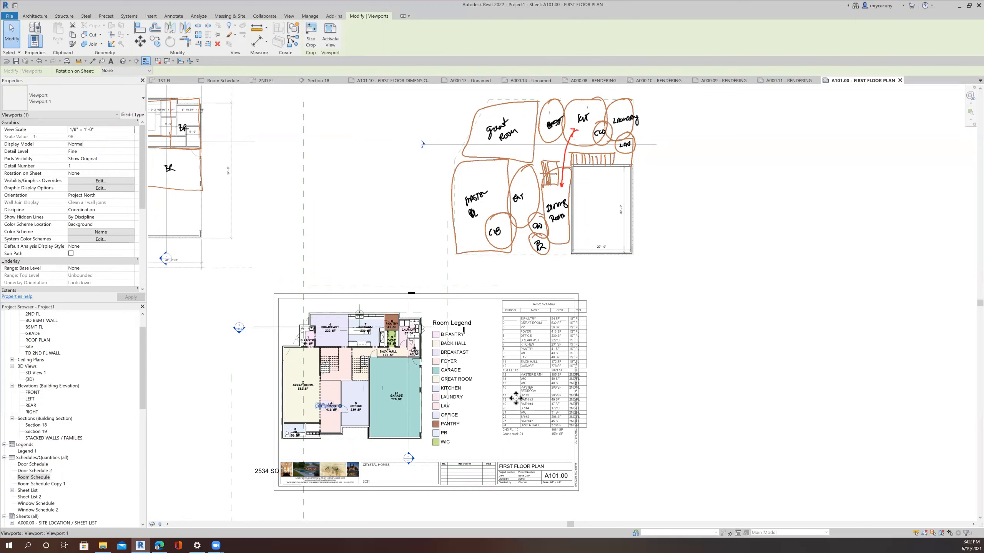
Step: Nudge the Room Schedule left so the whole table fits inside the sheet border
click(515, 398)
key(Left)
key(Left)
key(Left)
key(Left)
key(Left)
key(Left)
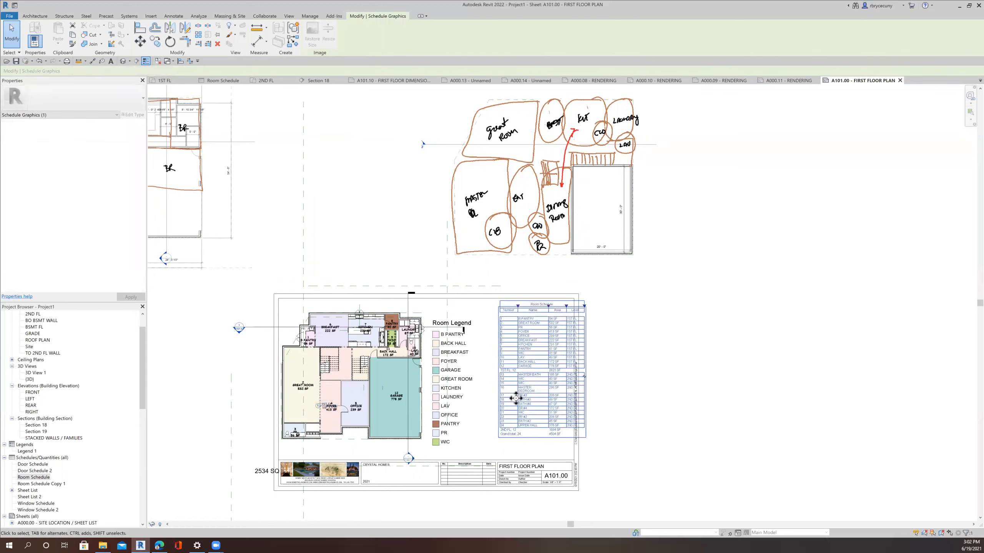
key(Left)
key(Left)
key(Left)
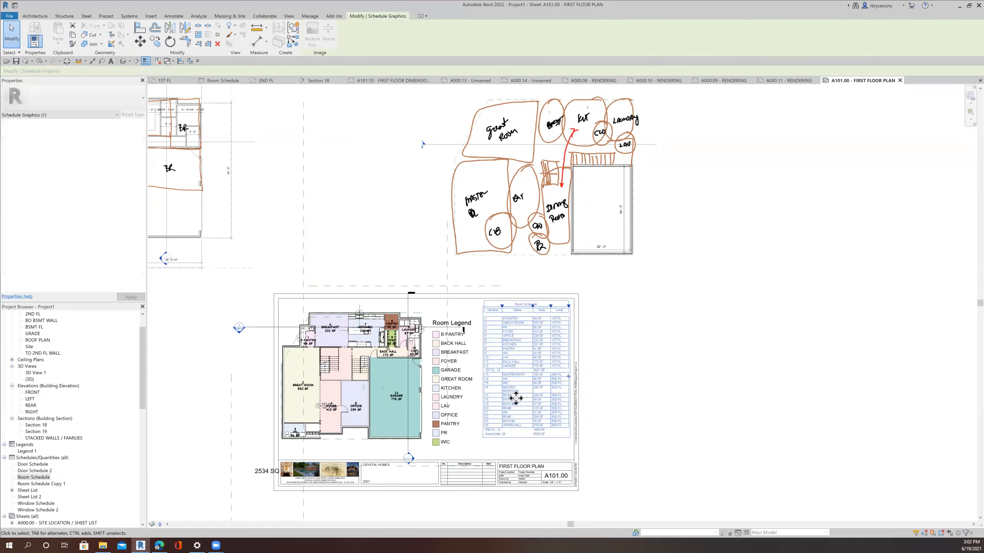
Step: Activate the floor plan view and shorten the upper end of the vertical section line through the garage, closer to the laundry
click(405, 319)
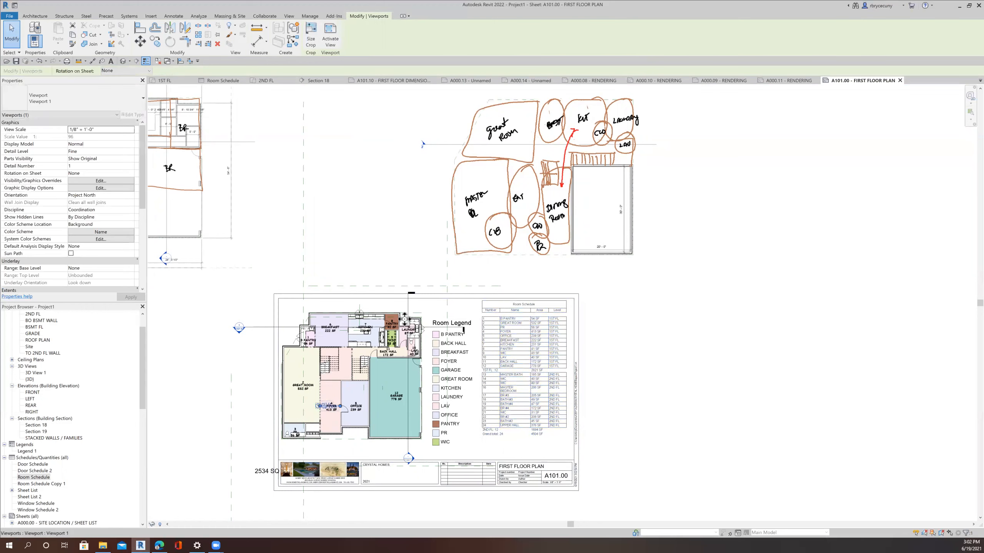
right_click(404, 319)
click(418, 348)
scroll(423, 299, up, 4)
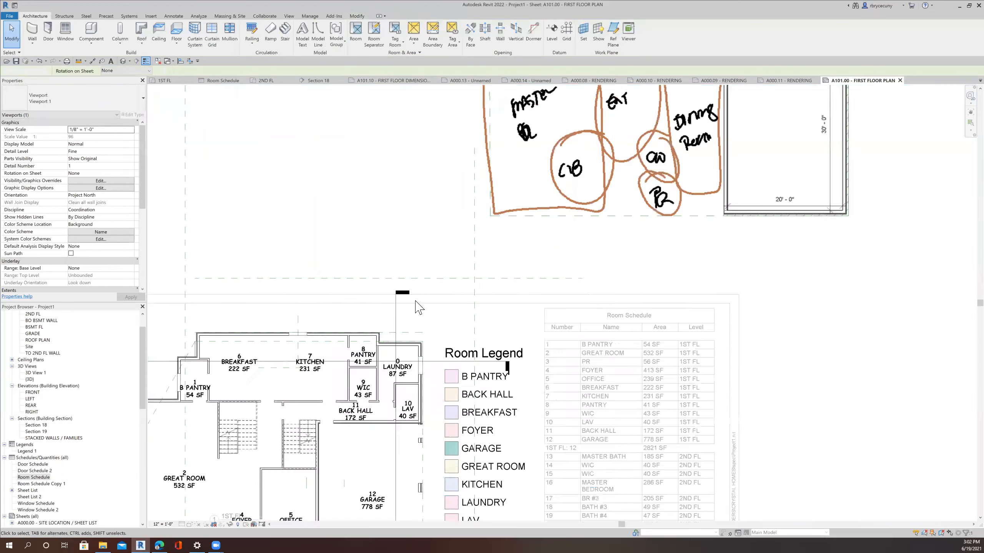
click(409, 294)
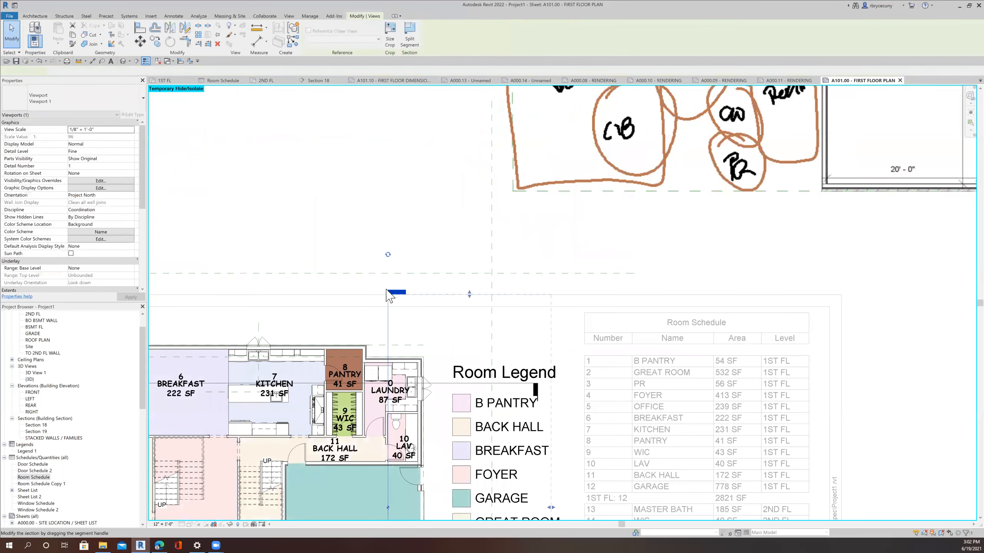
click(387, 315)
scroll(387, 320, down, 5)
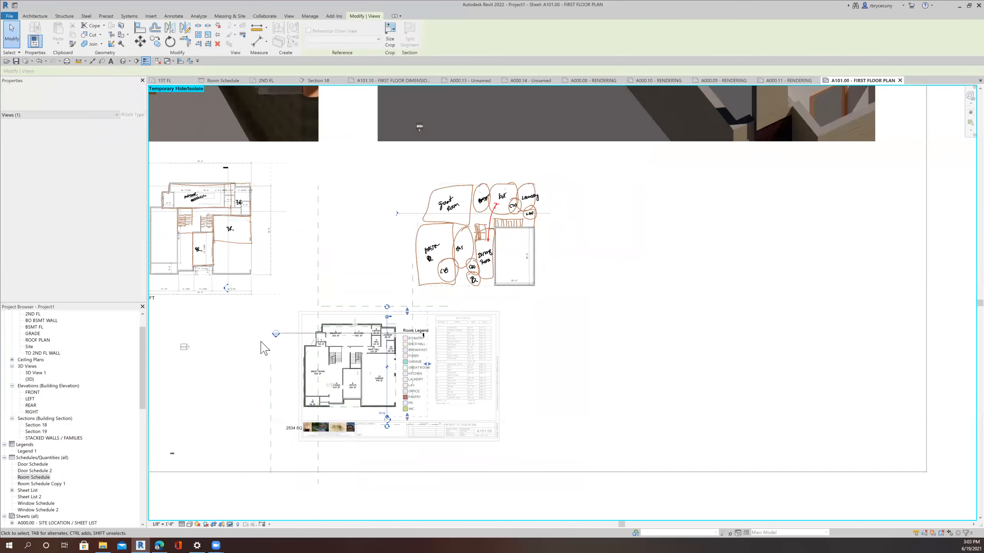
Step: Shorten the horizontal section line by moving its head inward, next to the B Pantry corner of the plan
scroll(261, 342, up, 5)
click(313, 326)
drag(315, 317, 399, 329)
click(400, 328)
scroll(360, 342, down, 2)
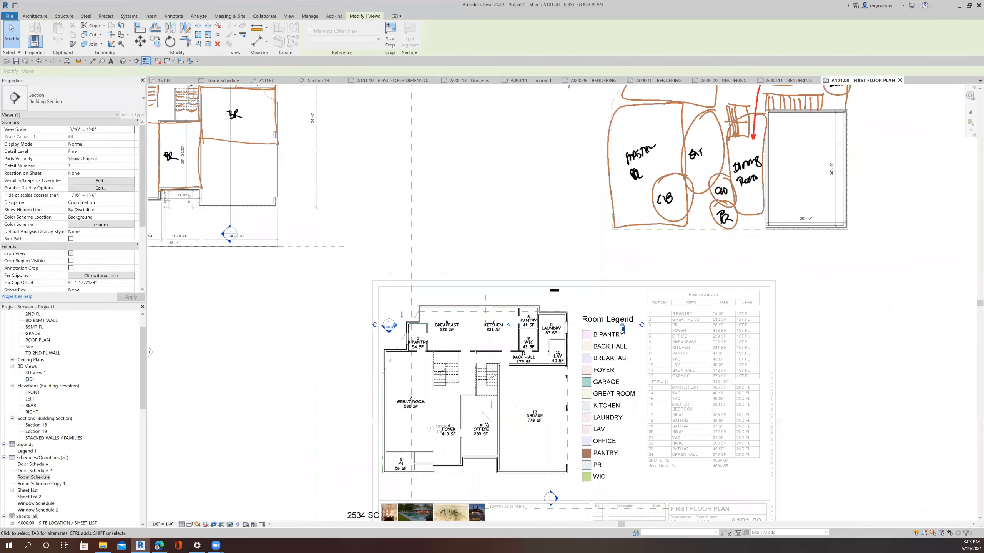
Step: Move the lower head of the vertical section line up, closer to the garage's front wall
scroll(539, 481, up, 2)
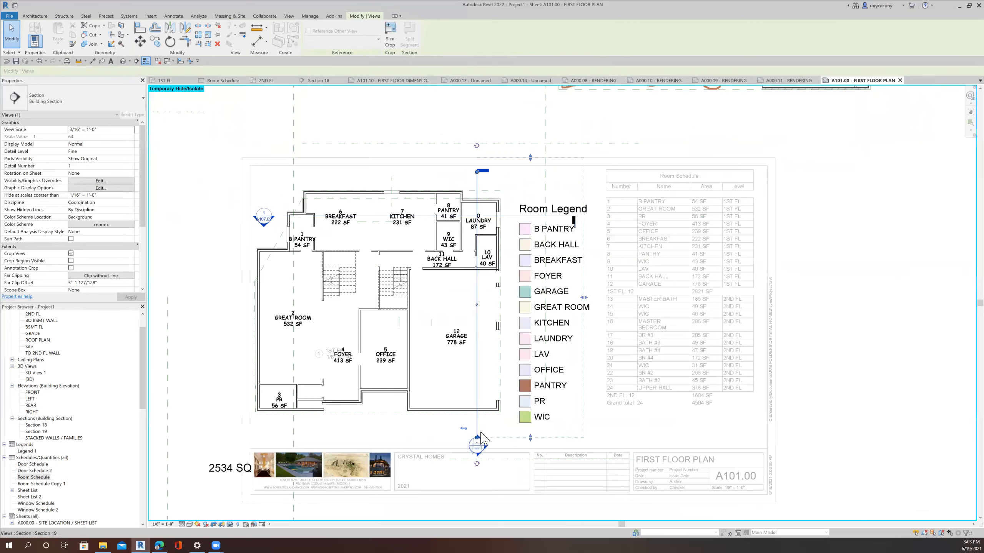
scroll(480, 437, up, 2)
click(473, 424)
scroll(467, 445, down, 3)
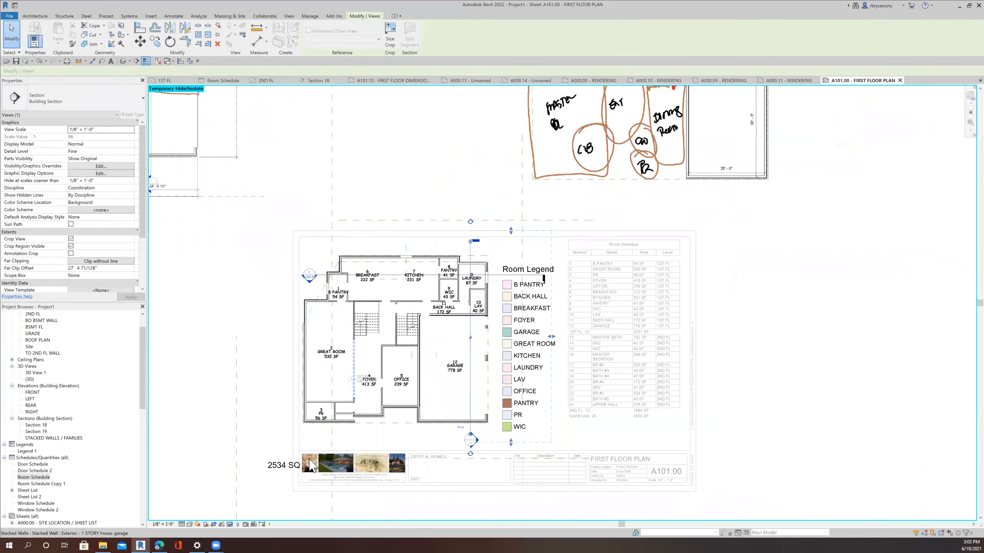
Step: Move the 2534 SQ FT note inside the sheet border, just below the great room side of the plan, and deactivate the view
click(265, 465)
drag(264, 465, 309, 441)
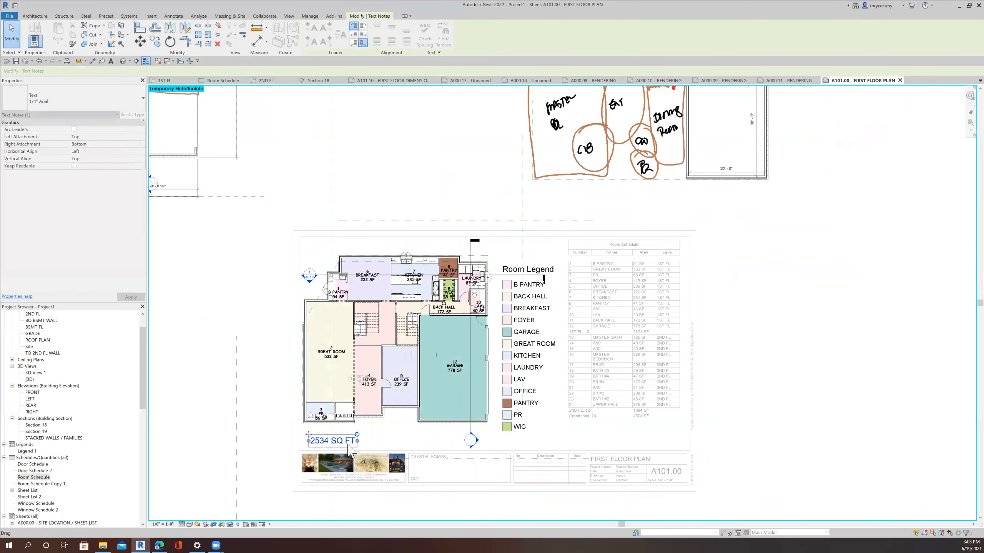
scroll(348, 451, down, 5)
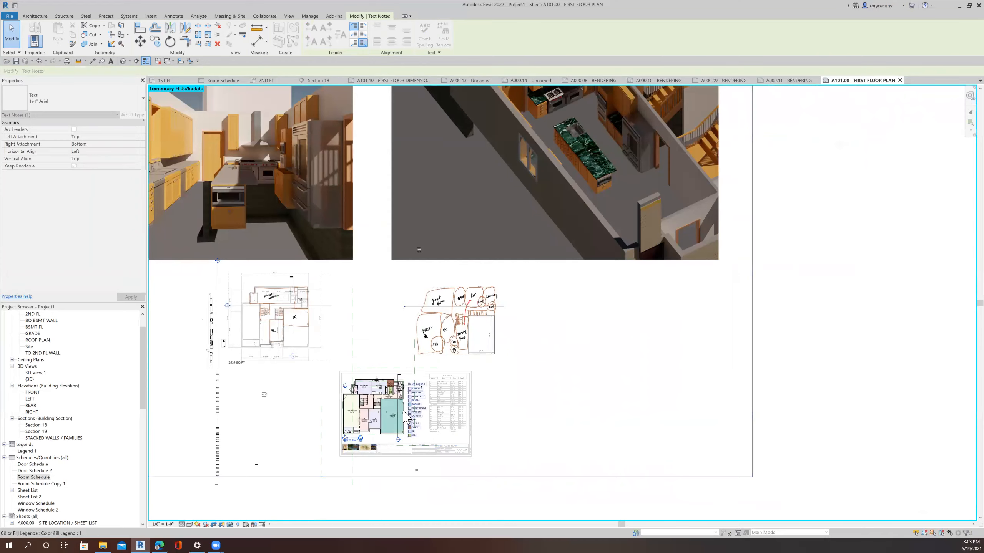
scroll(404, 416, up, 3)
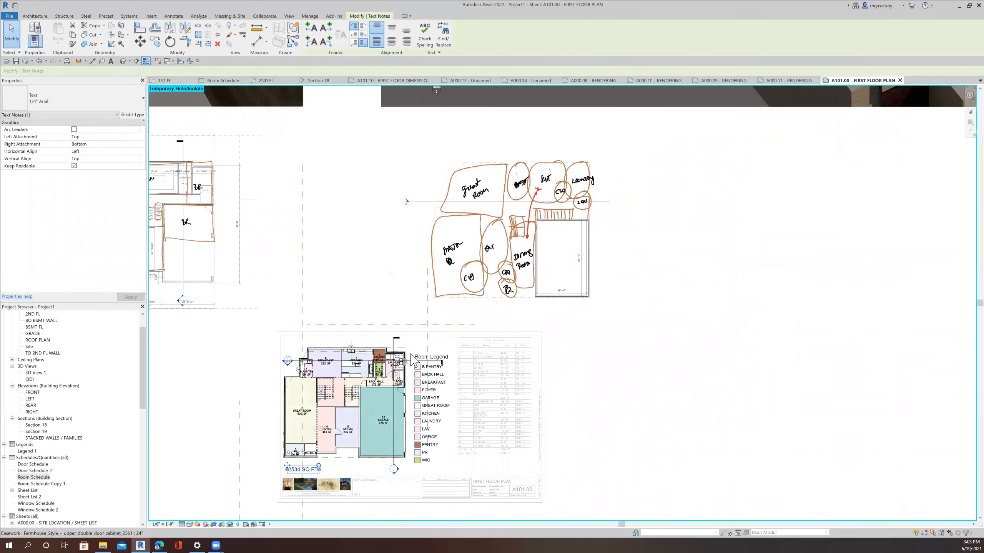
scroll(411, 358, up, 2)
scroll(333, 410, down, 2)
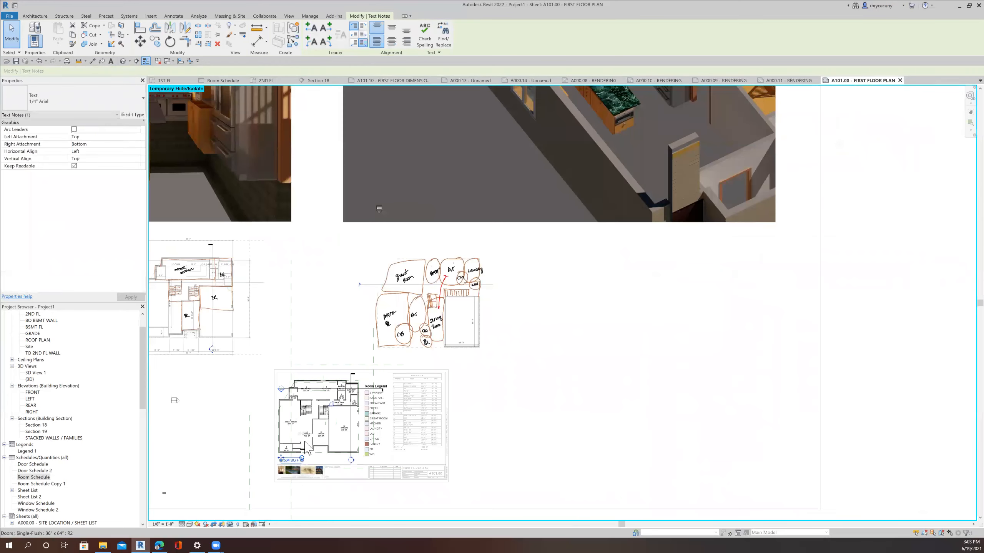
scroll(304, 415, up, 3)
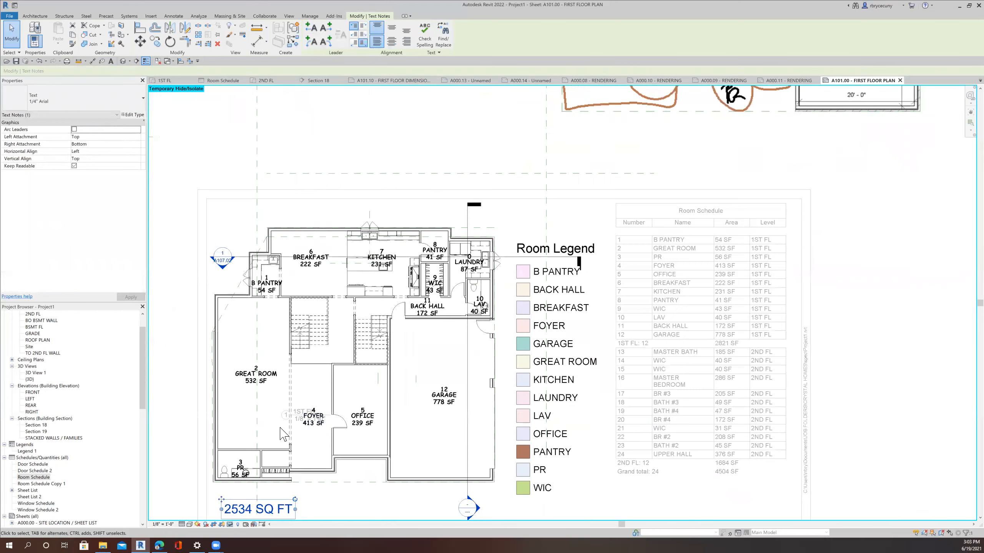
right_click(192, 376)
click(215, 403)
Step: Move the 1ST FL view title out of the foyer to below the plan, beside the 2534 SQ FT note
drag(295, 420, 323, 521)
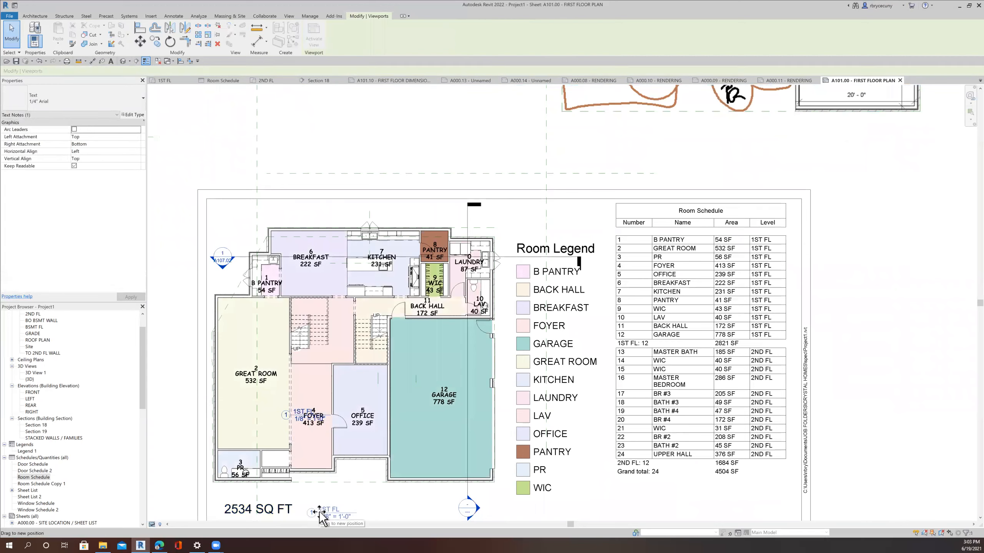
scroll(323, 521, down, 2)
scroll(312, 461, up, 1)
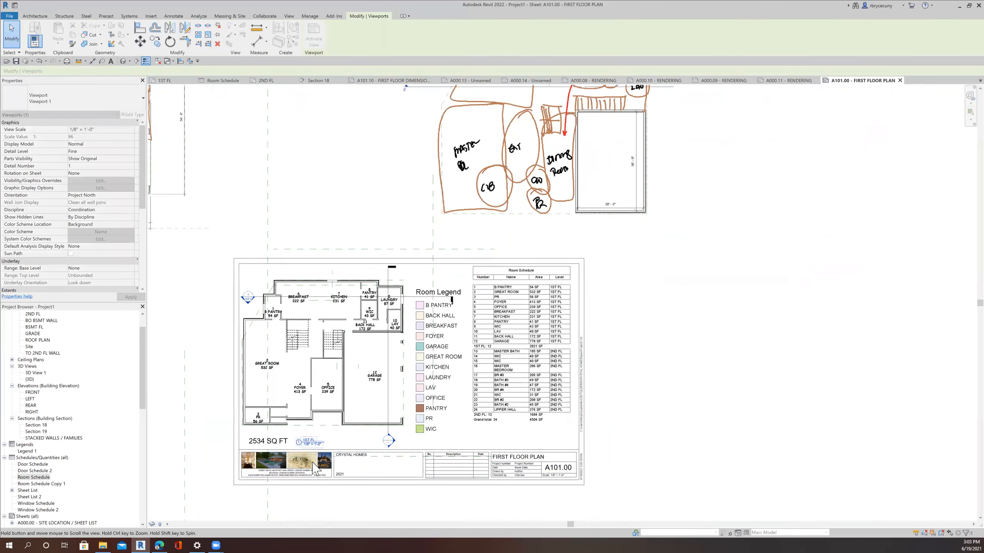
scroll(309, 449, up, 2)
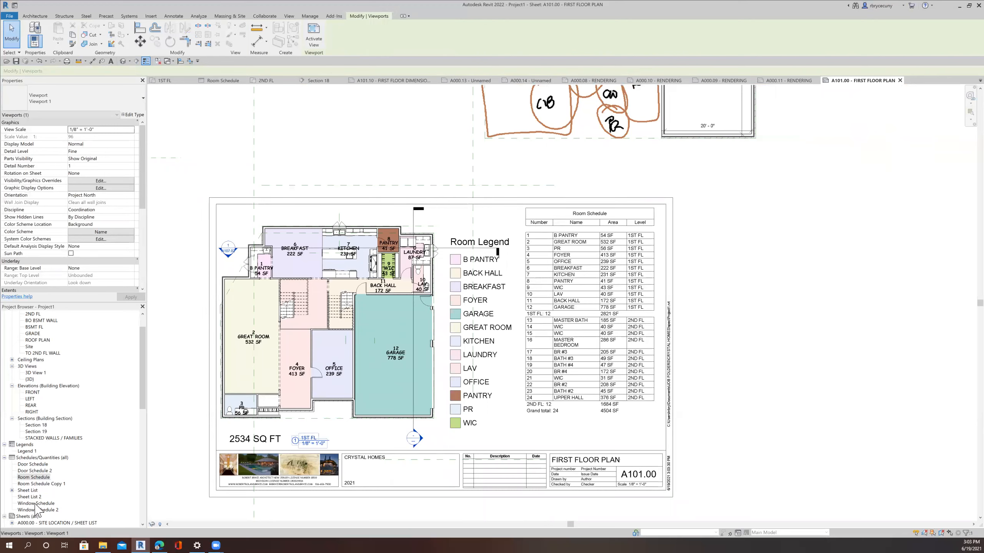
Step: Open the sheet title of A02.10 - 2ND FLOOR DIMENSIONED for renaming and accept it
scroll(44, 490, down, 3)
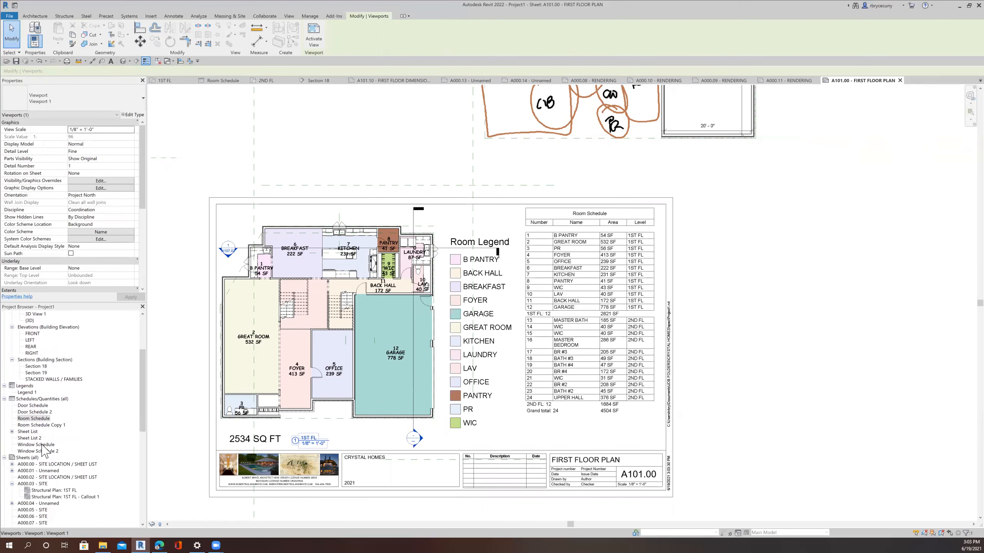
scroll(44, 492, down, 3)
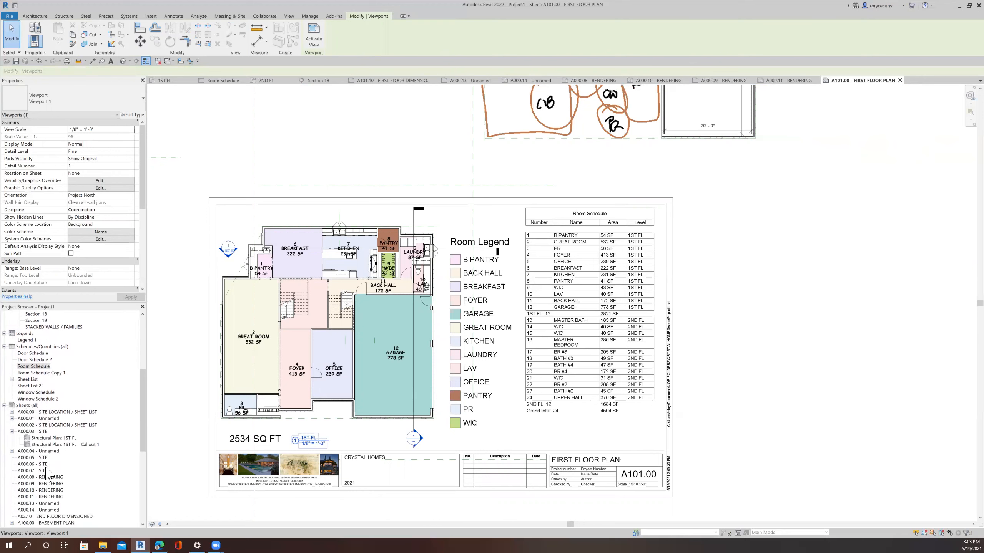
scroll(58, 485, down, 1)
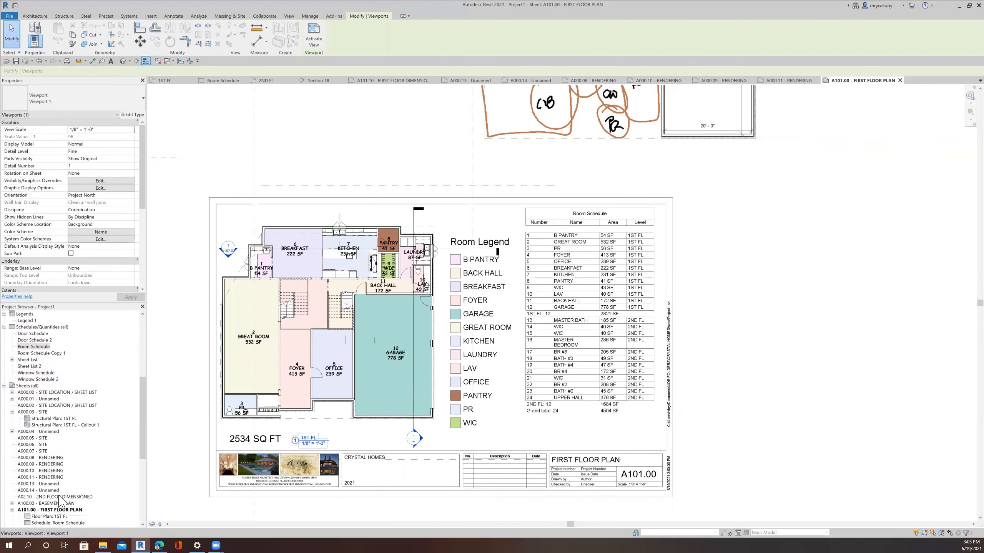
scroll(59, 500, down, 2)
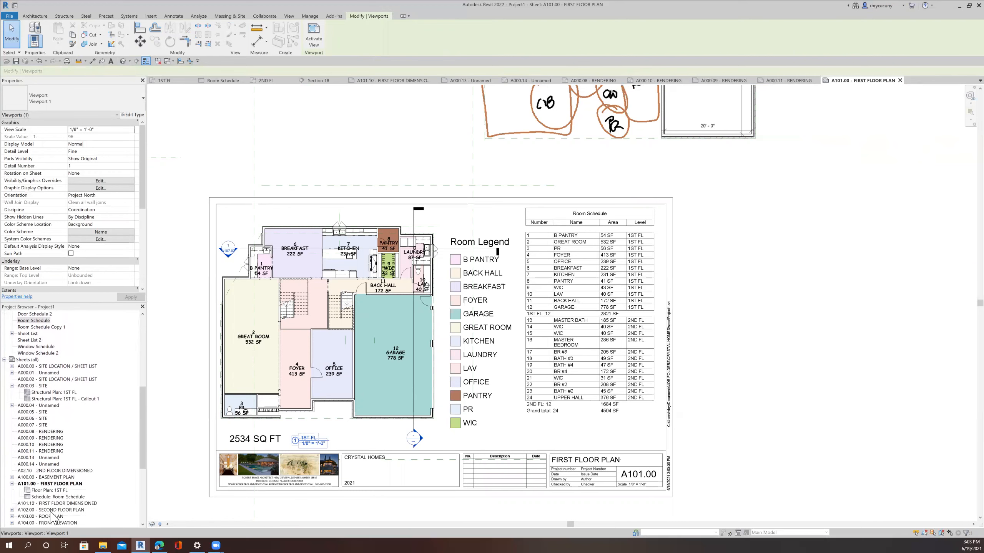
click(56, 471)
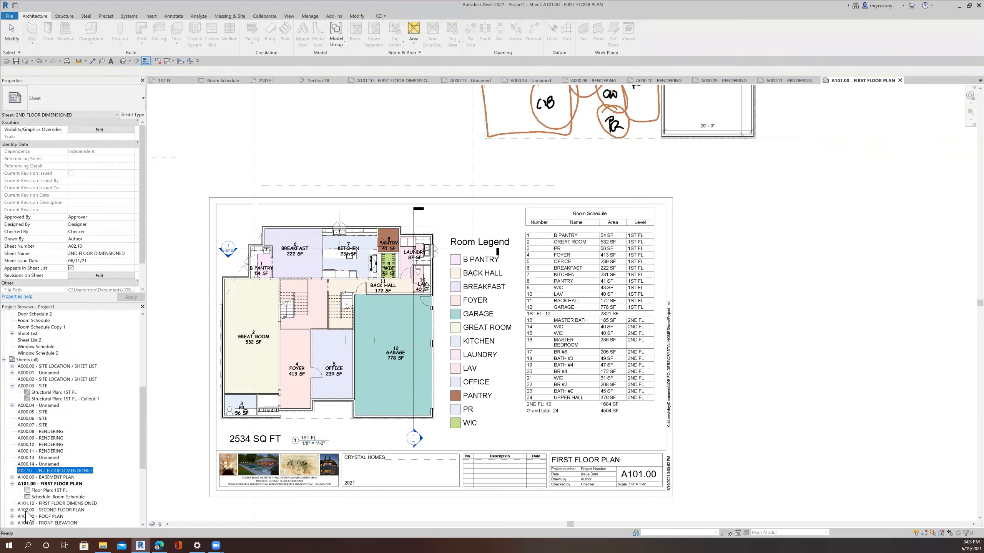
right_click(28, 471)
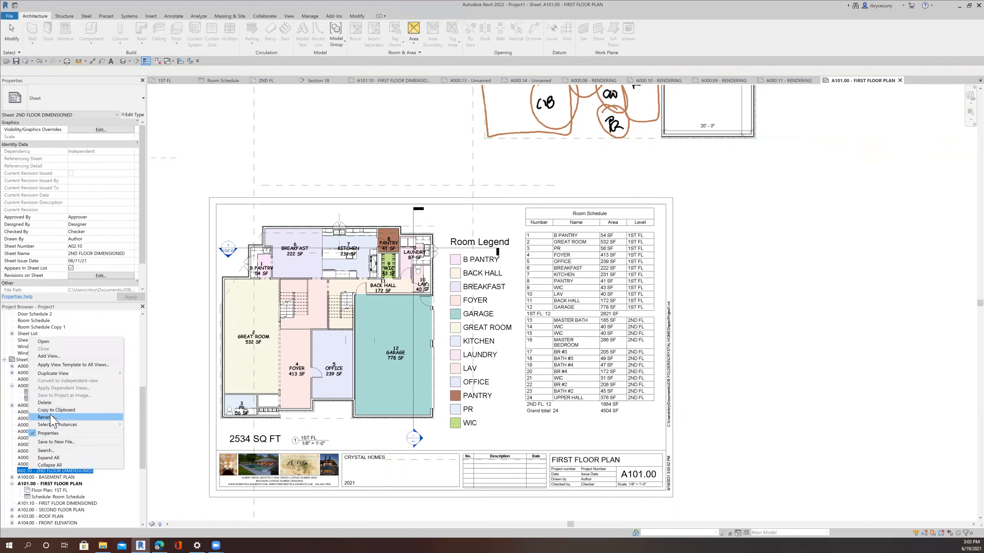
click(51, 417)
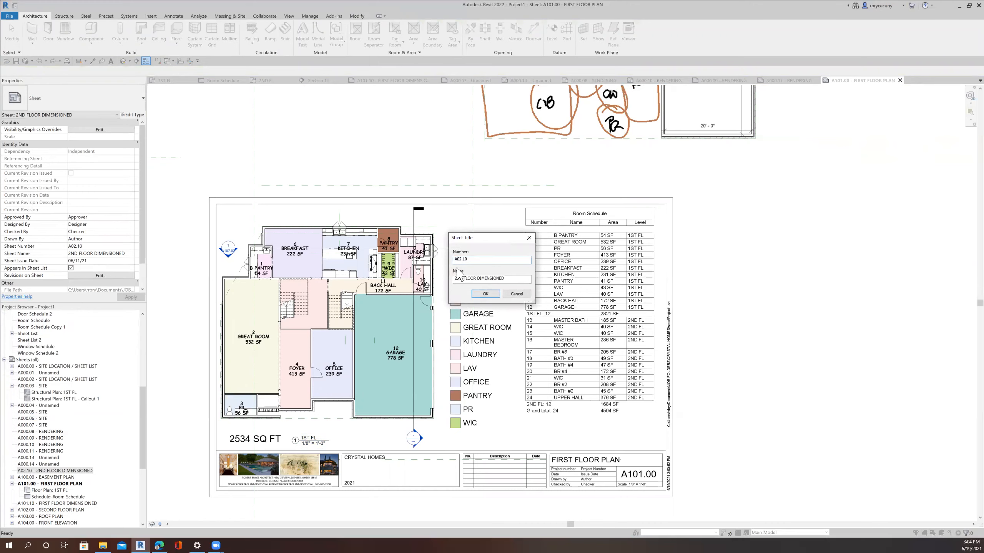
click(485, 295)
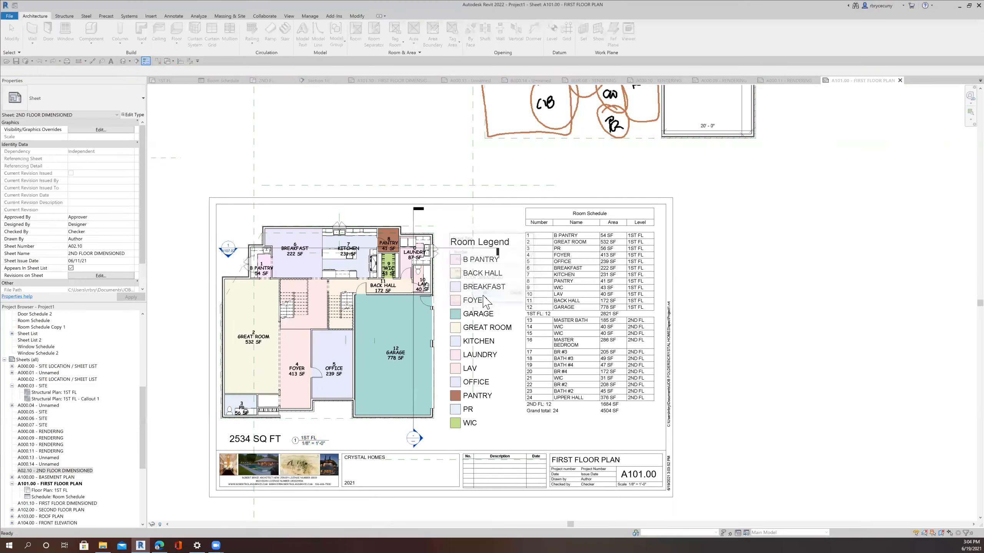
Step: Open sheet A102.00 - SECOND FLOOR PLAN and compare its layout and title block scale with sheet A101.00
double_click(65, 503)
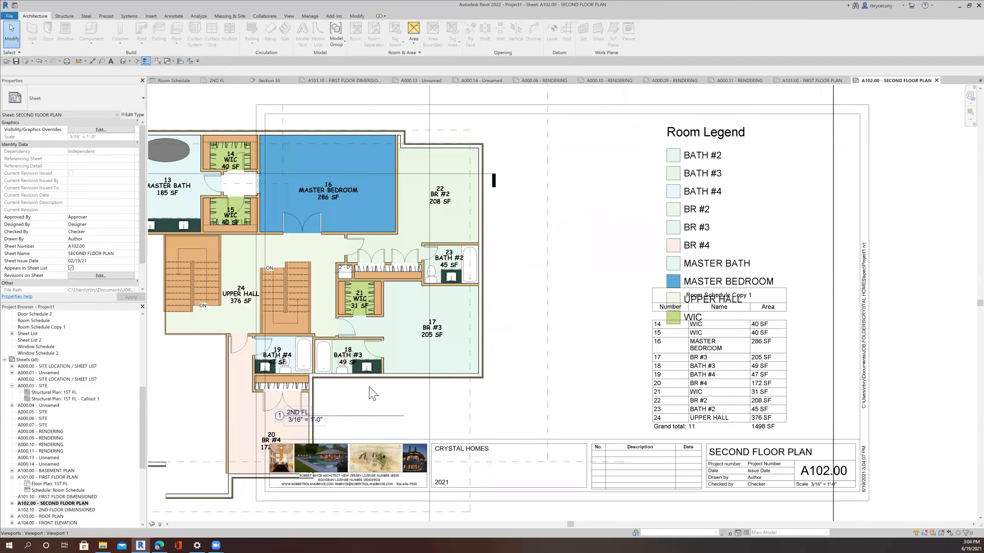
scroll(369, 394, down, 4)
middle_drag(340, 400, 390, 398)
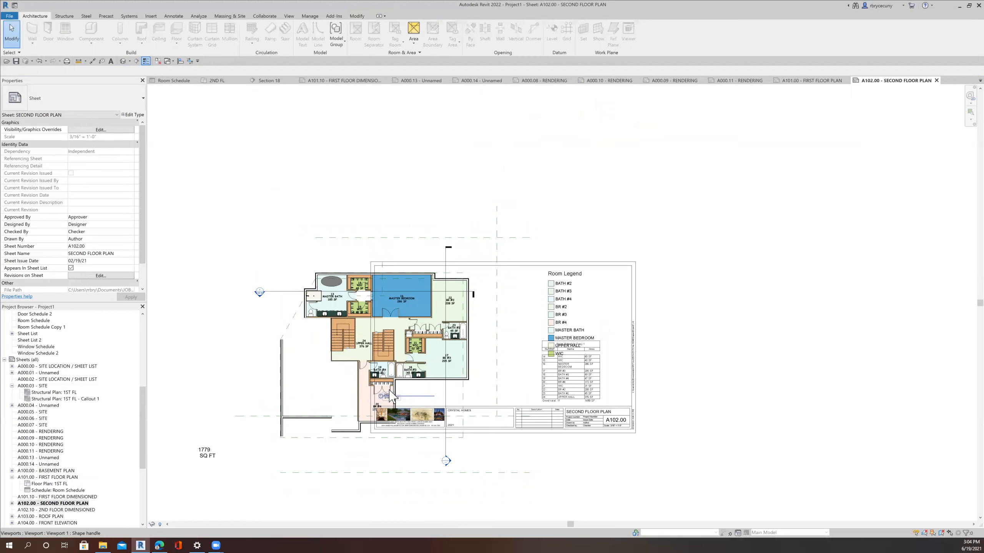
click(378, 372)
right_click(378, 371)
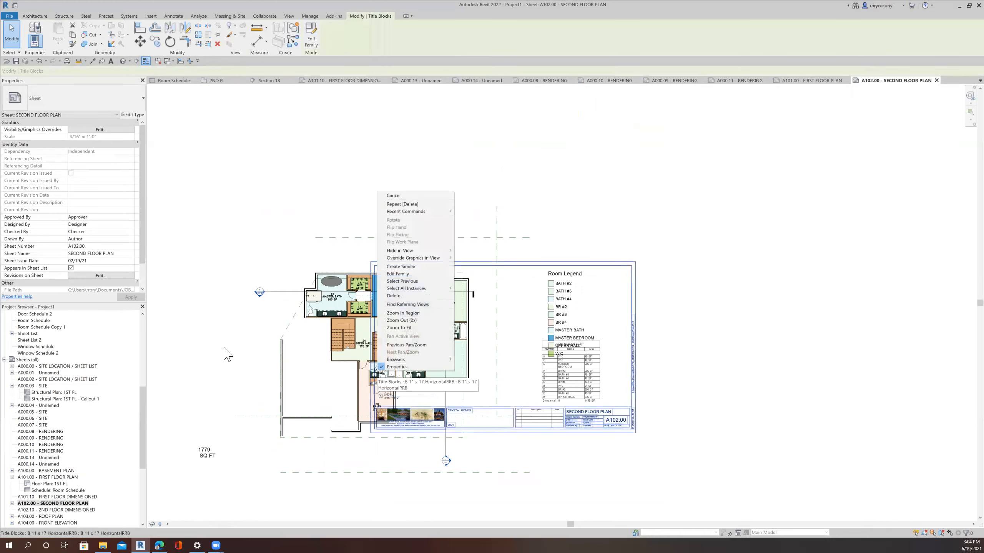
click(826, 80)
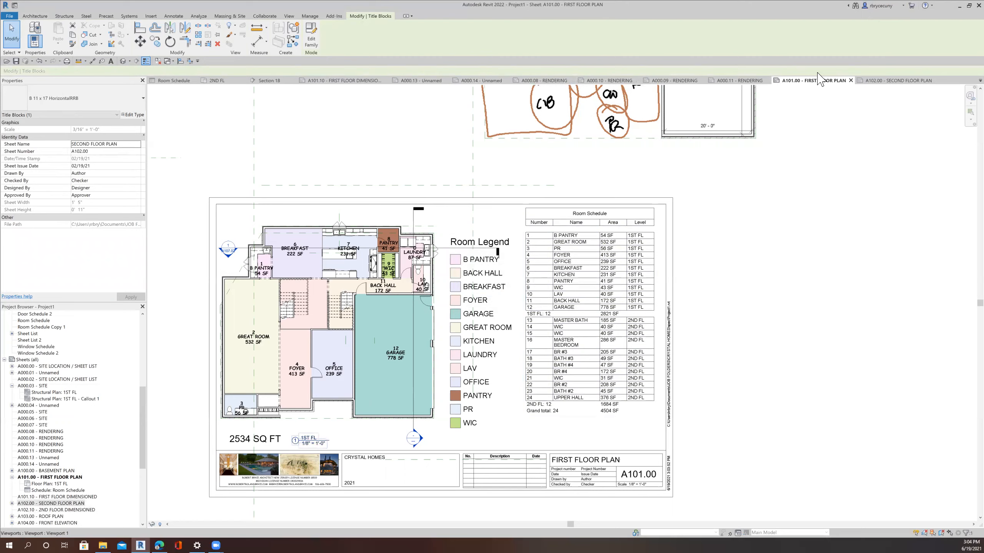
click(883, 82)
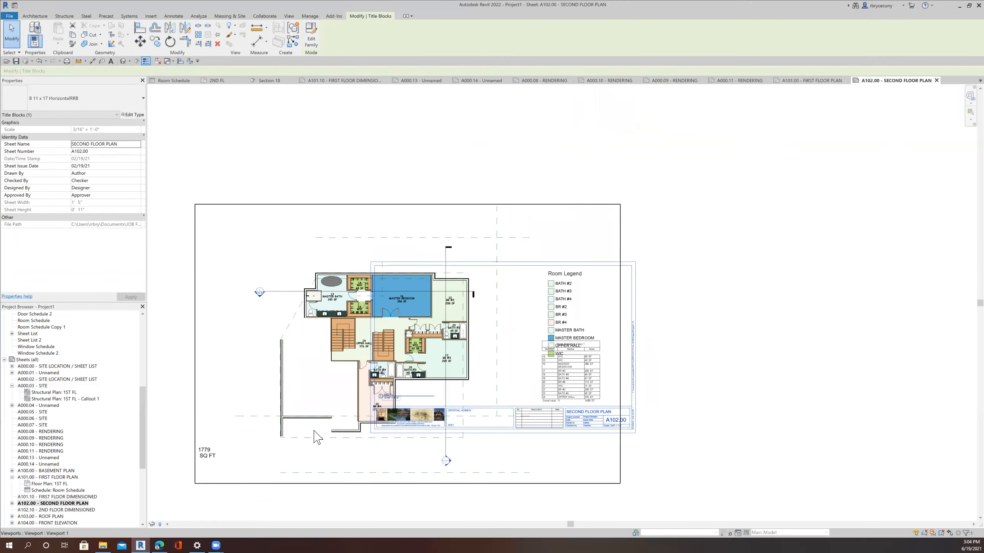
scroll(616, 426, up, 4)
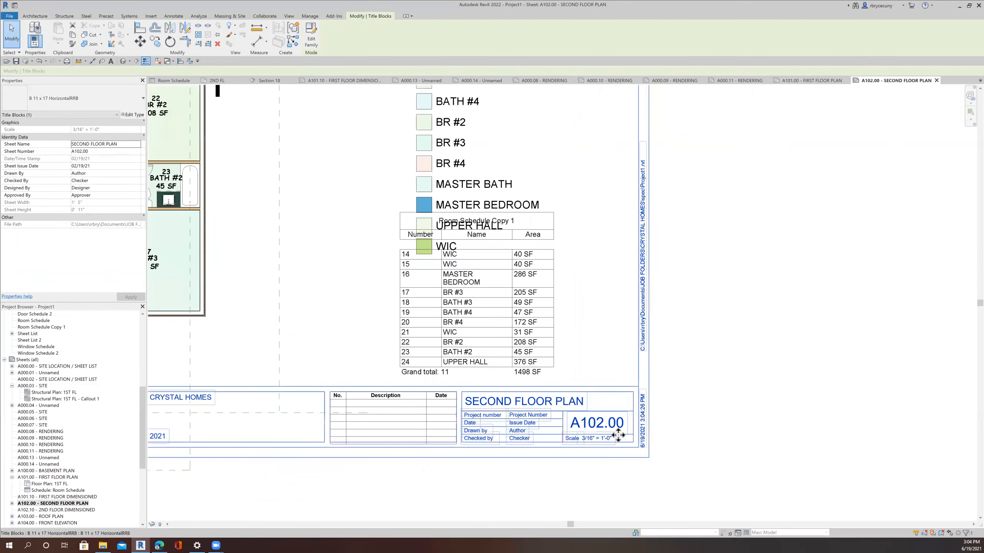
scroll(620, 432, down, 2)
scroll(617, 435, down, 4)
Step: Activate the 2ND FL plan view on the sheet, set its scale to 1/8" = 1'-0", and deactivate it
right_click(487, 377)
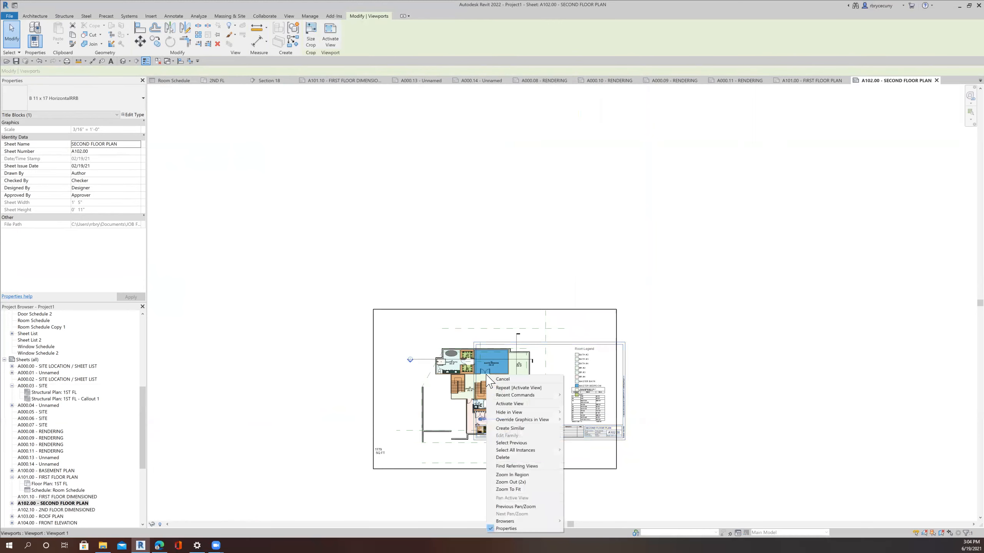
key(Escape)
key(h)
key(h)
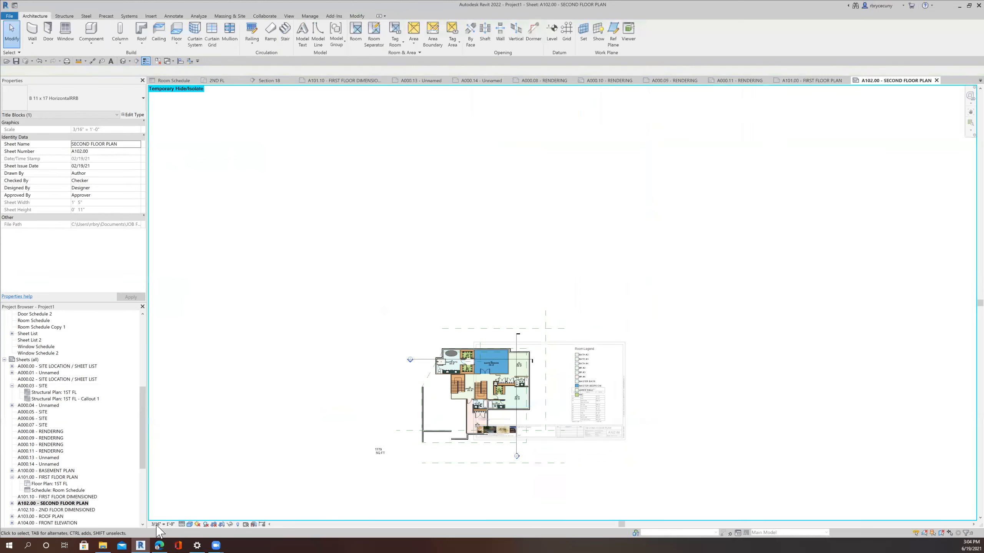
click(161, 524)
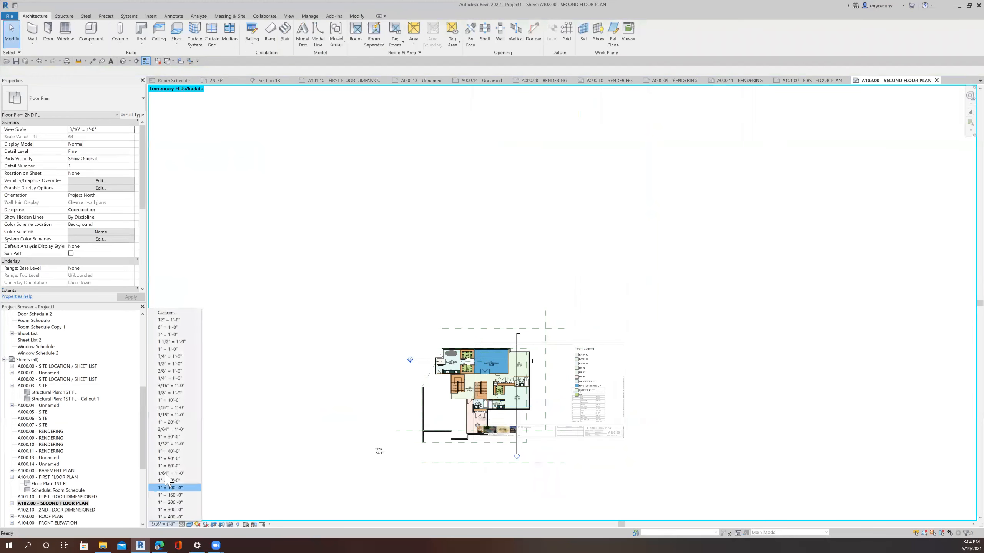
click(171, 393)
right_click(436, 487)
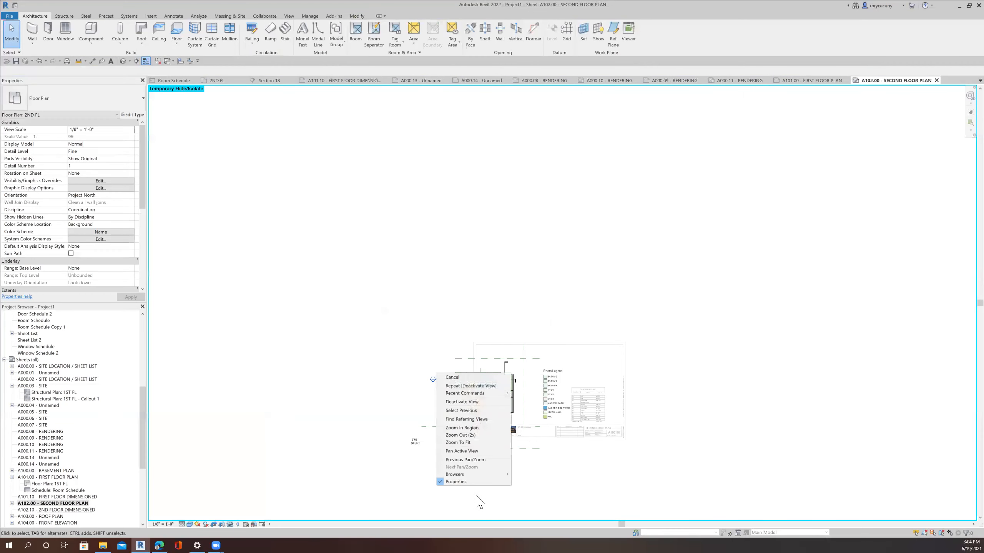
click(460, 402)
Step: Move the Room Schedule Copy 1 table into the upper right corner of the sheet, inside the border
scroll(602, 382, up, 4)
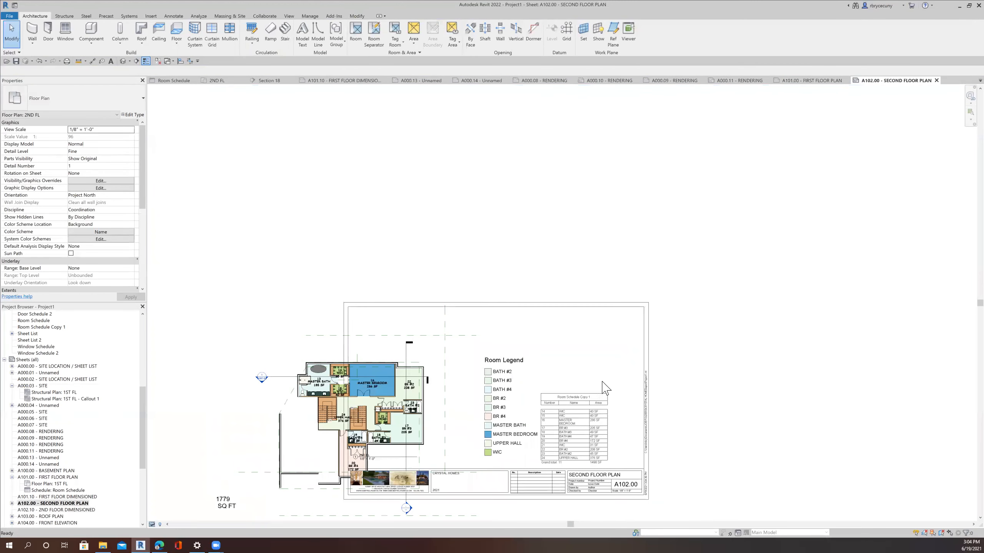
click(568, 415)
drag(568, 415, 609, 302)
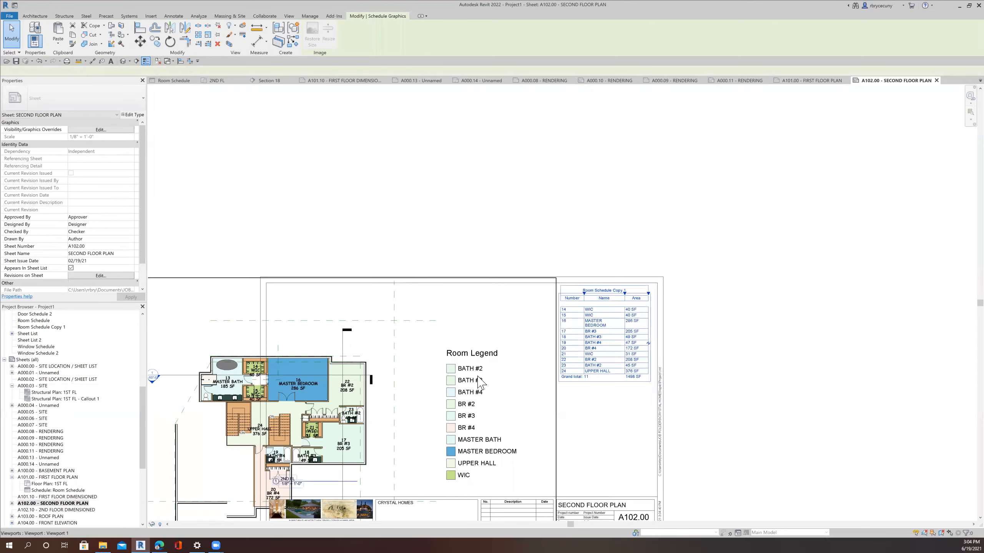
Step: Shift the 2ND FL viewport up and to the right until the whole floor plan sits inside the sheet border, above the title block
click(501, 424)
key(Up)
key(Up)
key(Up)
key(Up)
key(Up)
key(Up)
key(Up)
key(Up)
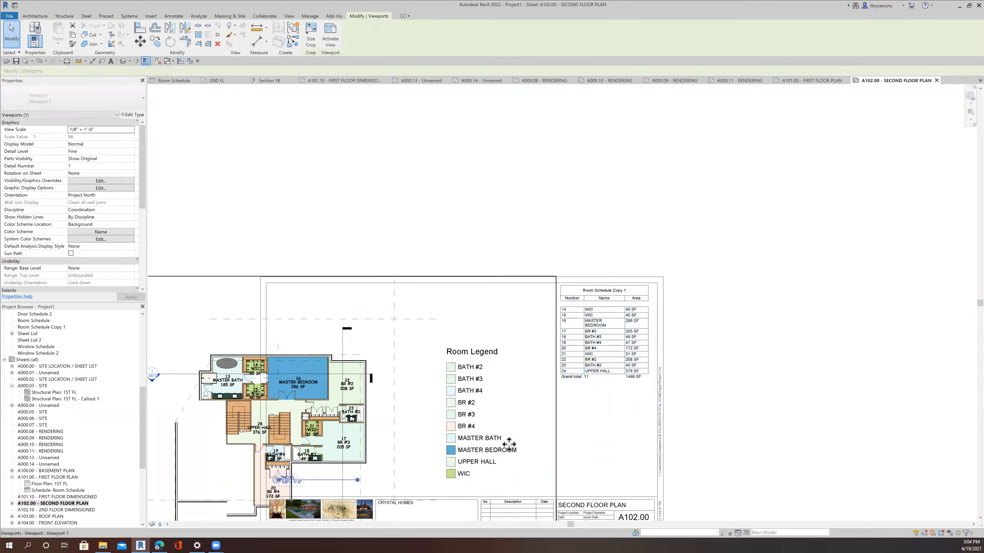
key(Up)
key(Up)
key(Up)
key(Up)
key(Up)
key(Up)
key(Up)
key(Up)
key(Up)
key(Up)
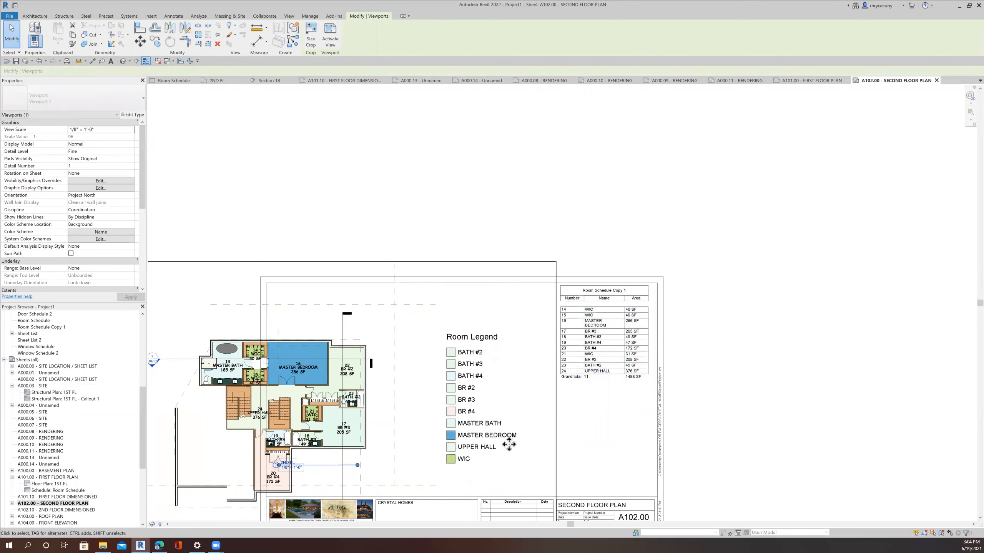
key(Up)
key(Right)
key(Right)
key(Right)
key(Right)
key(Right)
key(Right)
key(Right)
key(Right)
key(Right)
key(Right)
key(Right)
key(Right)
key(Right)
key(Right)
key(Right)
key(Right)
key(Right)
key(Right)
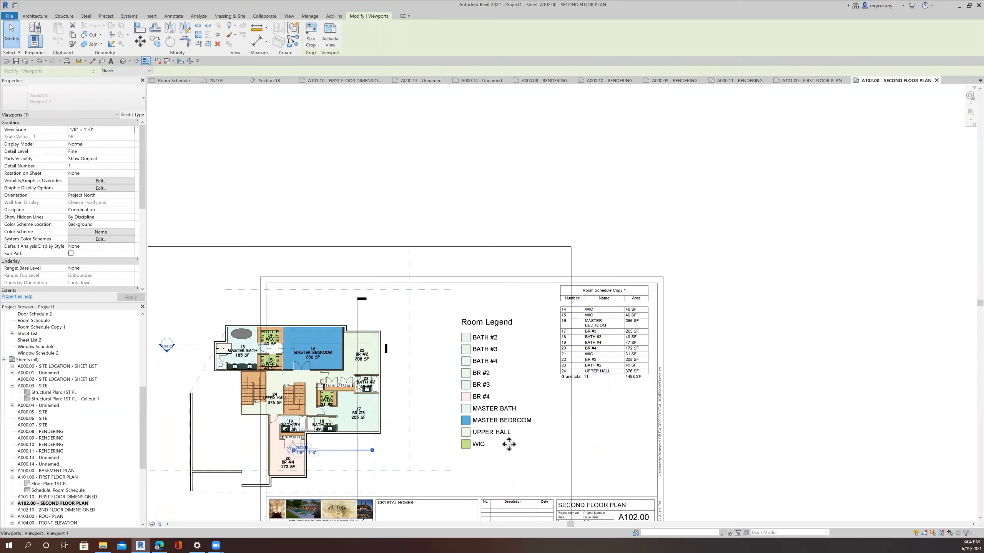
key(Right)
key(Right)
key(Right)
key(Right)
key(Right)
key(Right)
key(Right)
key(Right)
key(Right)
key(Right)
key(Right)
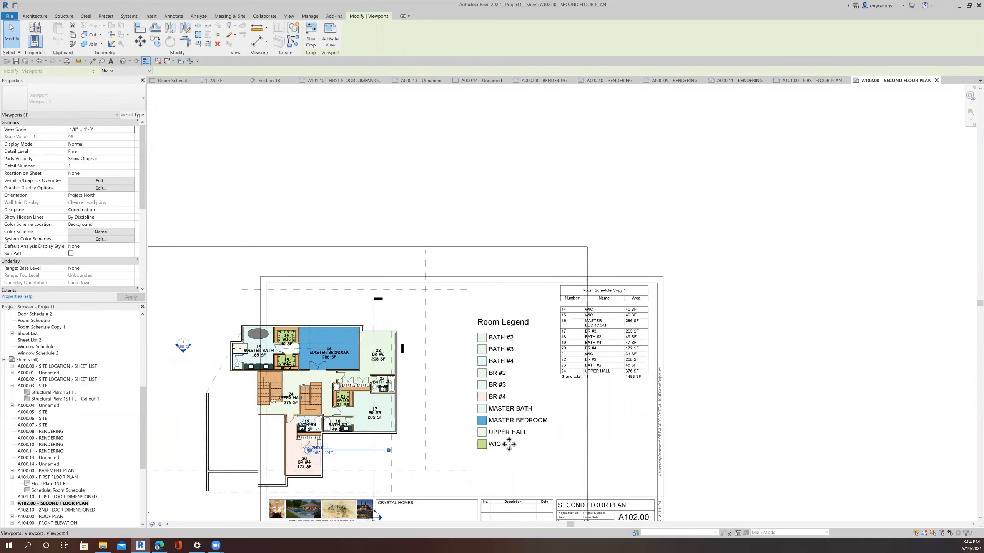
key(Right)
key(Right)
key(Right)
key(Right)
key(Right)
key(Right)
key(Right)
key(Right)
key(Right)
key(Right)
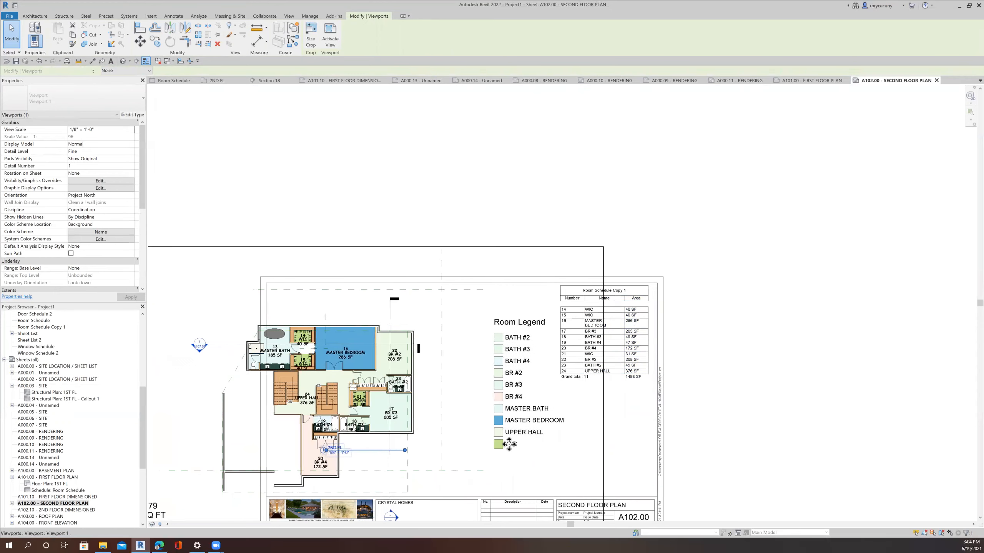
key(Right)
key(Right)
key(Right)
key(Right)
key(Right)
key(Right)
key(Right)
key(Right)
key(Right)
key(Right)
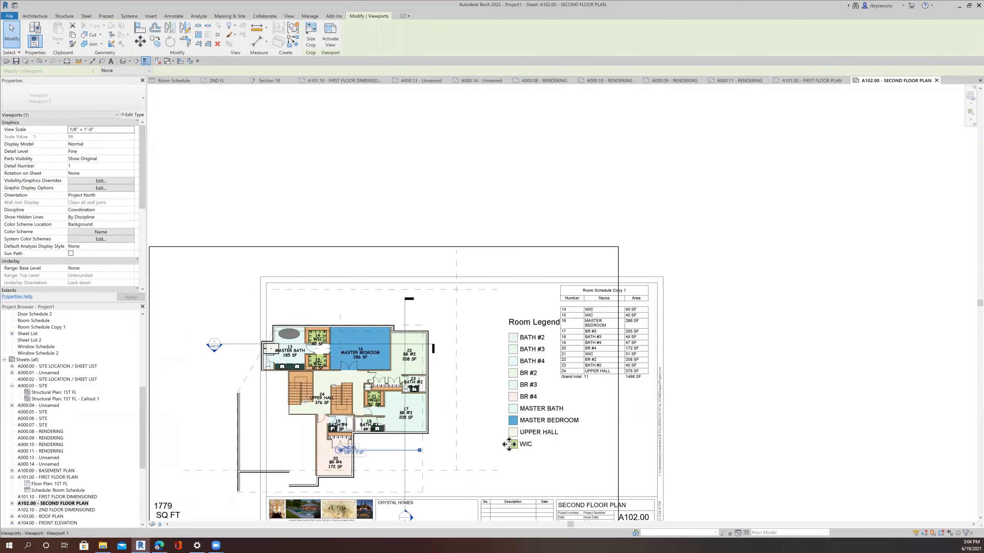
key(Right)
key(Right)
key(Right)
key(Right)
key(Right)
key(Right)
key(Right)
key(Right)
key(Right)
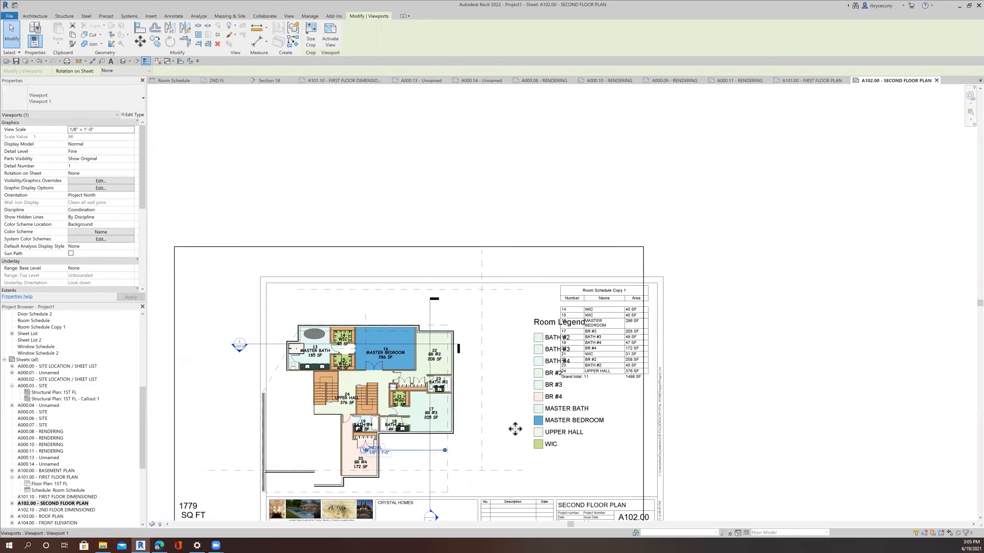
key(Right)
key(Right)
key(Right)
key(Right)
key(Right)
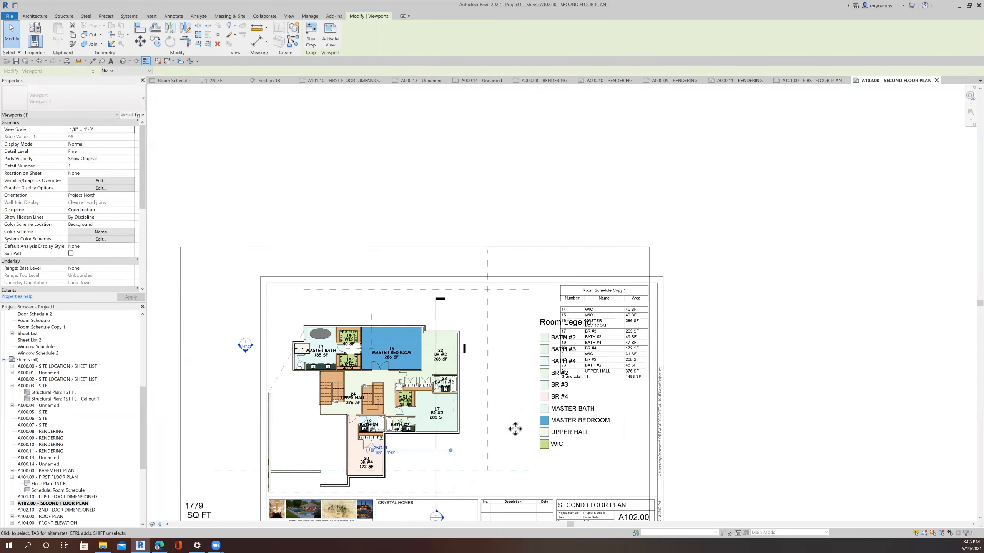
Step: Activate the 2ND FL view and move the head of the horizontal section line closer to the master bath's outer wall
scroll(519, 382, down, 2)
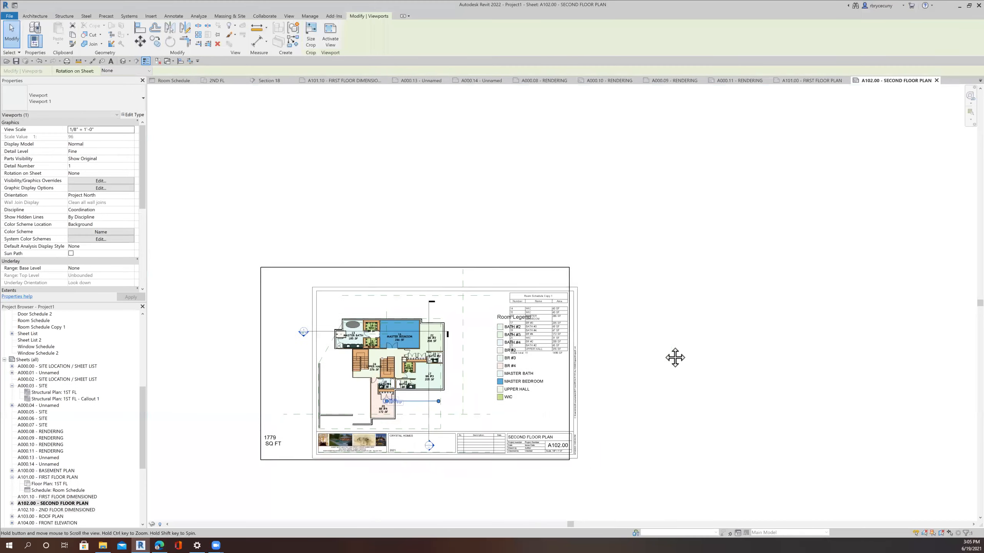
right_click(663, 341)
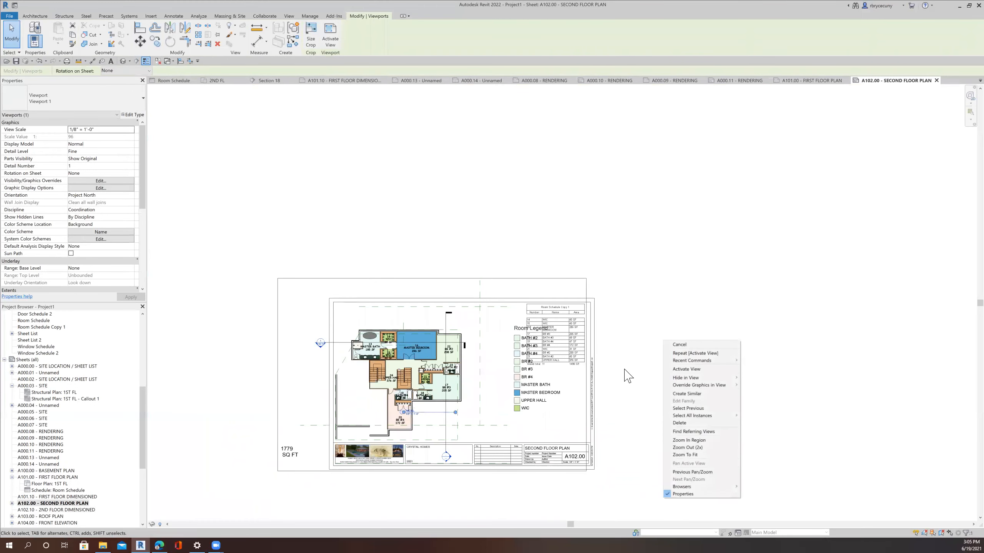
click(686, 369)
scroll(331, 367, up, 2)
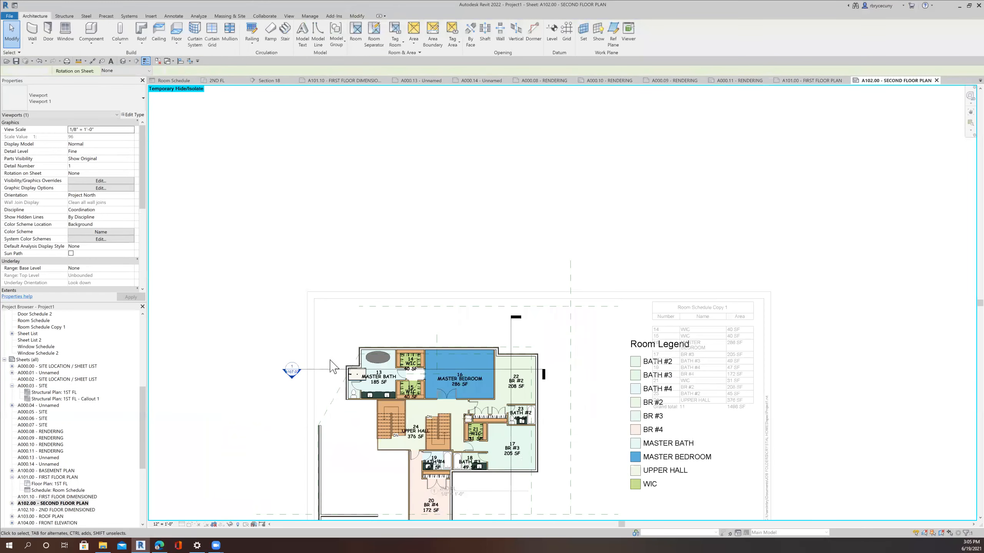
click(321, 371)
scroll(311, 383, up, 2)
drag(299, 363, 334, 363)
click(346, 363)
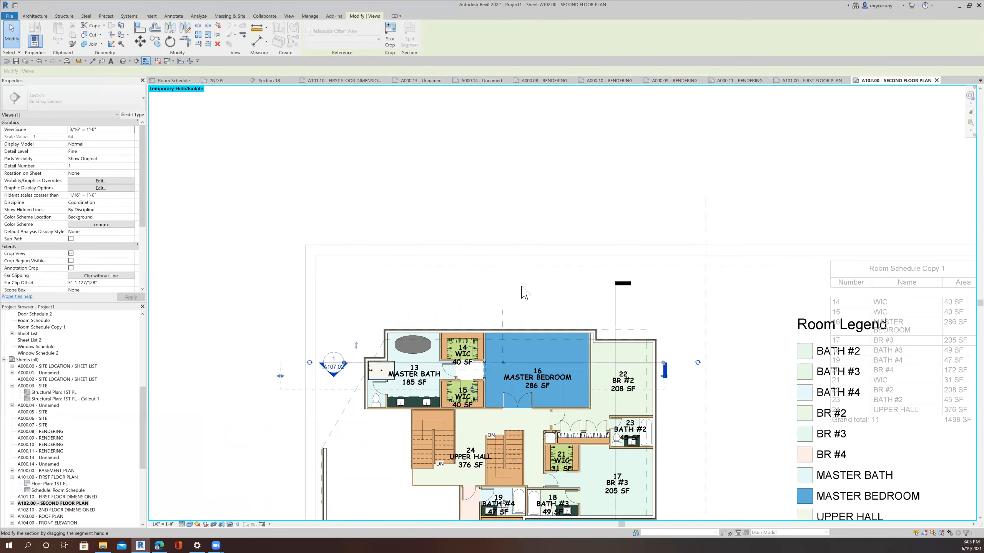
Step: Move the vertical section line's lower head above the title block and pull its far clip boundary in to about 15'-4"
scroll(606, 451, up, 3)
click(599, 457)
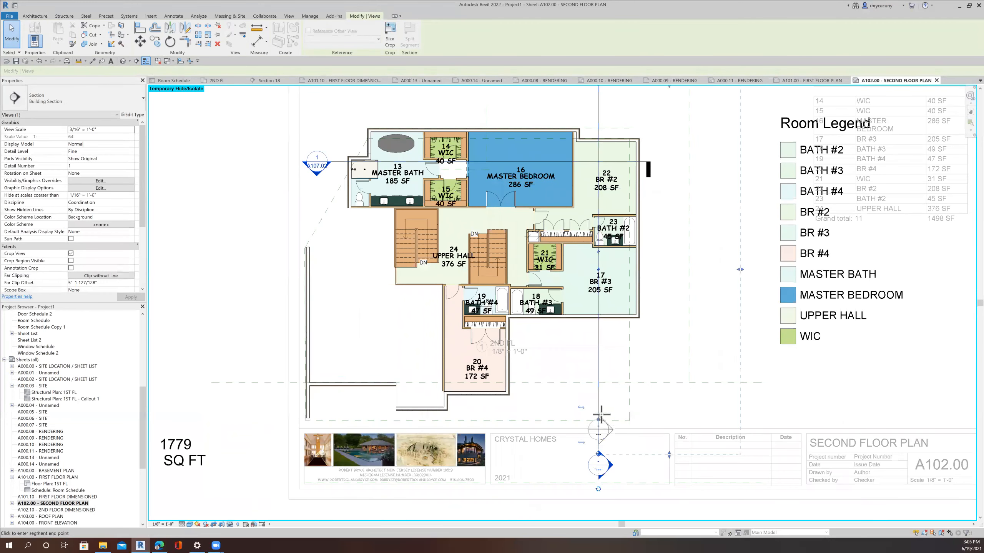
click(593, 401)
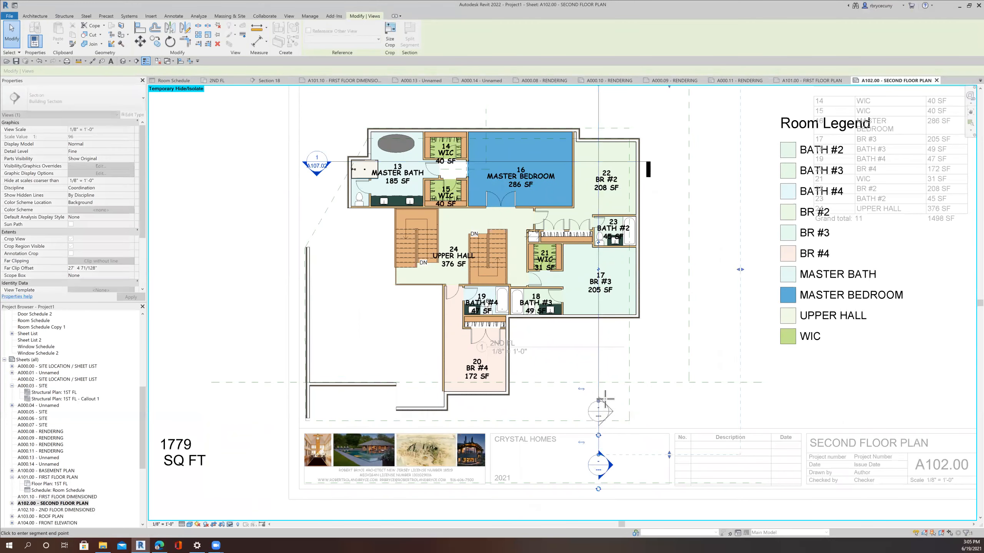
scroll(674, 360, down, 2)
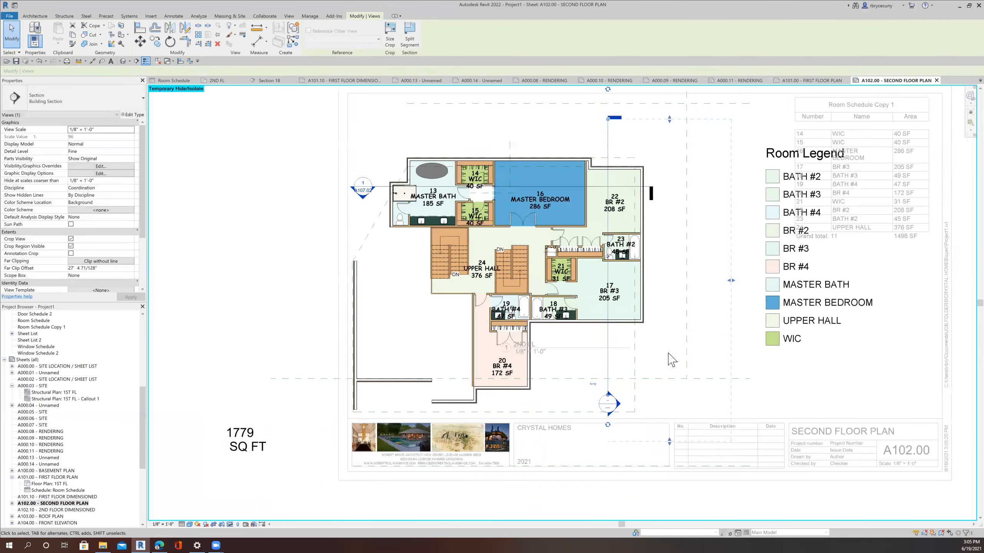
drag(688, 314, 664, 315)
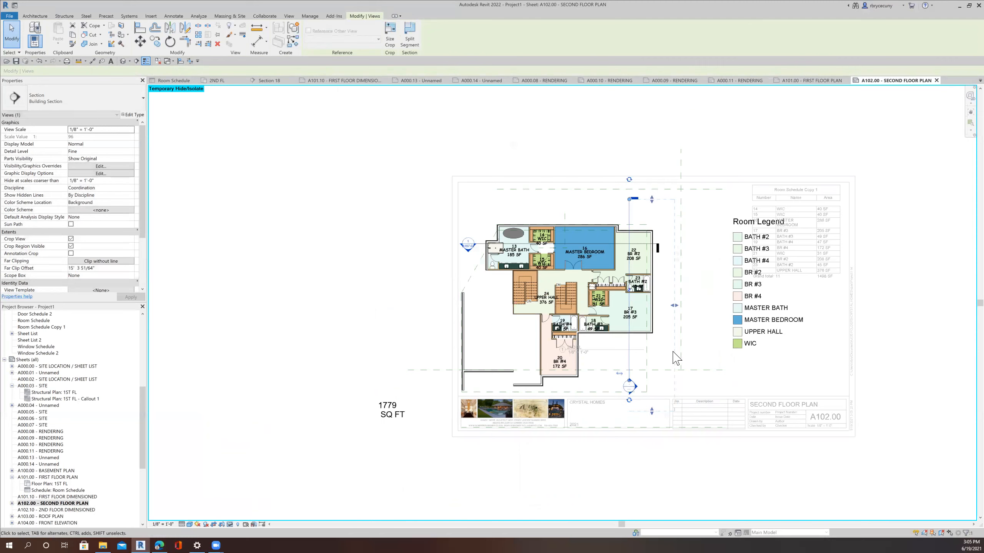
Step: Move the 1779 SQ FT note inside the sheet border, to the plan's lower left corner just above the title block
click(389, 410)
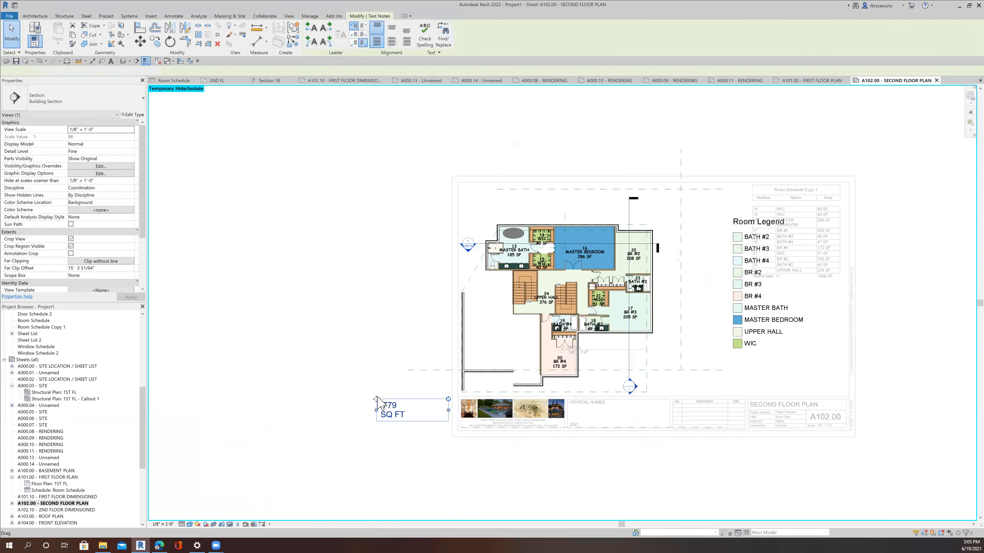
ctrl+drag(387, 407, 475, 376)
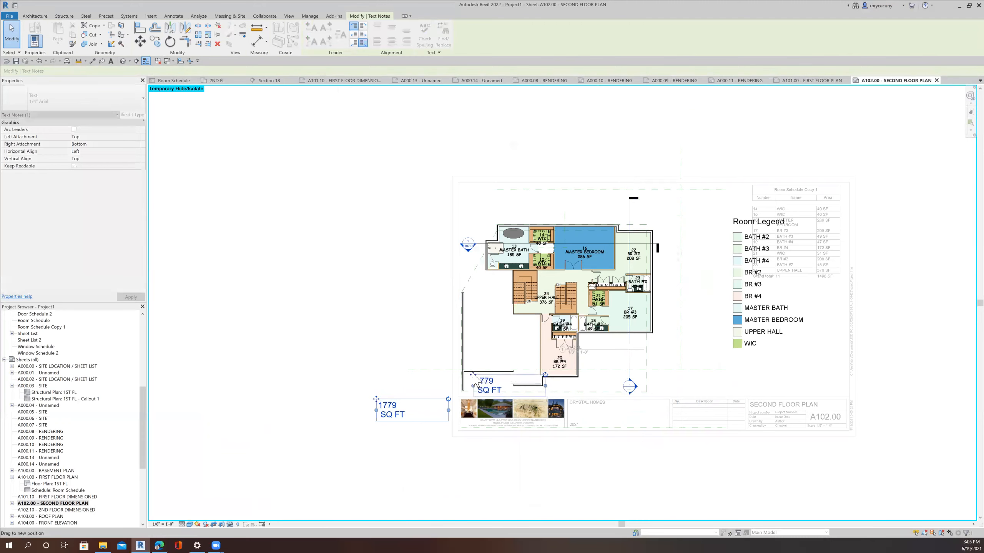
Step: Shift the Room Legend left, into the space between the floor plan and the room schedule, so its entries clear the schedule
click(749, 307)
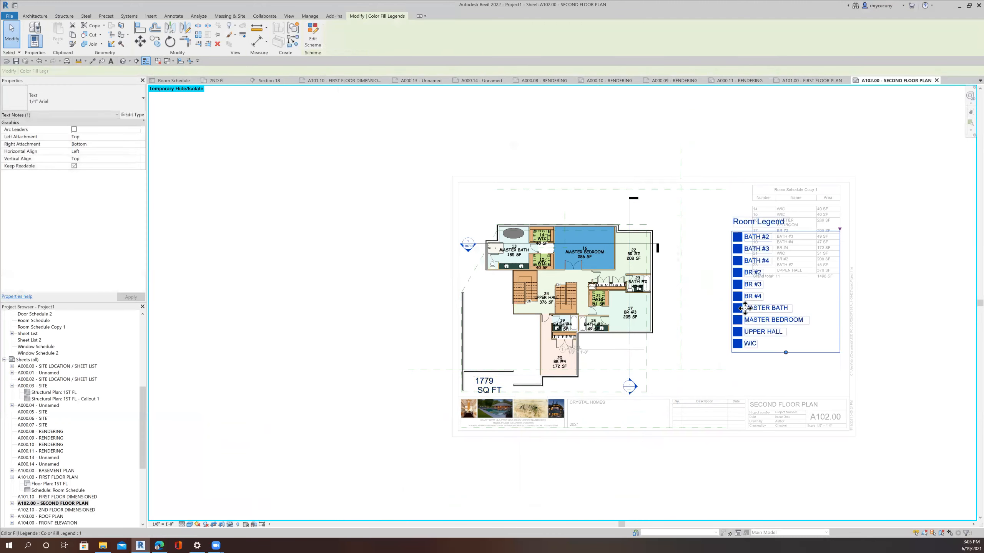
drag(749, 307, 744, 308)
key(Left)
key(Left)
key(Left)
key(Left)
key(Left)
key(Left)
key(Left)
key(Left)
key(Left)
key(Left)
key(Left)
key(Left)
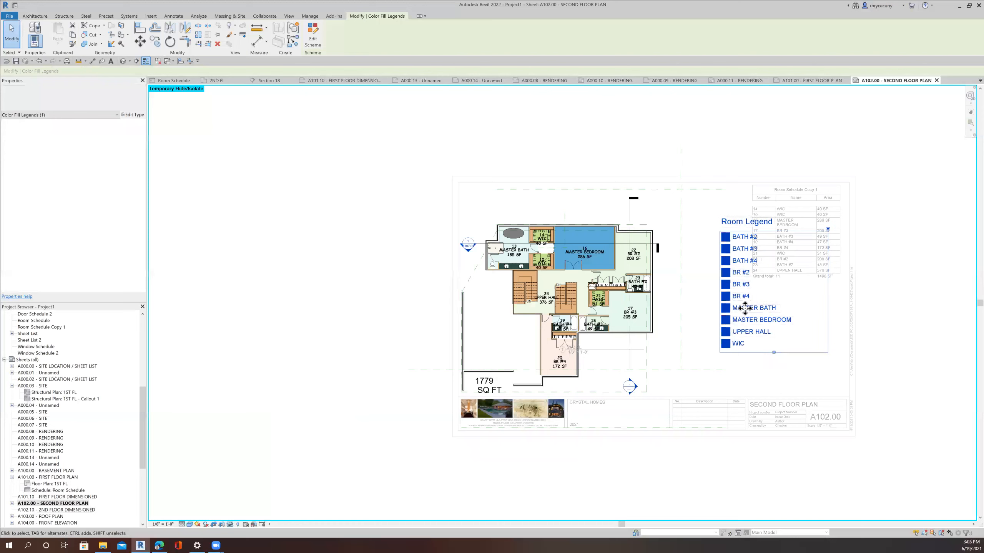
key(Left)
key(Left)
key(Left)
key(Left)
key(Left)
key(Left)
key(Left)
key(Left)
key(Left)
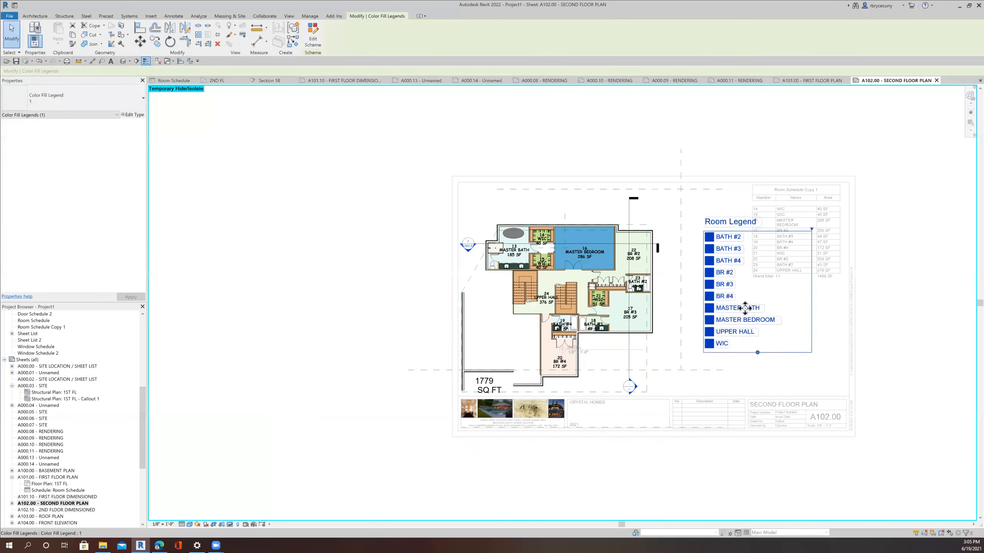
key(Left)
key(Left)
key(Left)
key(Left)
key(Left)
key(Left)
key(Left)
key(Left)
key(Left)
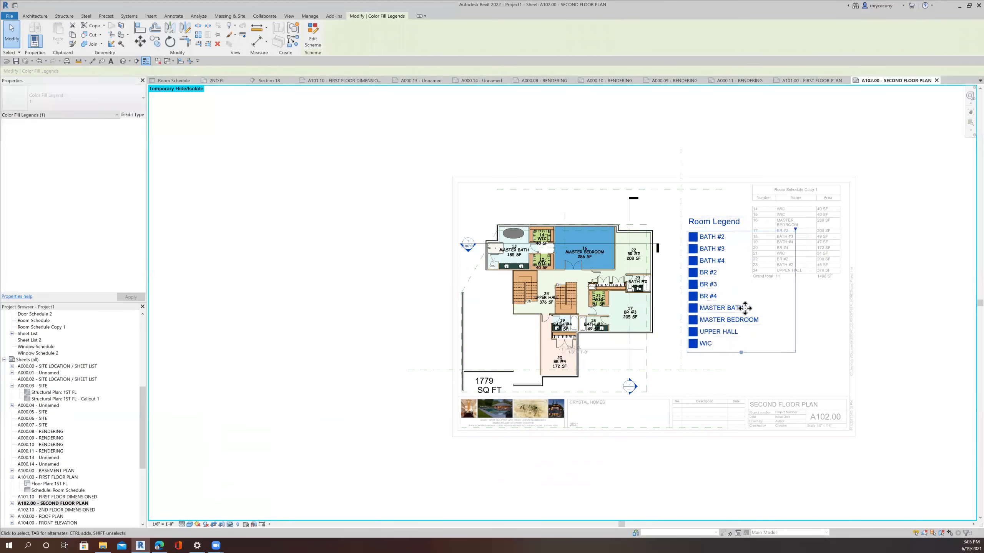
key(Left)
key(Left)
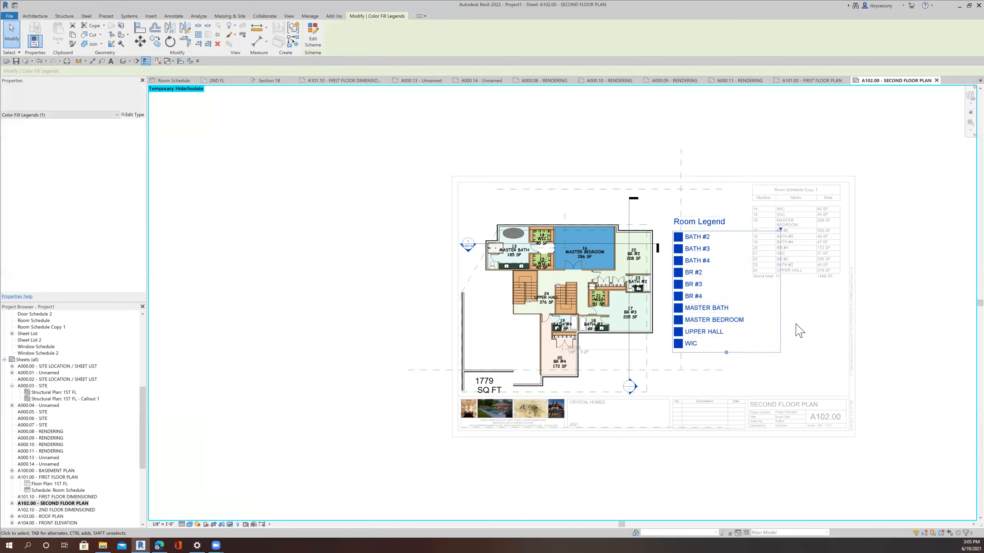
Step: Deactivate the 2ND FL view, open Room Schedule Copy 1 to review its rooms and areas, and return to sheet A102.00
click(889, 337)
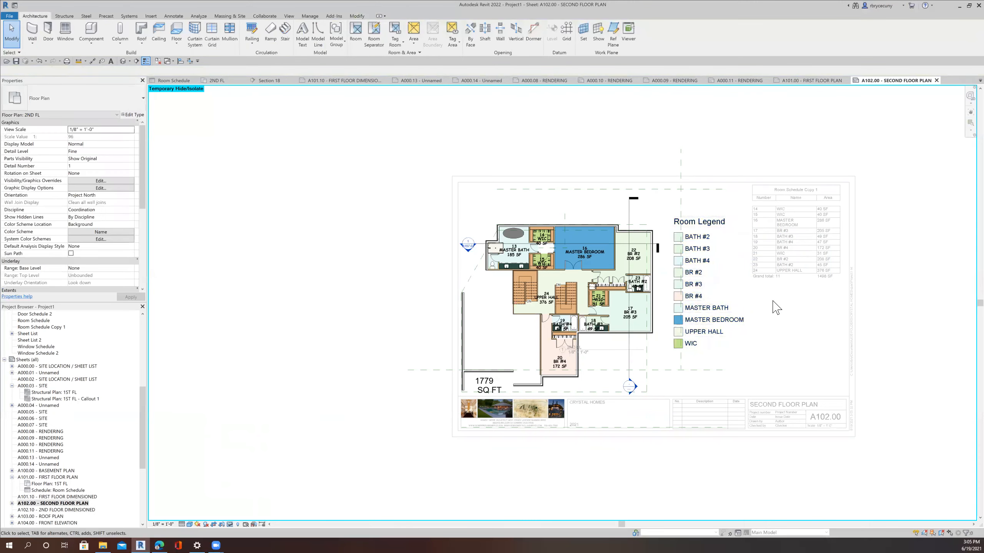
scroll(781, 285, up, 3)
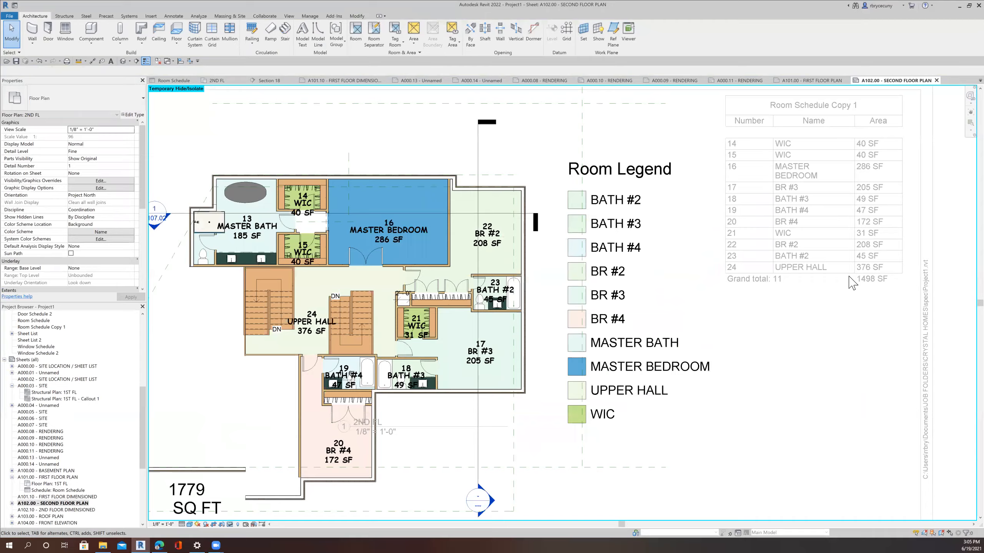
scroll(850, 282, down, 2)
scroll(850, 196, up, 3)
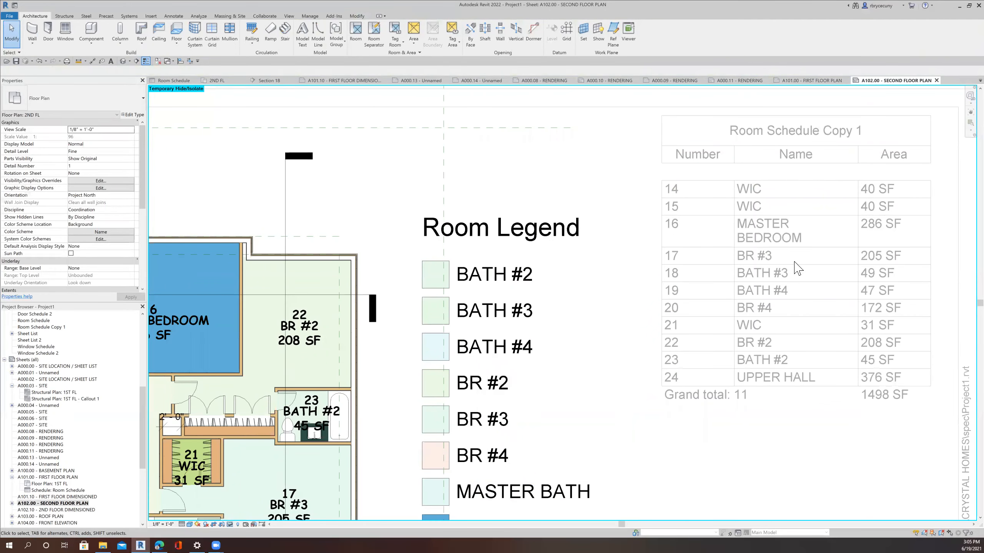
scroll(796, 268, down, 3)
scroll(800, 198, up, 3)
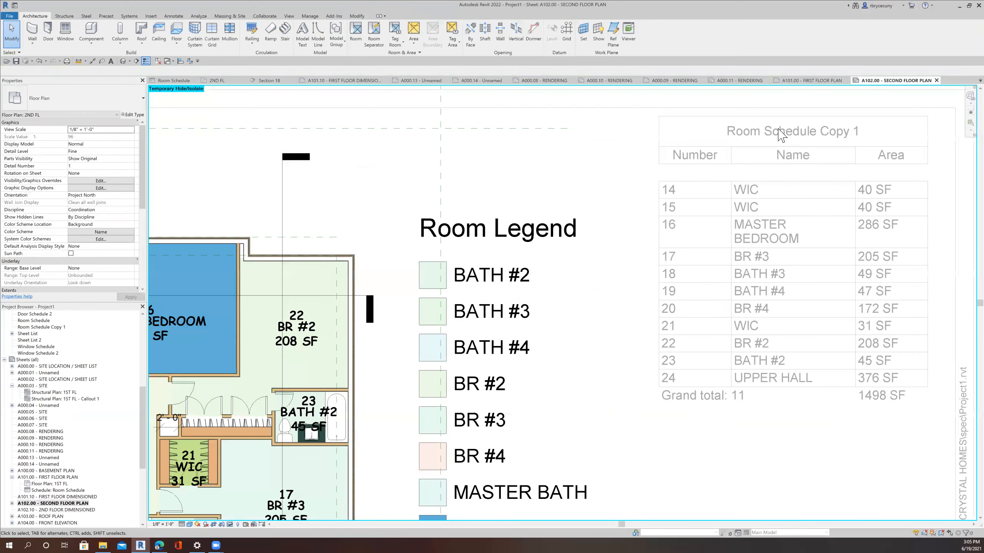
right_click(523, 293)
click(589, 322)
double_click(785, 213)
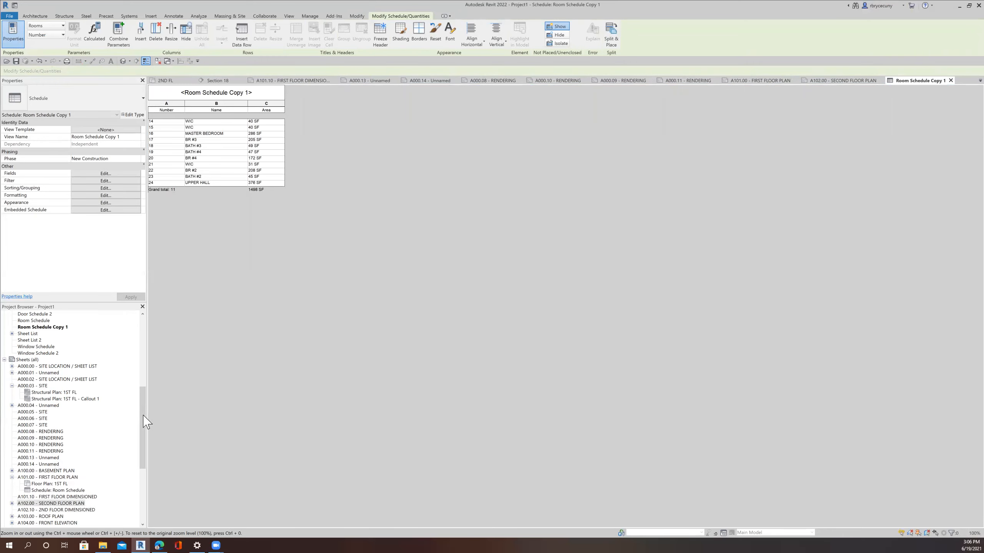
click(856, 82)
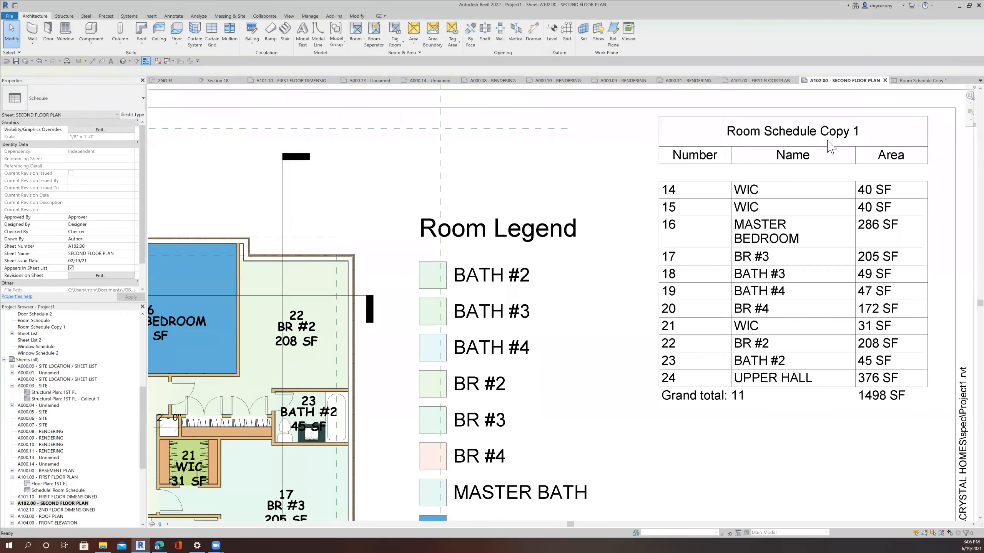
Step: Delete Room Schedule Copy 1 from sheet A102.00 and place the full Room Schedule in its spot
click(766, 144)
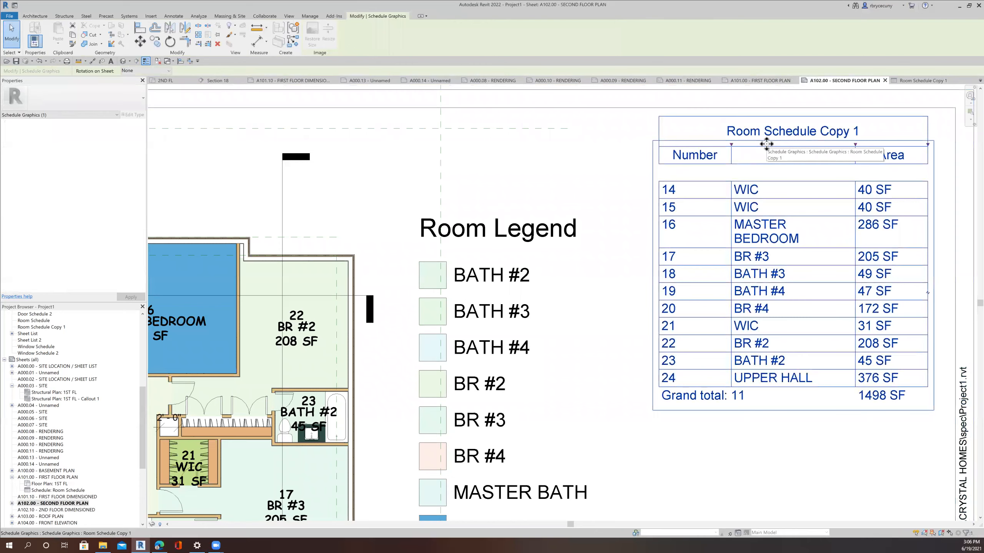
key(Delete)
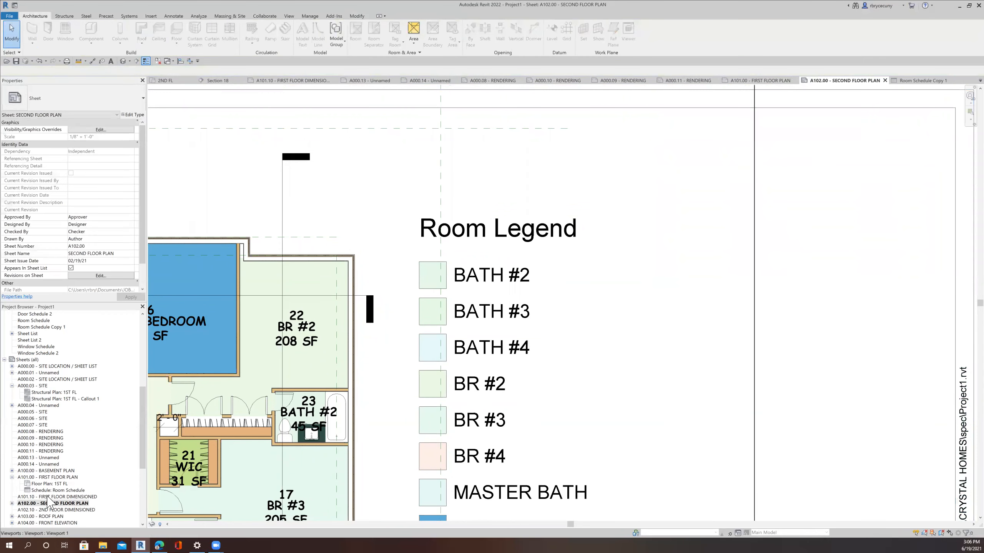
scroll(47, 446, up, 4)
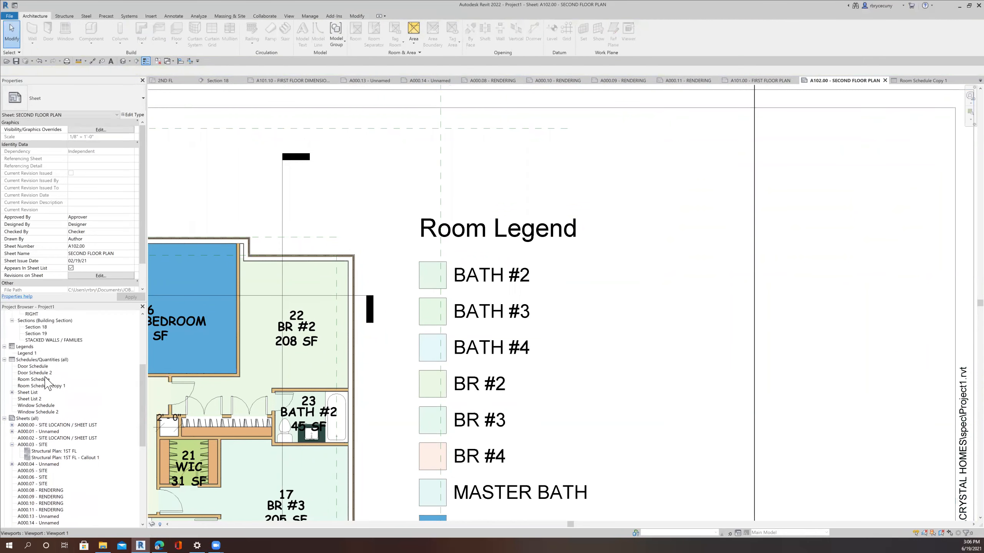
click(31, 380)
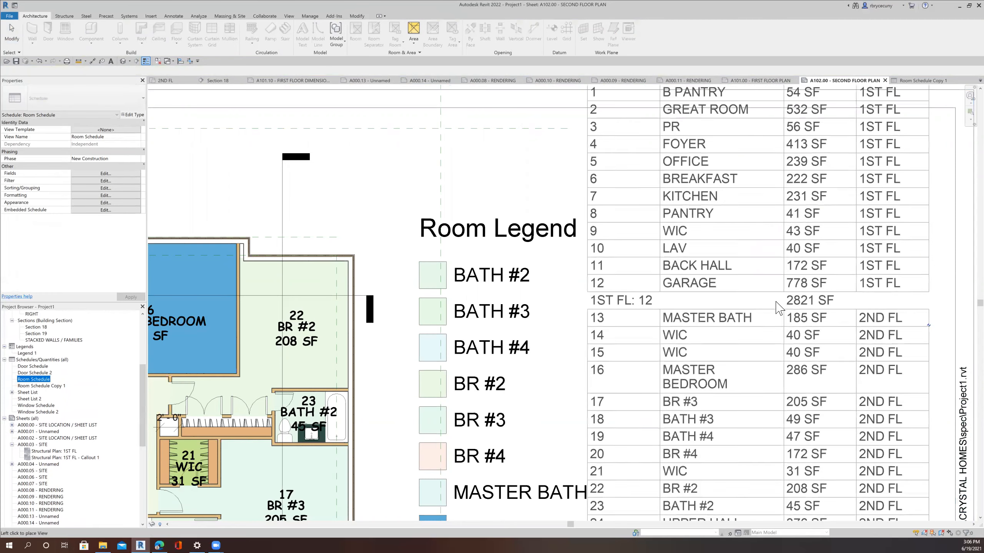
click(778, 313)
scroll(779, 319, down, 4)
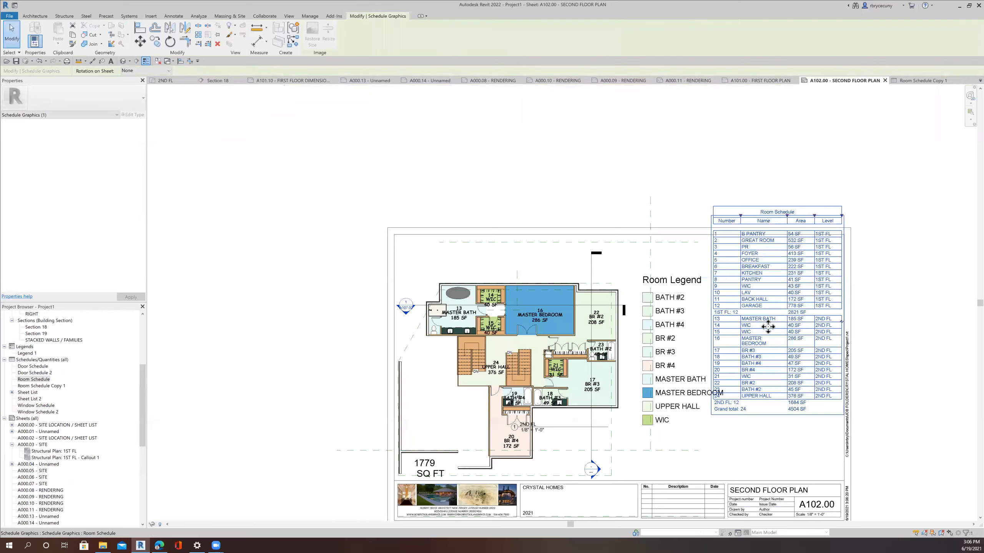
Step: Move the Room Schedule down so its title and all rows sit inside the sheet border, above the title block
drag(803, 410, 805, 425)
key(Down)
key(Down)
key(Down)
key(Down)
key(Down)
key(Down)
key(Down)
key(Down)
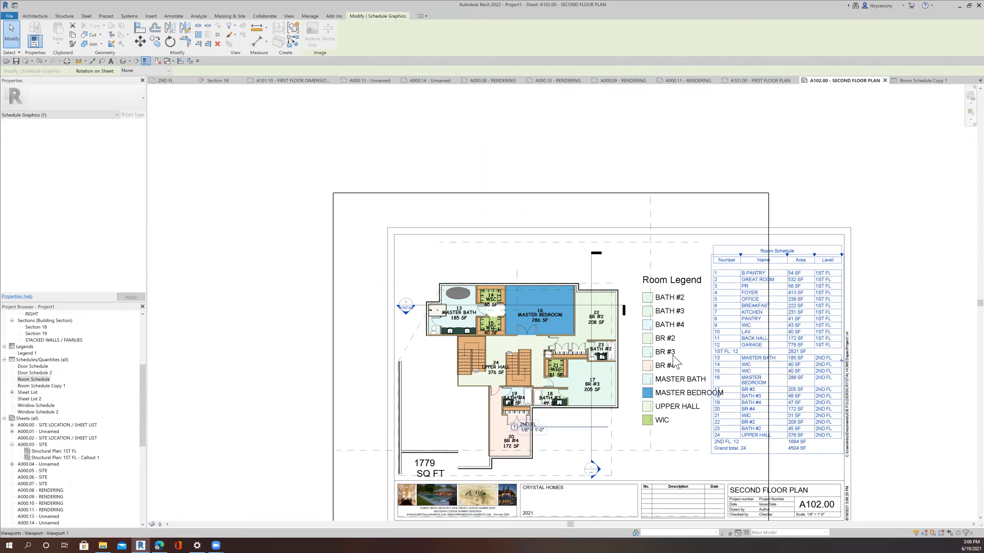
Step: Activate the 2ND FL view and nudge the Room Legend left until its MASTER BEDROOM entry clears the room schedule
right_click(674, 364)
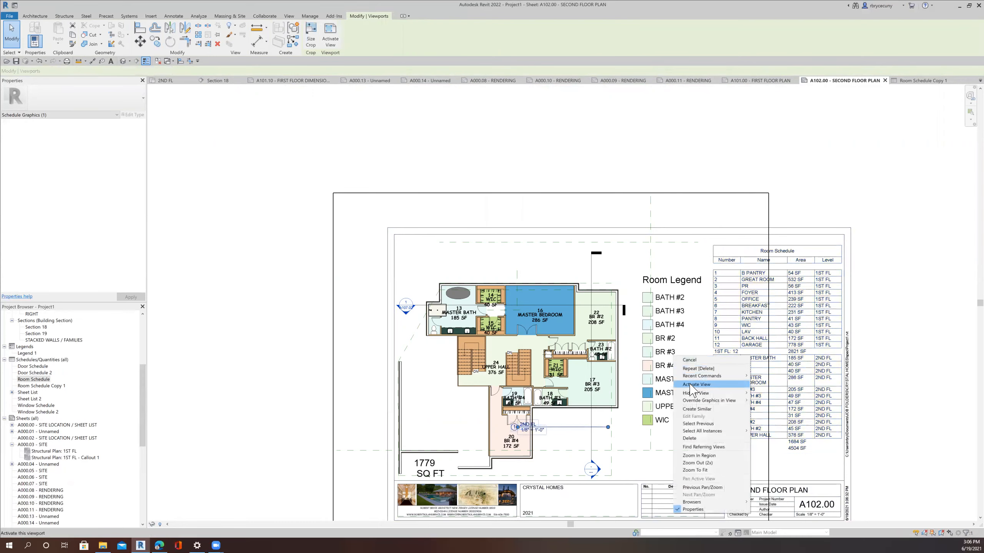
click(674, 379)
click(674, 379)
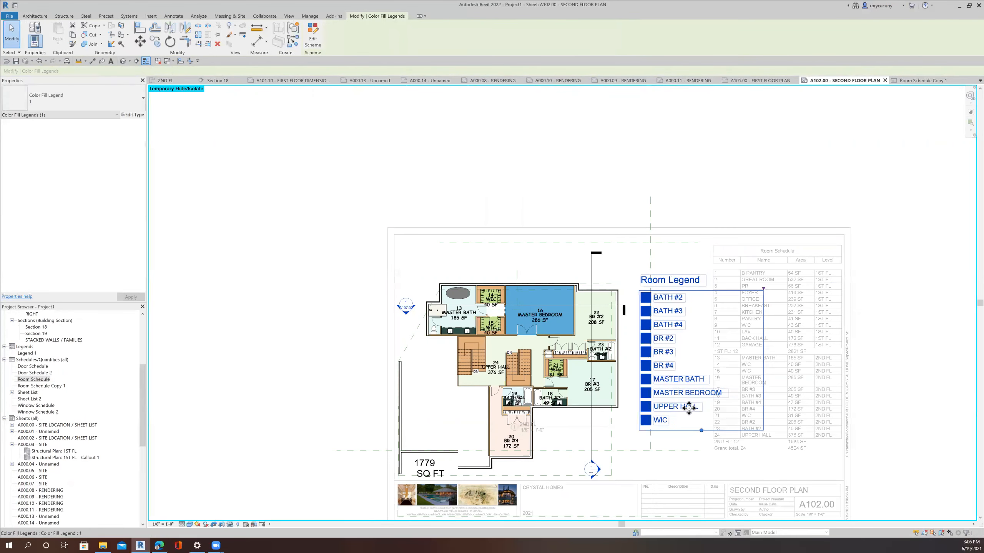
key(Left)
key(Left)
key(Left)
key(Left)
key(Left)
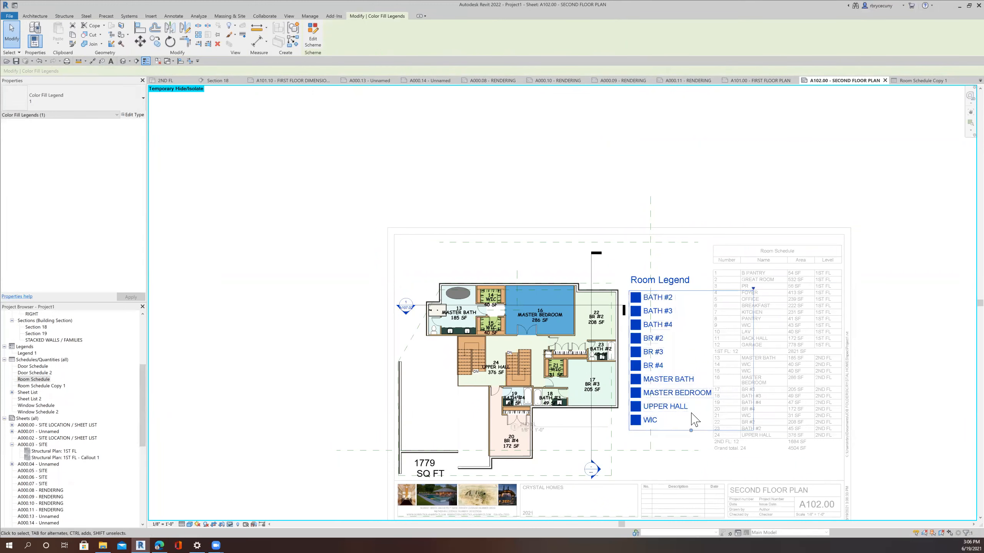
key(Left)
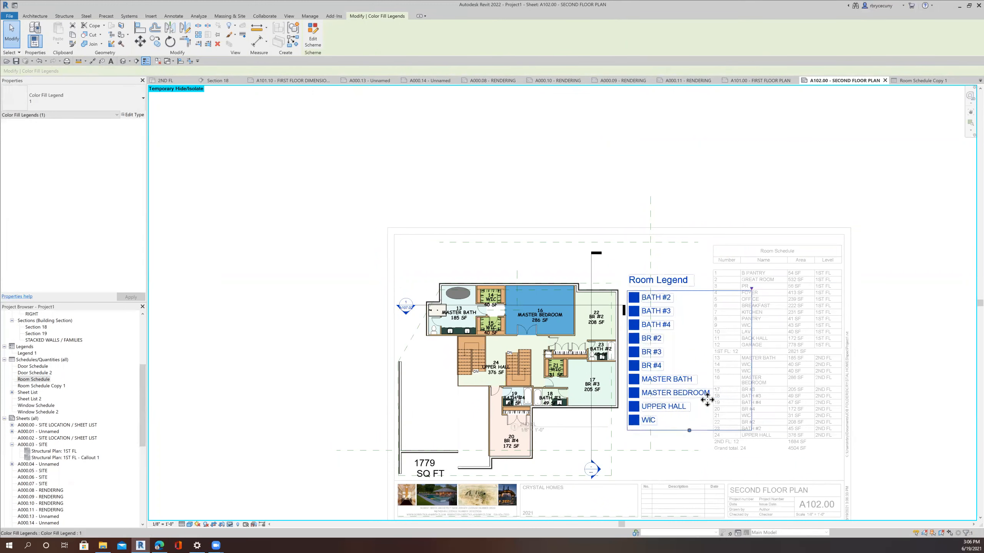
click(896, 383)
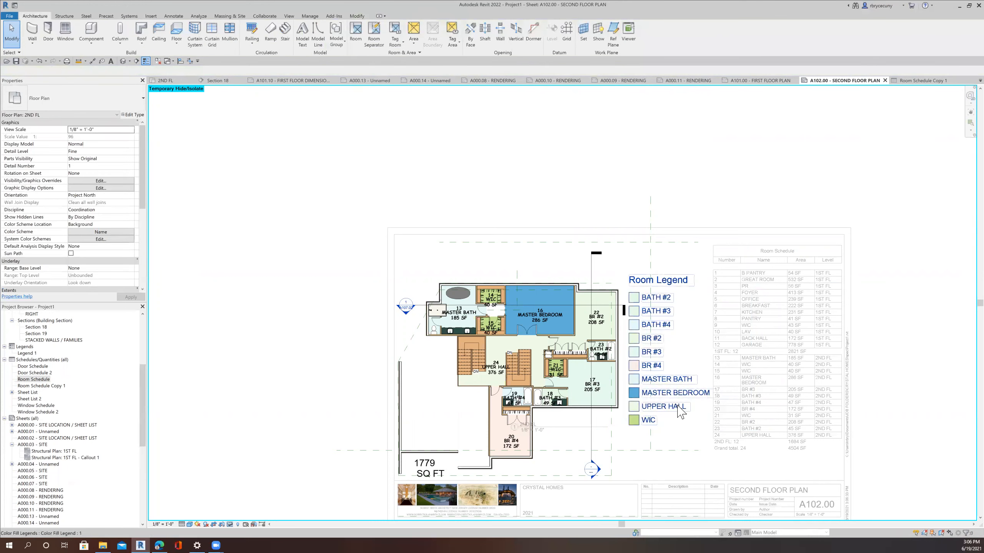
Step: Deactivate the 2ND FL view and move its view title down below BR #4, just above the title block
scroll(676, 405, down, 2)
middle_drag(662, 399, 638, 385)
right_click(341, 333)
click(365, 362)
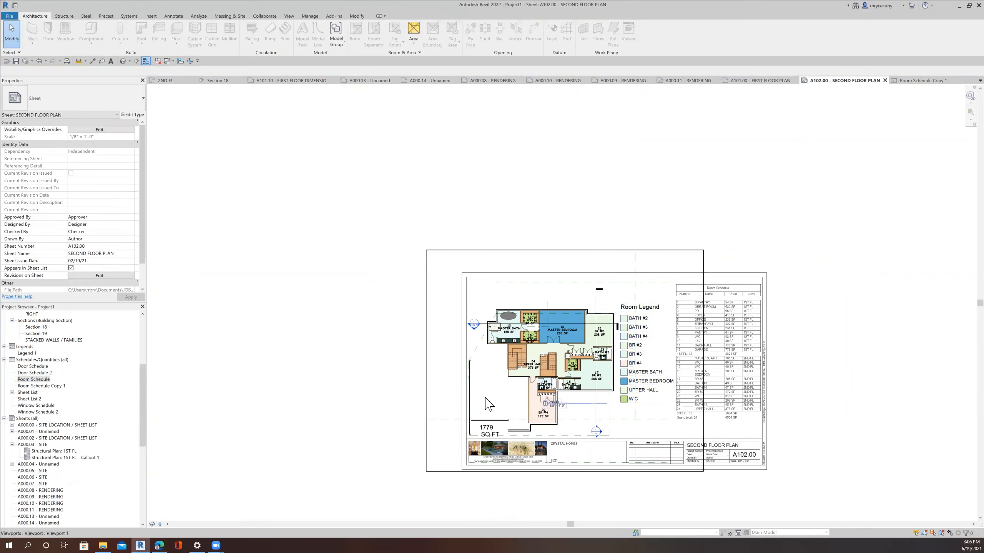
scroll(485, 399, up, 2)
middle_drag(505, 383, 449, 385)
drag(581, 416, 560, 461)
middle_drag(560, 462, 550, 429)
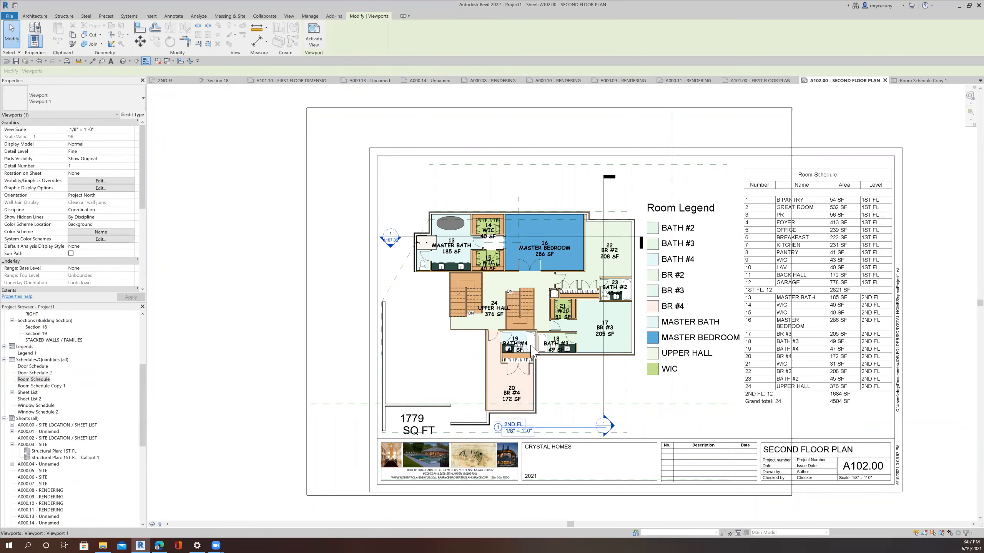
click(248, 383)
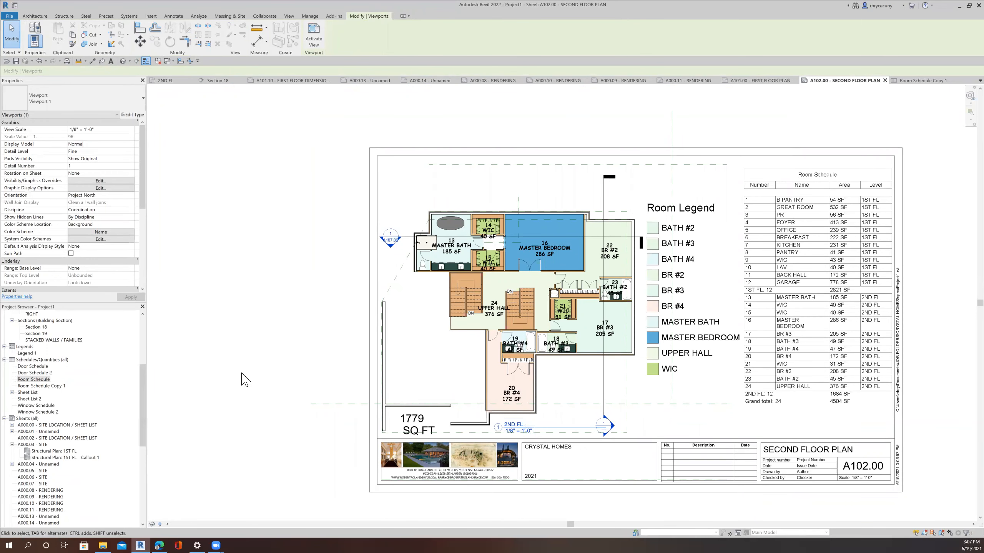
scroll(244, 379, down, 1)
middle_drag(245, 380, 258, 335)
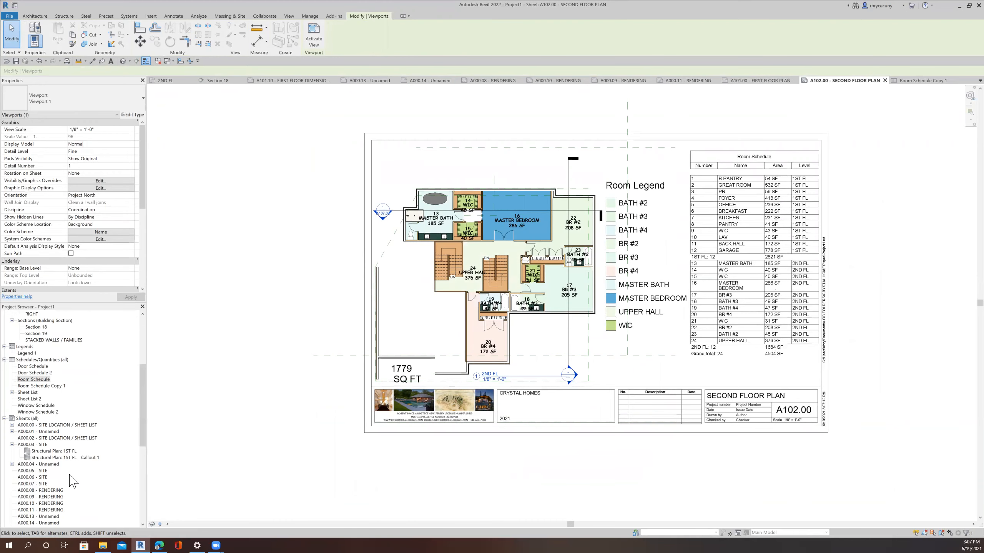
scroll(393, 468, down, 3)
middle_drag(455, 472, 451, 496)
scroll(455, 425, up, 3)
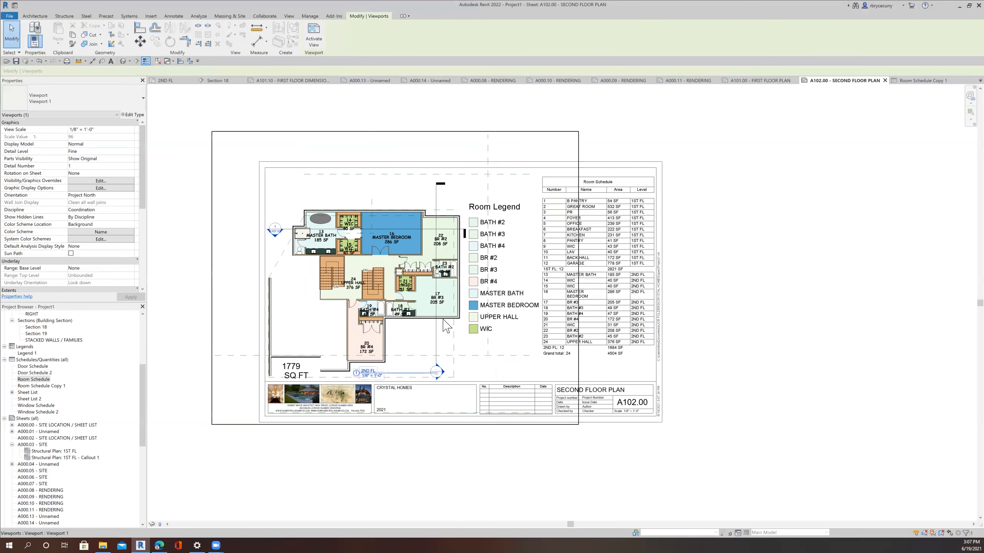
scroll(473, 458, down, 2)
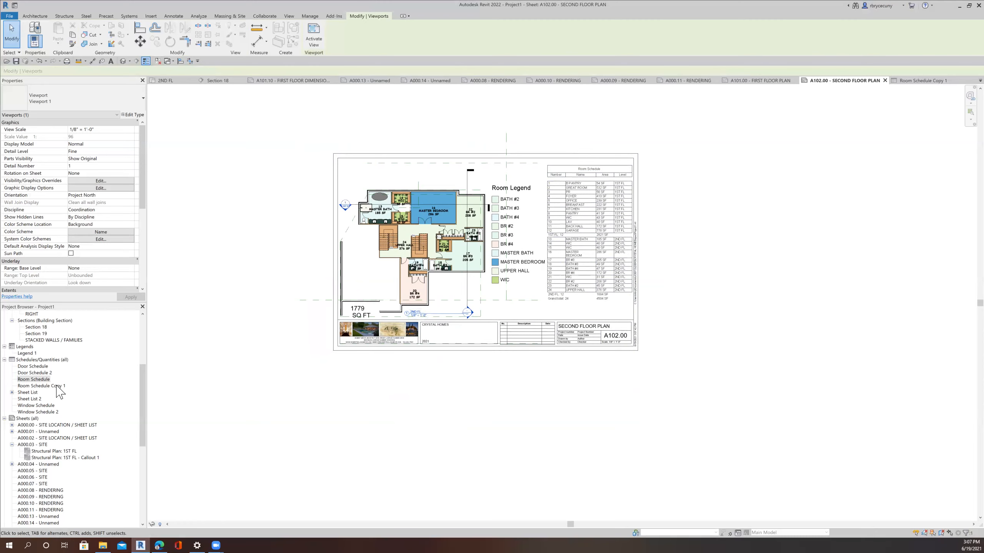
Step: Close all inactive views and open sheet A102.10 - 2ND FLOOR DIMENSIONED
scroll(60, 391, down, 3)
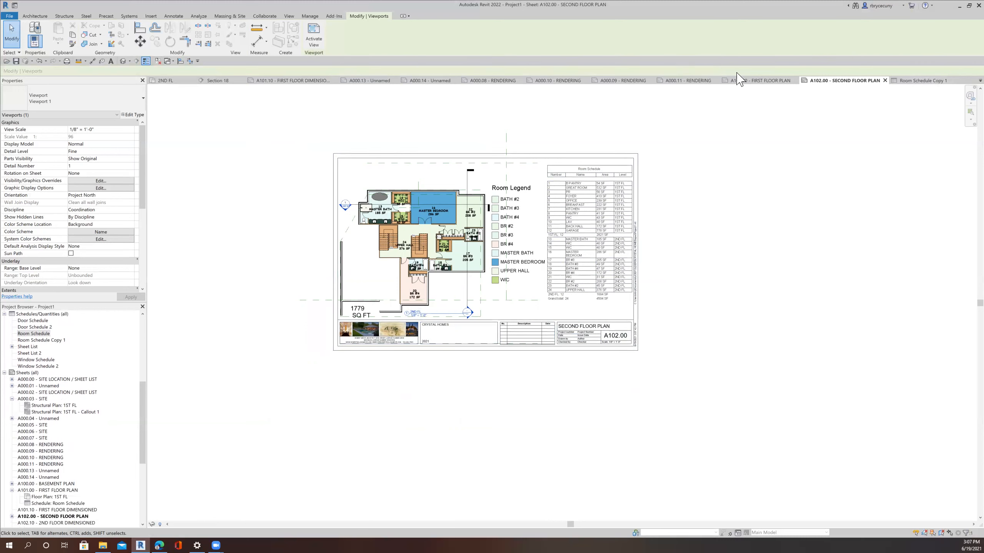
click(158, 62)
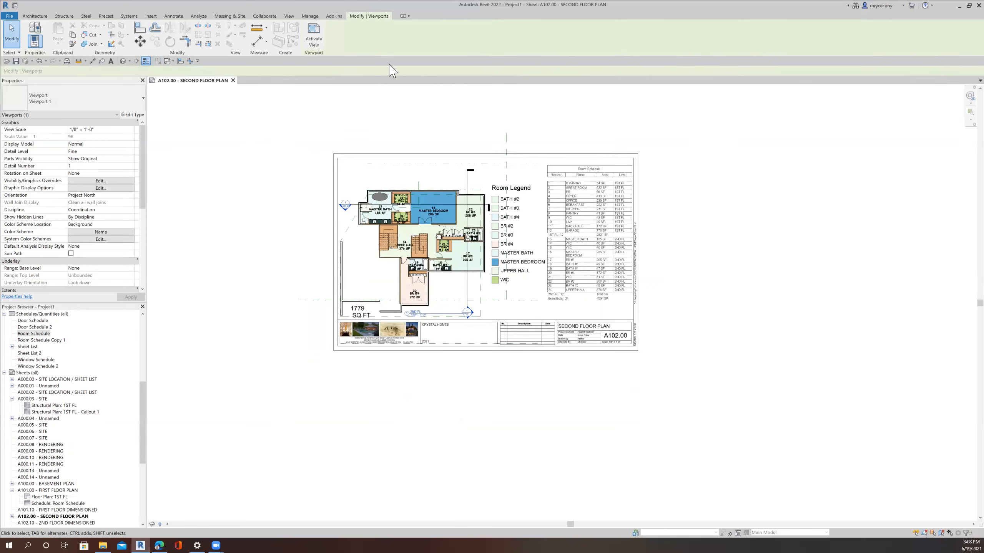
scroll(74, 521, down, 1)
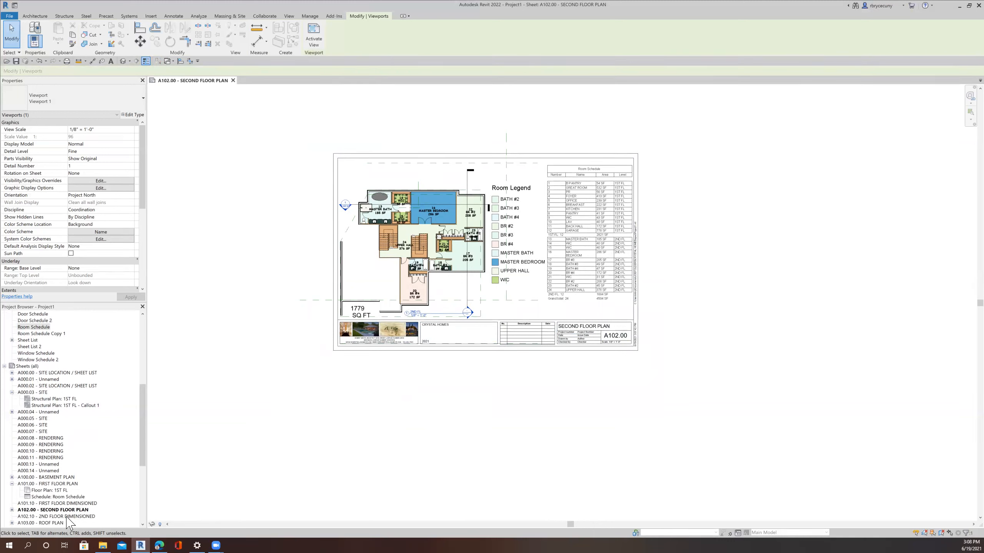
double_click(66, 517)
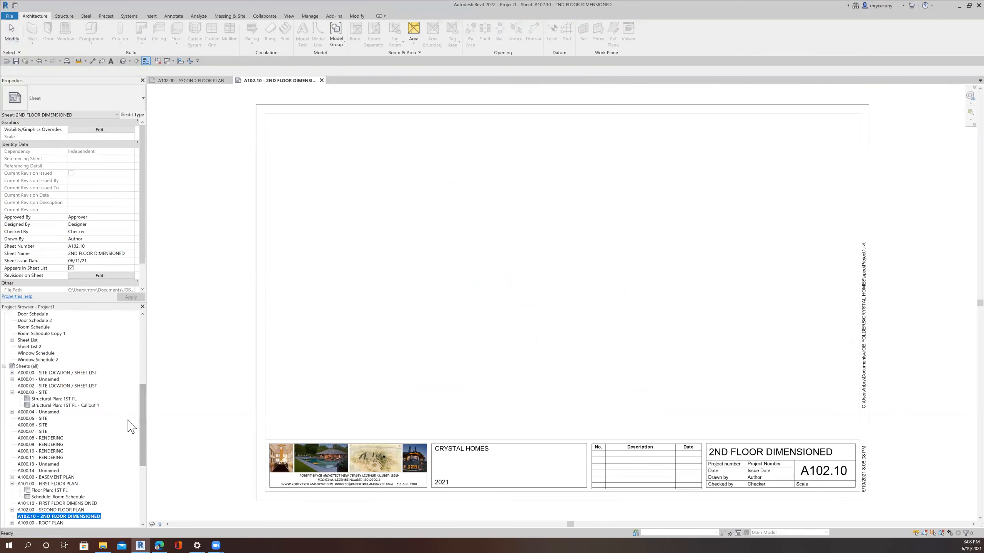
Step: Duplicate the 2ND FL floor plan view without detailing
drag(144, 445, 143, 379)
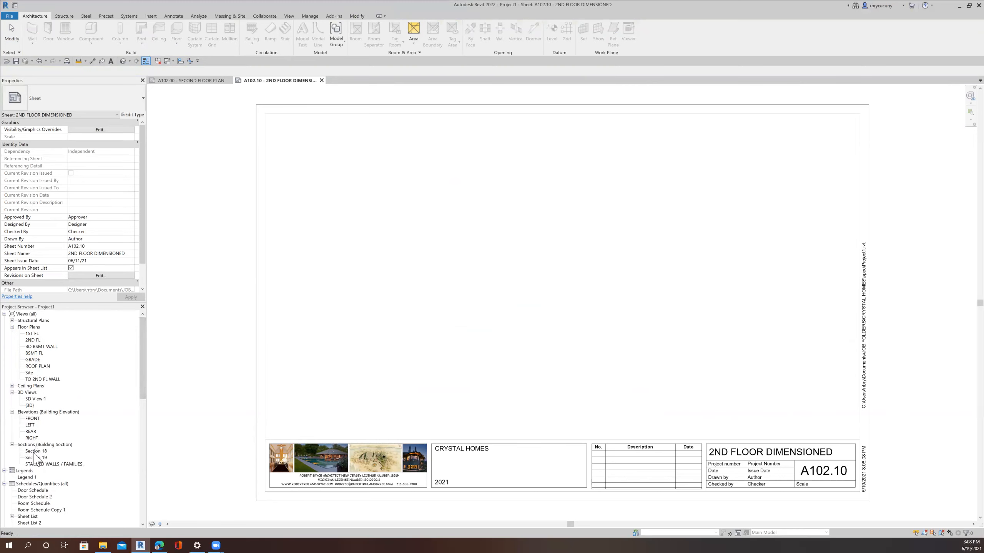
click(34, 340)
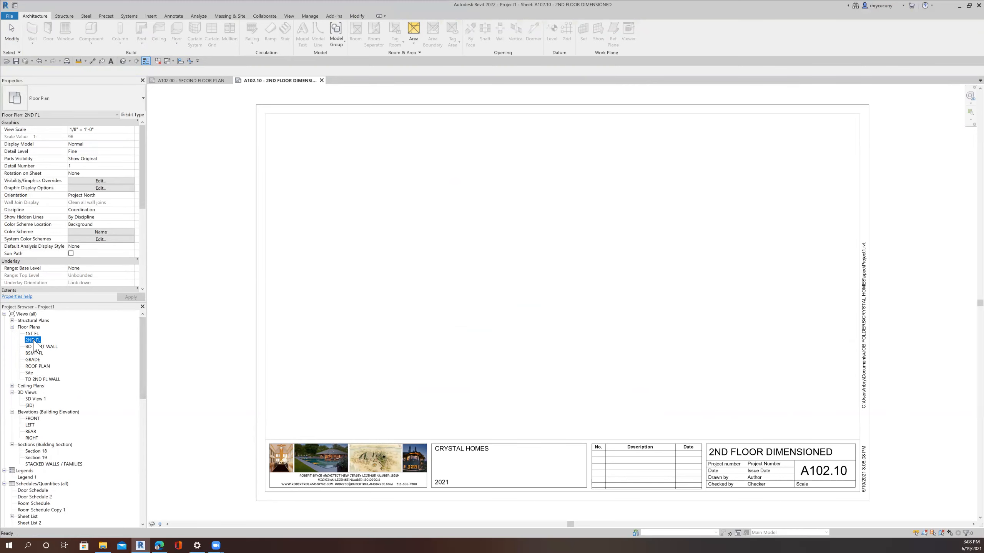
right_click(34, 340)
mouse_move(81, 392)
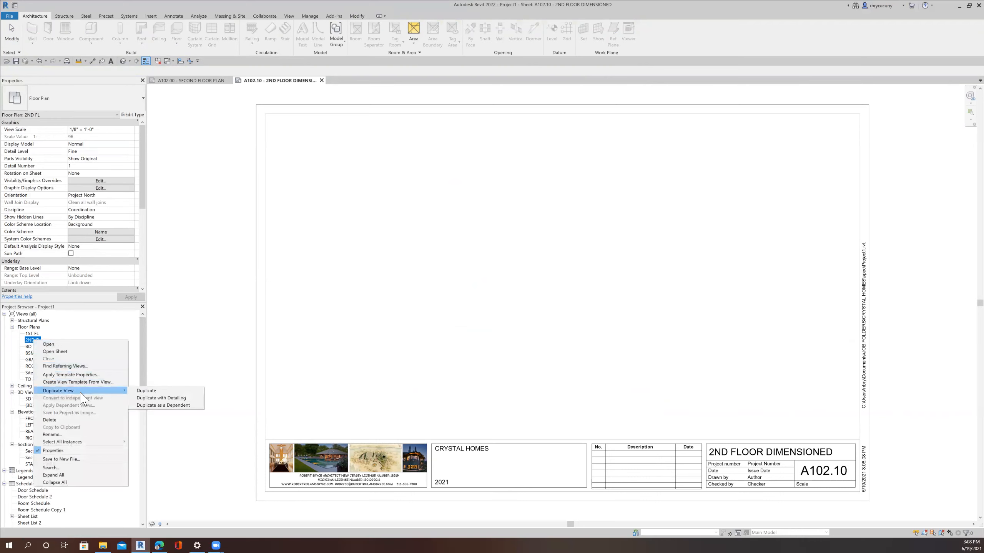
click(140, 390)
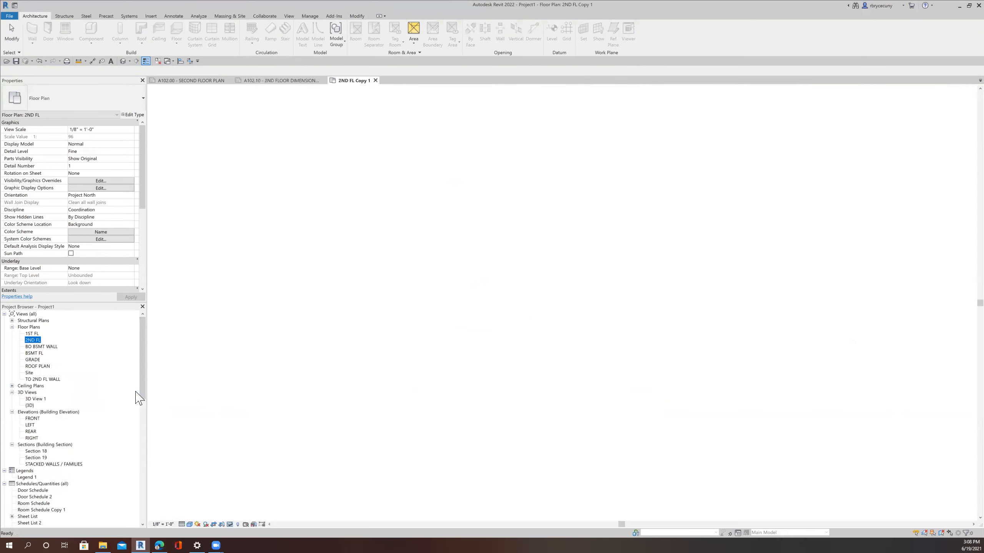
Step: Rename the duplicated second floor plan view as 2ND FL DIMENSIONED
right_click(55, 346)
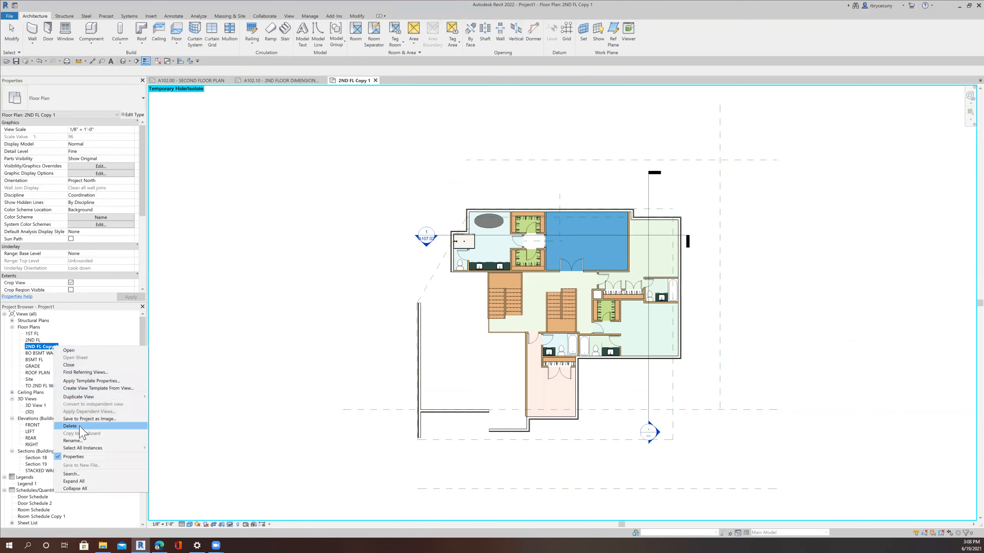
click(79, 441)
drag(41, 343, 82, 353)
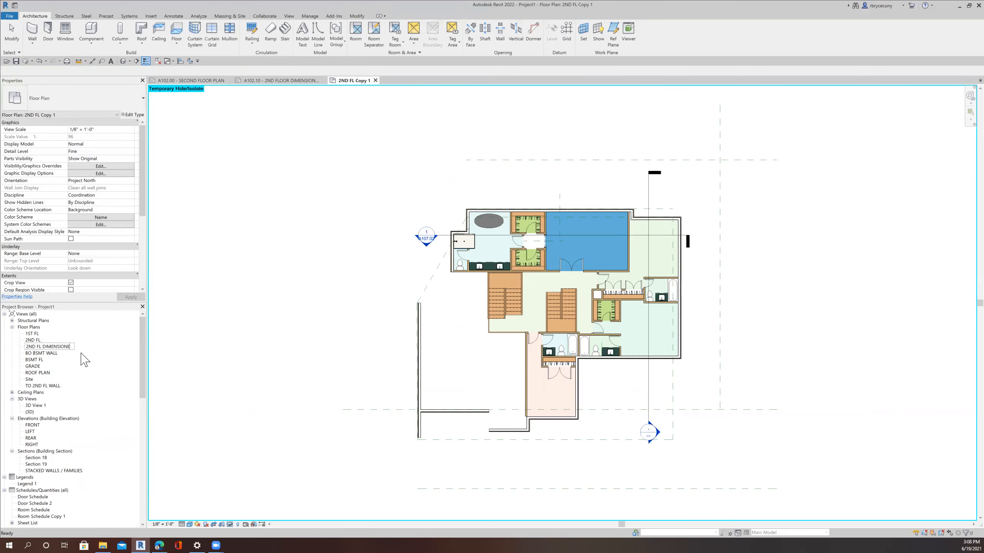
click(224, 362)
middle_drag(226, 362, 198, 347)
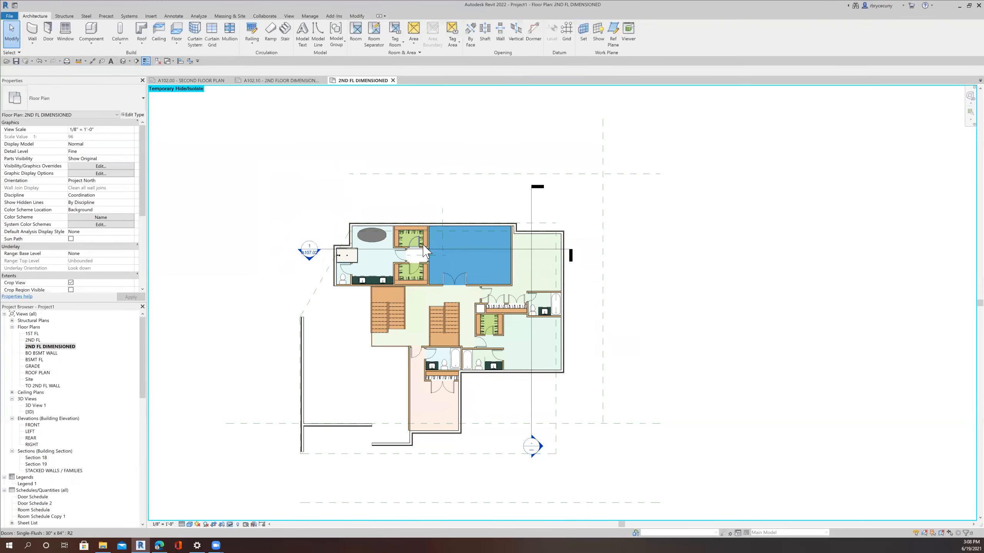
scroll(430, 287, up, 2)
scroll(432, 287, down, 3)
scroll(437, 307, up, 1)
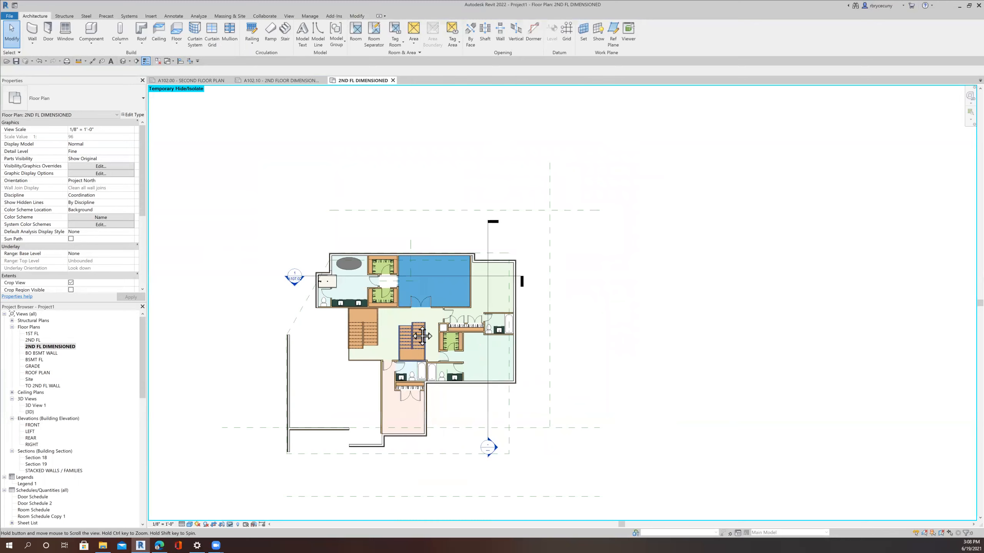
Step: Temporarily hide the Rooms category in the 2ND FL DIMENSIONED view, using the master bedroom room as the selection
scroll(437, 296, up, 2)
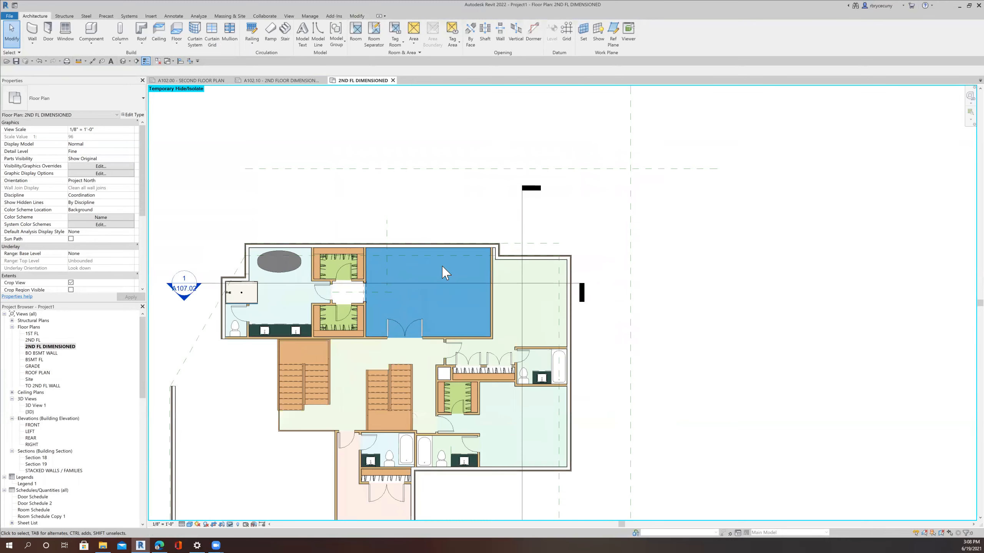
click(437, 298)
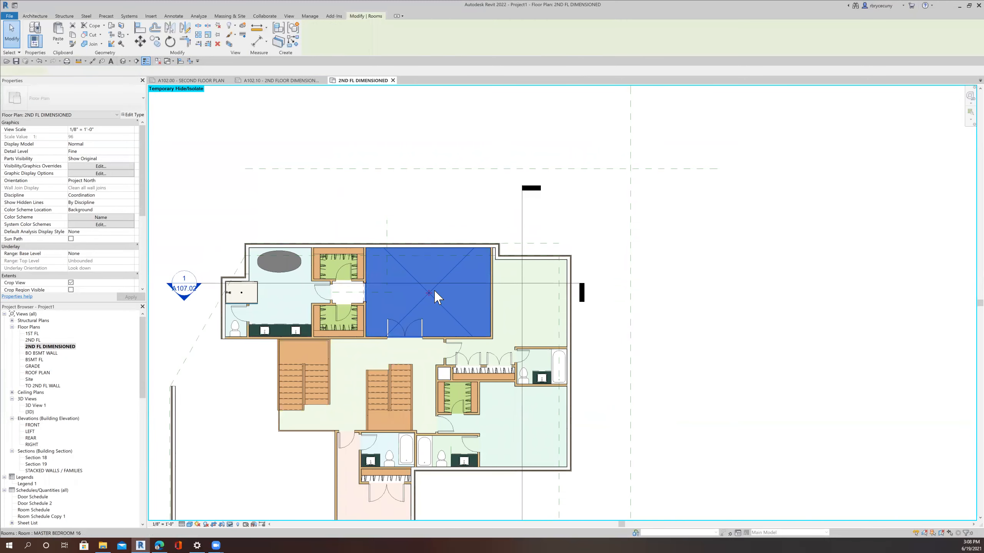
click(232, 525)
click(243, 493)
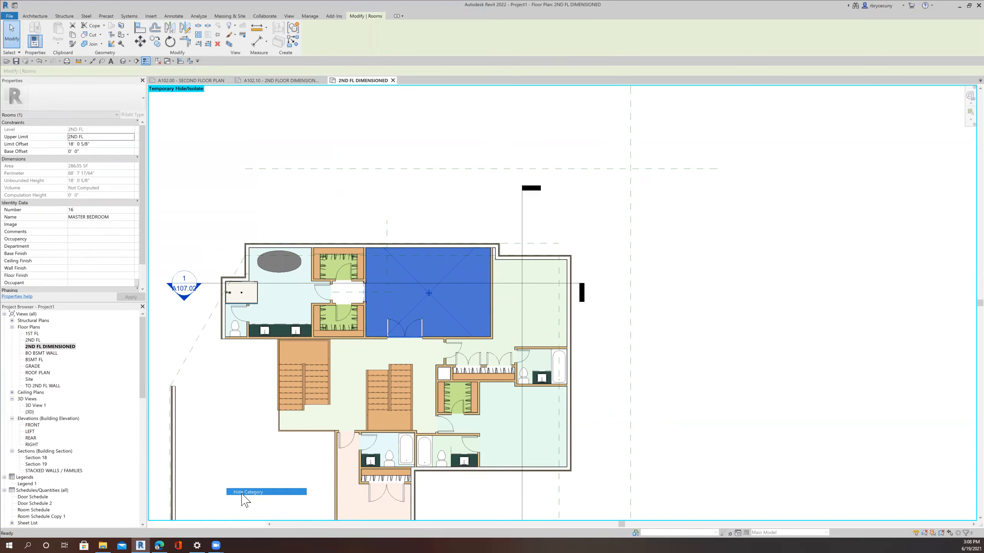
Step: Start an aligned dimension string across the master bathroom, referencing the left exterior wall's faces and both faces of the toilet compartment partition
middle_drag(234, 451, 266, 453)
scroll(288, 289, up, 3)
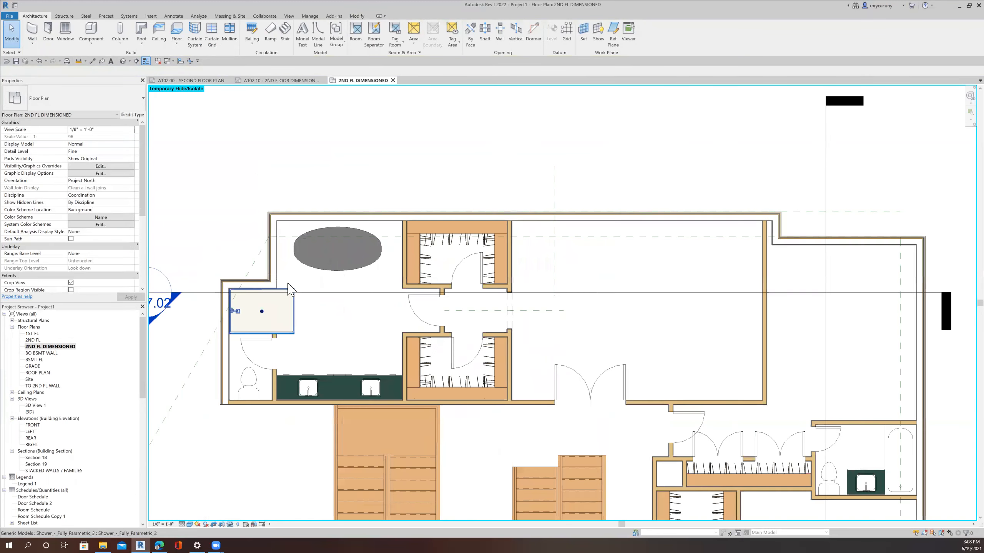
middle_drag(318, 333, 302, 279)
scroll(302, 278, up, 1)
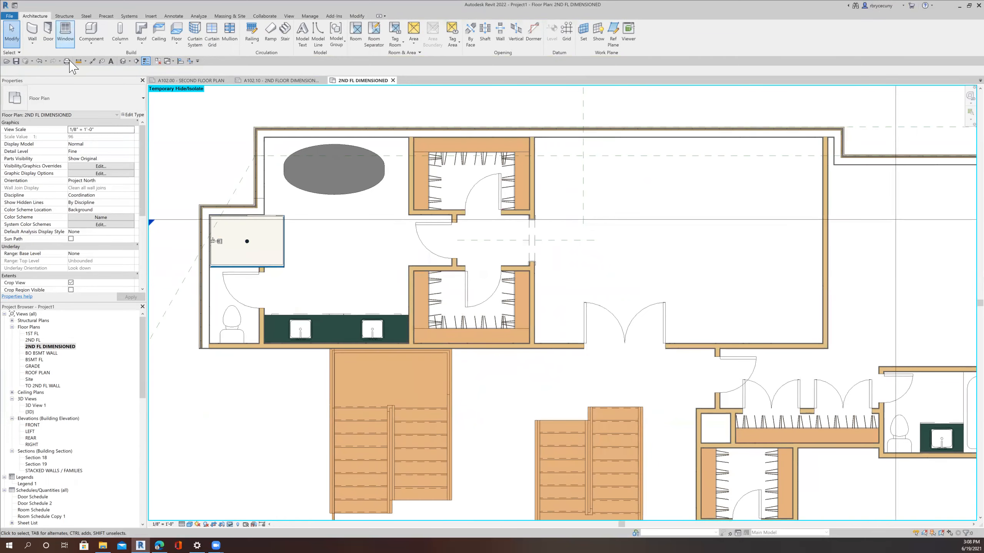
click(92, 61)
scroll(201, 298, up, 3)
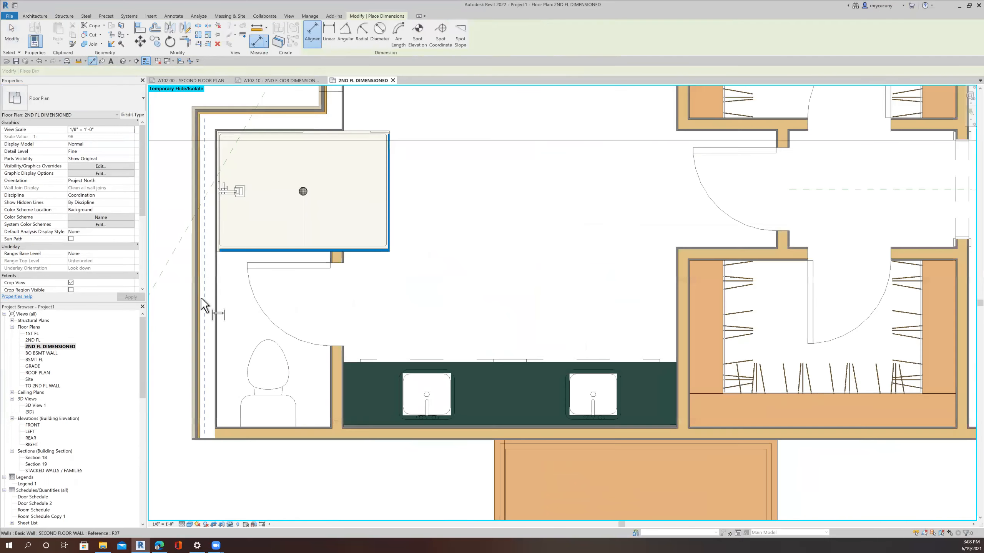
scroll(180, 351, up, 3)
click(185, 352)
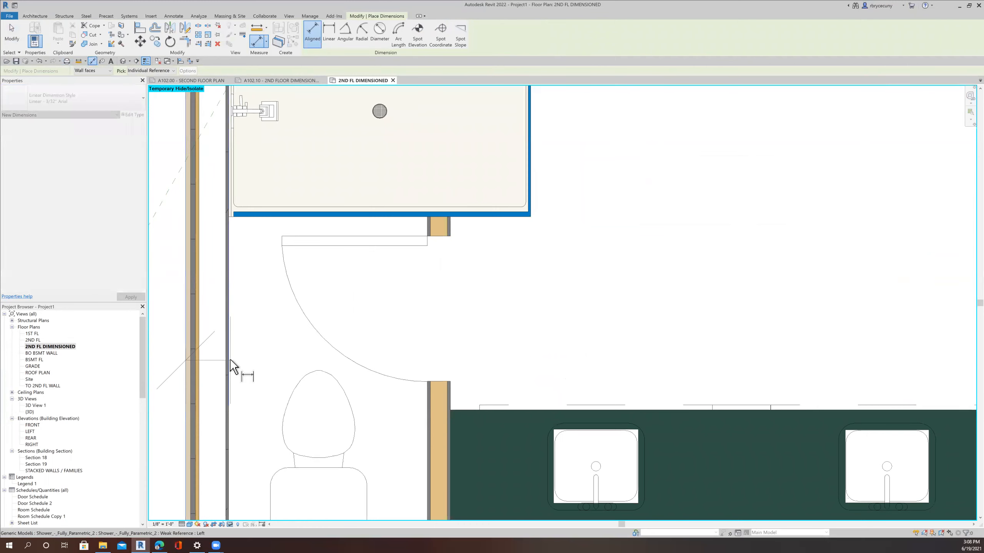
middle_drag(250, 347, 197, 290)
click(374, 343)
click(401, 340)
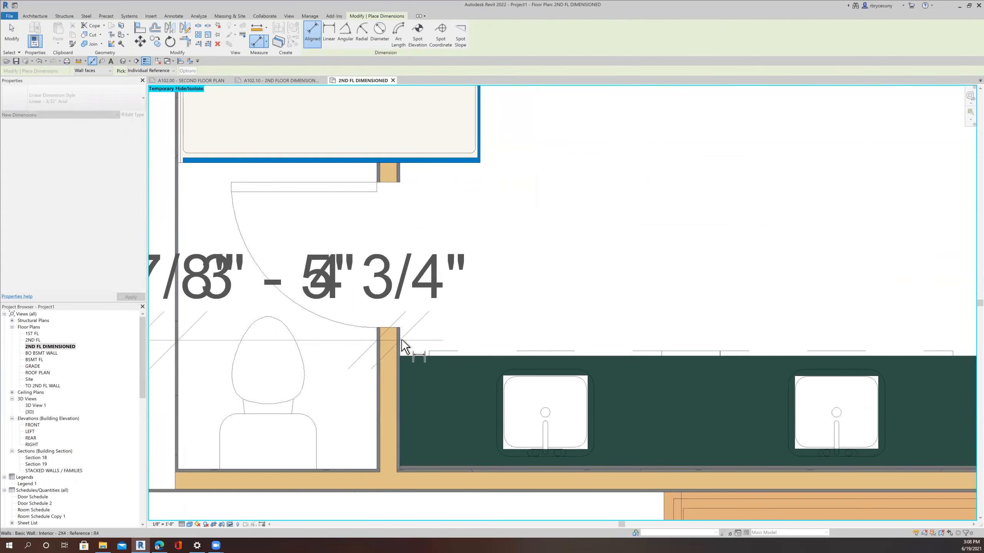
Step: Continue the dimension string past the double vanity, picking both faces of each side wall of the lower walk-in closet
scroll(401, 339, down, 7)
scroll(633, 334, up, 1)
middle_drag(632, 334, 378, 311)
scroll(370, 294, up, 3)
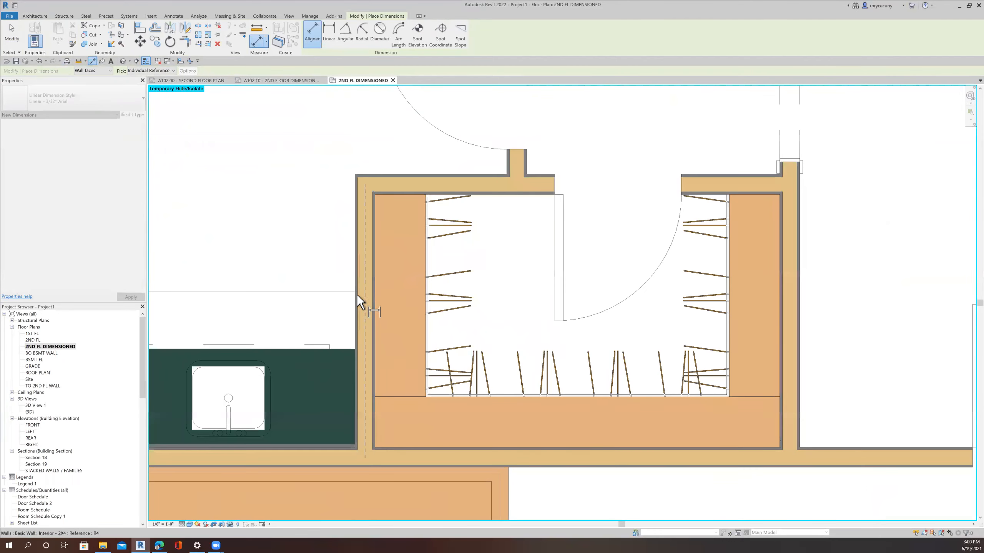
click(376, 300)
click(781, 306)
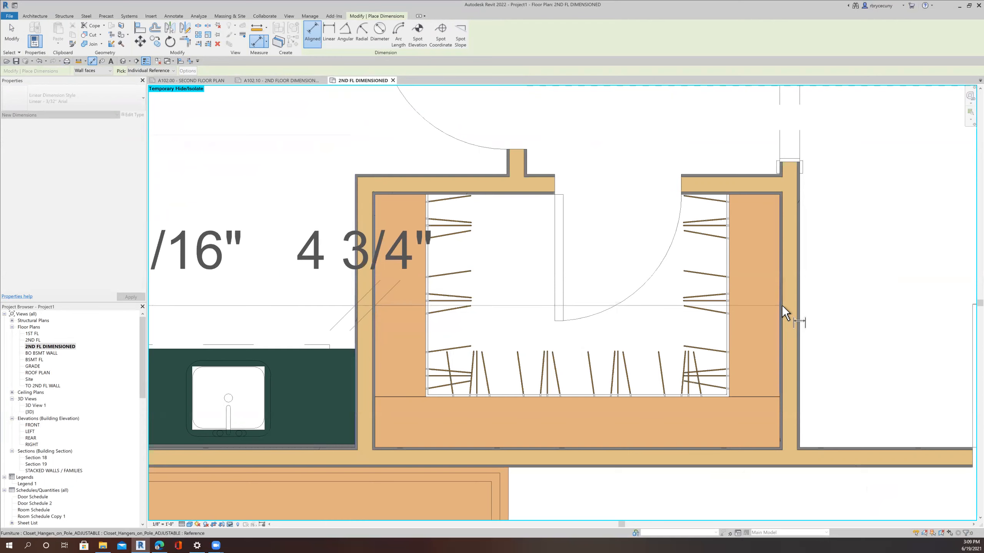
click(804, 306)
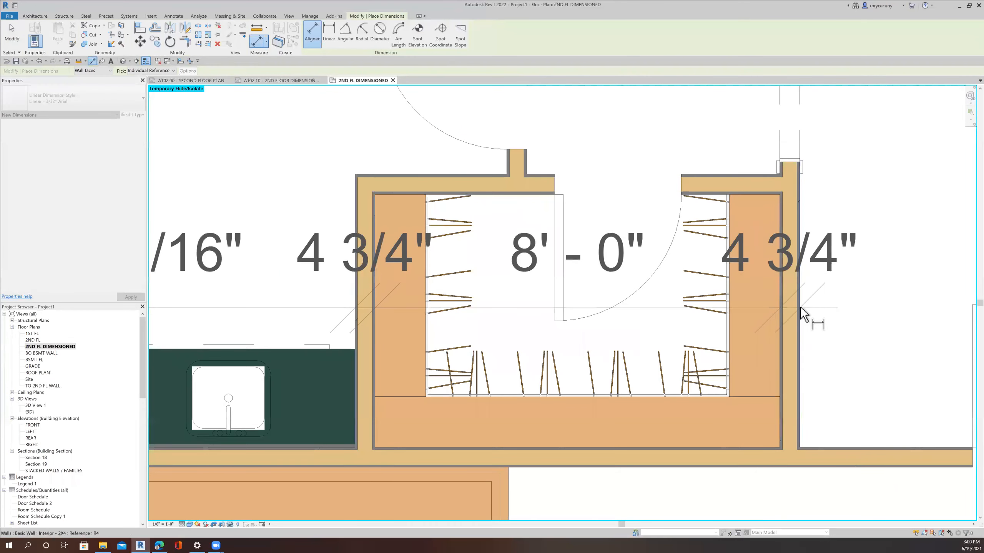
Step: Extend the dimension string across the master bedroom to both faces of its right partition wall
scroll(736, 291, down, 3)
middle_drag(736, 291, 162, 291)
scroll(746, 300, up, 3)
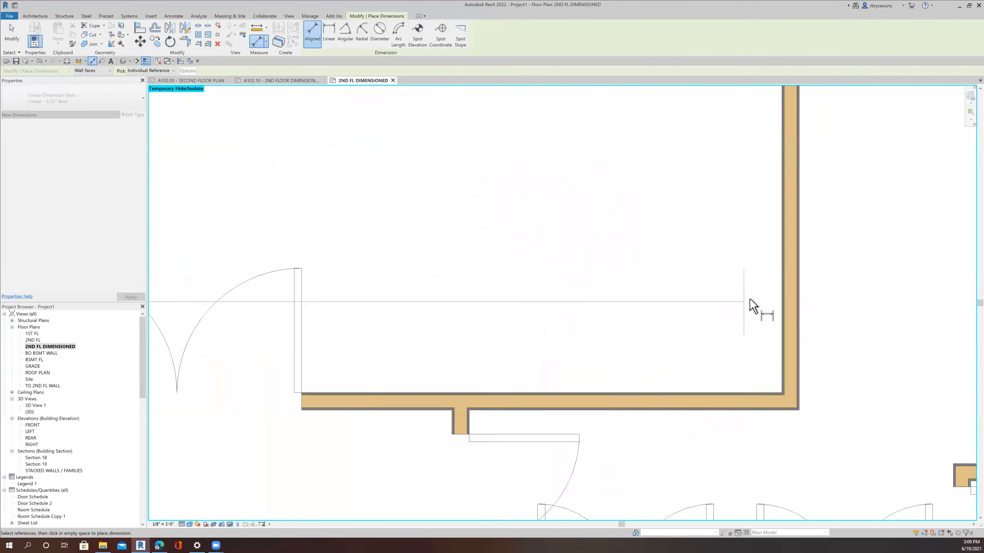
click(795, 303)
click(820, 310)
Step: Extend the dimension string to both faces of the right exterior wall and place it through the master suite
scroll(689, 272, down, 5)
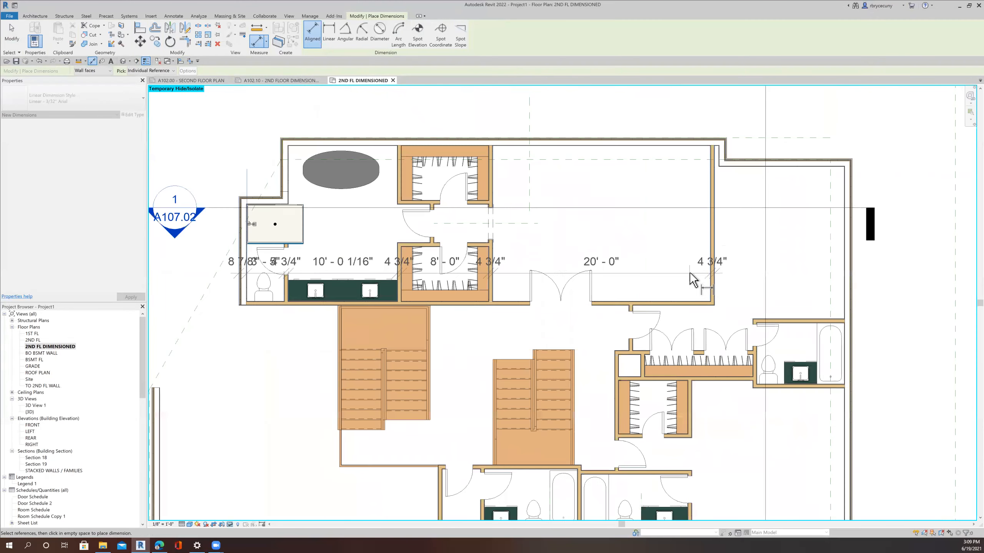
middle_drag(689, 272, 505, 255)
scroll(618, 253, up, 5)
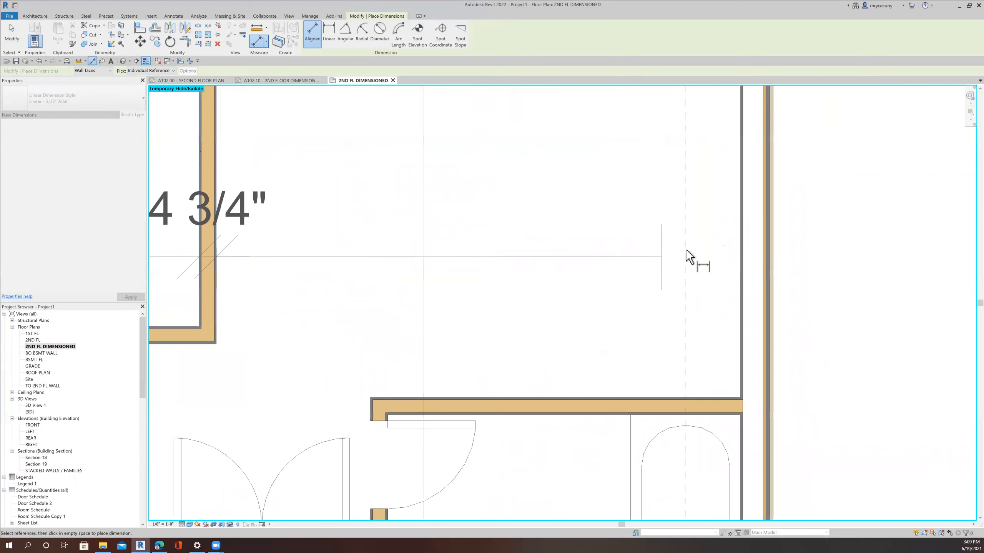
scroll(781, 266, up, 2)
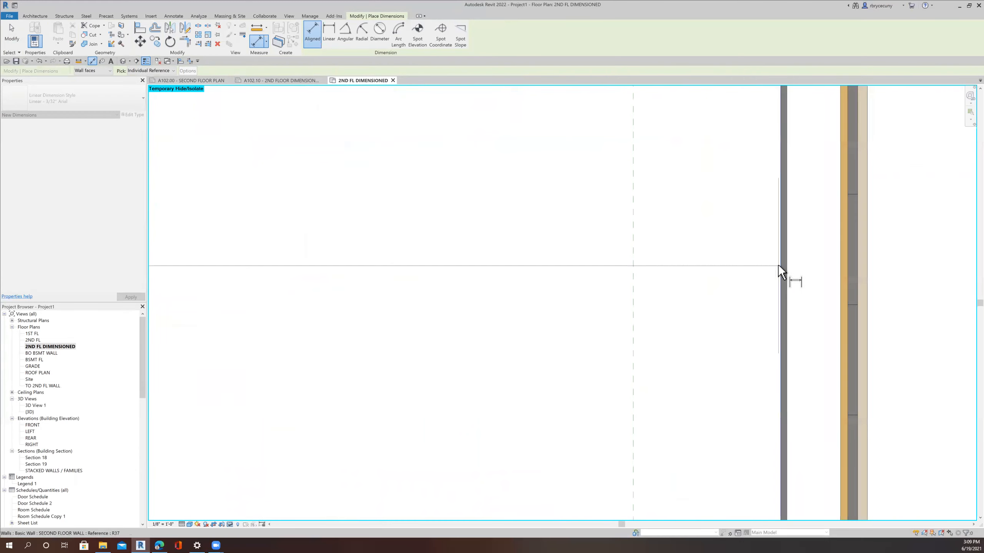
click(869, 277)
scroll(869, 278, down, 7)
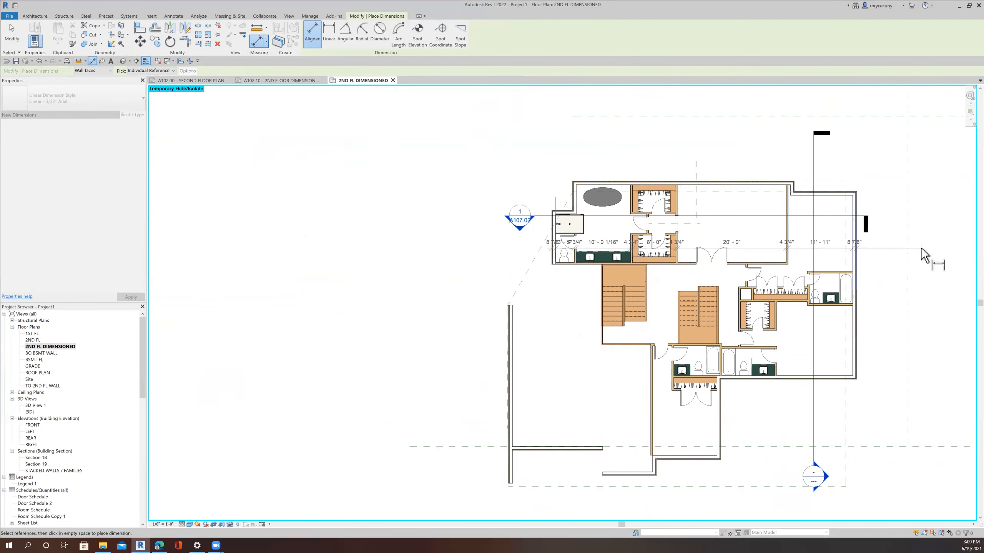
click(922, 249)
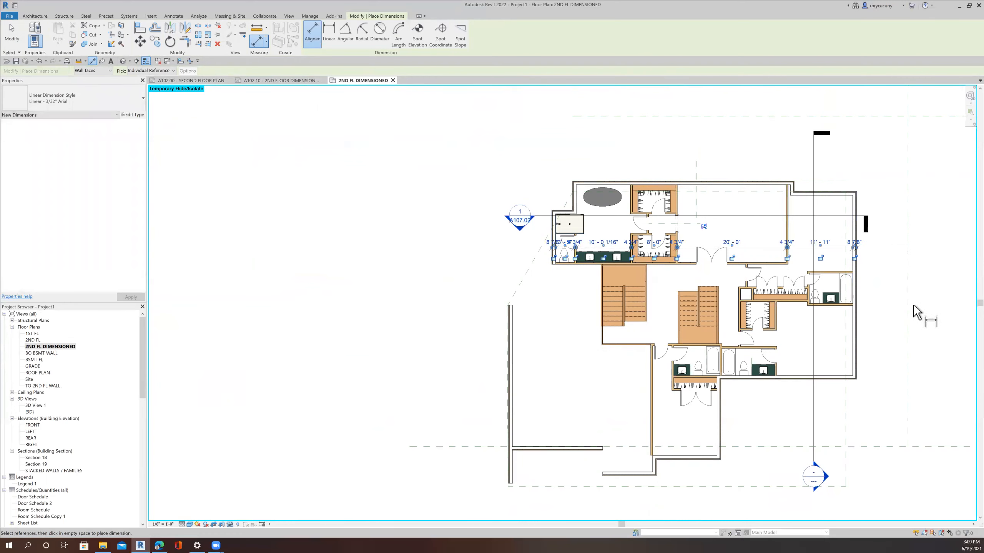
Step: Start a second aligned dimension string across the middle of the plan, referencing the outer sides of both staircases
scroll(908, 315, up, 3)
middle_drag(885, 307, 823, 265)
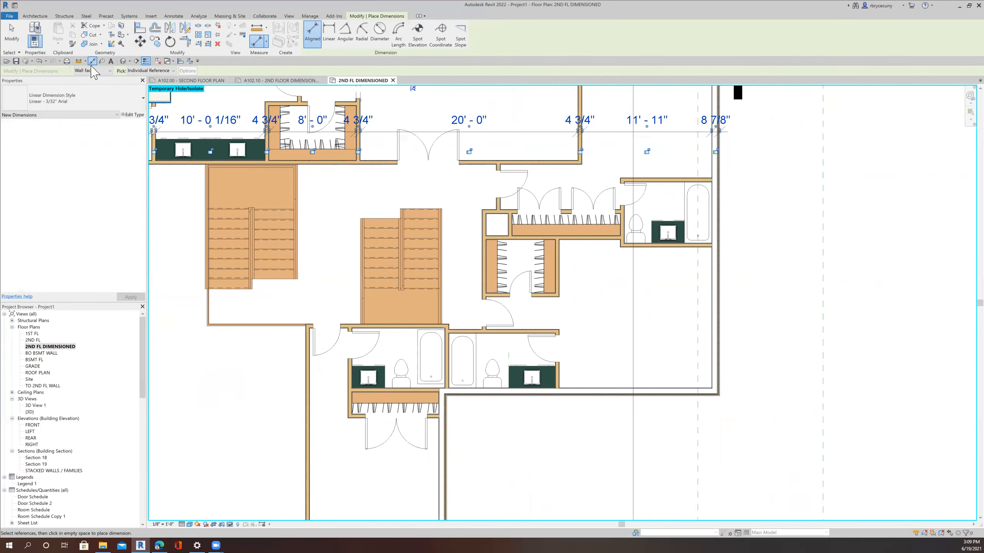
scroll(218, 290, down, 6)
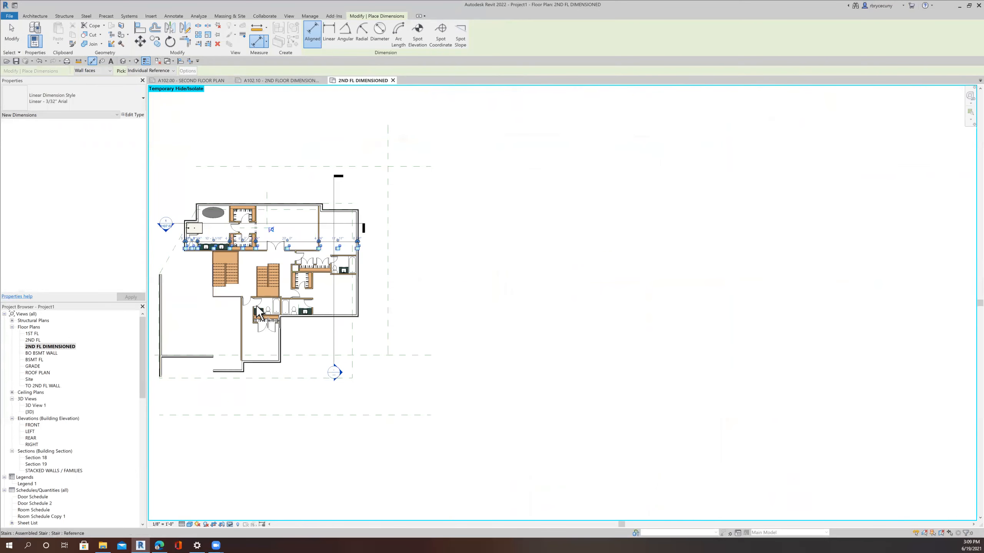
scroll(183, 262, up, 7)
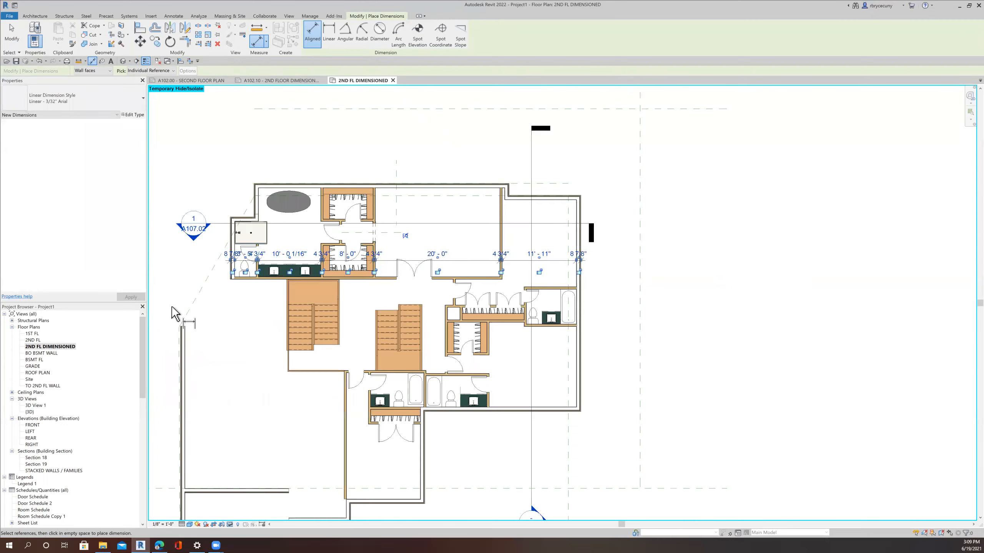
middle_drag(174, 325, 183, 233)
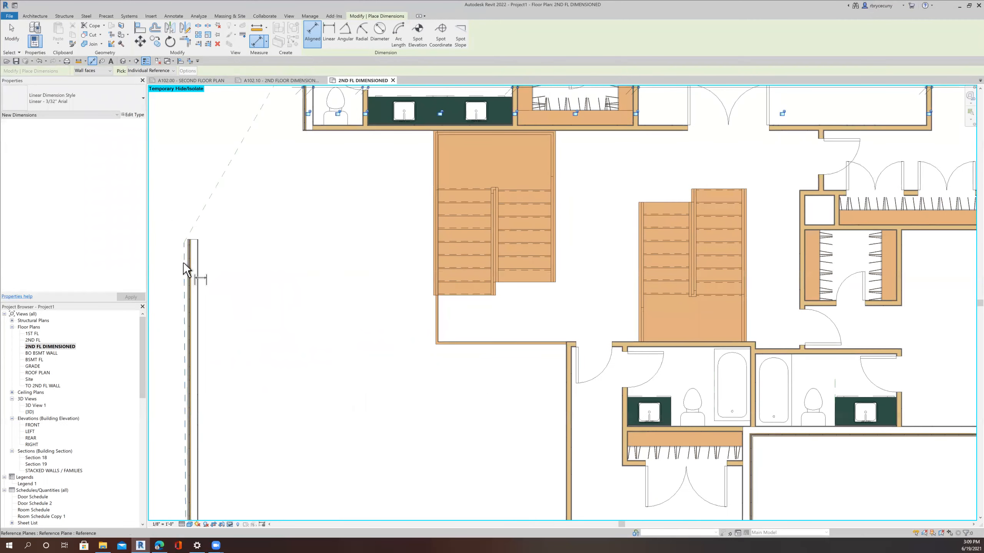
middle_drag(412, 270, 338, 266)
scroll(338, 266, down, 4)
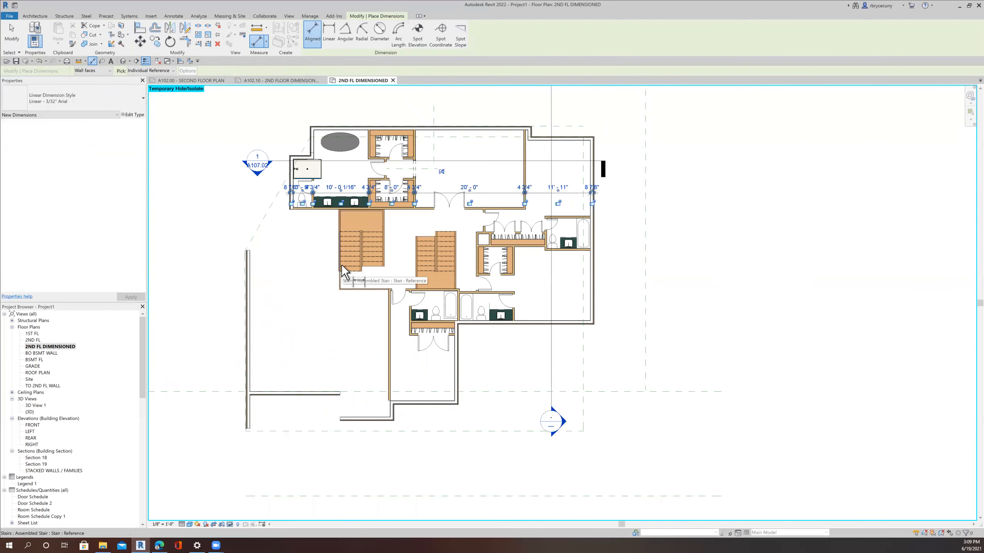
scroll(335, 262, up, 4)
scroll(335, 261, up, 2)
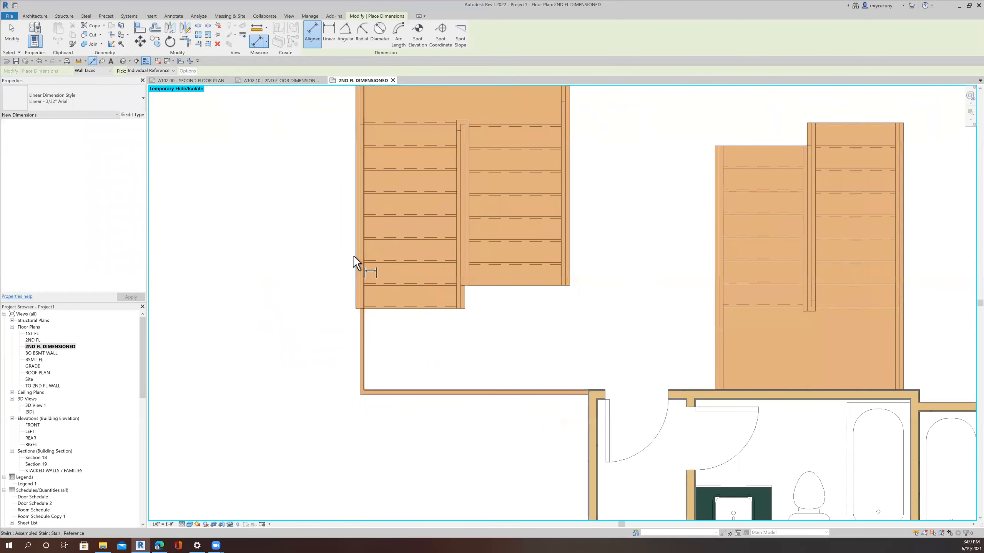
click(354, 257)
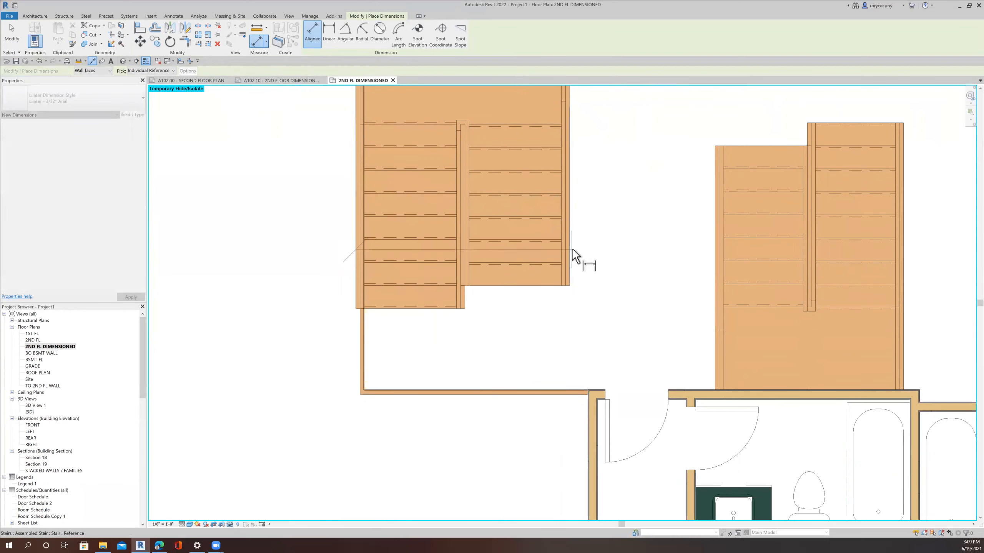
middle_drag(593, 260, 353, 242)
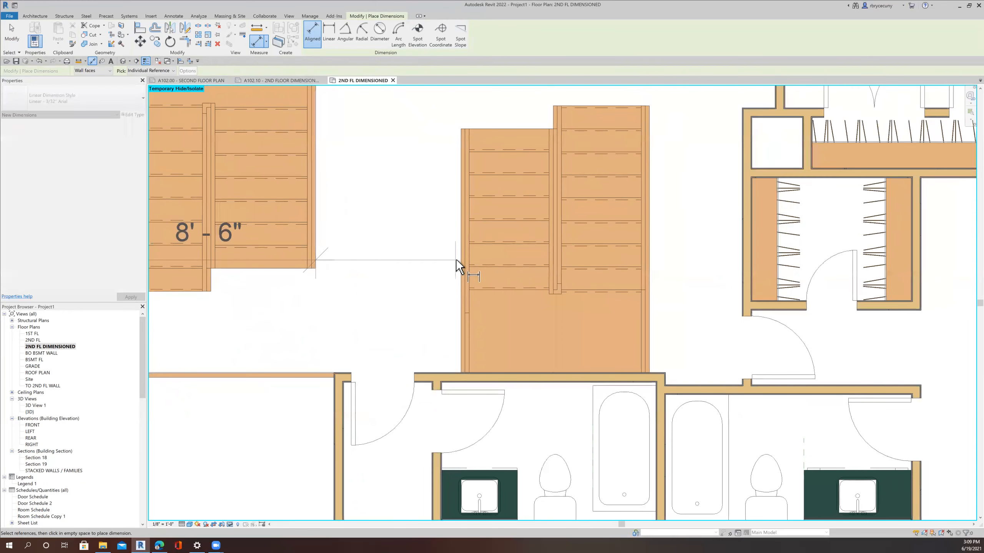
click(460, 260)
middle_drag(527, 256, 367, 237)
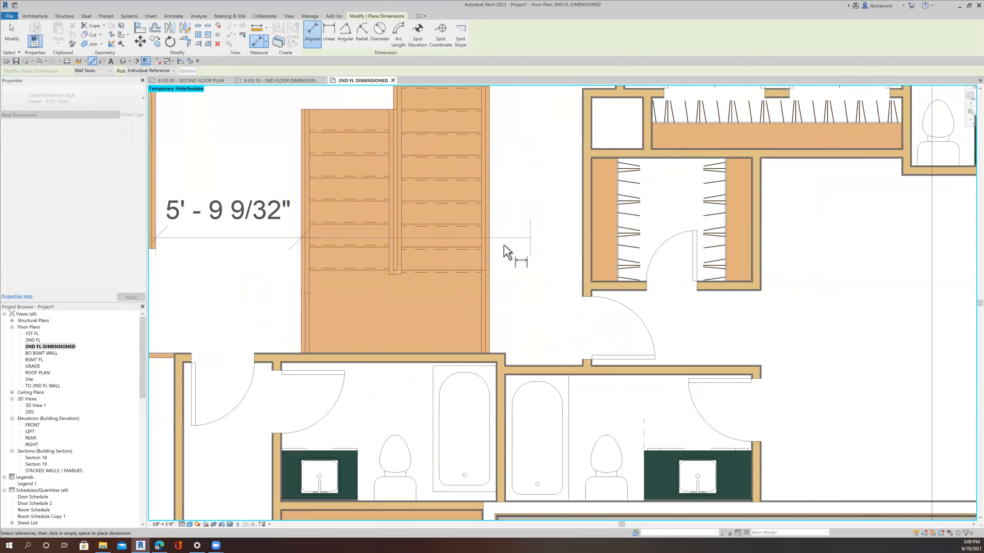
click(492, 256)
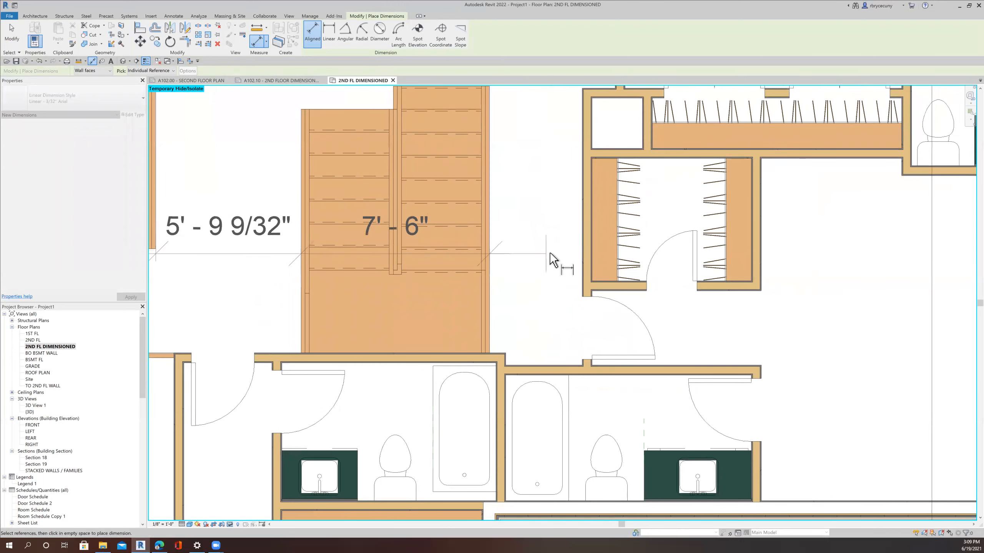
Step: Continue the second dimension string to both faces of each side wall of the closet beside the right staircase
click(591, 254)
click(594, 244)
middle_drag(581, 248, 483, 248)
click(541, 226)
click(551, 230)
Step: Extend the second dimension string across the lower right bedroom to both exterior wall faces and place it
middle_drag(735, 207, 615, 189)
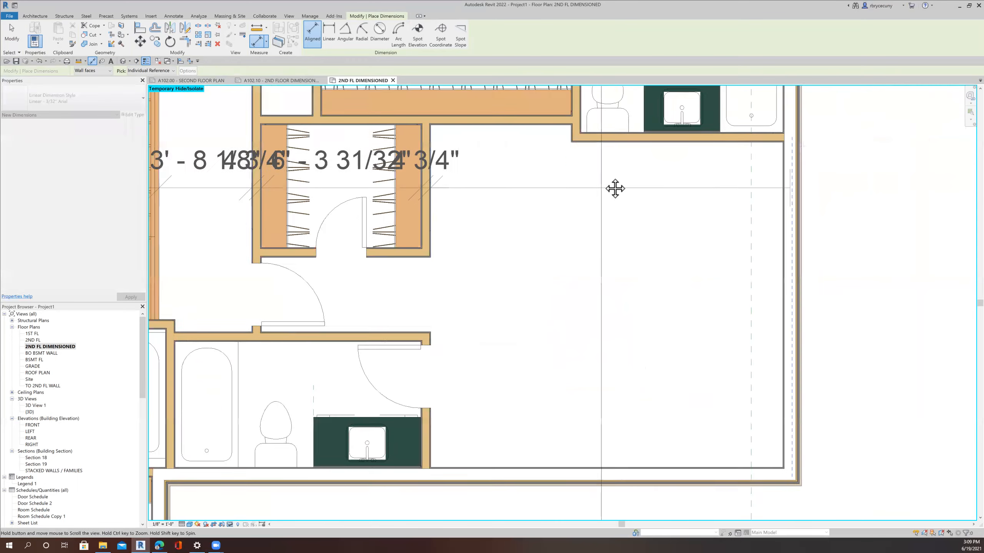
scroll(604, 209, up, 3)
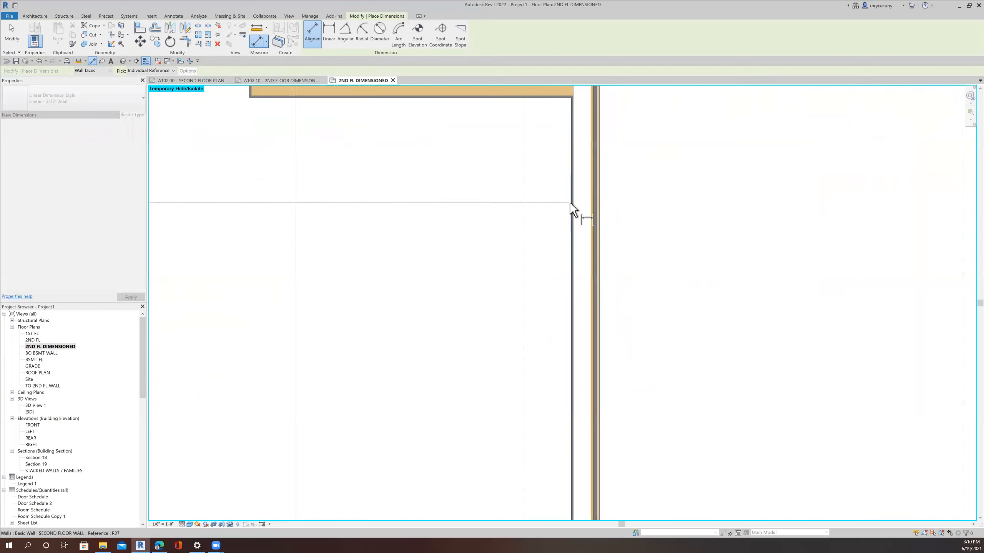
click(571, 203)
click(600, 210)
scroll(613, 214, down, 5)
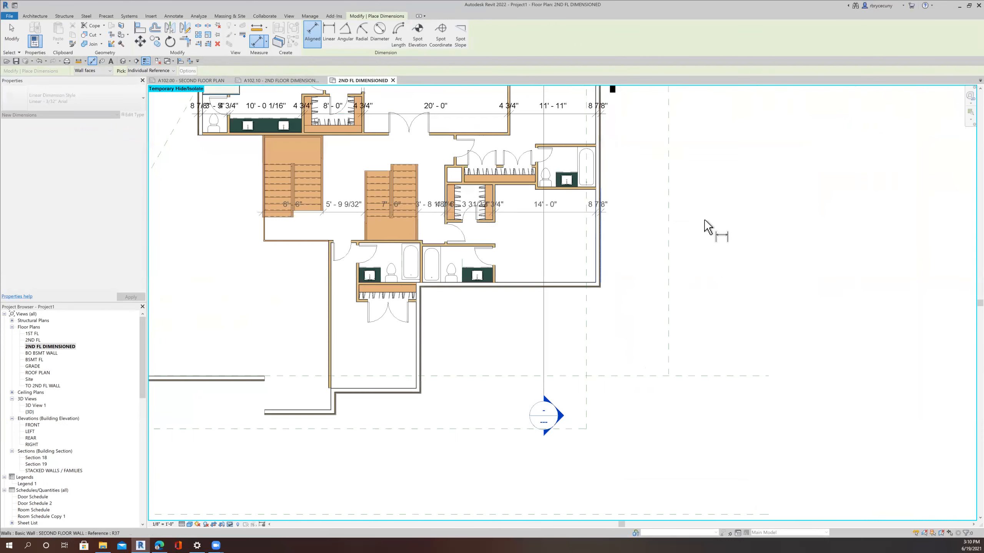
click(732, 206)
Step: Move the overlapping wall-thickness texts of the second dimension string clear of neighbouring texts at both closet walls and the right exterior wall
scroll(467, 198, up, 3)
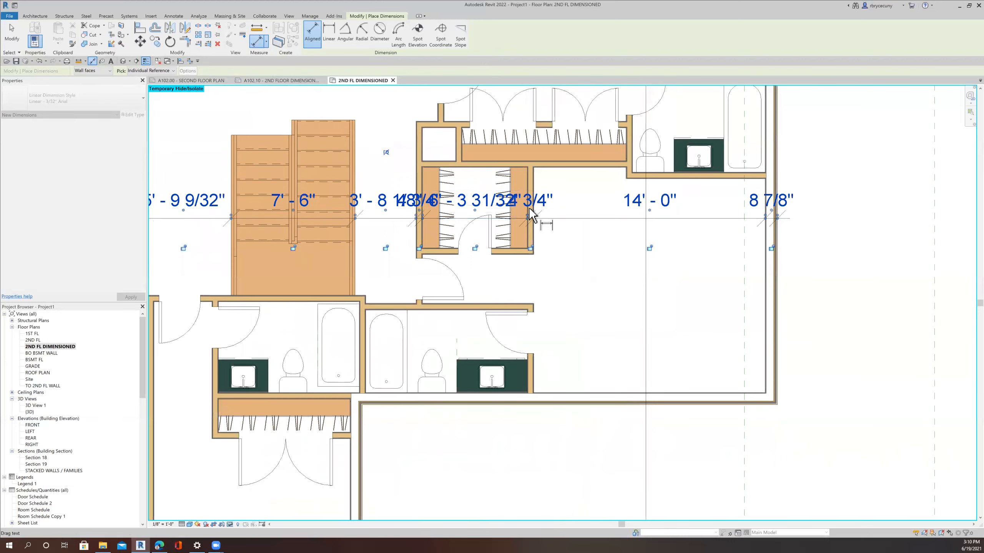
drag(530, 209, 562, 212)
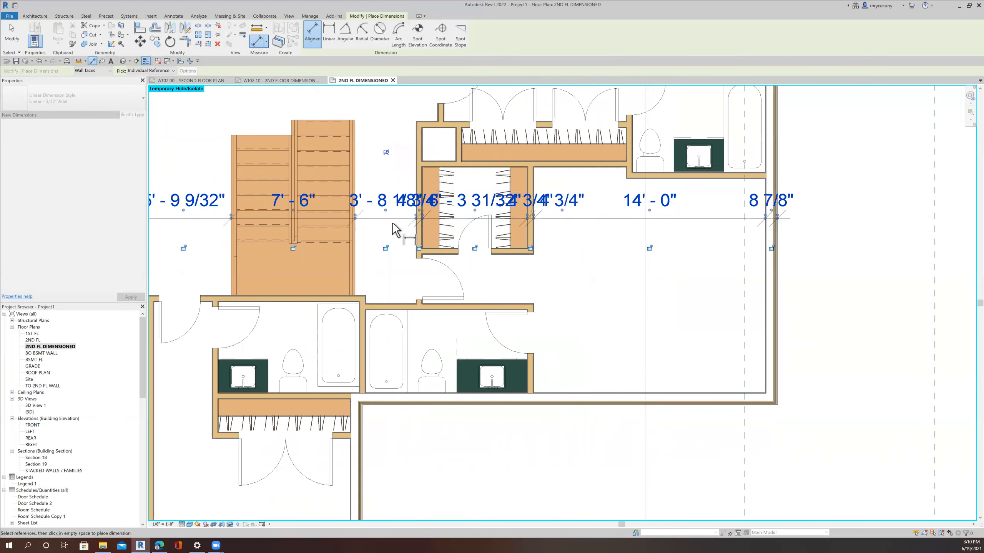
drag(420, 210, 393, 195)
drag(558, 207, 568, 199)
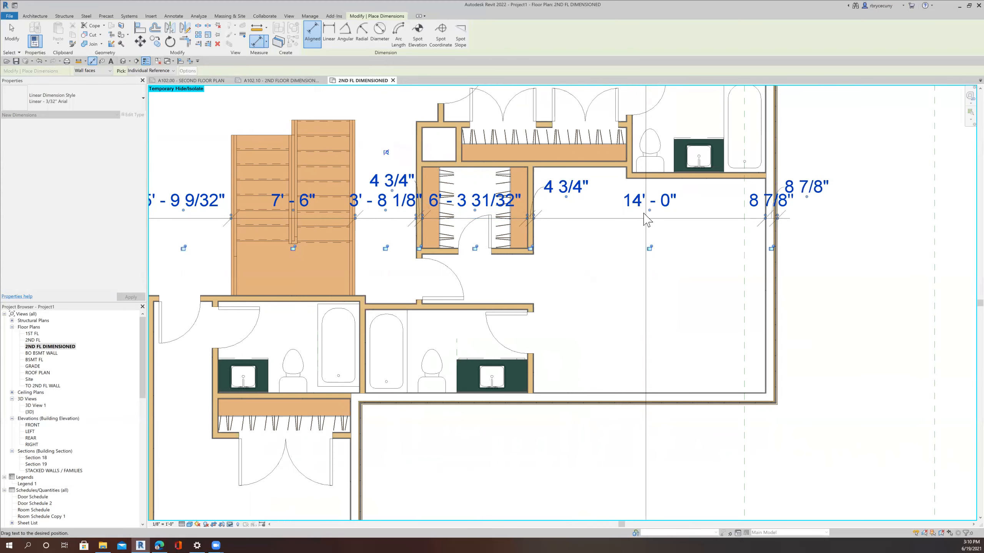
scroll(285, 227, down, 3)
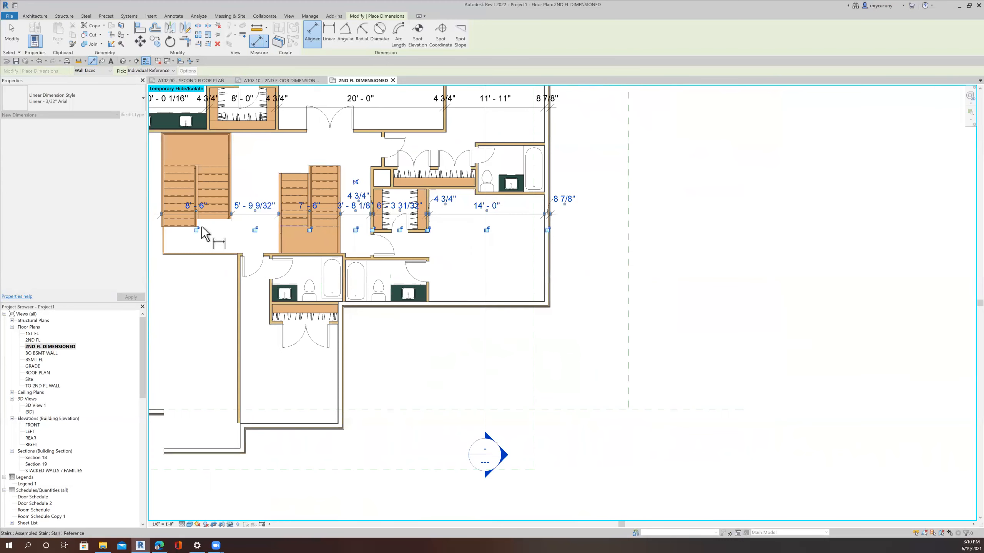
middle_drag(481, 124, 540, 198)
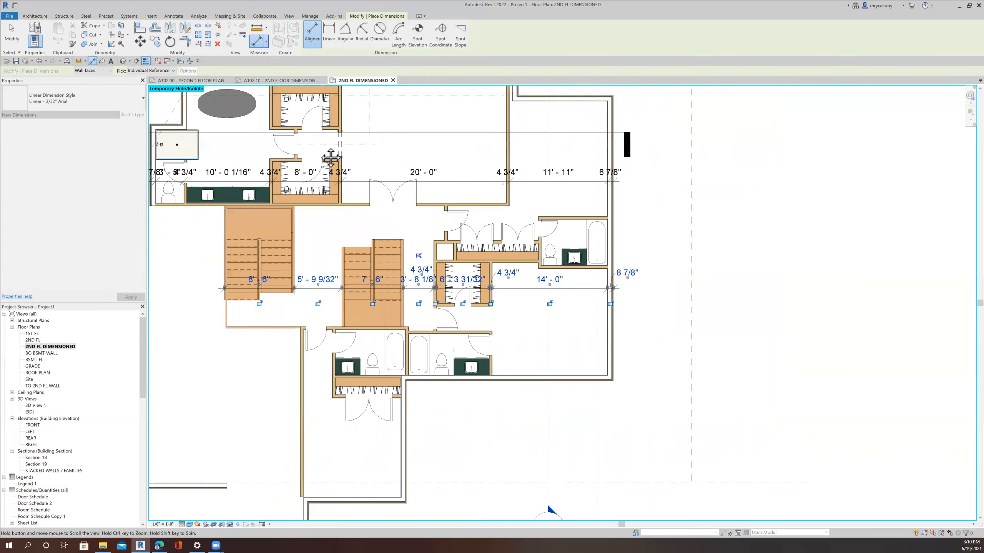
Step: Move the overlapping wall-thickness texts of the upper dimension string clear of neighbouring texts at both side walls of the left toilet room
middle_drag(220, 185, 387, 168)
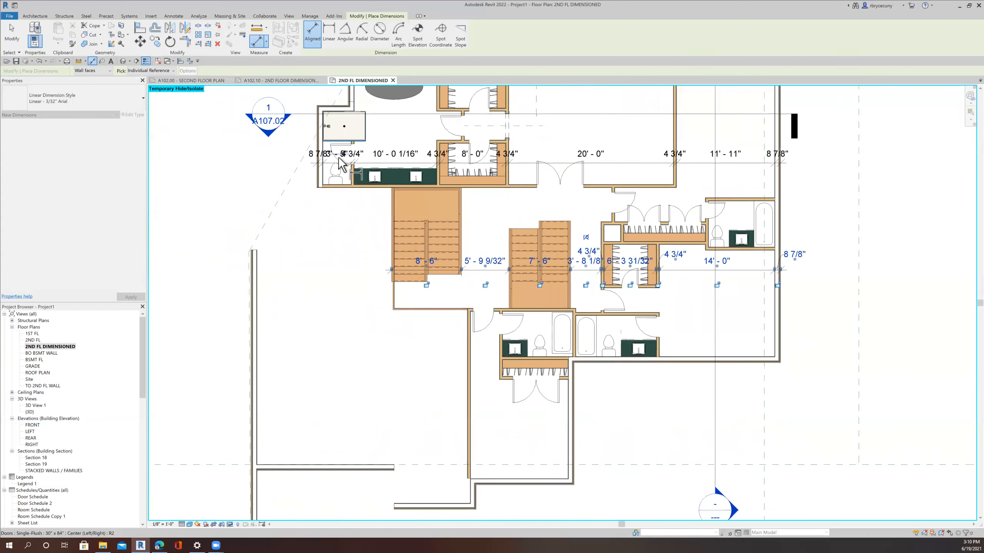
scroll(339, 158, up, 4)
key(Escape)
key(Escape)
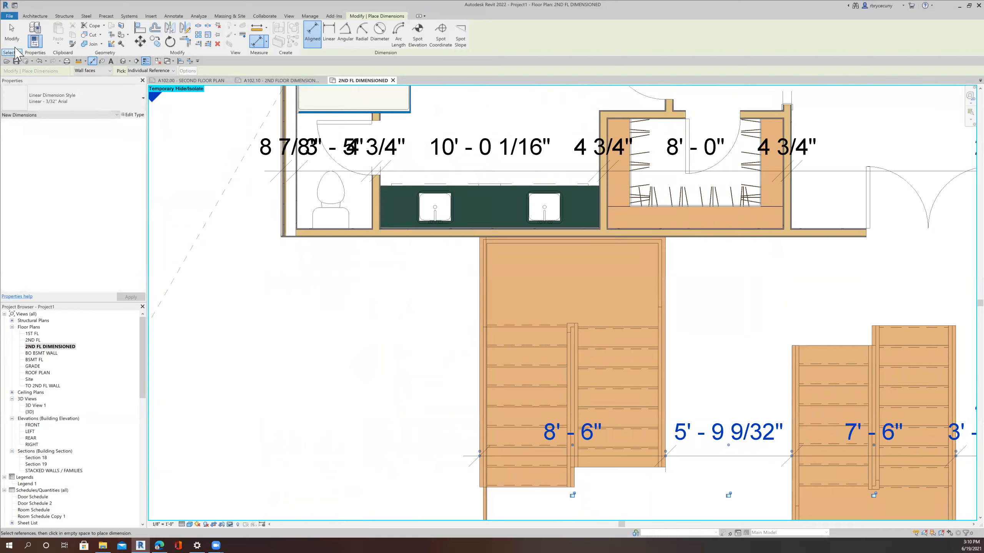
click(311, 174)
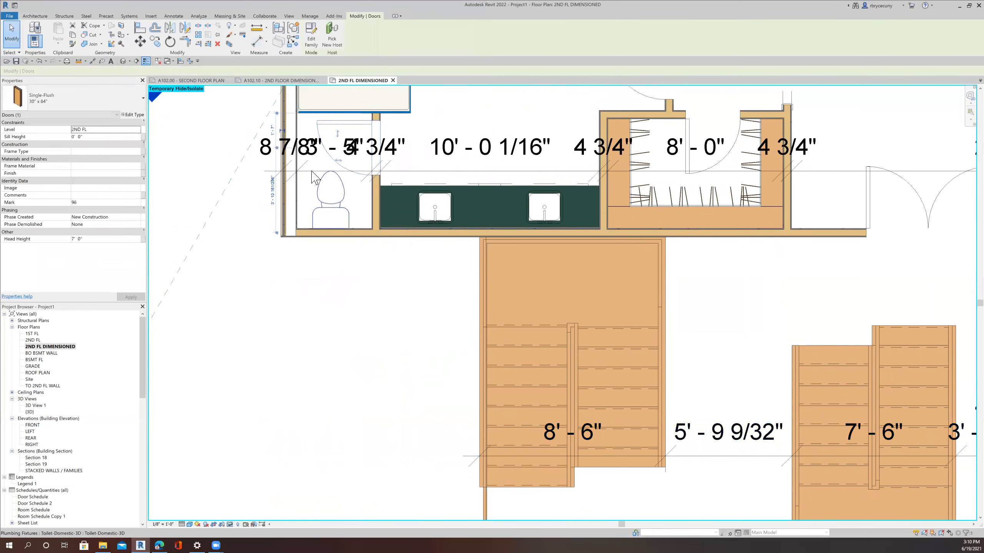
click(482, 167)
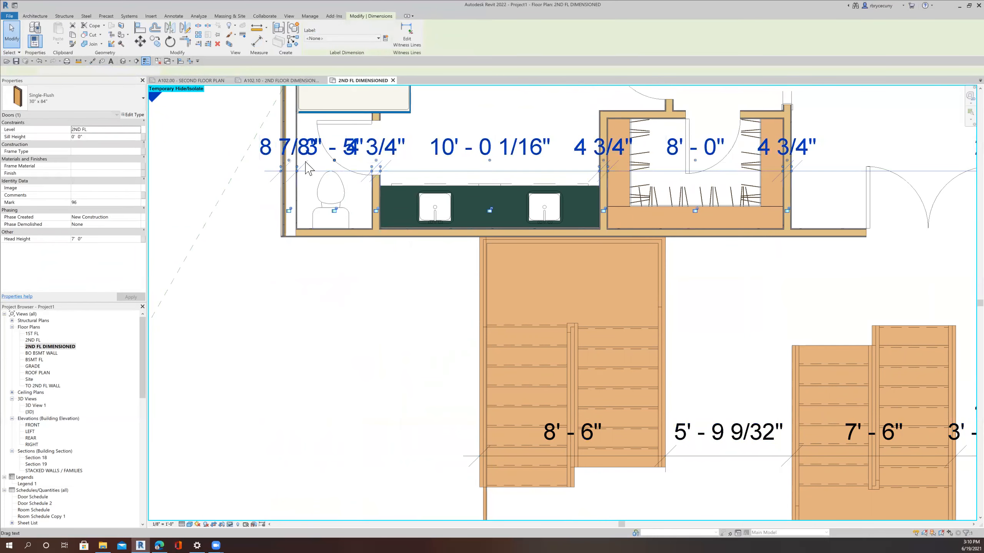
drag(255, 155, 184, 123)
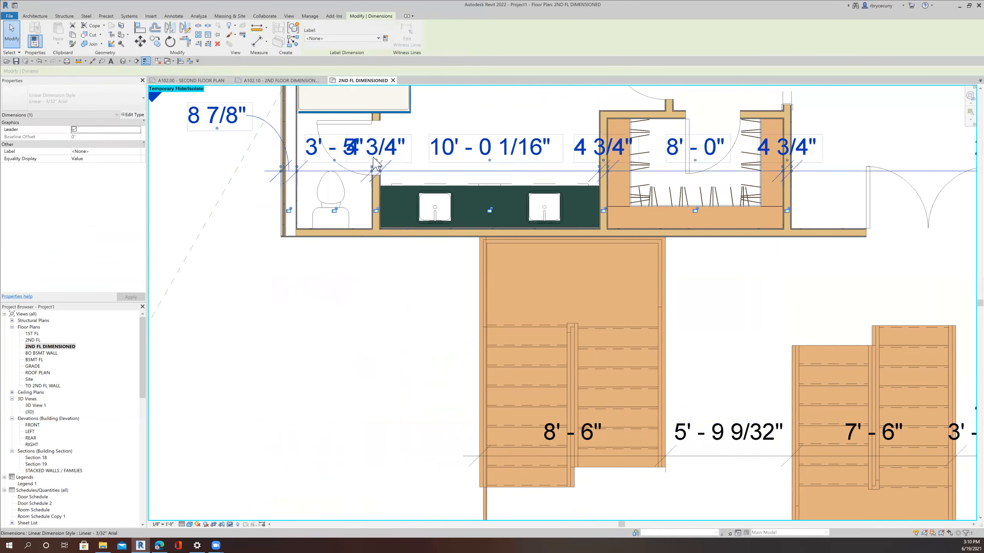
drag(426, 132, 452, 127)
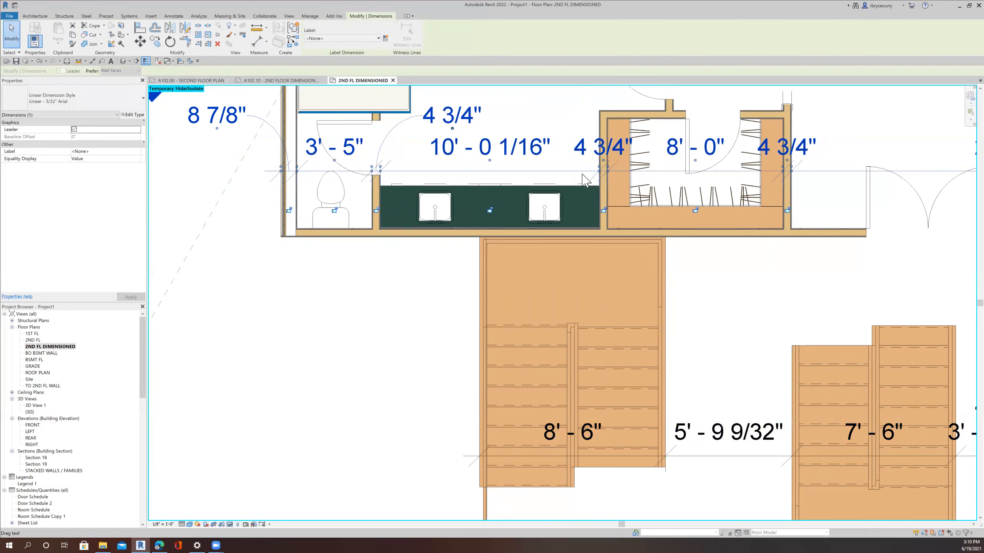
scroll(583, 171, down, 5)
scroll(499, 188, down, 1)
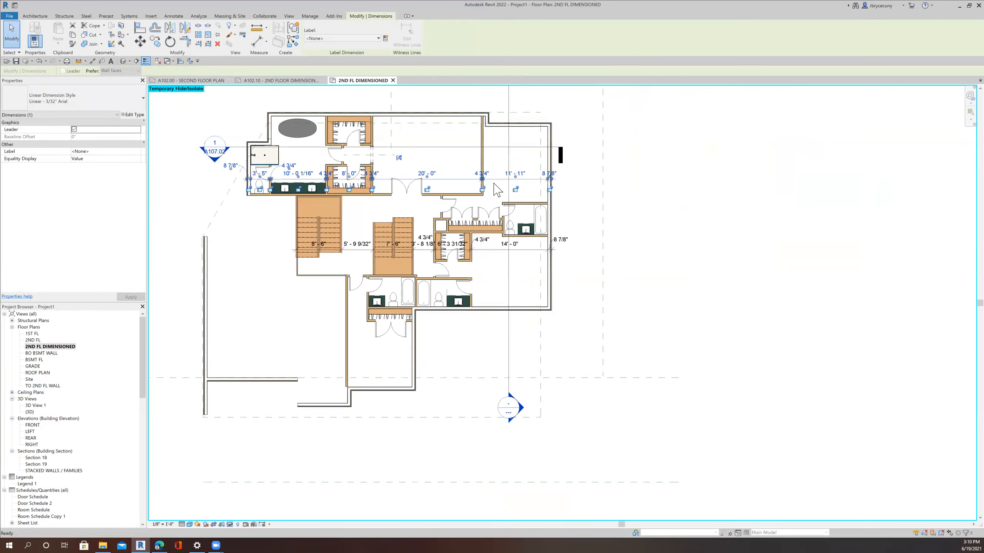
scroll(496, 190, up, 1)
middle_drag(505, 287, 504, 253)
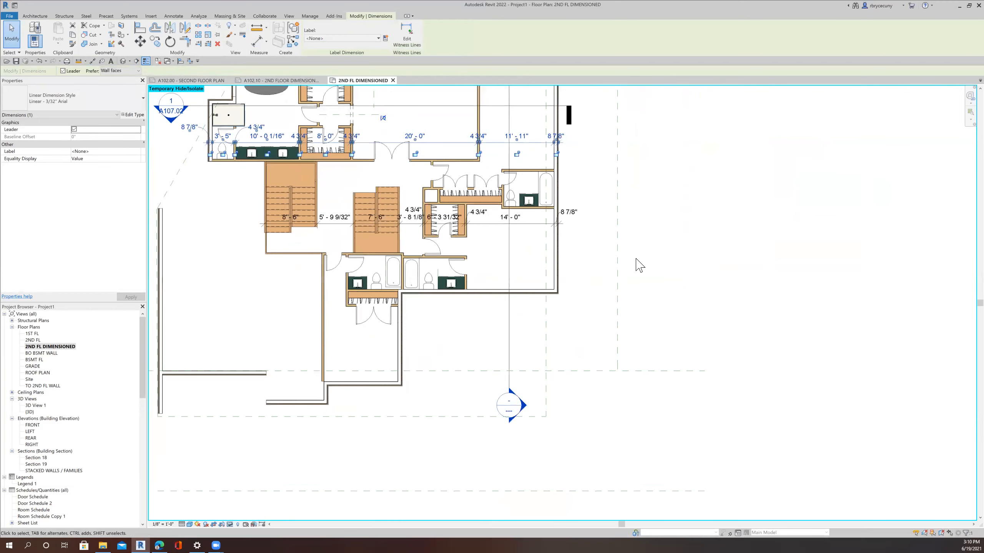
click(679, 262)
Step: Start a third aligned dimension string through the two lower bathrooms, referencing both faces of the hallway's left wall, left bathroom wall and shared bathroom wall
scroll(314, 260, up, 5)
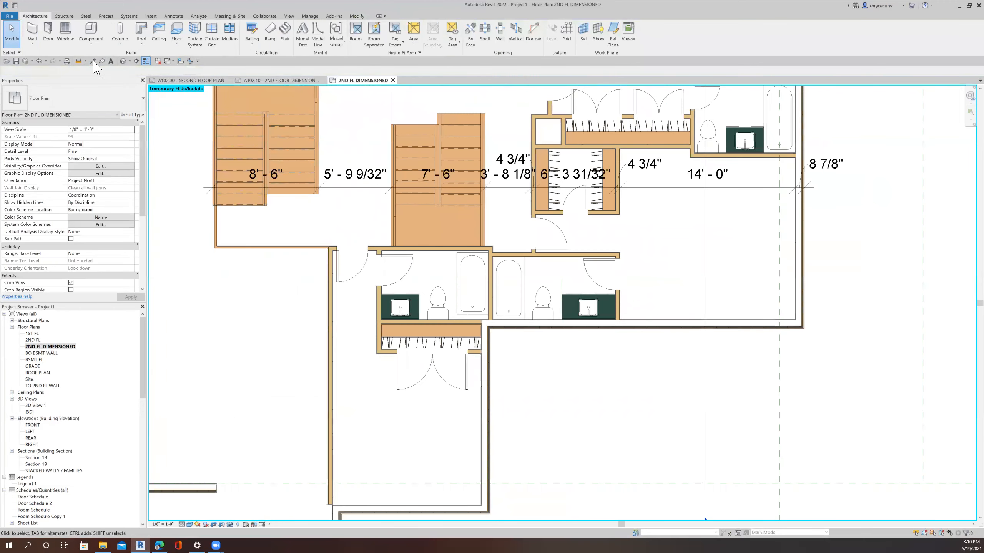
scroll(336, 316, up, 4)
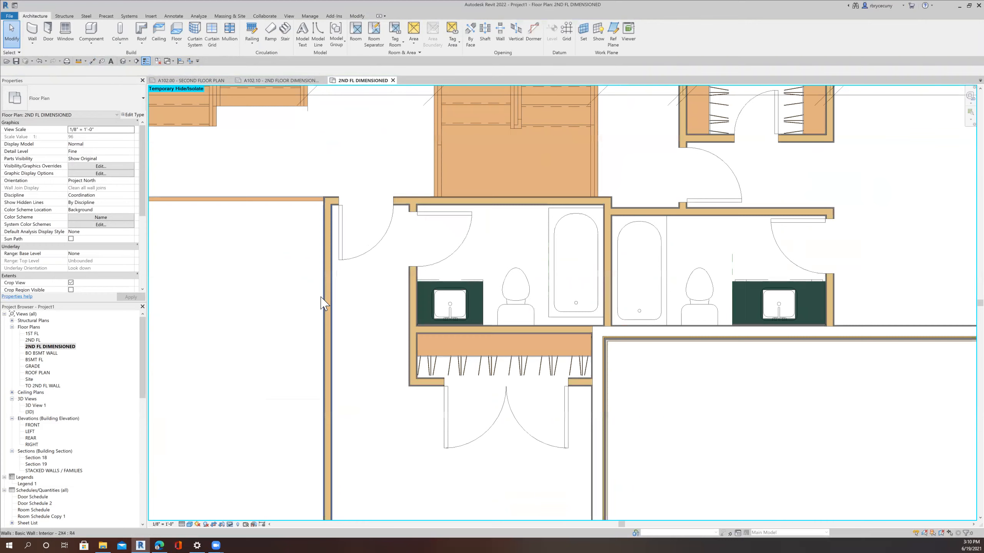
click(329, 297)
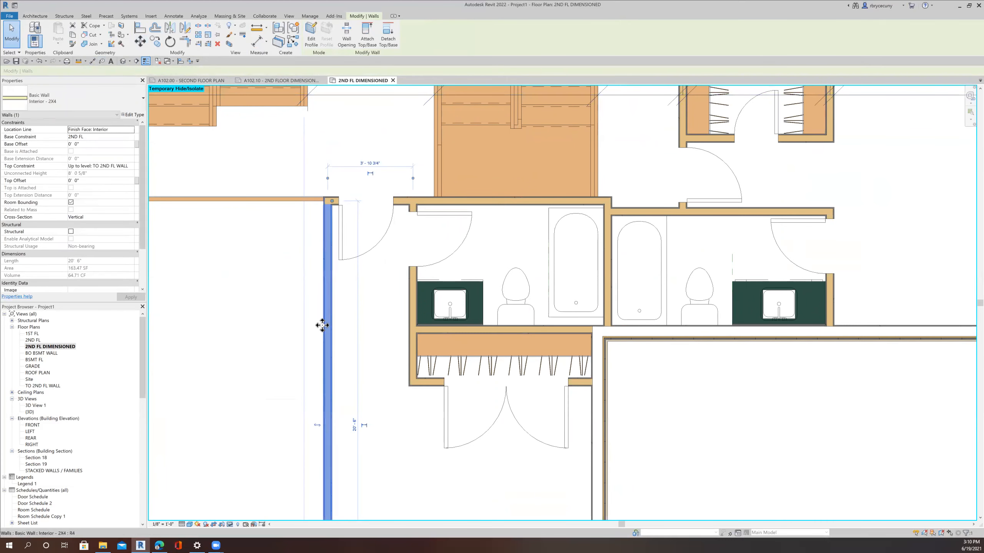
click(92, 61)
click(323, 297)
click(332, 298)
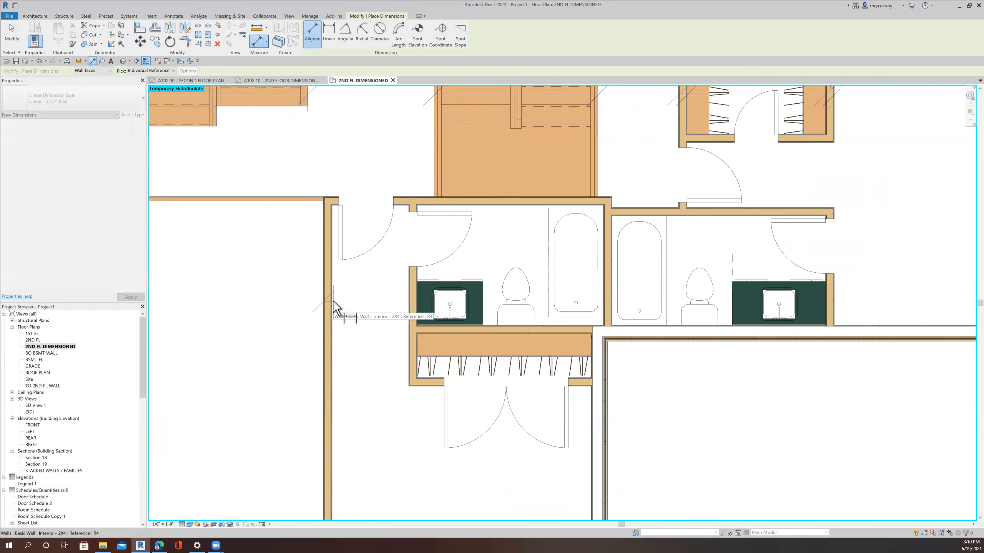
click(408, 298)
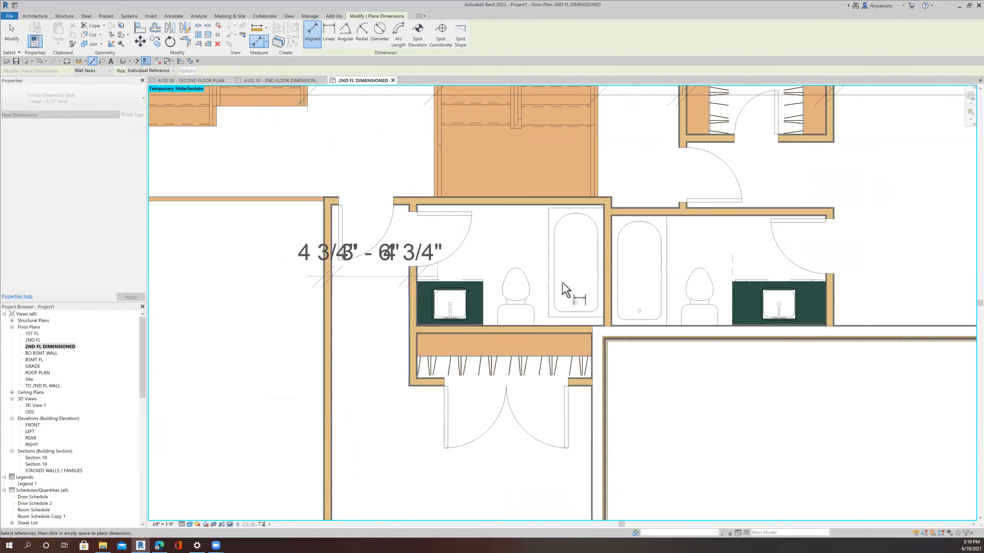
scroll(604, 275, up, 5)
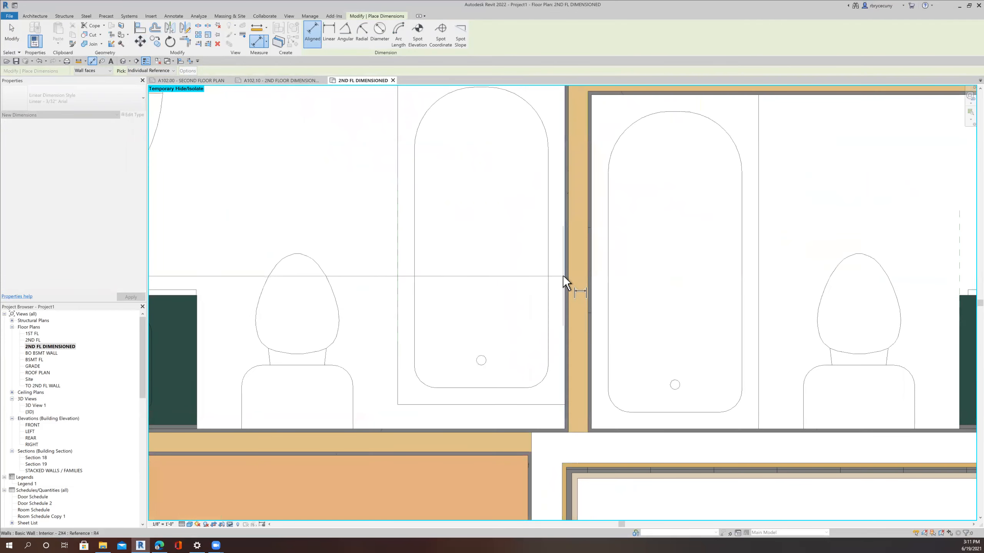
click(564, 277)
click(592, 281)
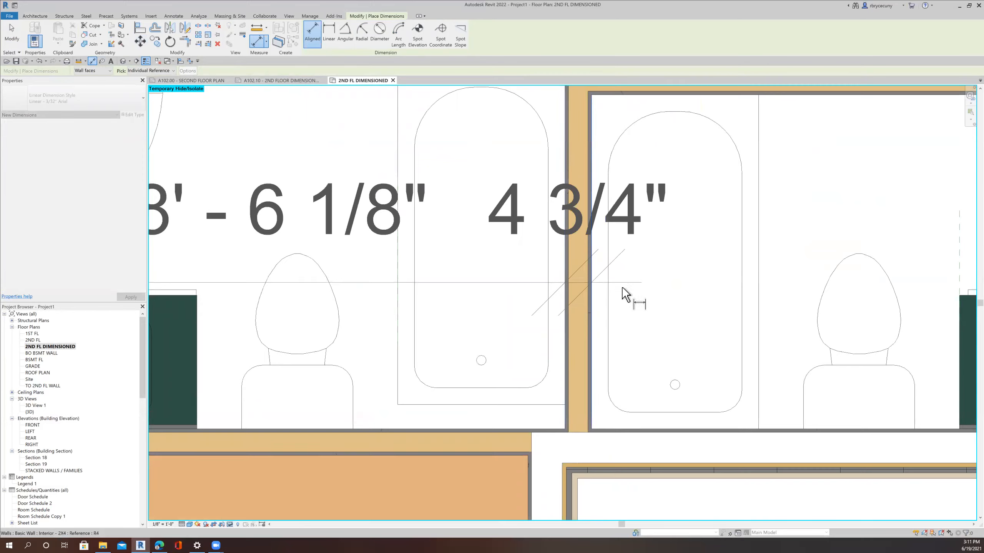
Step: Extend the third dimension string to both faces of the right bathroom's right wall and the right exterior wall, and place it
scroll(625, 292, down, 3)
scroll(623, 259, up, 5)
scroll(527, 250, up, 2)
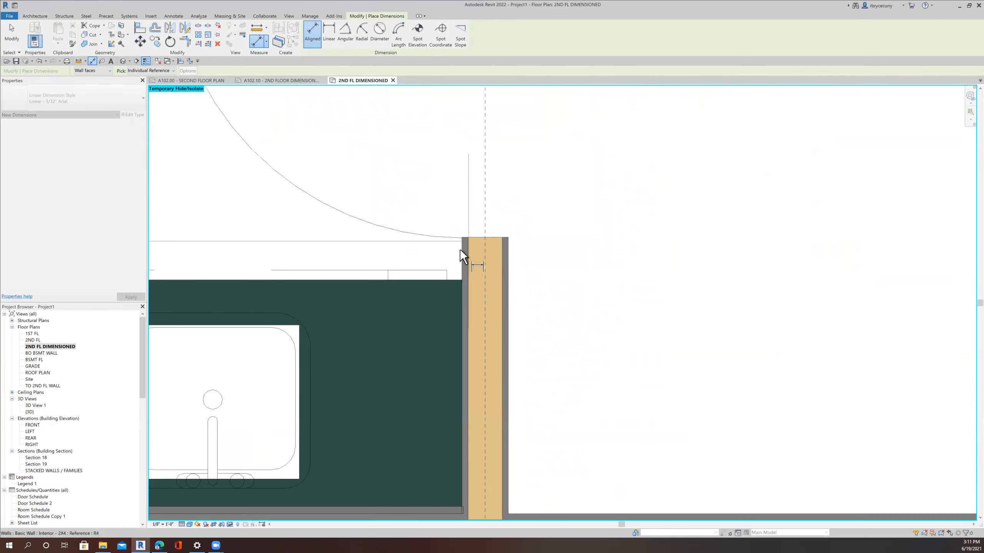
click(508, 254)
scroll(507, 266, down, 4)
scroll(668, 271, up, 6)
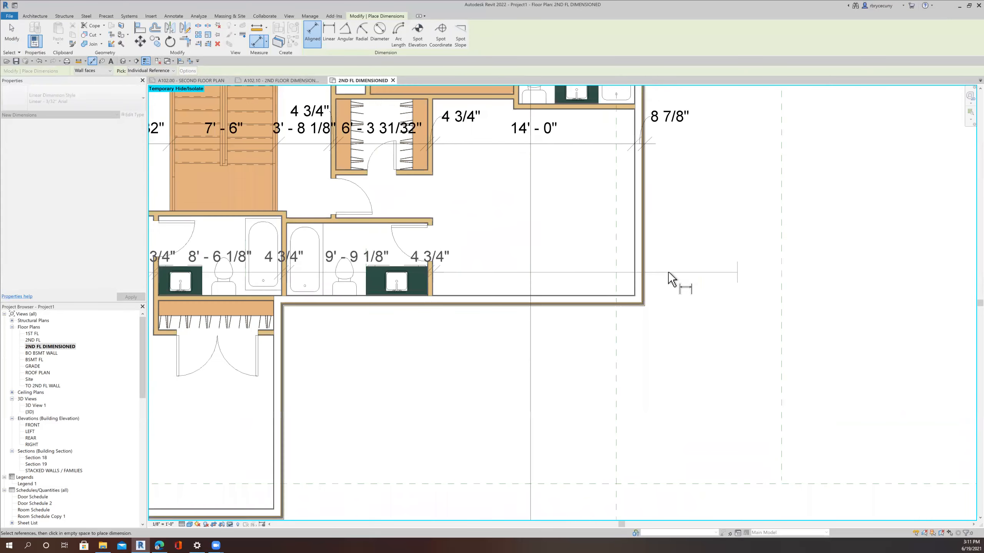
click(372, 301)
scroll(429, 307, down, 1)
scroll(430, 310, down, 5)
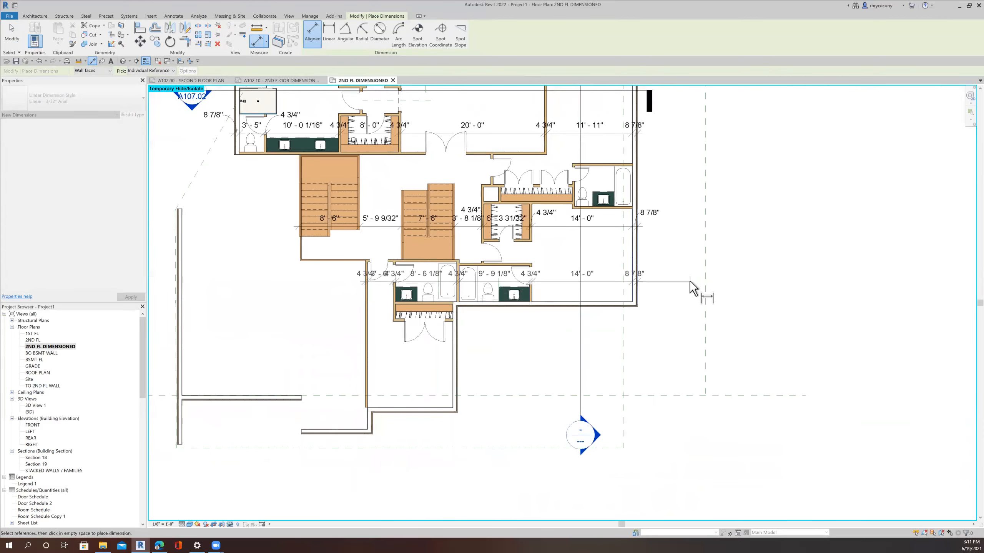
click(690, 280)
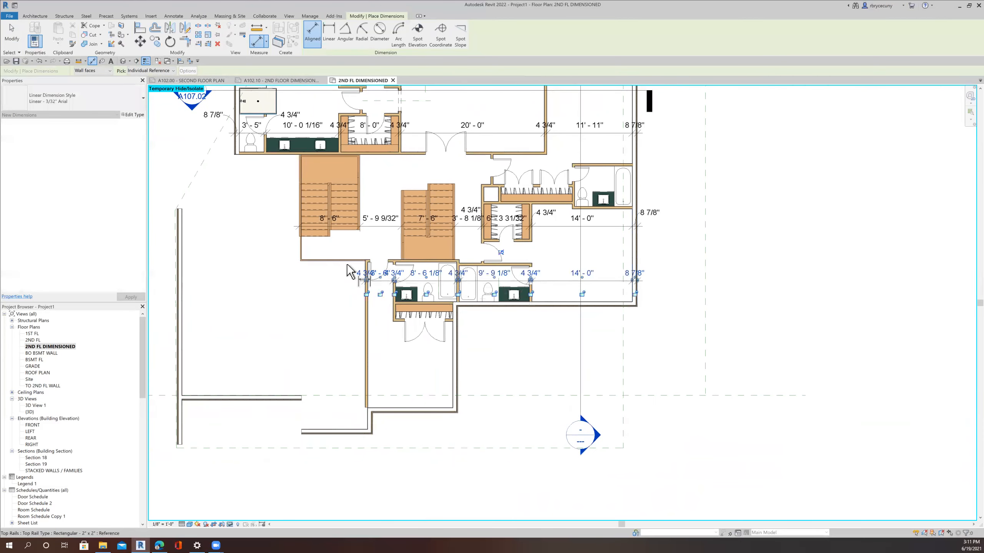
Step: Move the wall-thickness texts of the third dimension string clear of neighbouring texts at the interior walls and the right exterior wall
scroll(347, 272, up, 4)
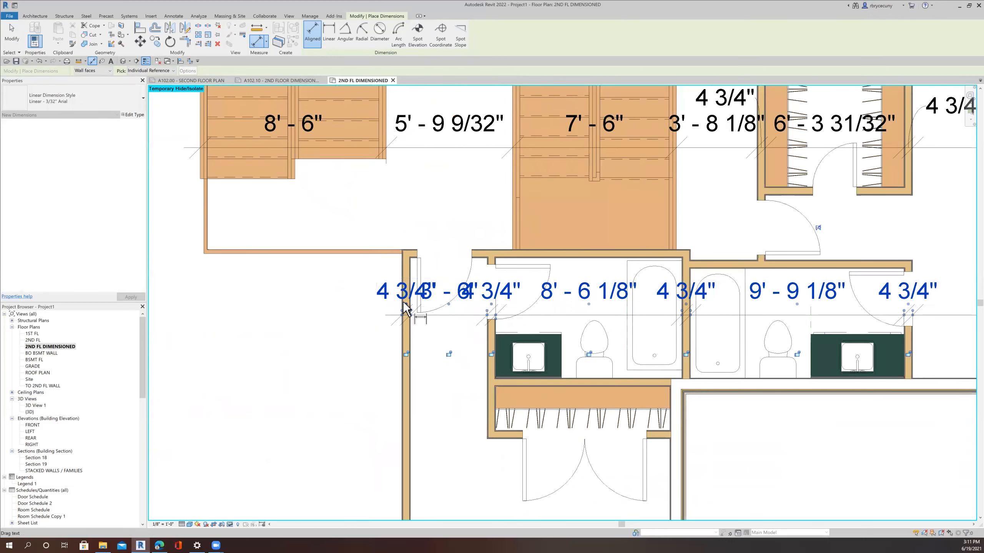
drag(387, 296, 327, 278)
drag(494, 308, 535, 288)
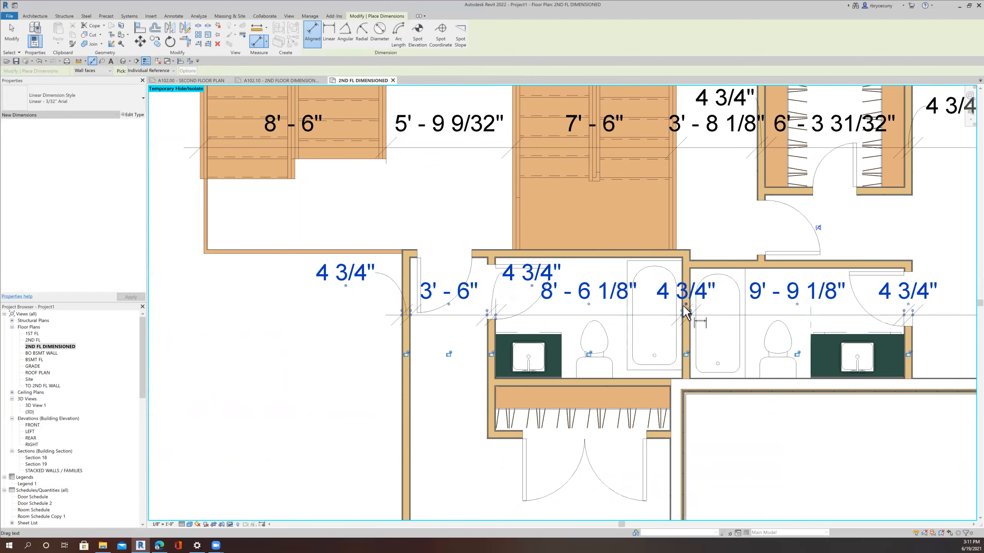
drag(686, 310, 641, 288)
middle_drag(724, 303, 328, 296)
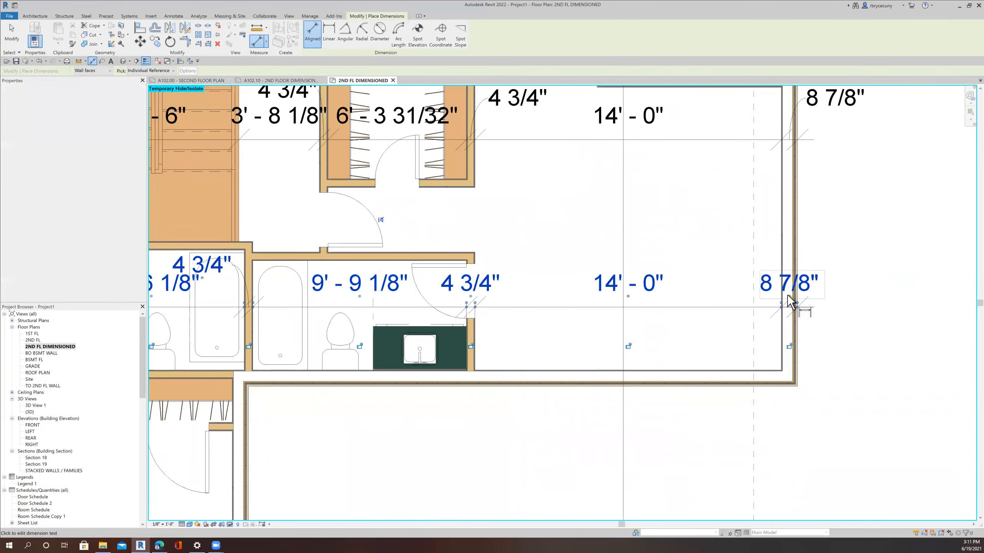
drag(801, 292, 833, 287)
drag(528, 288, 523, 289)
Step: Add an aligned dimension string across the bottom bedroom, referencing both faces of its left interior wall and right exterior wall
scroll(523, 287, down, 5)
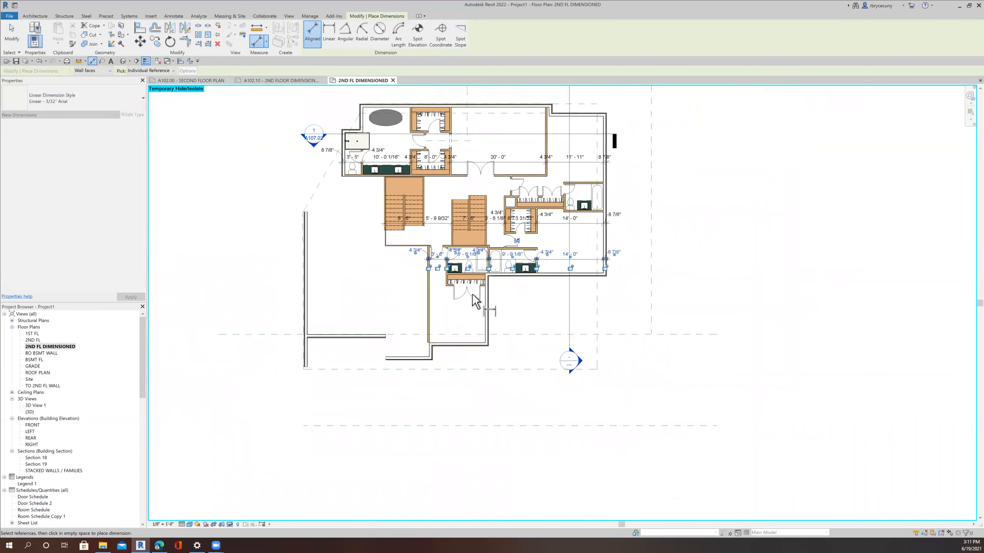
scroll(491, 282, up, 5)
scroll(404, 330, up, 3)
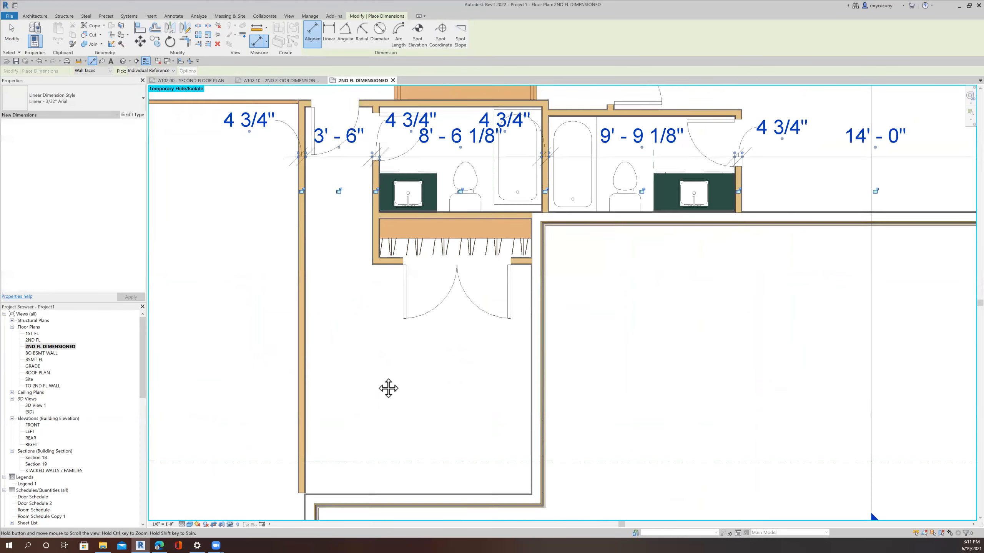
scroll(340, 326, down, 3)
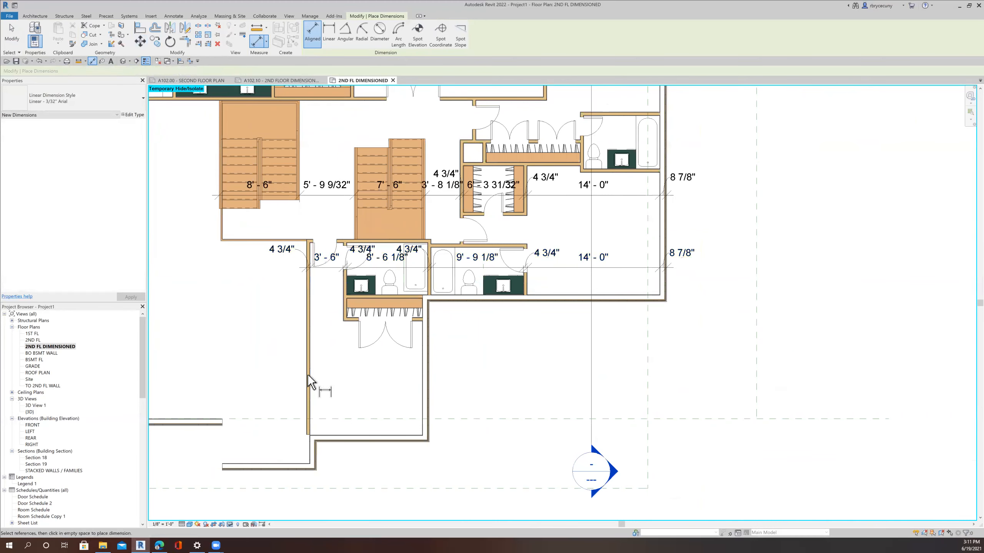
scroll(309, 371, up, 3)
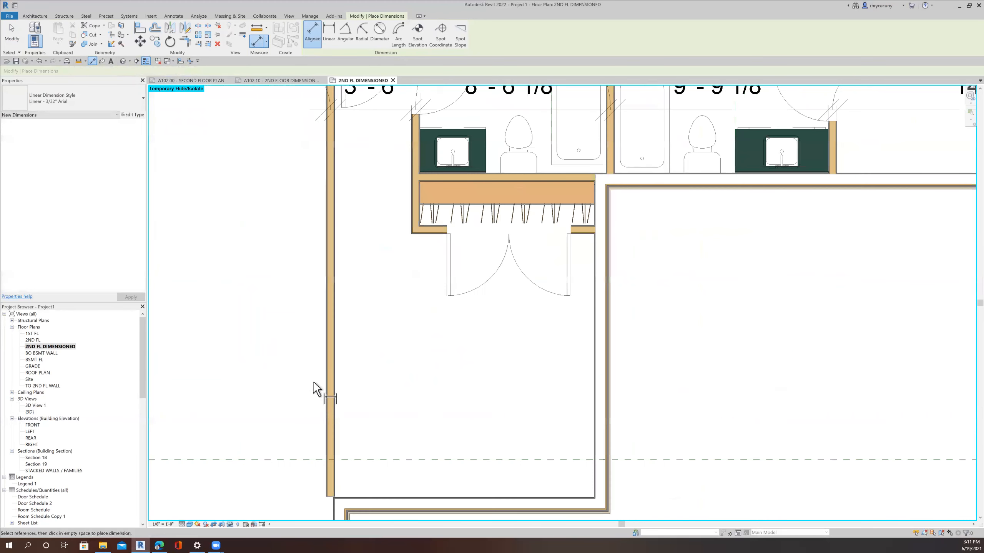
click(336, 388)
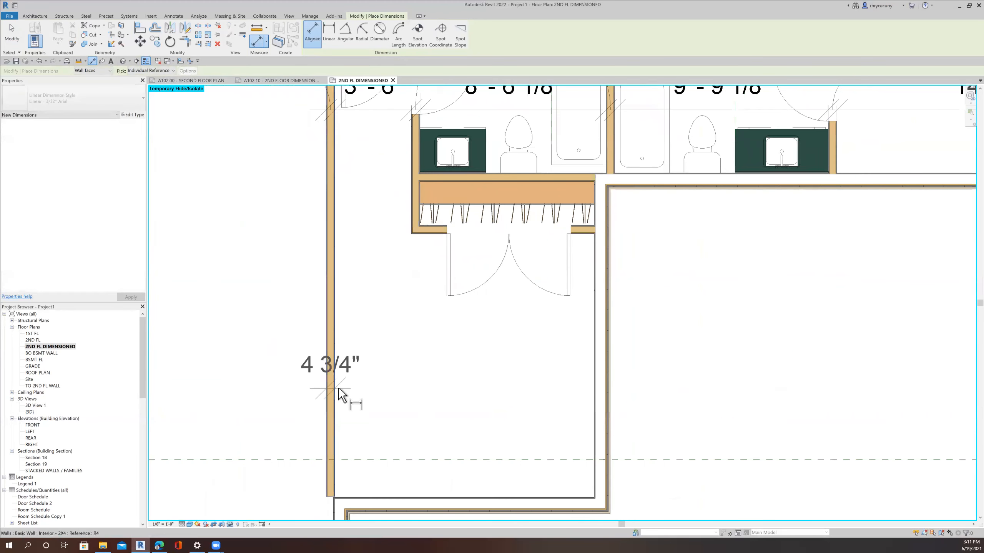
click(593, 391)
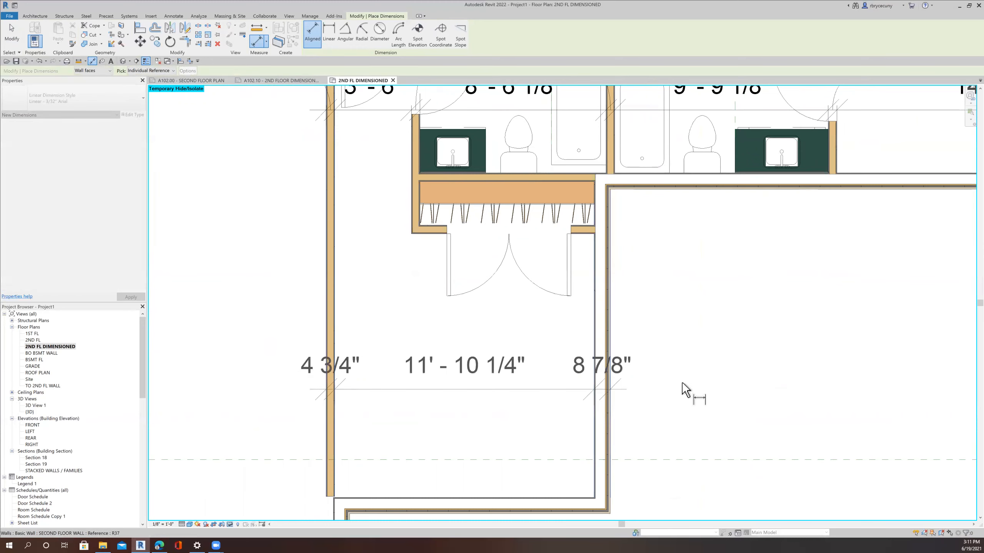
click(698, 381)
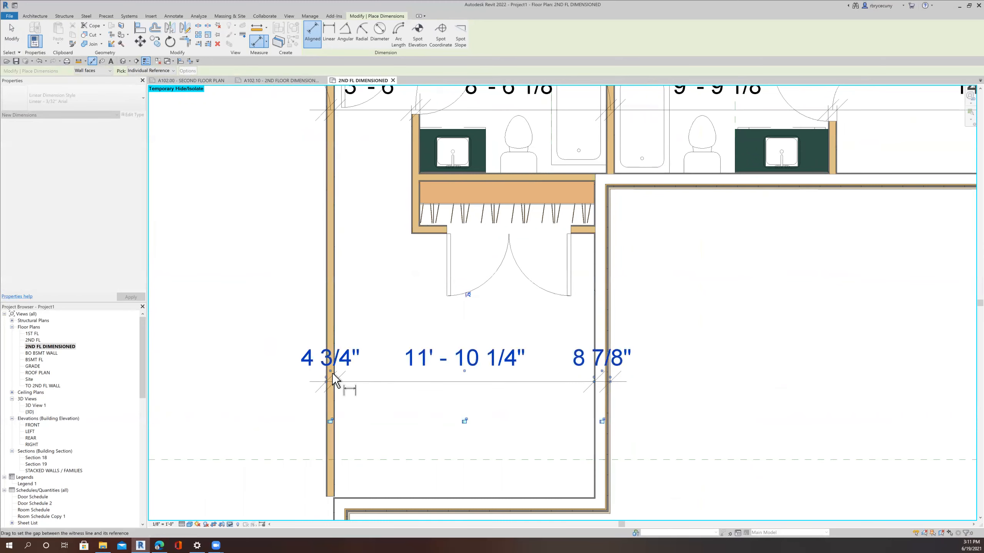
Step: Move both wall-thickness texts of the bottom bedroom's dimension string outward, clear of the walls
drag(330, 371, 293, 366)
drag(293, 363, 293, 363)
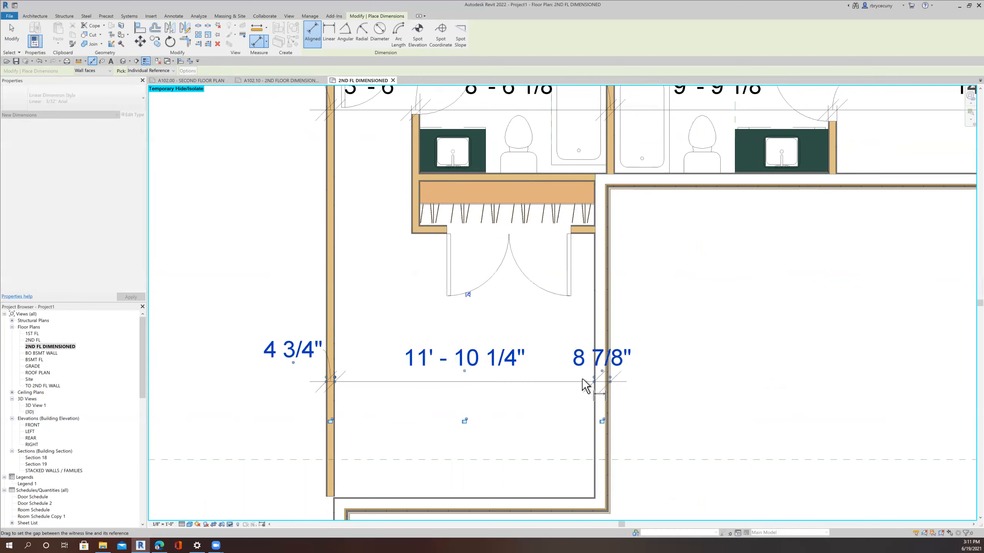
click(13, 39)
click(616, 378)
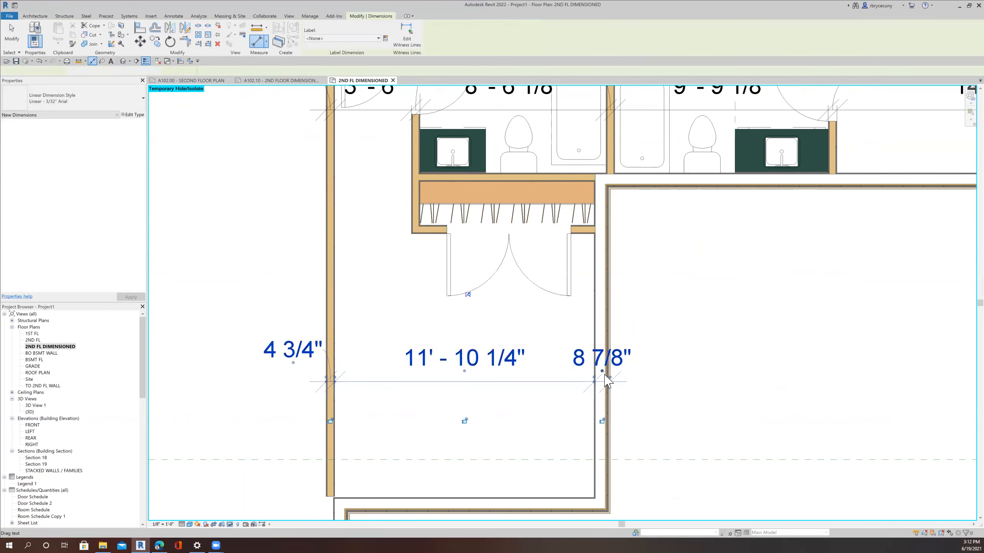
drag(644, 373, 650, 366)
Step: Start a vertical aligned dimension string in the lower right bedroom, referencing both faces of its bottom exterior wall
scroll(646, 363, down, 5)
middle_drag(584, 393, 401, 397)
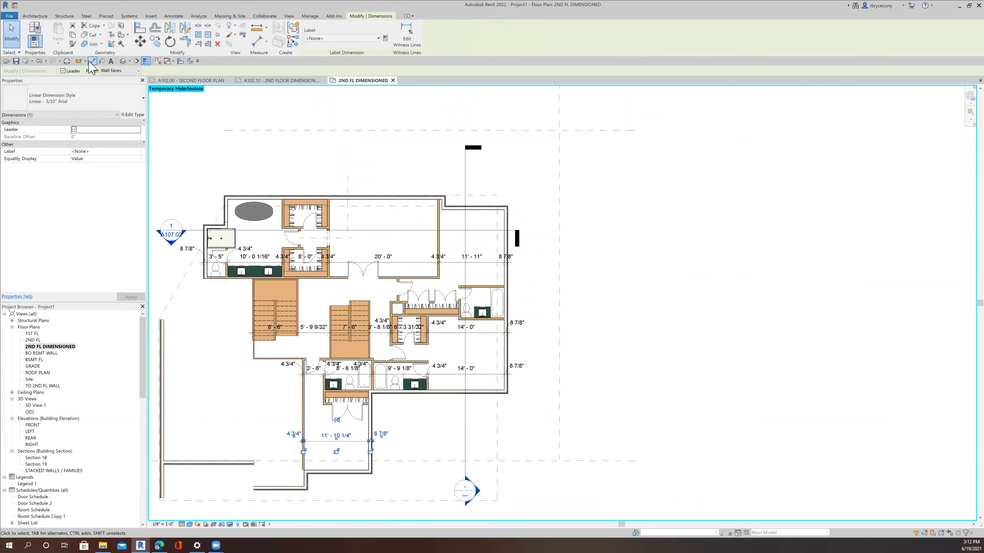
click(92, 60)
scroll(486, 373, up, 6)
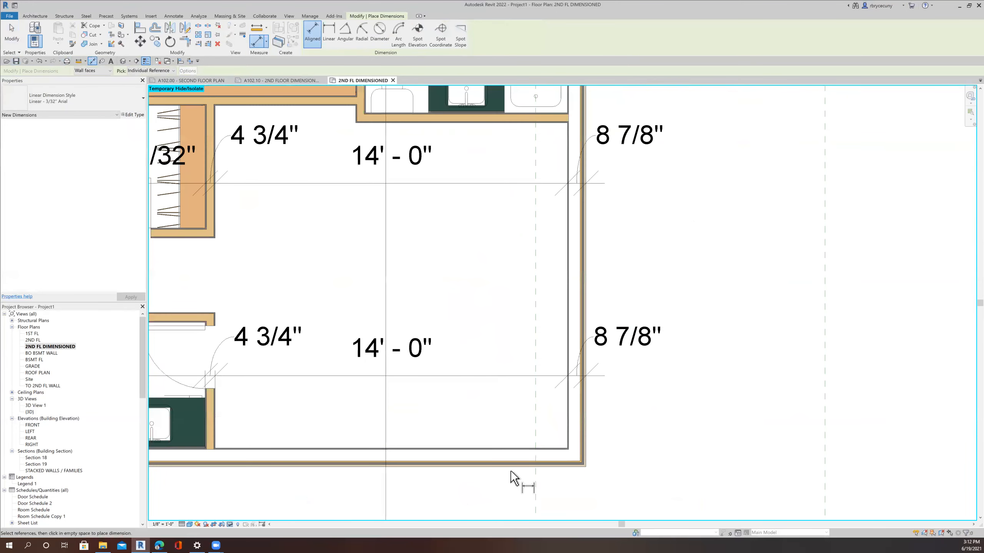
click(509, 468)
click(526, 450)
Step: Extend the right-hand vertical dimension string through both faces of the bathroom's walls and the top exterior wall, and place it
middle_drag(562, 155, 505, 409)
scroll(465, 380, up, 5)
click(464, 372)
click(469, 346)
scroll(480, 314, down, 5)
scroll(542, 198, up, 4)
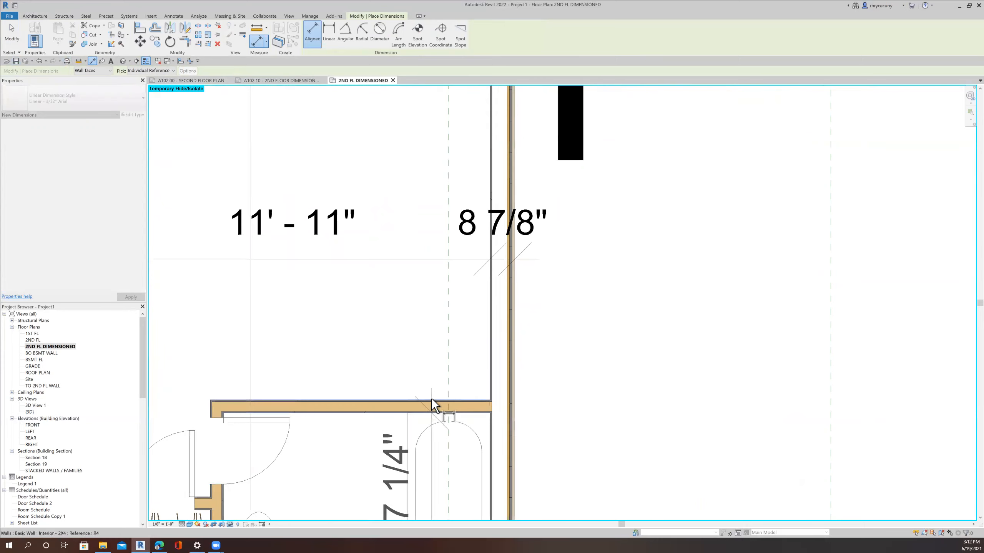
scroll(430, 398, down, 4)
scroll(442, 222, up, 6)
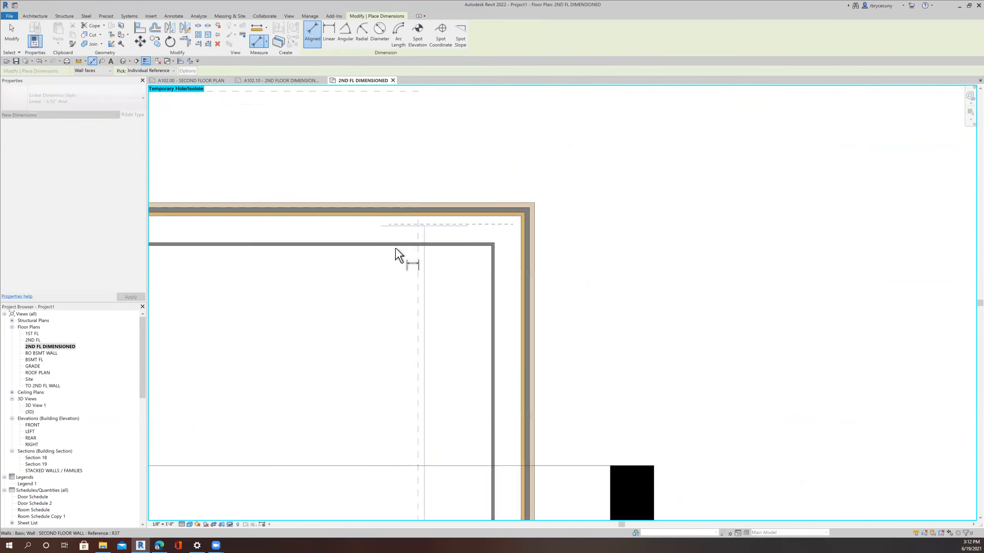
click(414, 203)
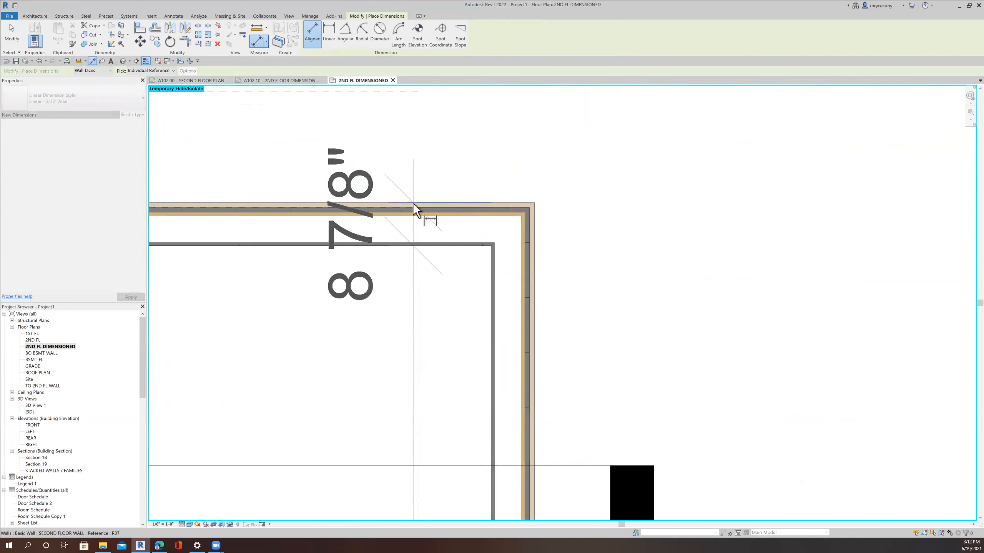
scroll(412, 203, down, 3)
scroll(412, 203, down, 5)
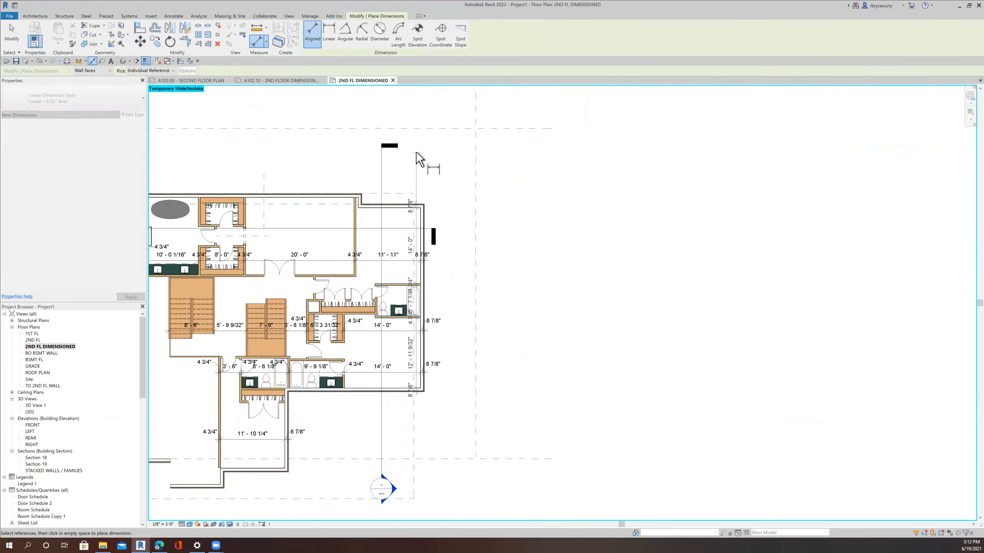
Step: Move the wall-thickness texts of the right-hand vertical string clear of neighbouring texts at the bathroom walls and the top and bottom exterior walls
scroll(407, 178, up, 3)
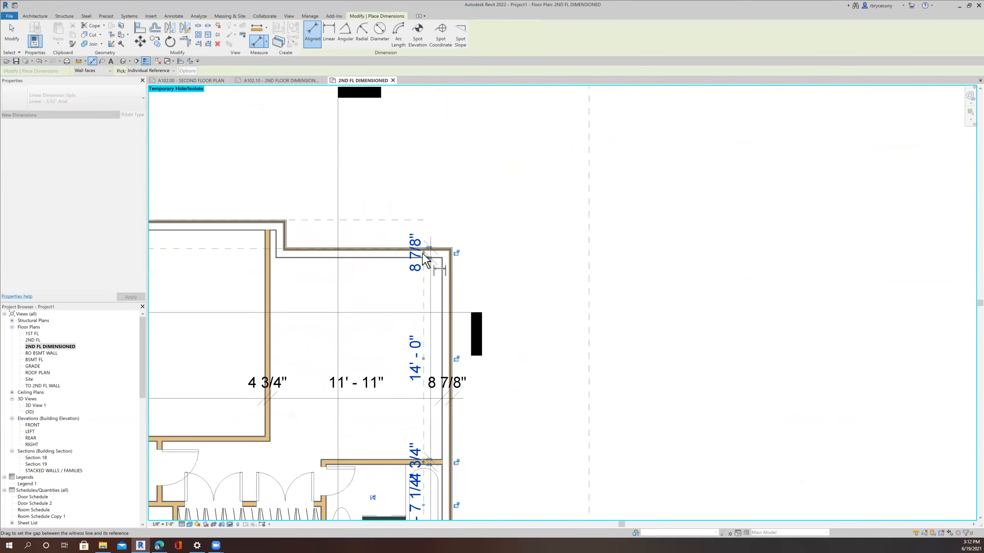
middle_drag(451, 426, 439, 139)
scroll(422, 158, up, 3)
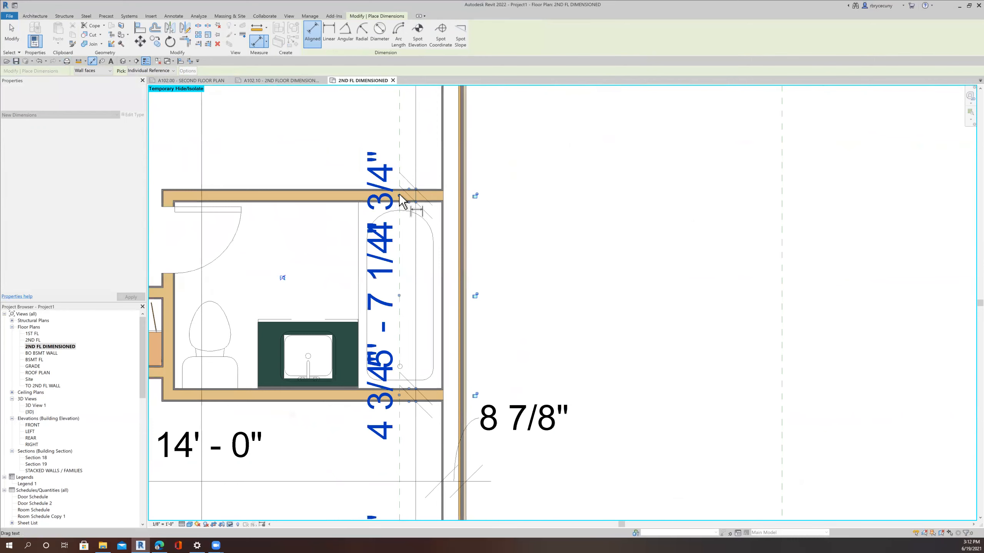
drag(403, 159, 402, 139)
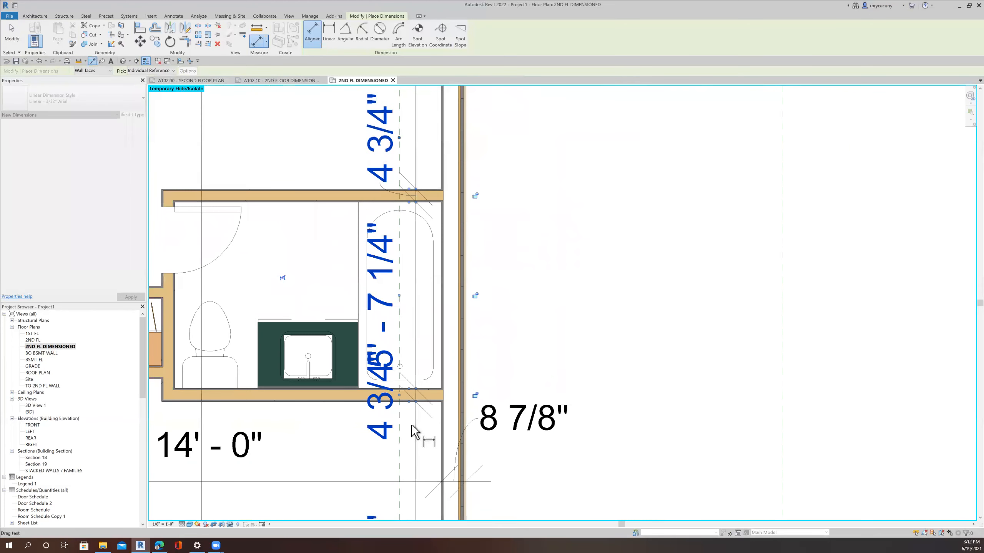
drag(400, 403, 407, 461)
scroll(406, 462, down, 3)
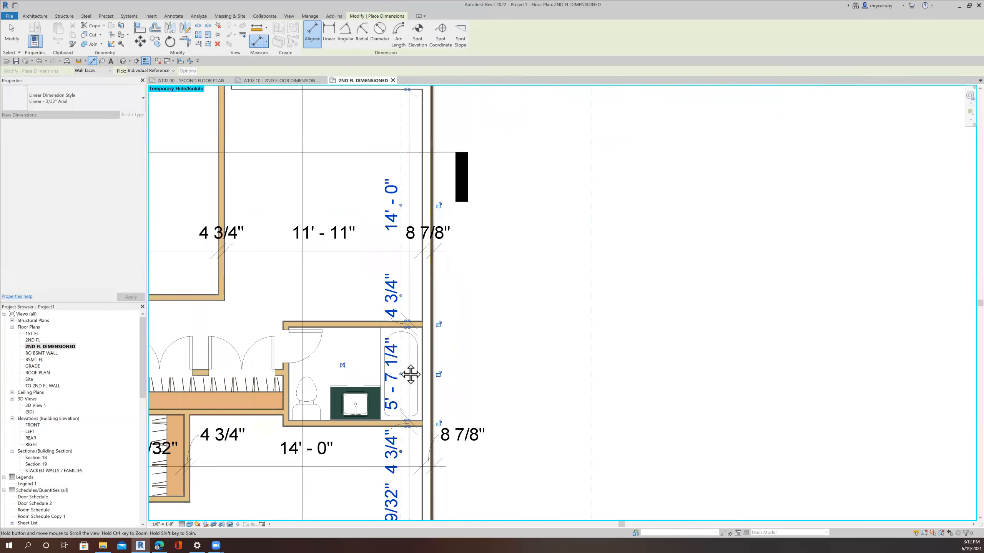
middle_drag(410, 374, 439, 214)
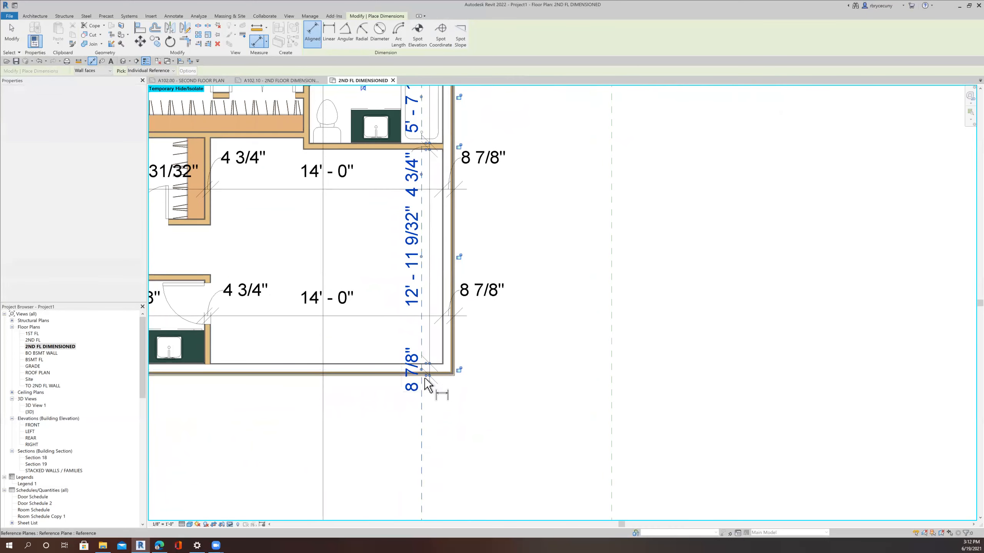
drag(422, 393, 428, 411)
scroll(428, 410, down, 3)
Step: Start a second vertical aligned string through the large top bedroom, referencing both faces of its top exterior wall, its bottom wall and the hall closet's front wall
middle_drag(371, 440, 447, 443)
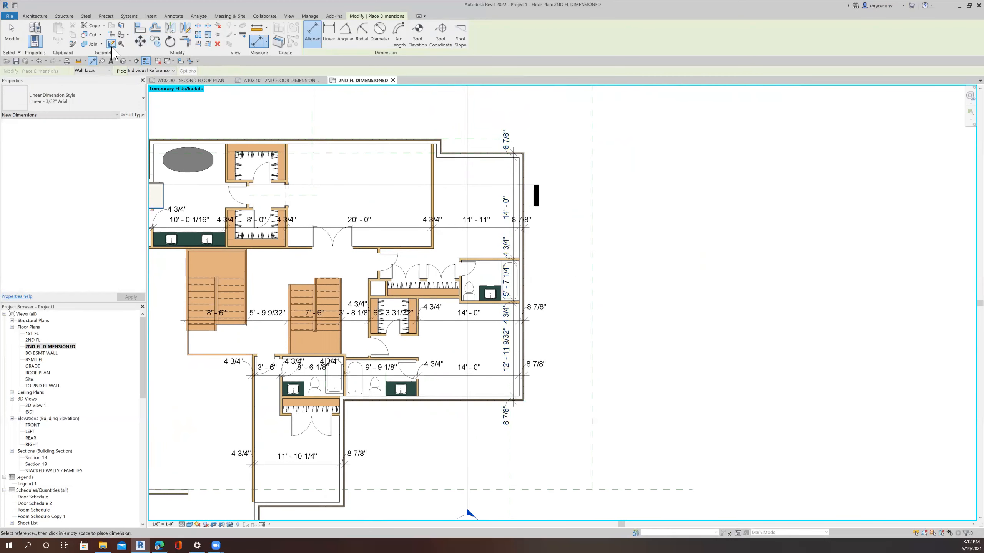
scroll(409, 145, up, 3)
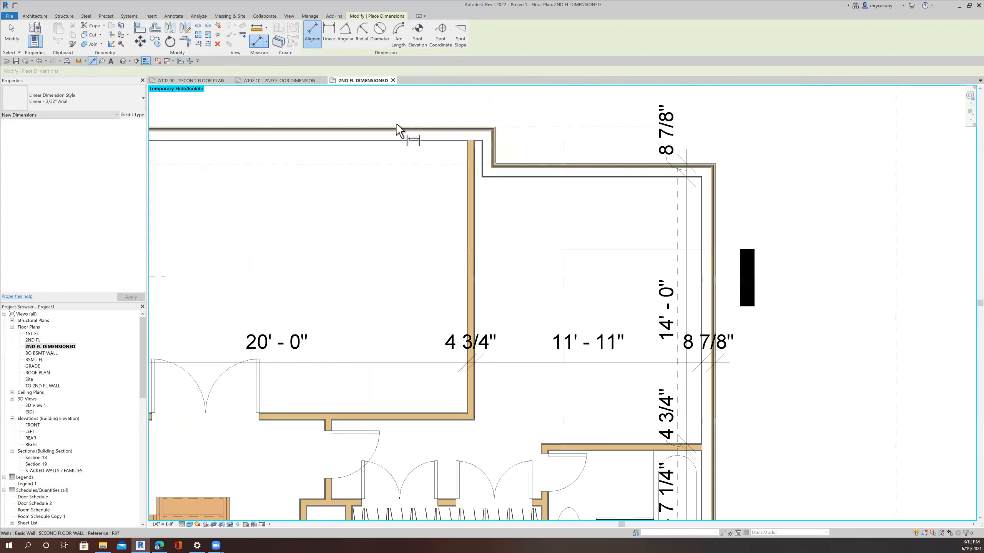
click(404, 141)
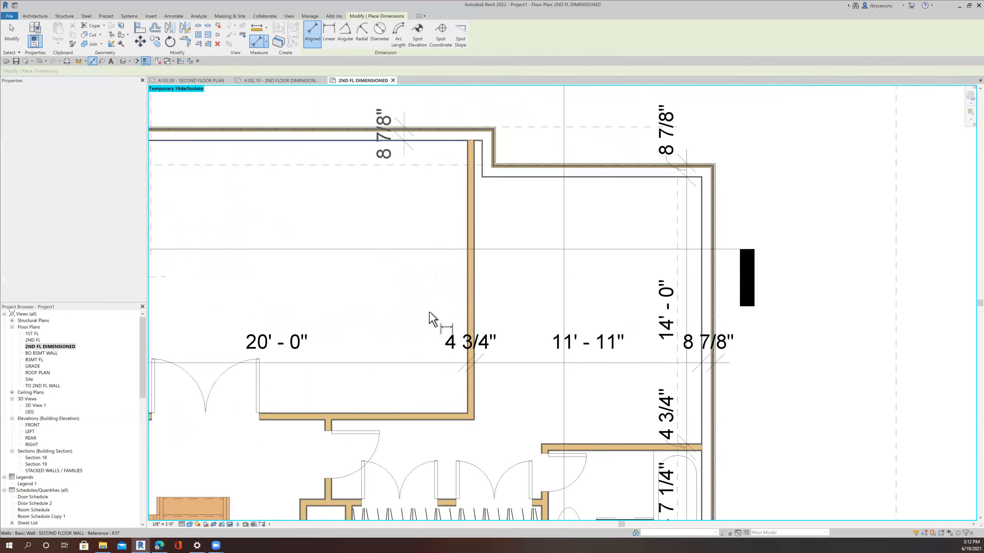
click(421, 411)
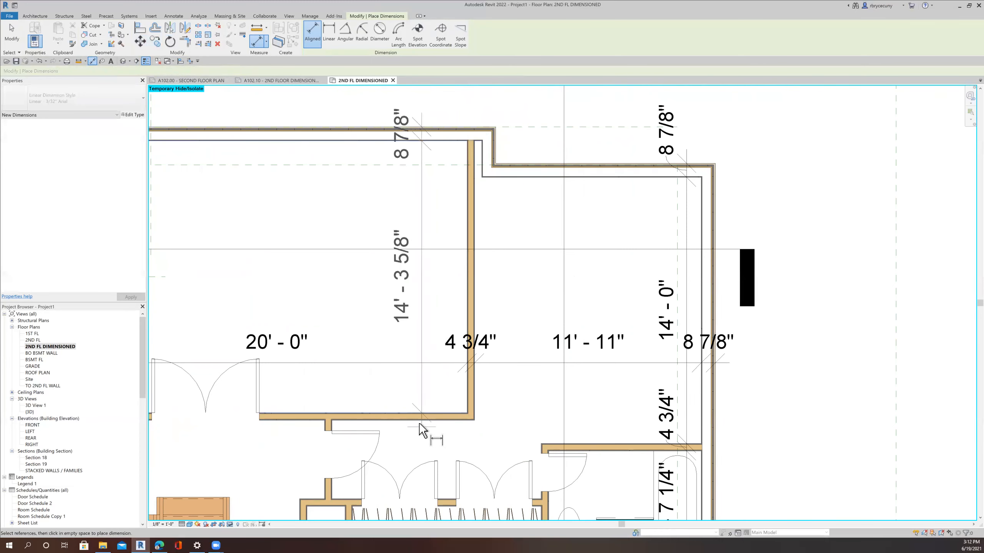
click(417, 422)
middle_drag(424, 406, 422, 301)
scroll(421, 301, up, 3)
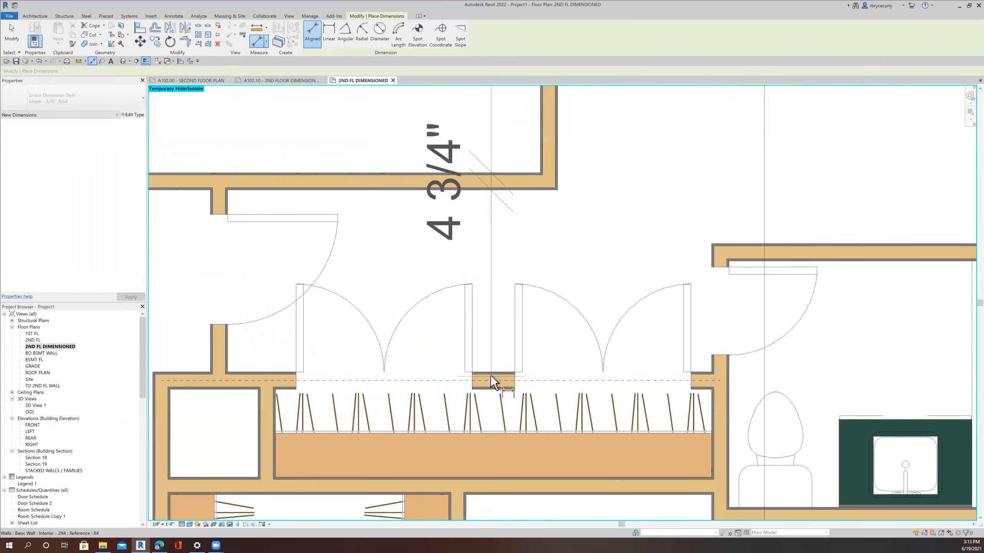
click(491, 376)
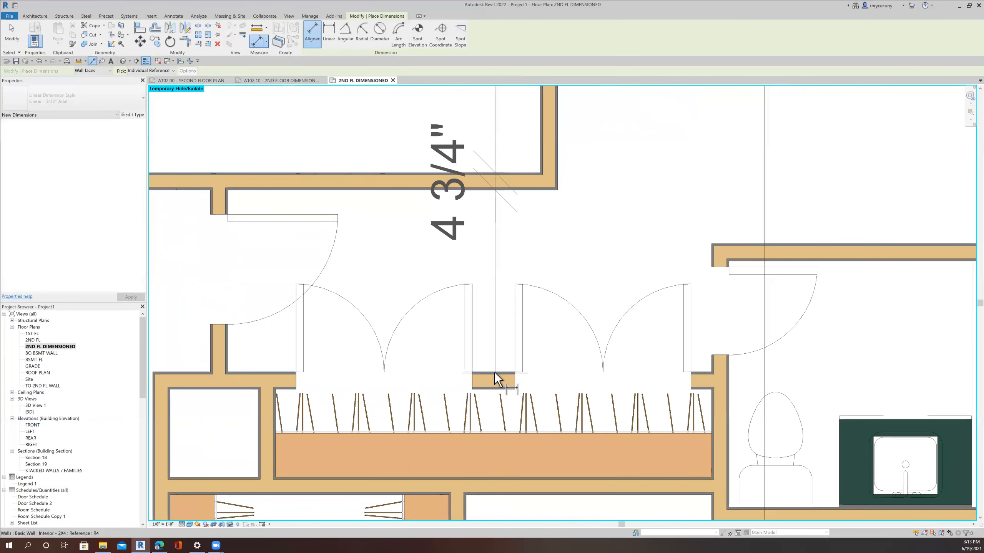
click(495, 389)
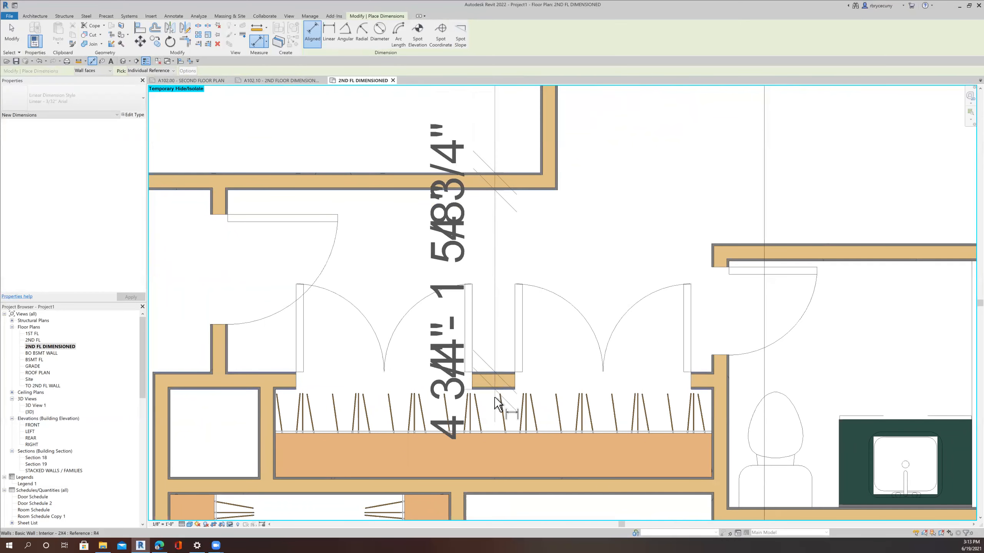
Step: Extend the second vertical string through both faces of the hall closet's back wall, the walk-in closet's bottom wall and the lower bathroom's top wall
scroll(428, 179, down, 3)
scroll(433, 211, up, 5)
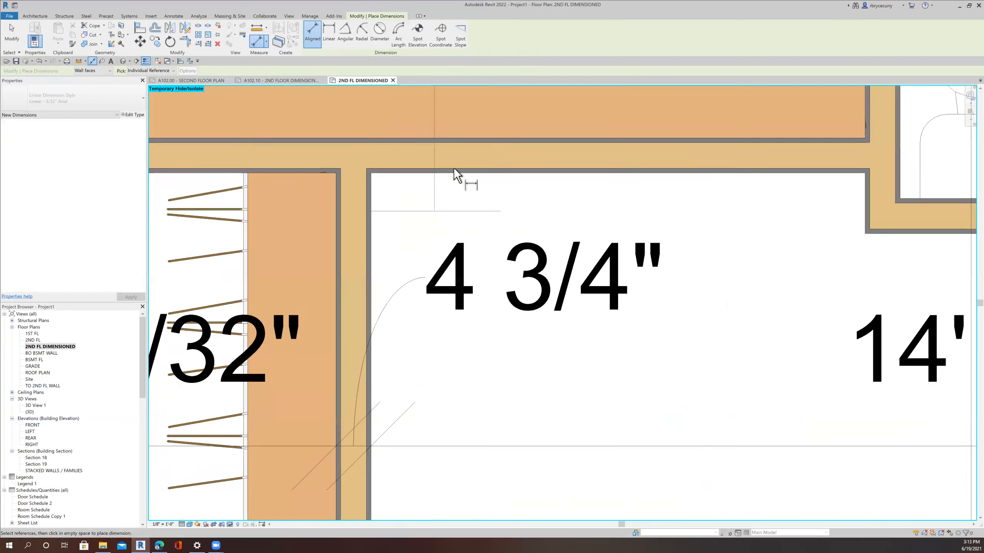
click(435, 127)
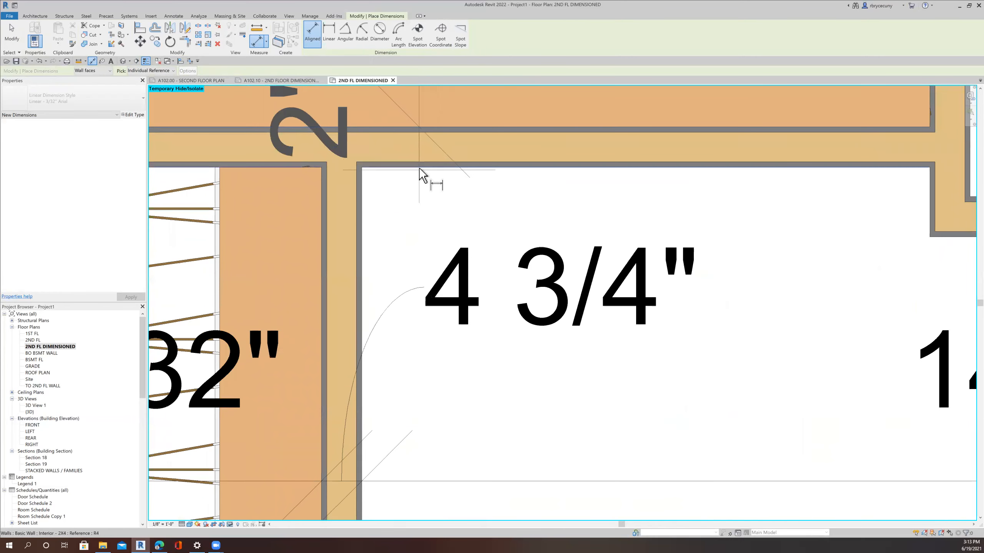
scroll(443, 398, down, 5)
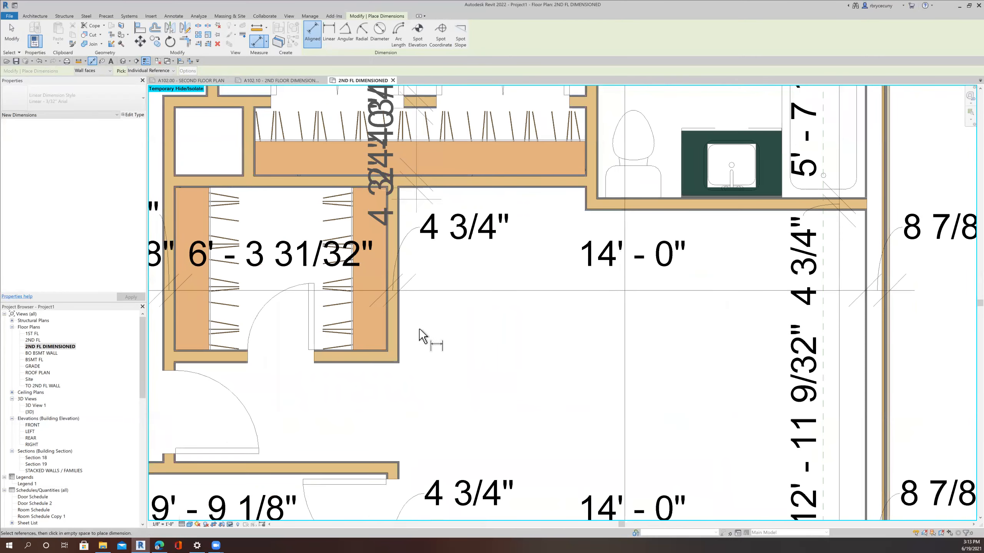
scroll(440, 373, down, 5)
scroll(438, 365, up, 4)
scroll(437, 364, down, 6)
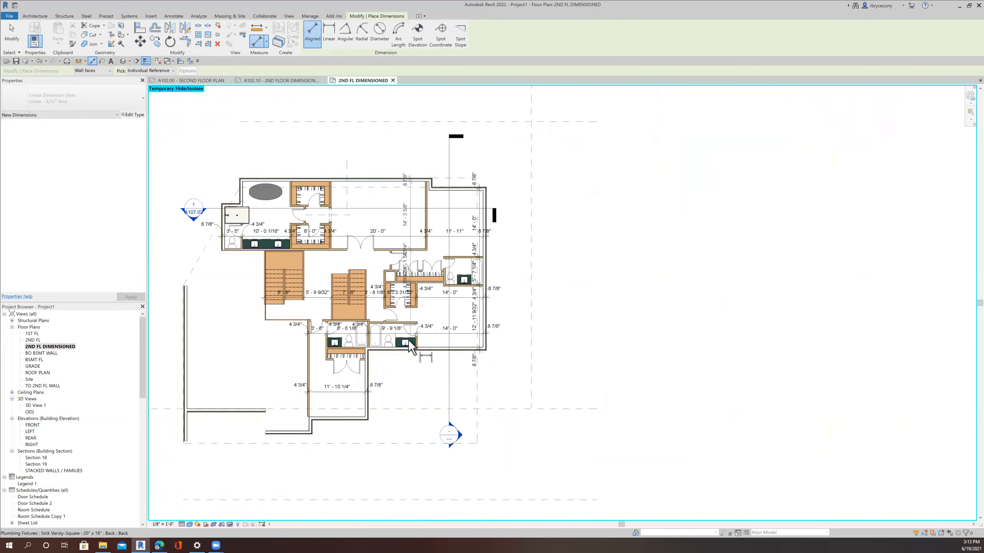
scroll(415, 333, up, 5)
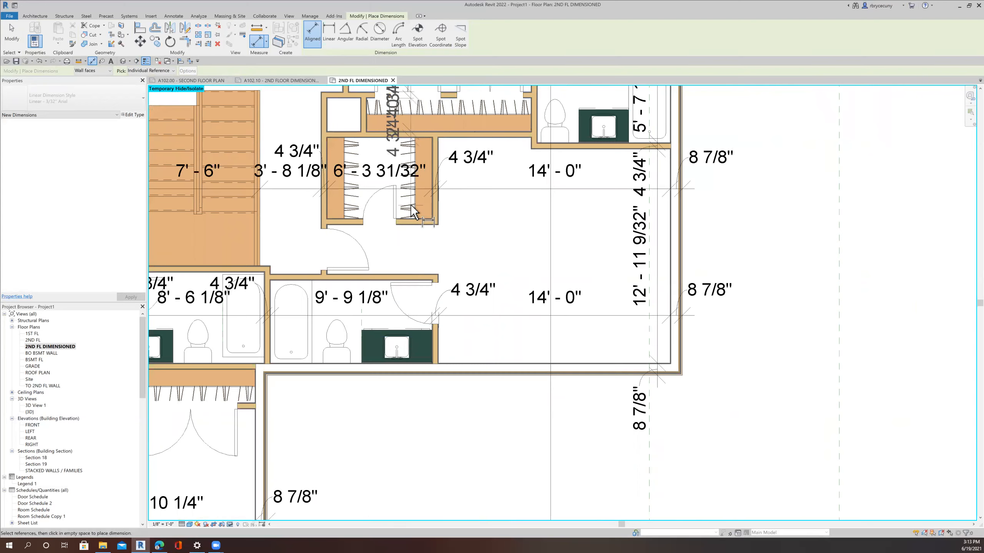
scroll(412, 205, up, 3)
click(406, 251)
click(412, 363)
scroll(406, 396, down, 3)
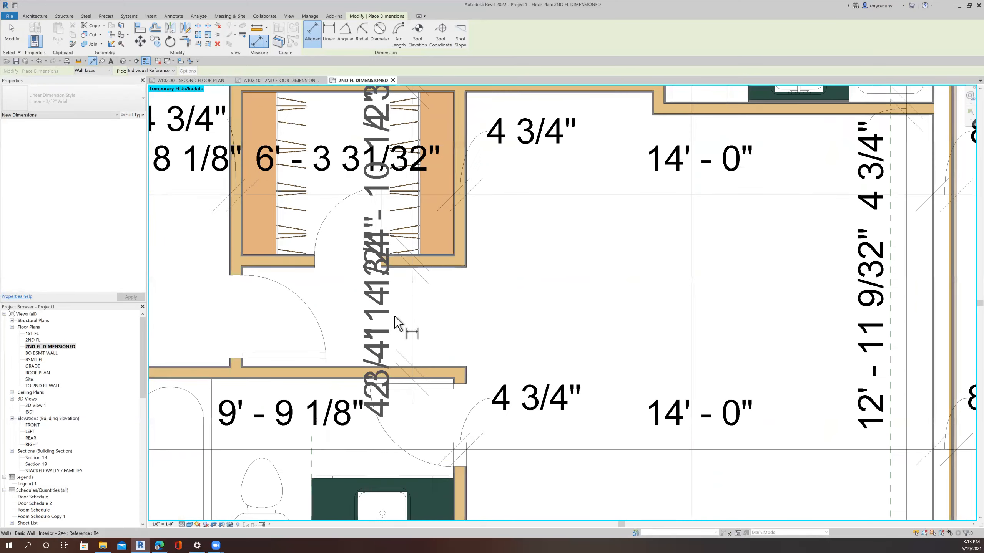
Step: Place the second vertical dimension string through the large bedroom and closets, and end the dimension command
middle_drag(528, 368, 528, 368)
scroll(492, 414, down, 2)
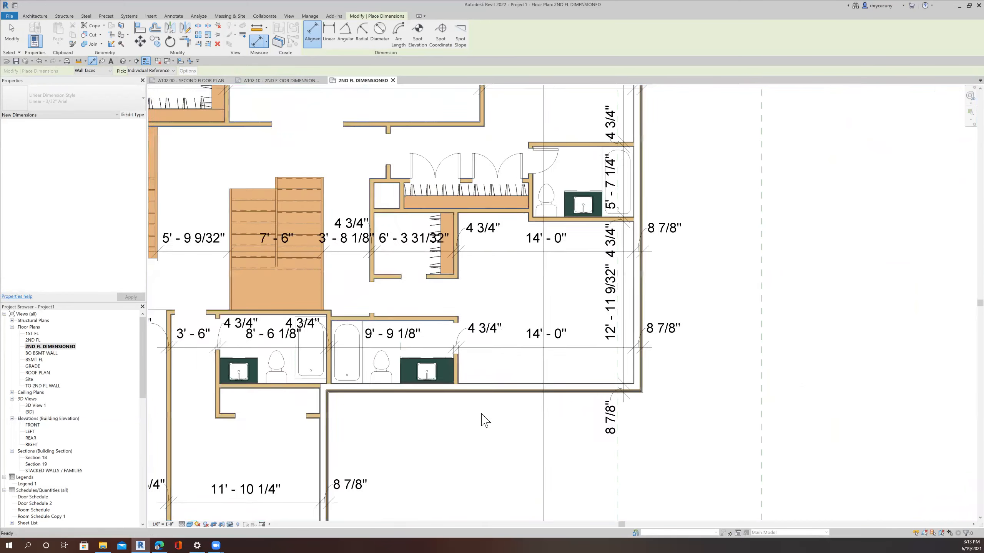
scroll(472, 420, down, 1)
scroll(444, 449, up, 3)
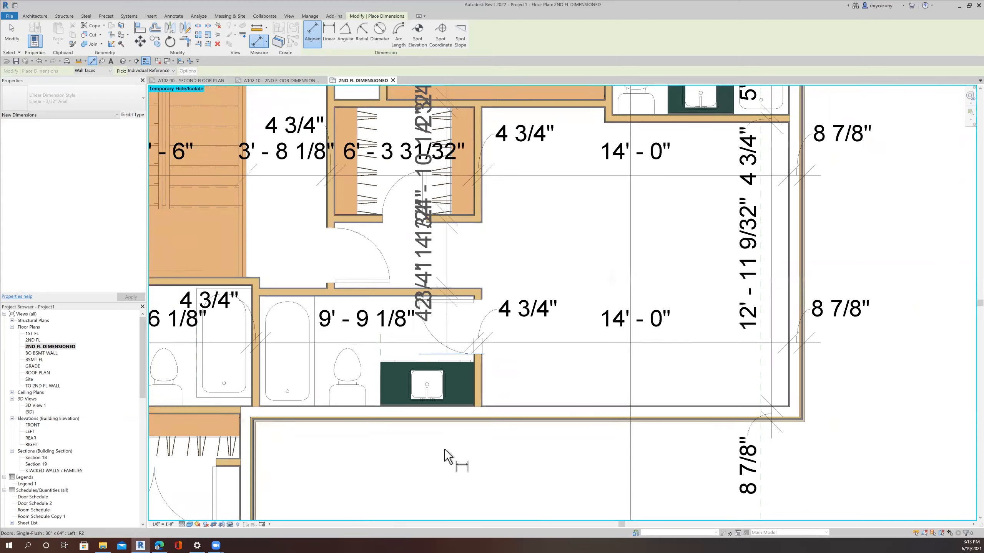
scroll(439, 456, down, 2)
scroll(440, 456, down, 4)
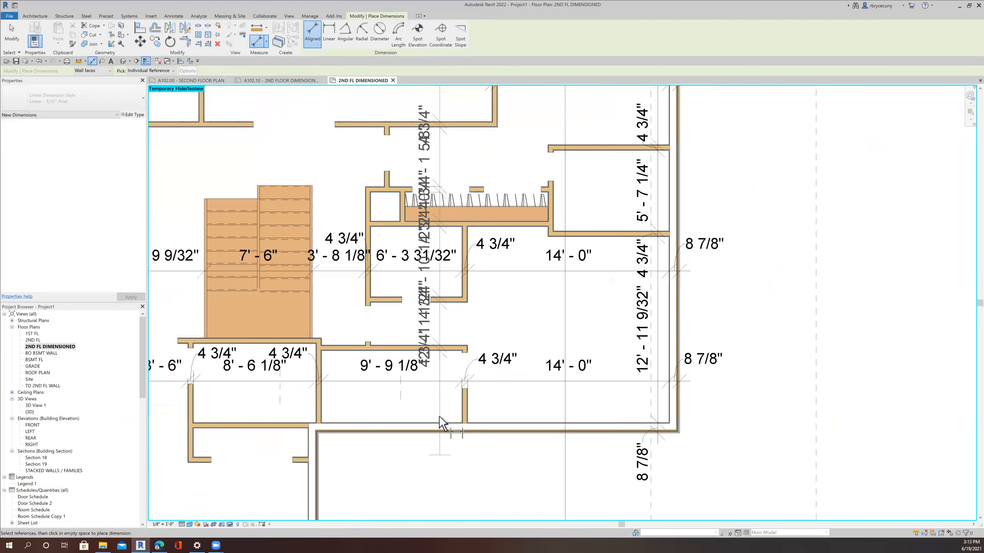
middle_drag(454, 475, 450, 446)
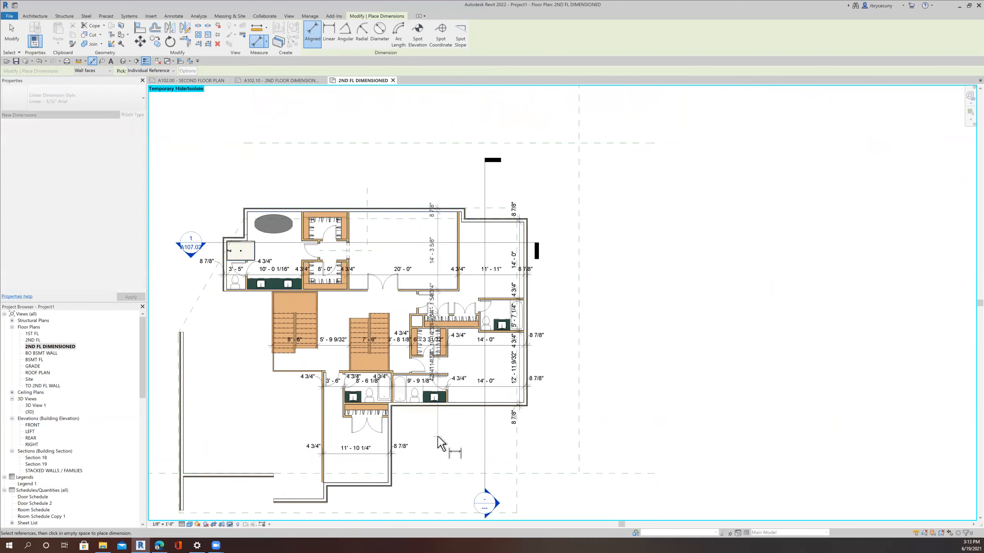
click(438, 436)
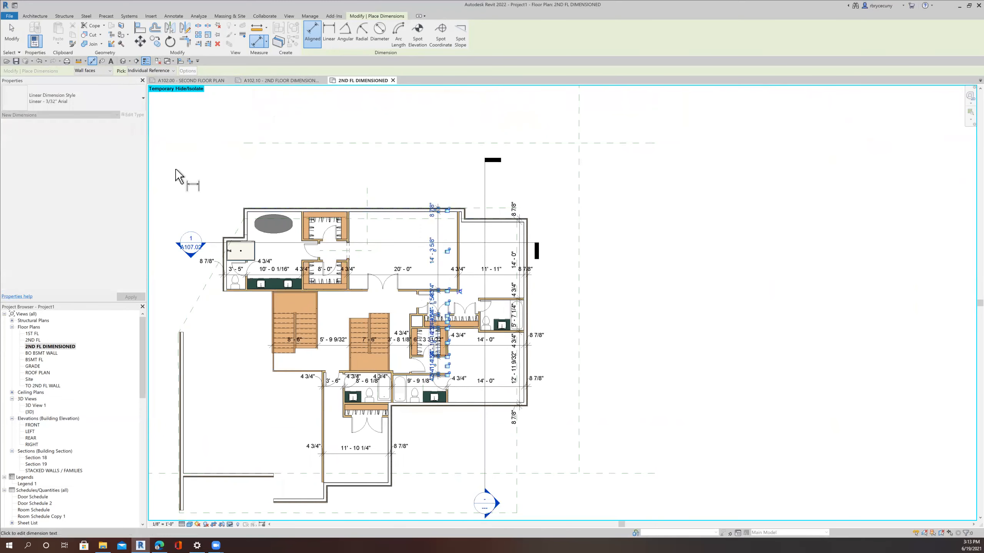
key(Escape)
key(Escape)
Step: Edit the second vertical string's witness lines to add both faces of the exterior wall below the lower bathroom
scroll(386, 258, up, 3)
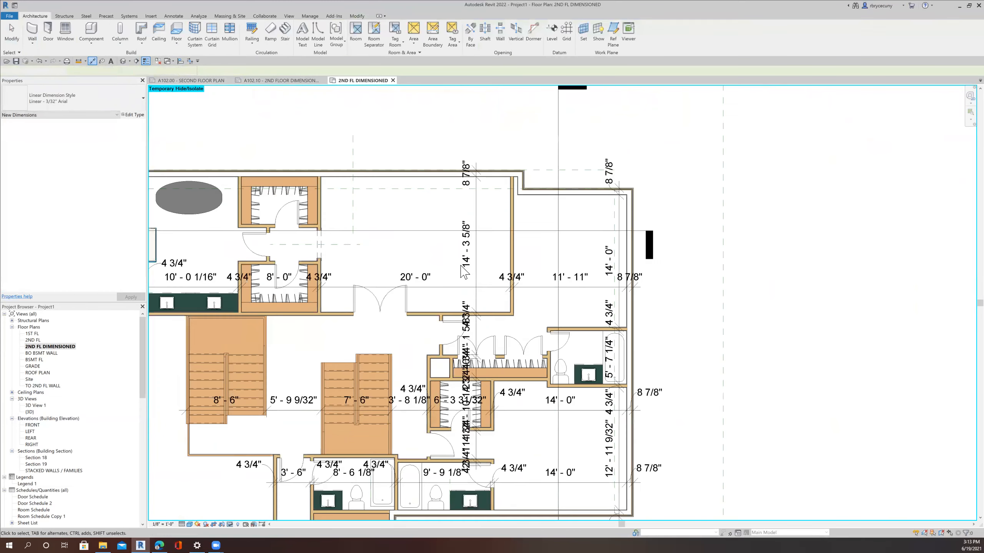
click(478, 275)
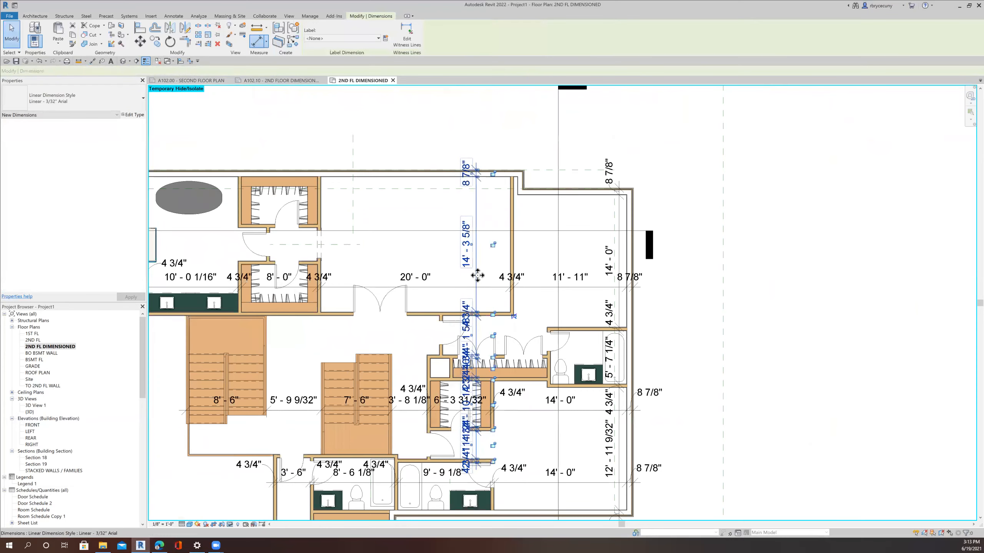
scroll(480, 490, up, 10)
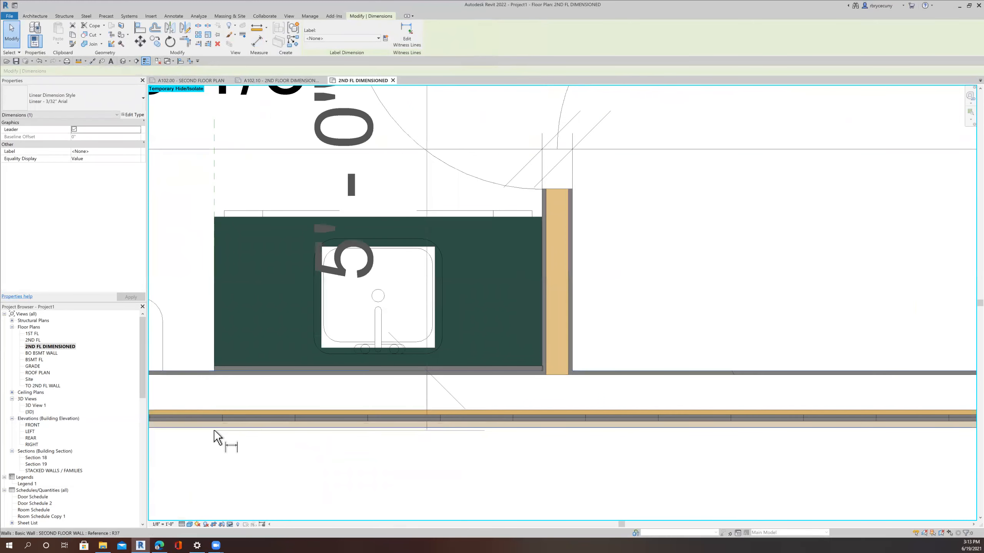
scroll(207, 440, down, 2)
scroll(296, 507, down, 10)
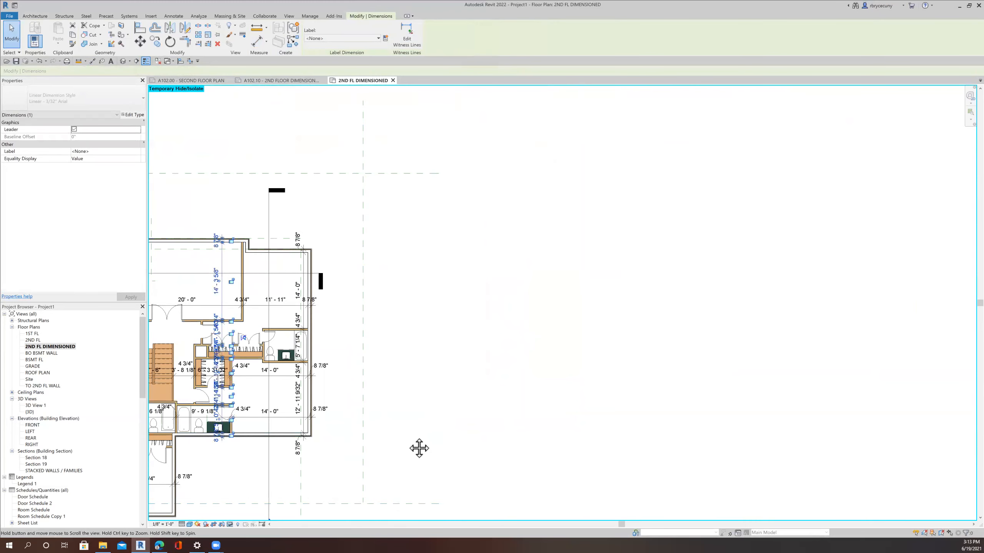
Step: Move the 4 3/4" texts for the lower bathroom's top wall, walk-in closet's bottom wall and hall closet's back wall beside the second vertical string
middle_drag(417, 448, 504, 444)
scroll(337, 405, up, 10)
middle_drag(310, 418, 434, 398)
middle_drag(382, 377, 388, 374)
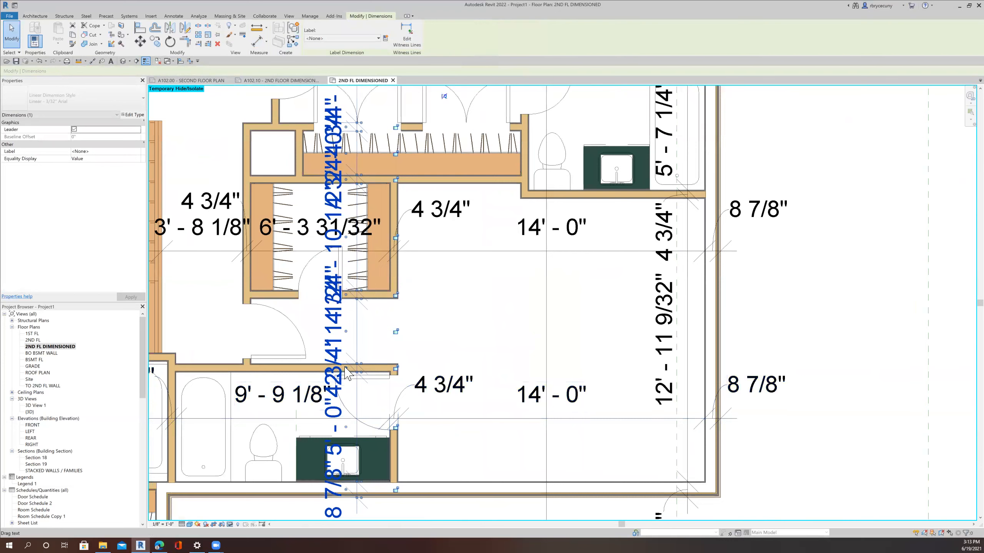
drag(295, 344, 291, 341)
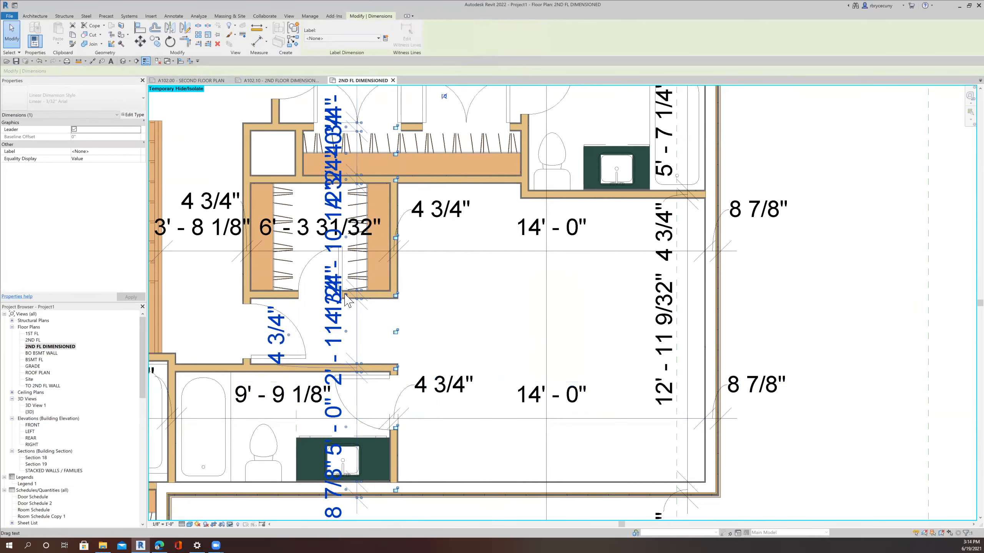
mouse_move(299, 258)
mouse_down()
mouse_move(284, 256)
mouse_move(295, 263)
mouse_up()
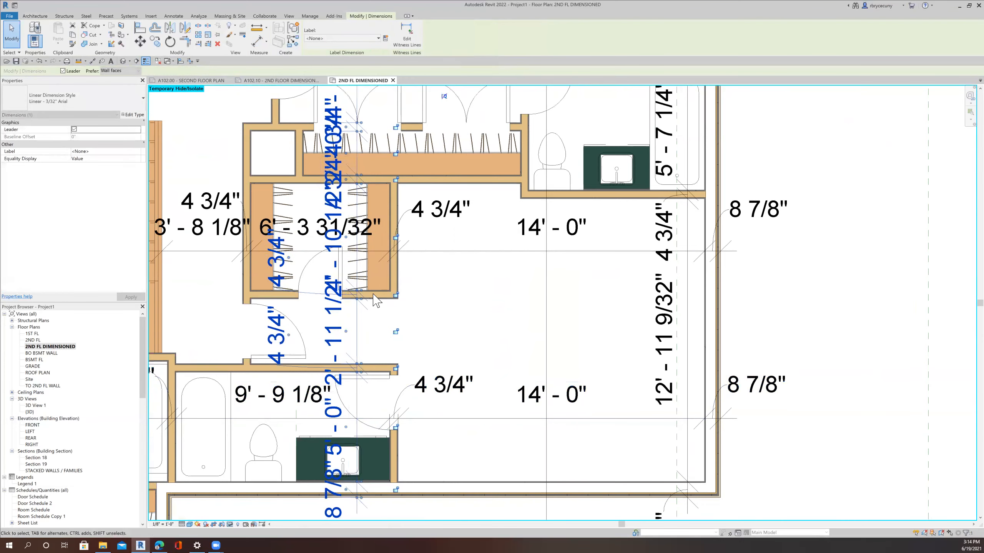
middle_drag(395, 347, 379, 457)
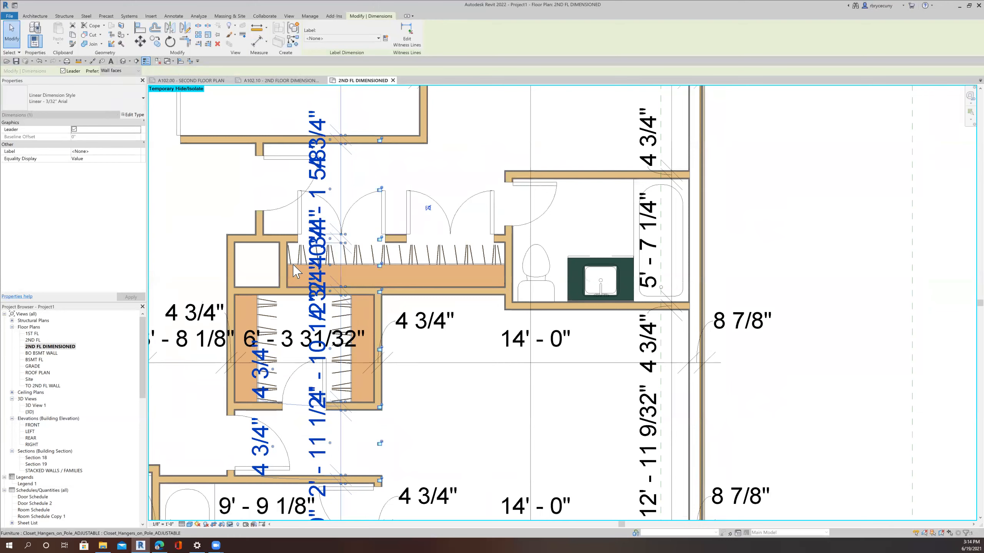
drag(293, 262, 267, 259)
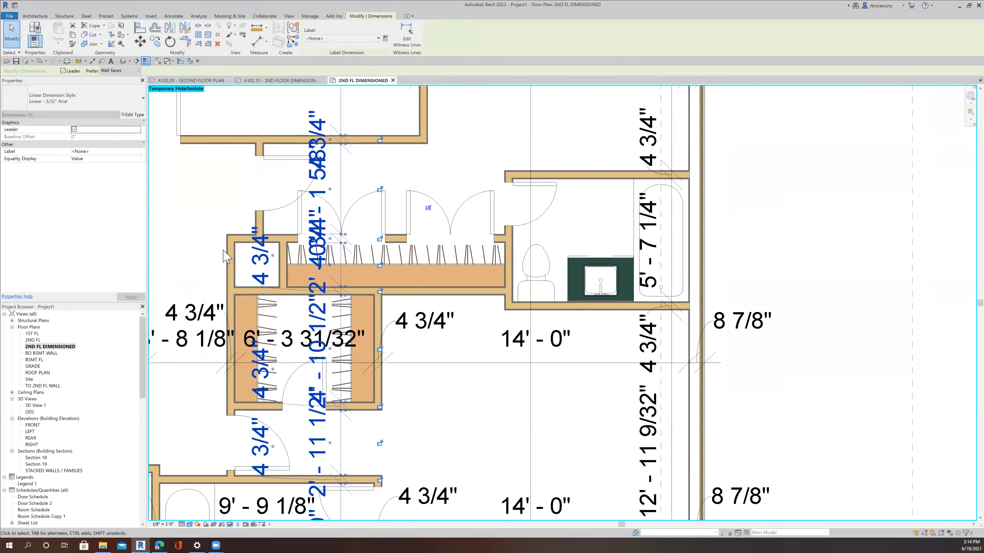
Step: Offset the second vertical string's 4 3/4" bottom-wall text into the large bedroom and its 8 7/8" exterior-wall text outside the building
middle_drag(349, 211, 326, 340)
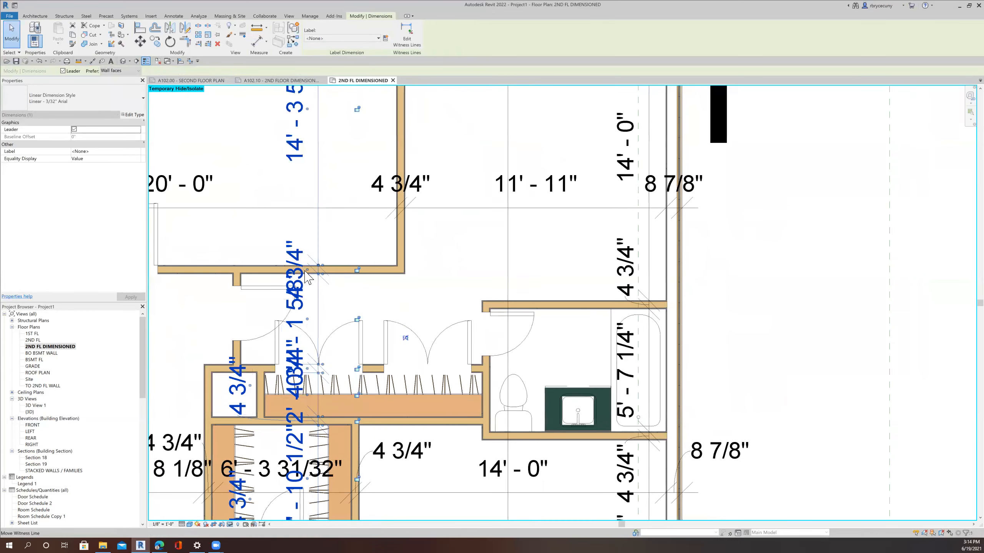
drag(283, 224, 254, 216)
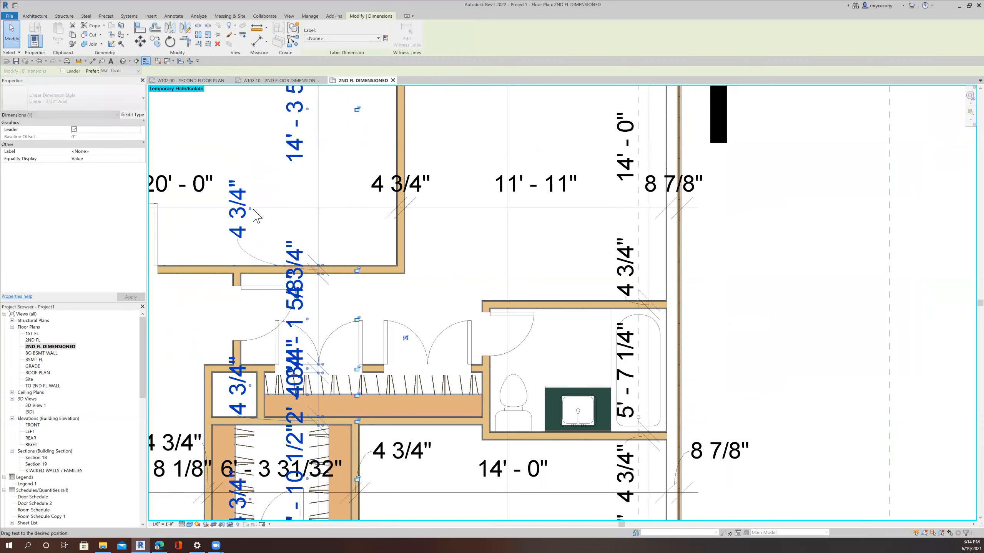
scroll(352, 276, down, 3)
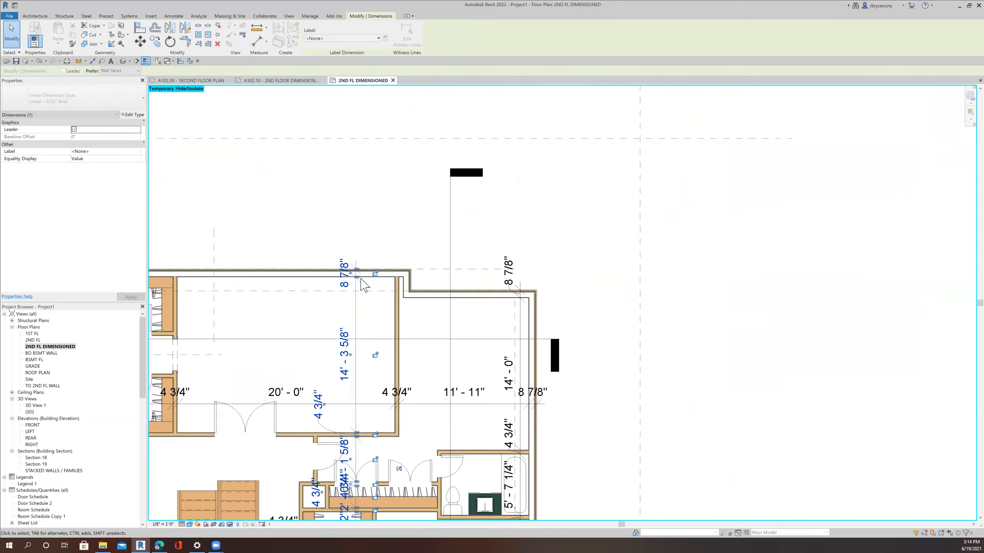
drag(322, 247, 323, 248)
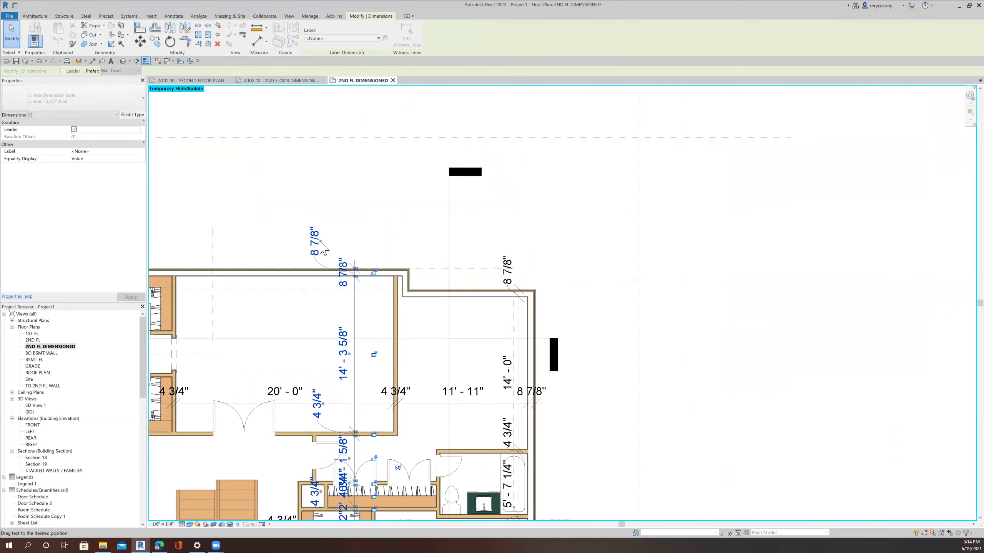
Step: Move the hall closet front wall's 4 3/4" text and the walk-in closet's 4' - 10 1/2" text clear of the string's overlapping texts
middle_drag(393, 384, 415, 281)
scroll(361, 410, up, 4)
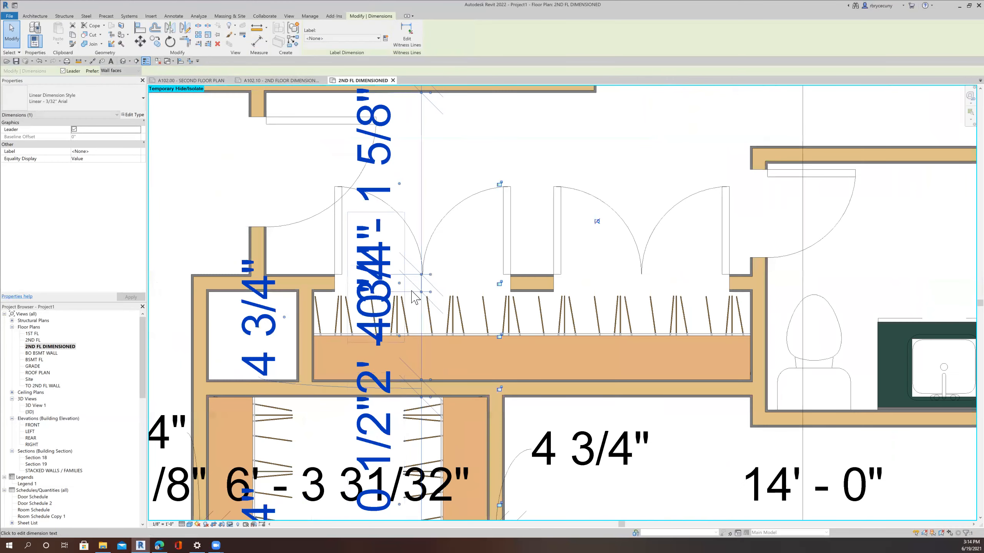
drag(332, 248, 288, 181)
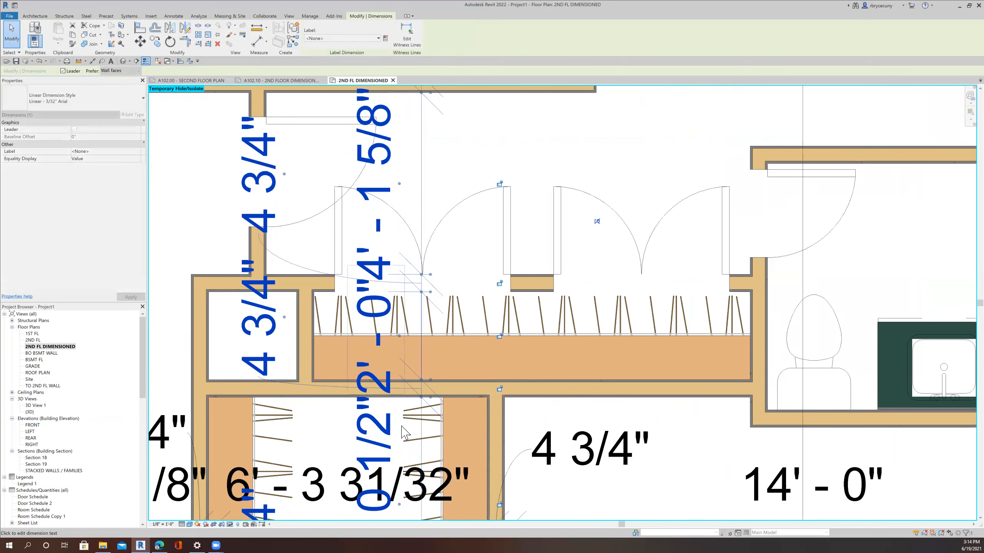
scroll(377, 441, down, 4)
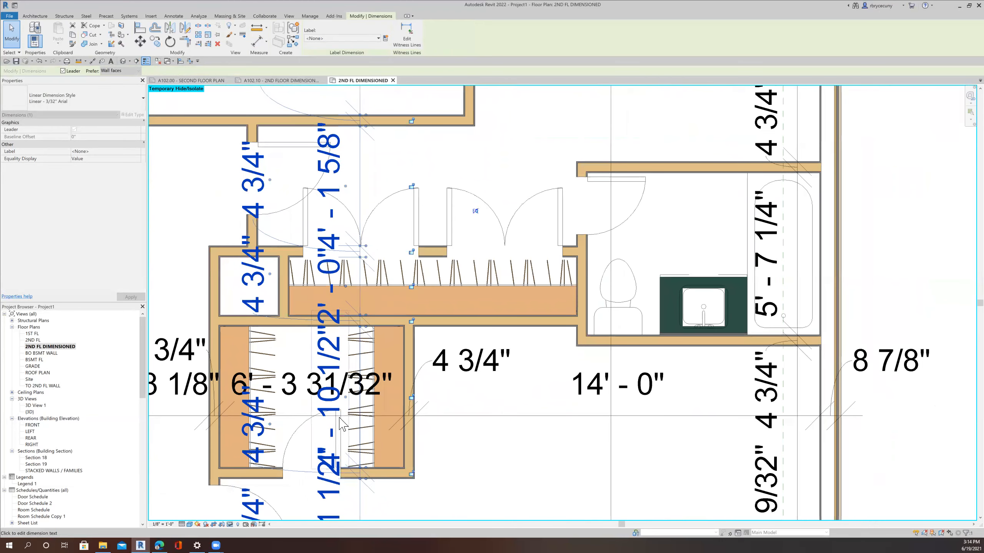
drag(365, 413, 409, 282)
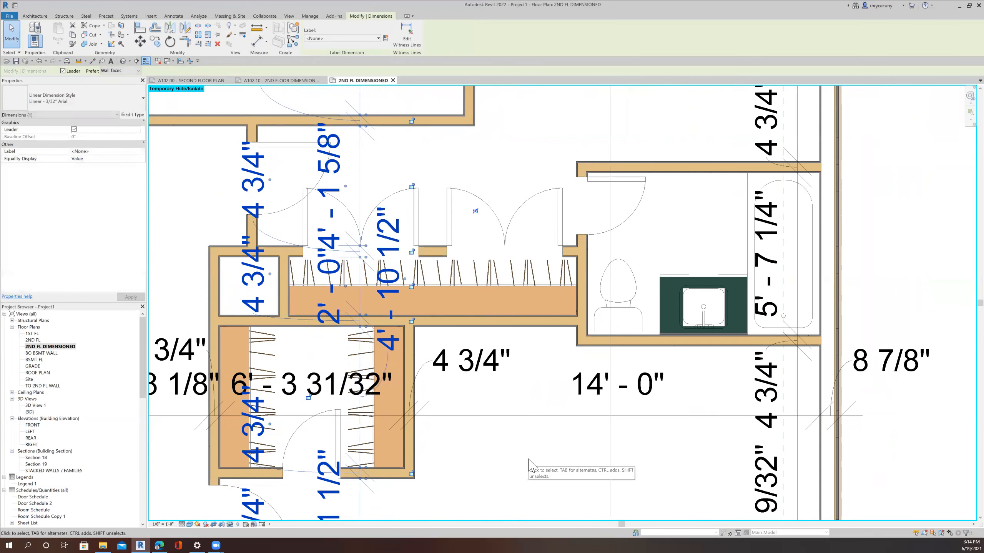
scroll(531, 465, down, 2)
middle_drag(512, 484, 472, 464)
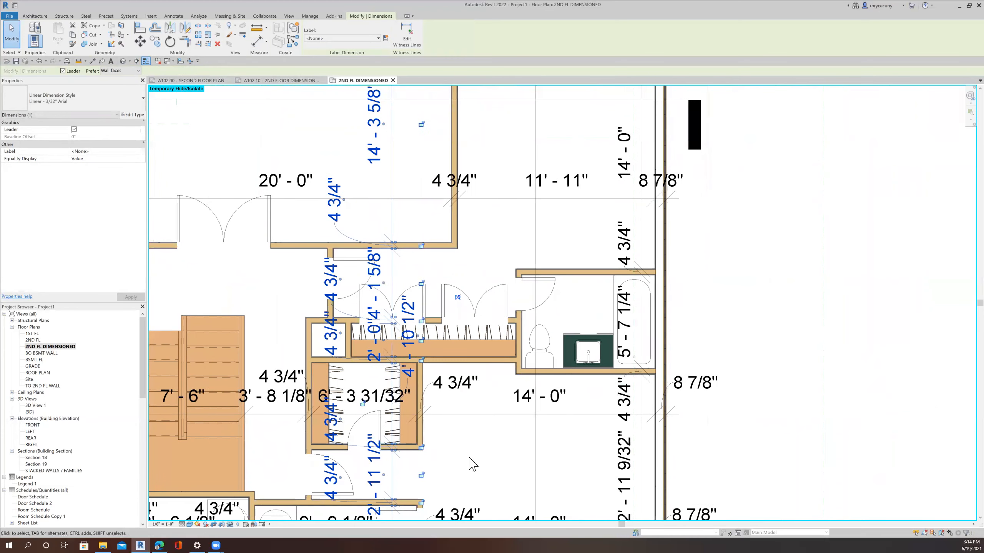
scroll(473, 464, down, 2)
key(Escape)
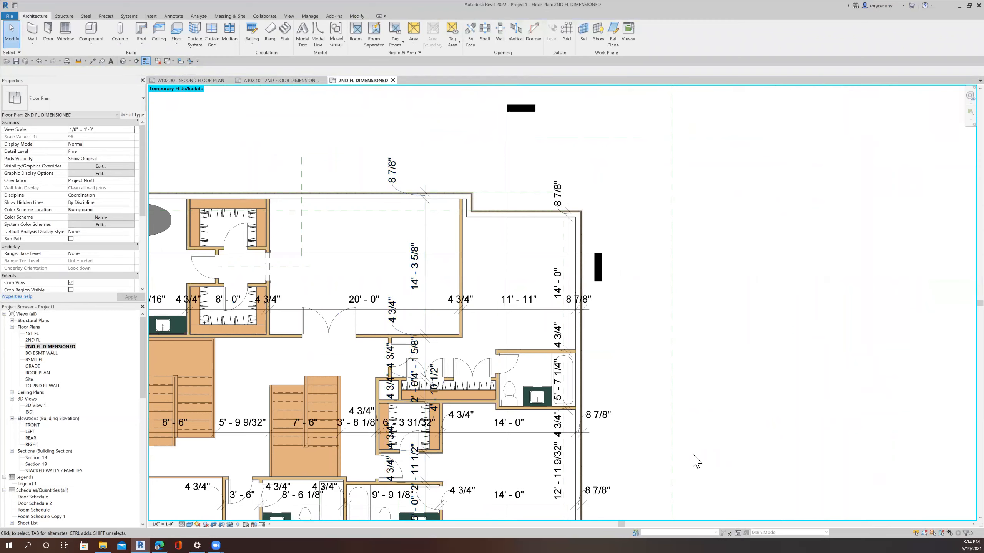
scroll(692, 460, down, 2)
middle_drag(691, 459, 696, 414)
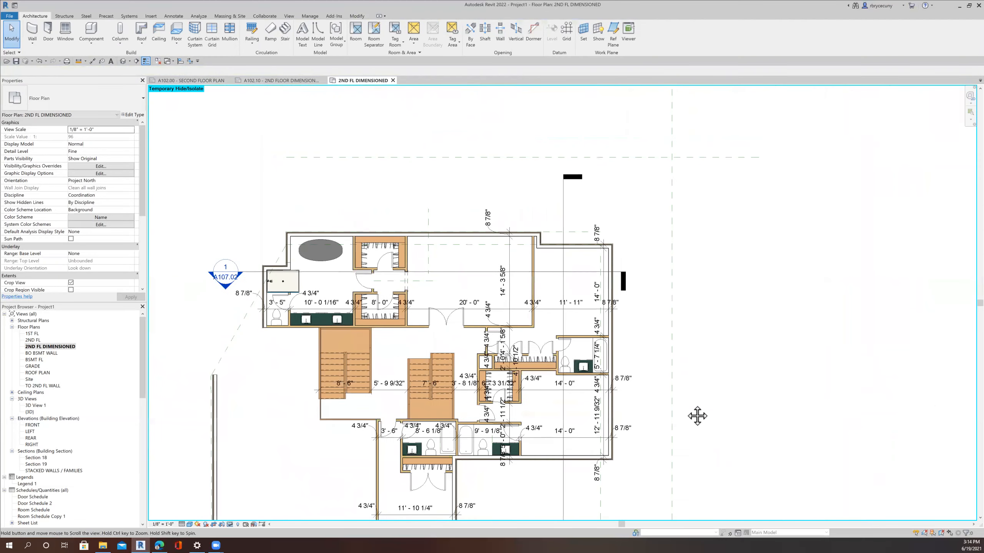
Step: Move the second vertical string's lower 8 7/8" text outside the building and its 2' - 11 1/2" and 5' - 0" texts into the adjacent bedroom
scroll(515, 461, up, 5)
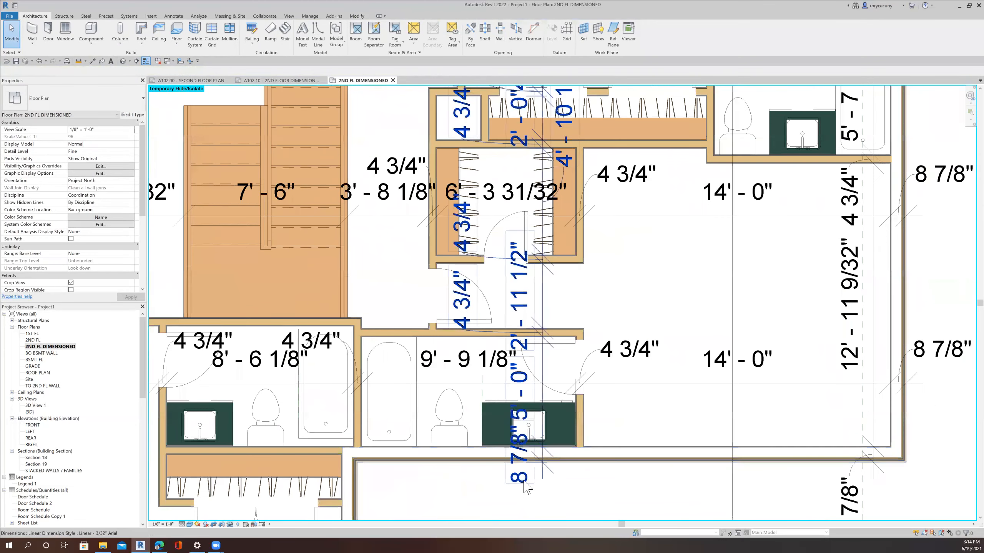
click(537, 452)
drag(521, 506, 503, 516)
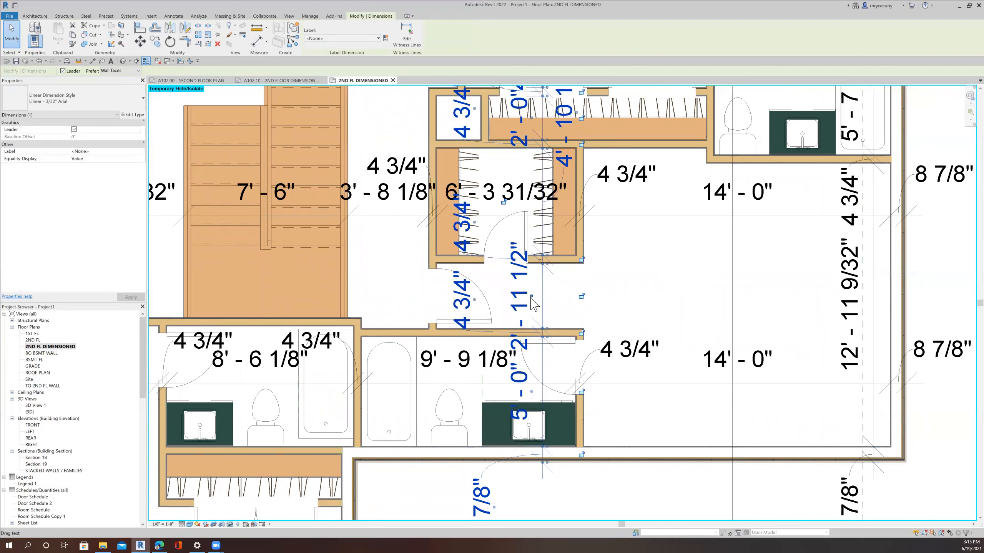
drag(619, 313, 631, 276)
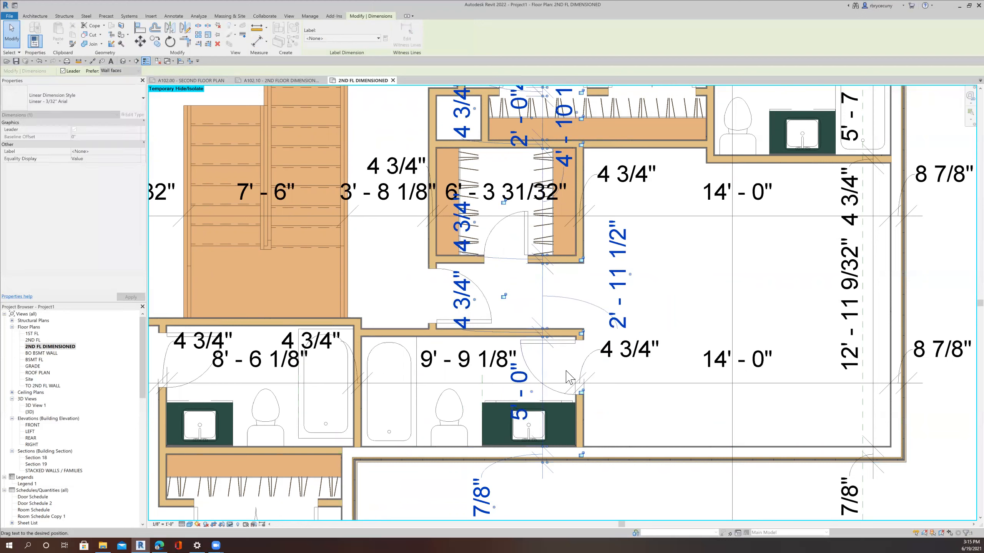
drag(633, 402, 641, 408)
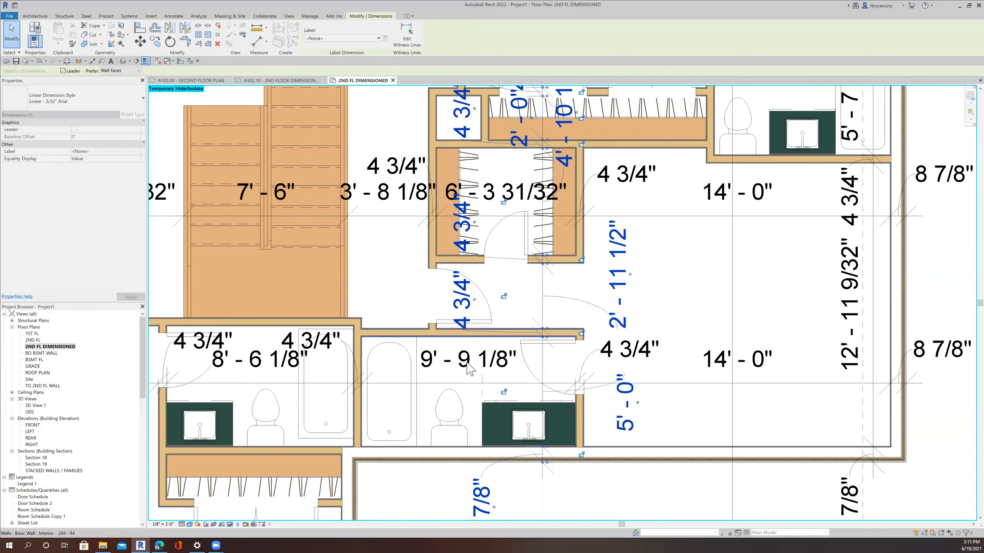
scroll(466, 365, down, 1)
scroll(468, 370, down, 4)
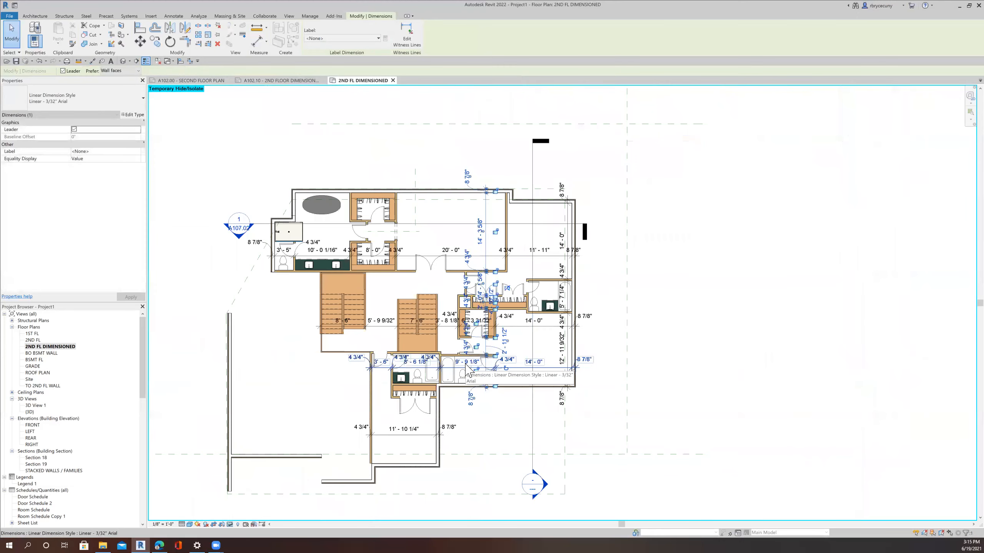
middle_drag(702, 404, 676, 454)
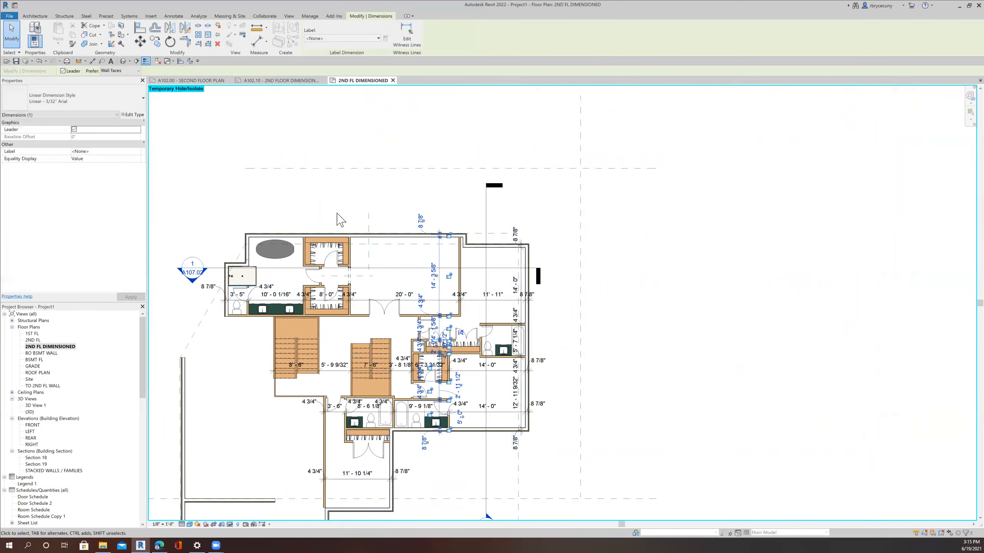
Step: Start a third vertical aligned string through the bottom bedroom, referencing both exterior wall faces, both faces of the closet's front wall and its back wall
click(92, 61)
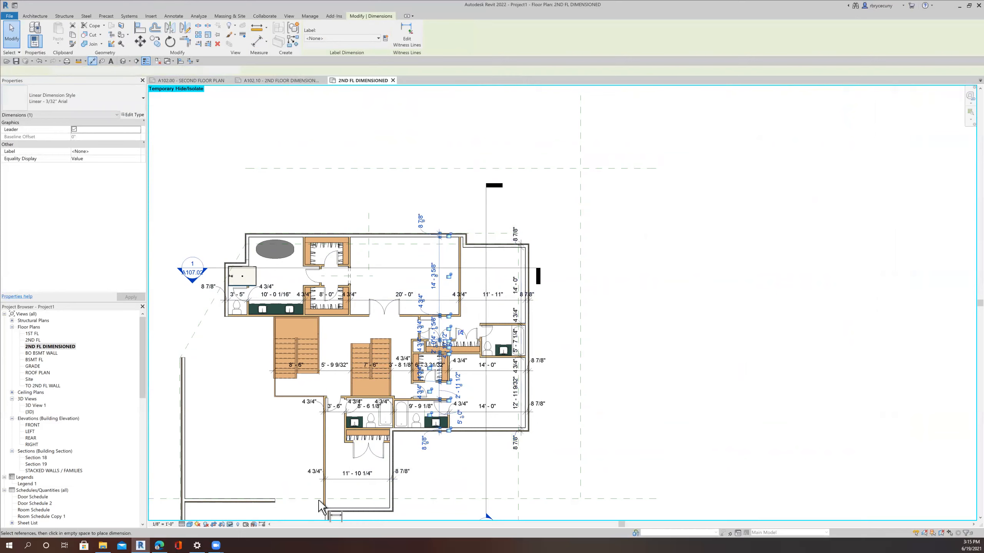
scroll(348, 512, up, 3)
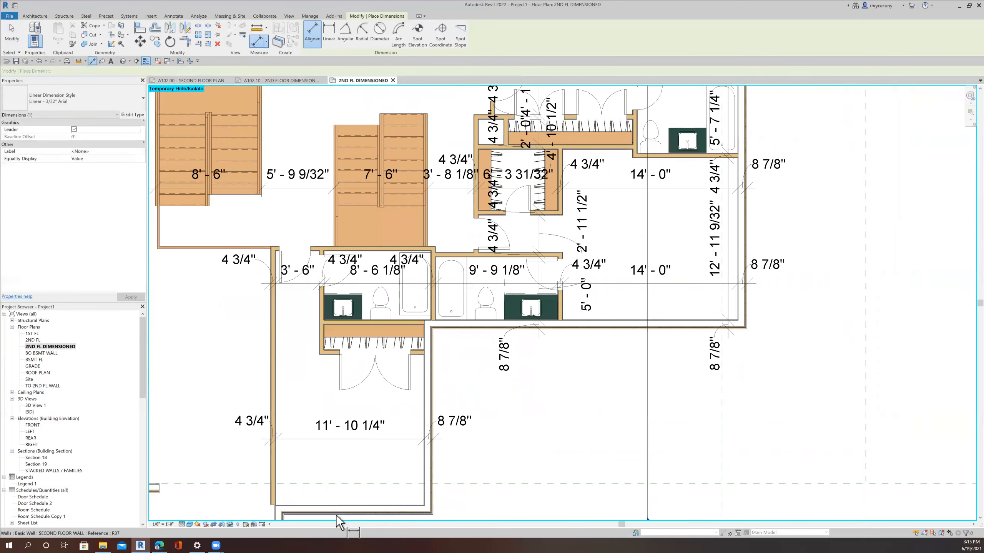
click(336, 514)
click(334, 506)
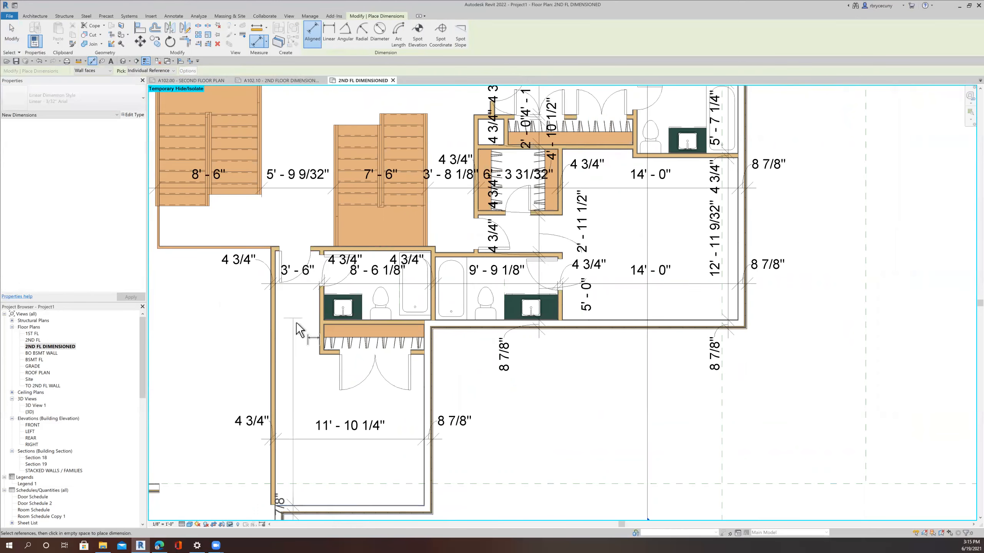
scroll(310, 333, up, 5)
click(383, 421)
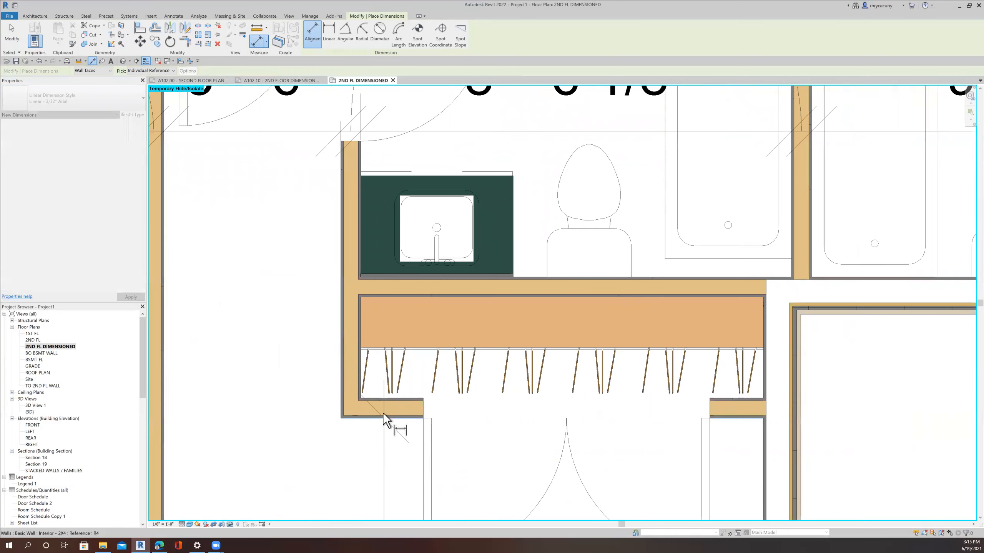
click(383, 397)
click(392, 295)
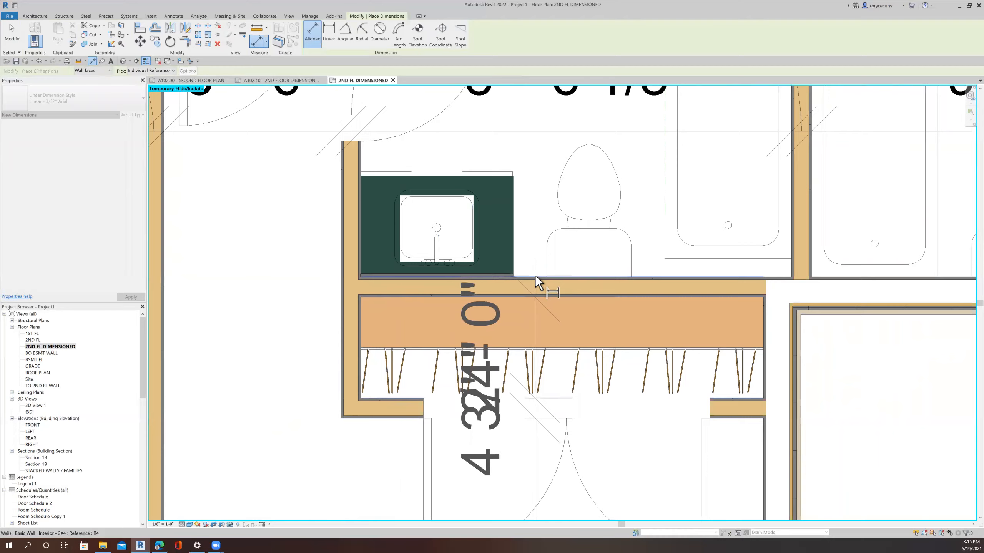
Step: Extend the third vertical string through the top wall of the bathroom below the stairs
scroll(534, 275, down, 5)
middle_drag(487, 228, 412, 433)
scroll(413, 333, up, 6)
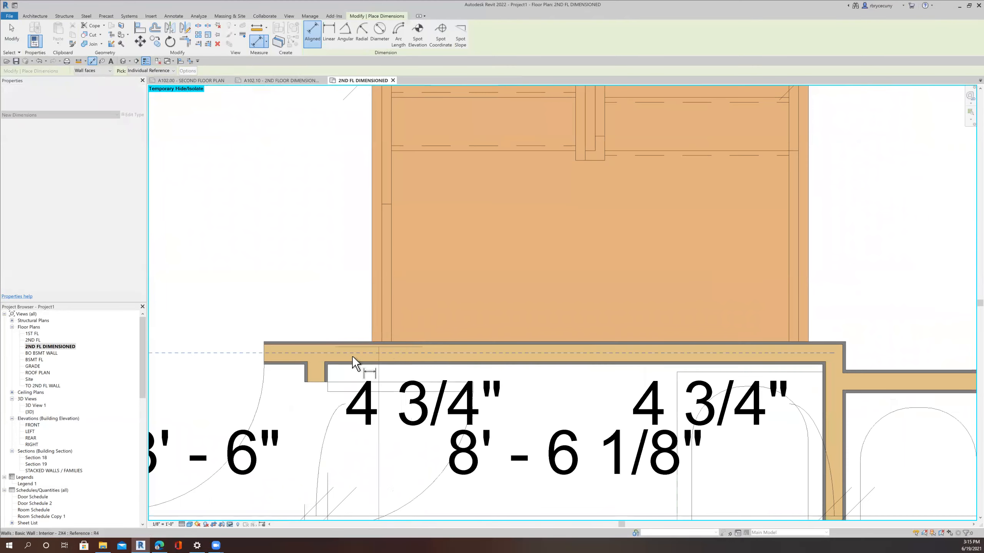
click(339, 342)
click(339, 339)
Step: Extend the third vertical string through the bottom and top walls of the lower closet beside the large bedroom
scroll(339, 340, down, 5)
middle_drag(351, 266, 381, 305)
scroll(343, 230, up, 7)
scroll(381, 314, up, 1)
scroll(384, 318, down, 1)
scroll(349, 379, up, 4)
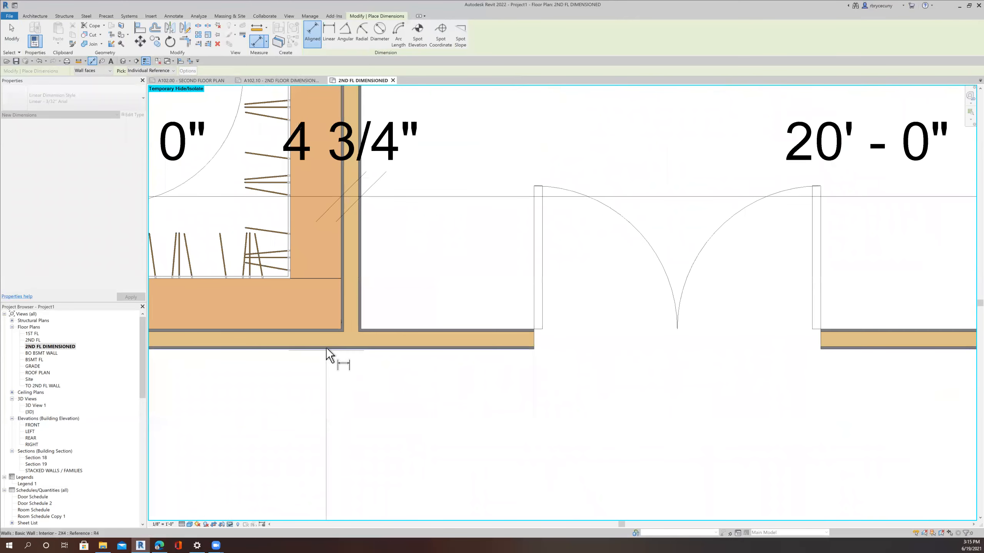
click(320, 328)
scroll(321, 340, down, 3)
middle_drag(398, 462, 406, 486)
scroll(361, 342, up, 10)
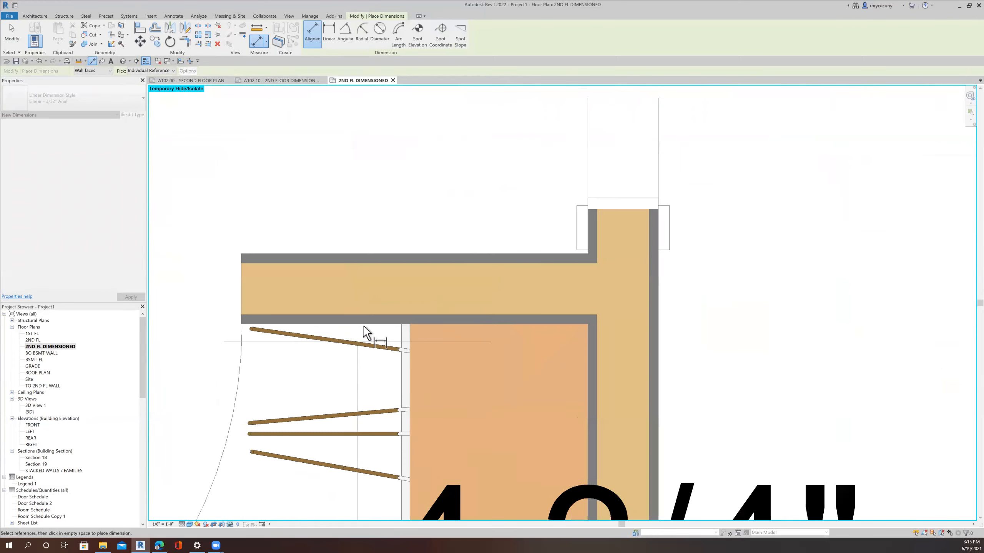
click(362, 321)
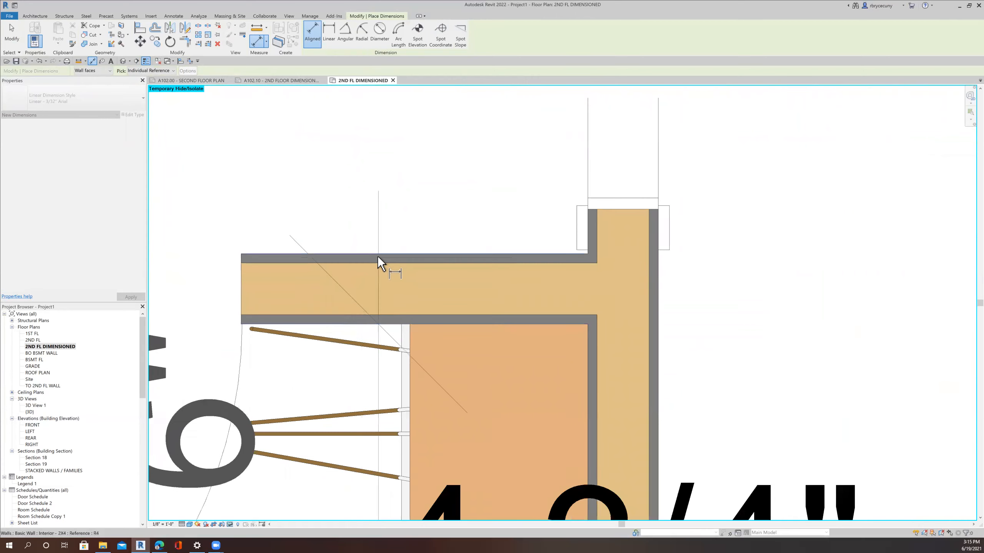
click(376, 258)
Step: Extend the third vertical string through the bottom wall of the upper closet beside the large bedroom
scroll(372, 261, down, 6)
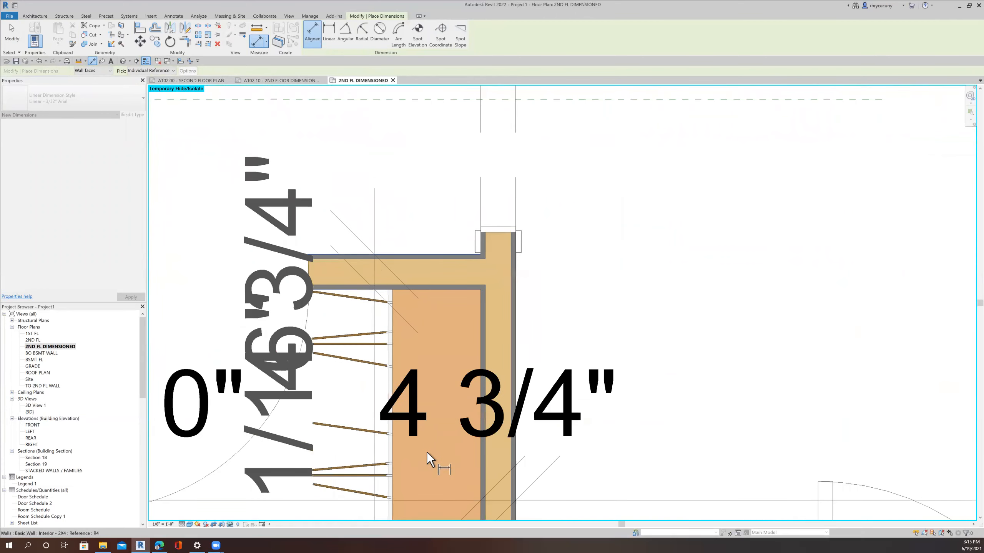
middle_drag(384, 117, 417, 336)
scroll(416, 336, up, 3)
scroll(376, 336, down, 3)
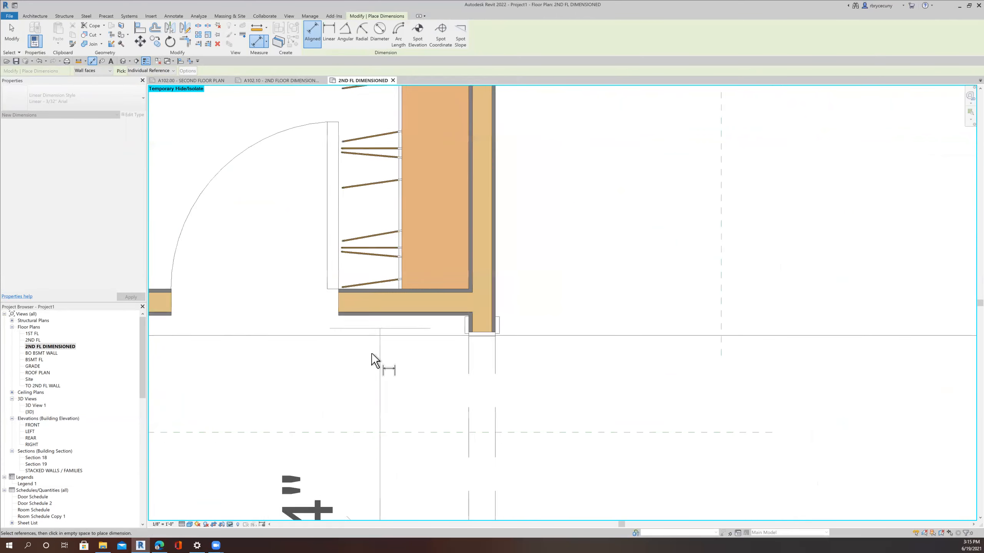
scroll(370, 332, down, 6)
scroll(380, 374, up, 8)
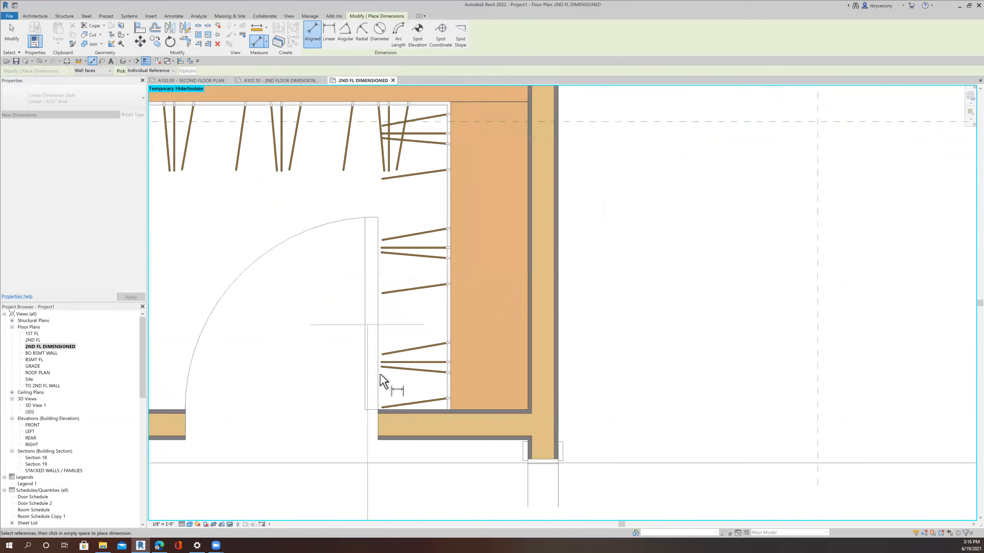
click(400, 411)
scroll(399, 409, down, 1)
Step: Extend the third vertical string through both faces of the top exterior wall and place the string
scroll(405, 315, down, 4)
scroll(419, 275, up, 3)
middle_drag(420, 275, 389, 87)
scroll(367, 364, up, 2)
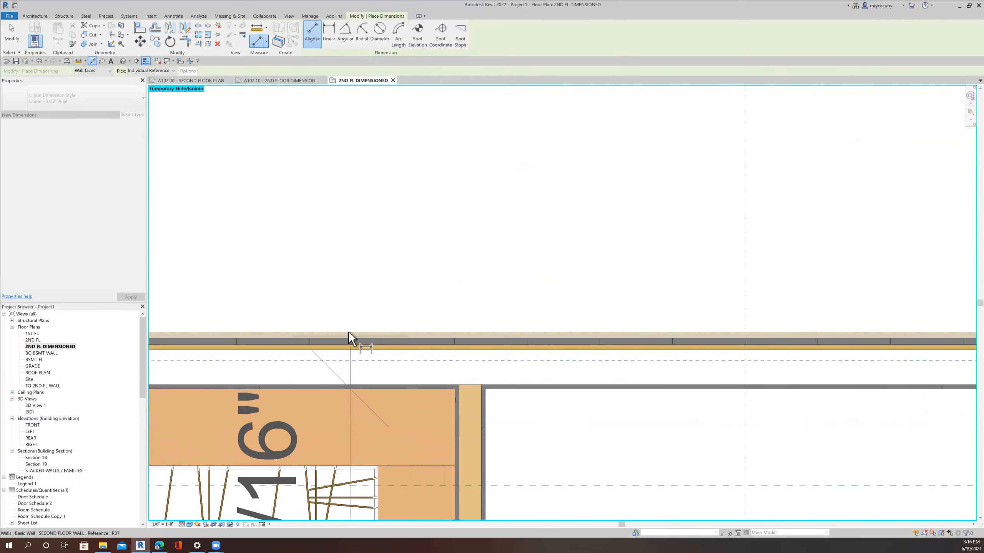
scroll(347, 330, down, 2)
scroll(352, 332, down, 8)
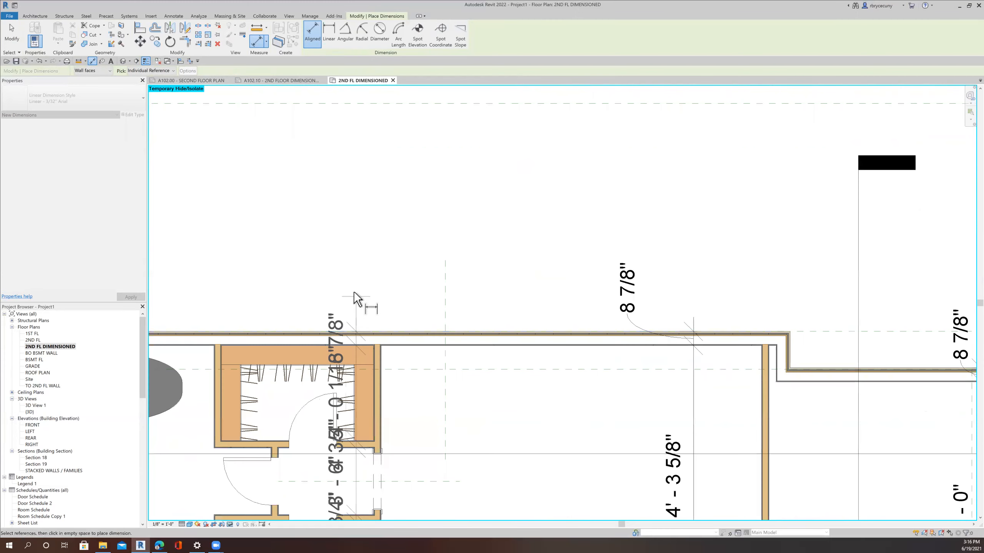
middle_drag(371, 242, 373, 233)
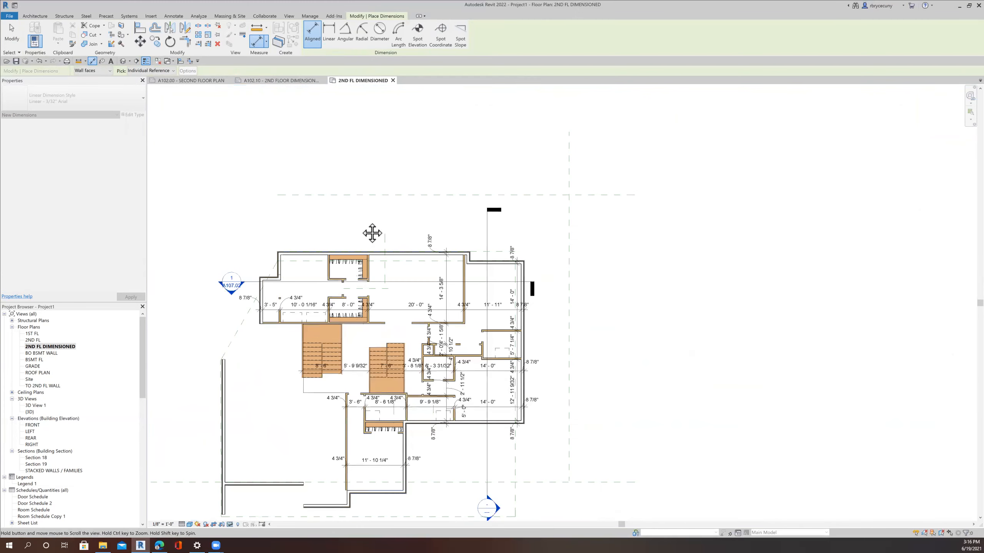
click(360, 216)
Step: Move the third vertical string's lower 8 7/8" text outside the building below the bottom bedroom
scroll(370, 476, up, 6)
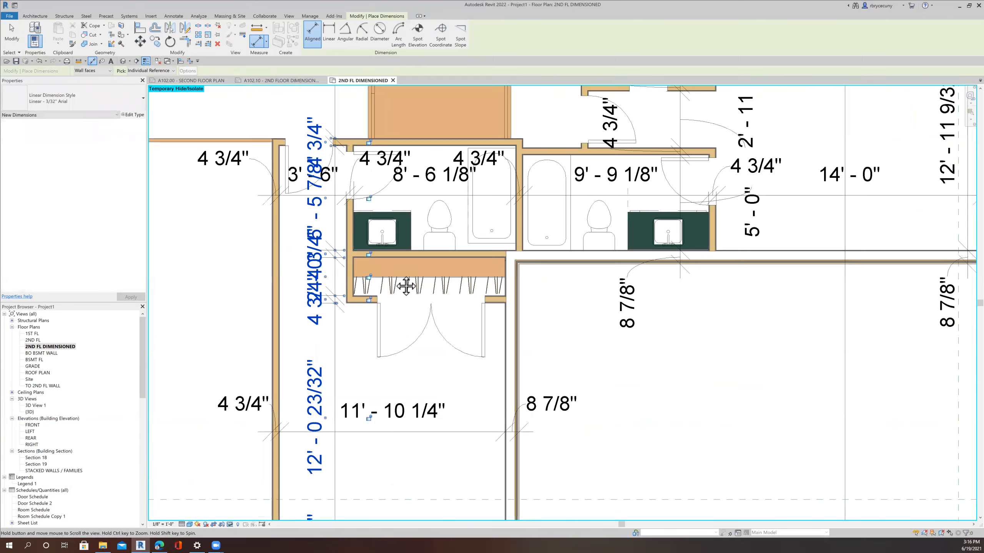
scroll(360, 340, up, 2)
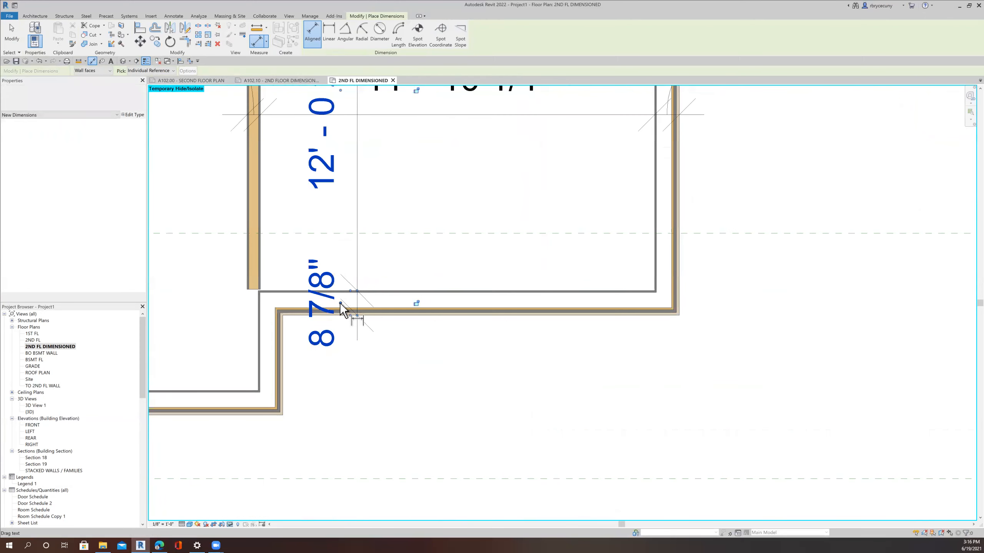
drag(342, 327, 348, 396)
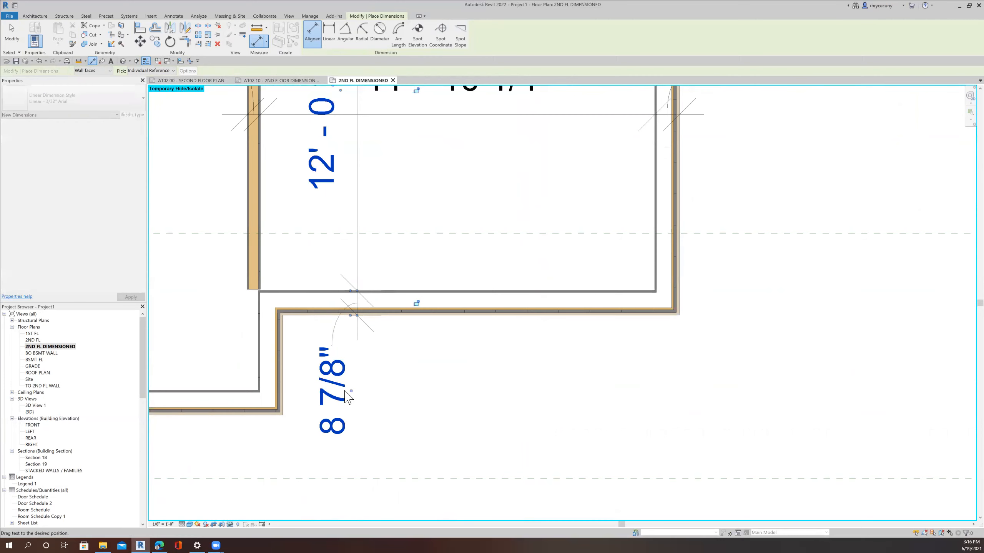
scroll(345, 390, down, 2)
Step: Move the third string's three 4 3/4" texts beside the bottom bedroom's closet and the bathroom away from the overlapping dimensions
middle_drag(354, 245, 333, 429)
scroll(313, 313, up, 1)
scroll(318, 325, up, 1)
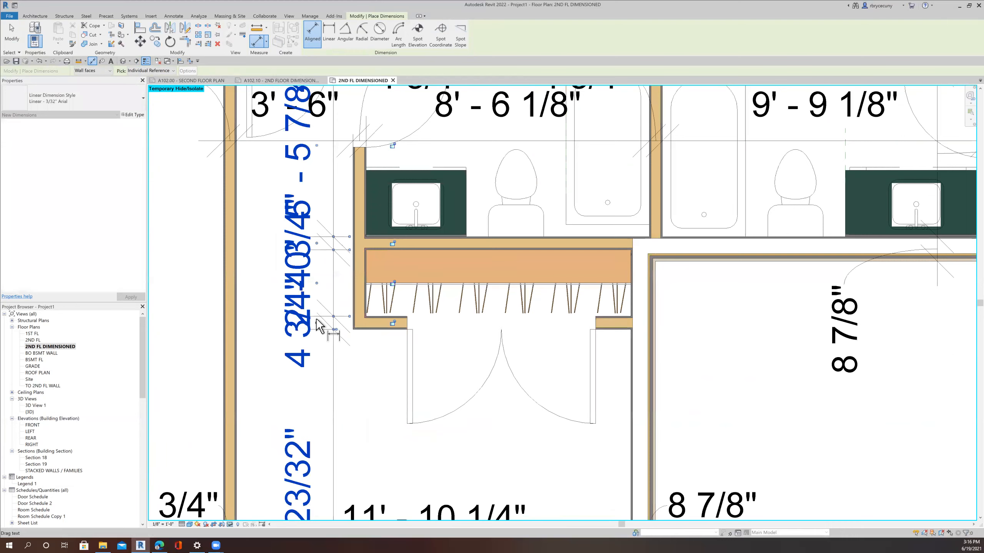
drag(221, 351, 204, 383)
drag(269, 247, 204, 218)
middle_drag(234, 198, 270, 466)
drag(356, 320, 239, 246)
scroll(306, 322, down, 3)
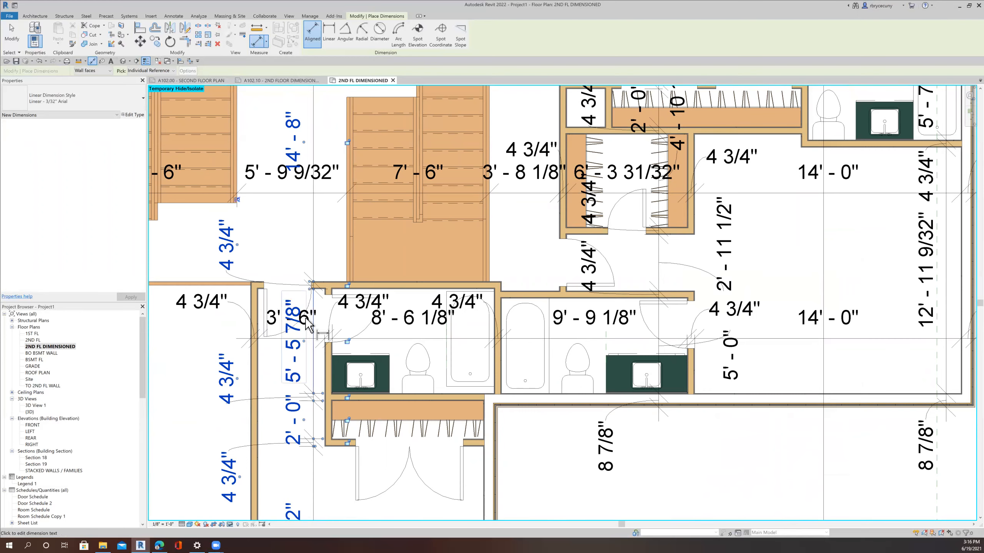
Step: Move the third string's 4 3/4" texts into clear space in the hall and closet area, and its upper 8 7/8" text outside the building
middle_drag(293, 244, 270, 423)
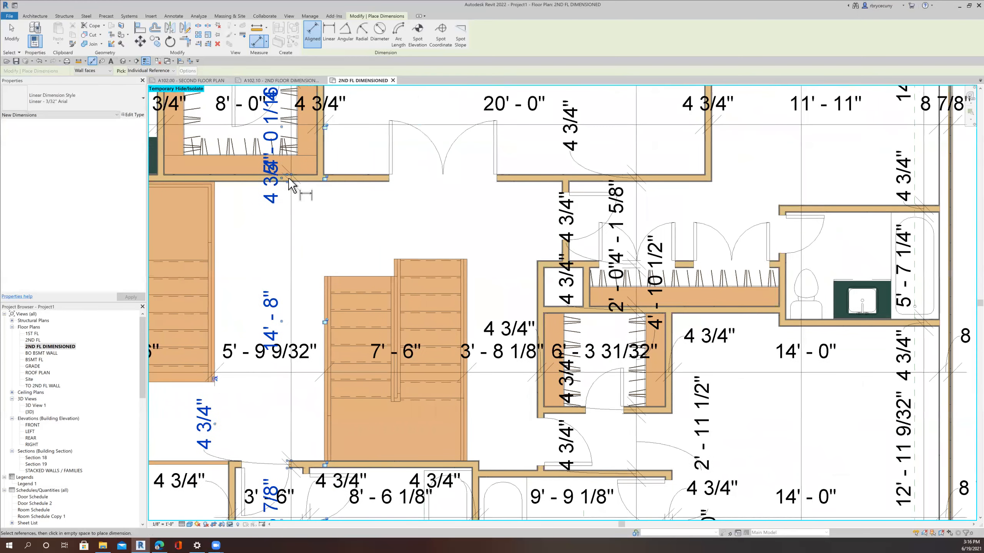
middle_drag(318, 183, 291, 471)
scroll(248, 306, up, 2)
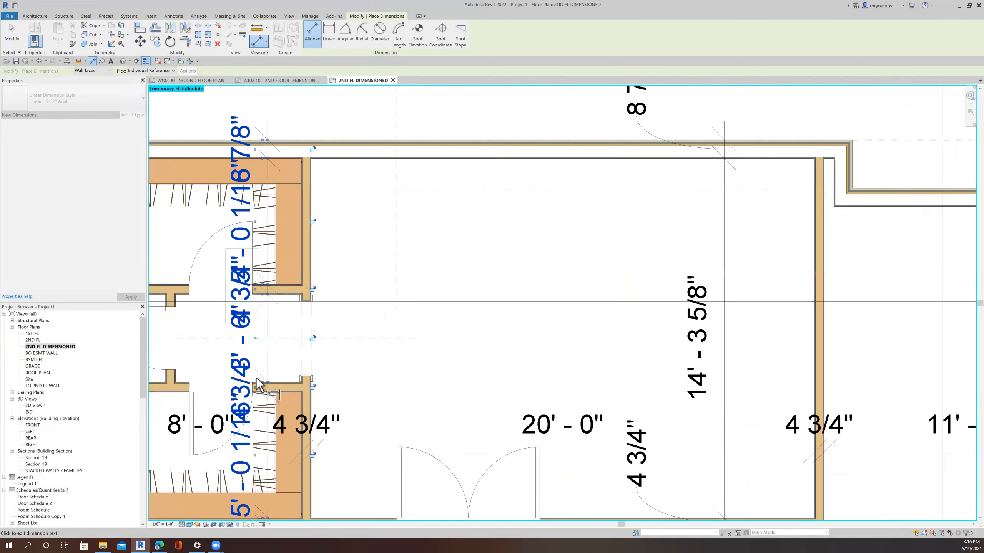
drag(213, 378, 173, 341)
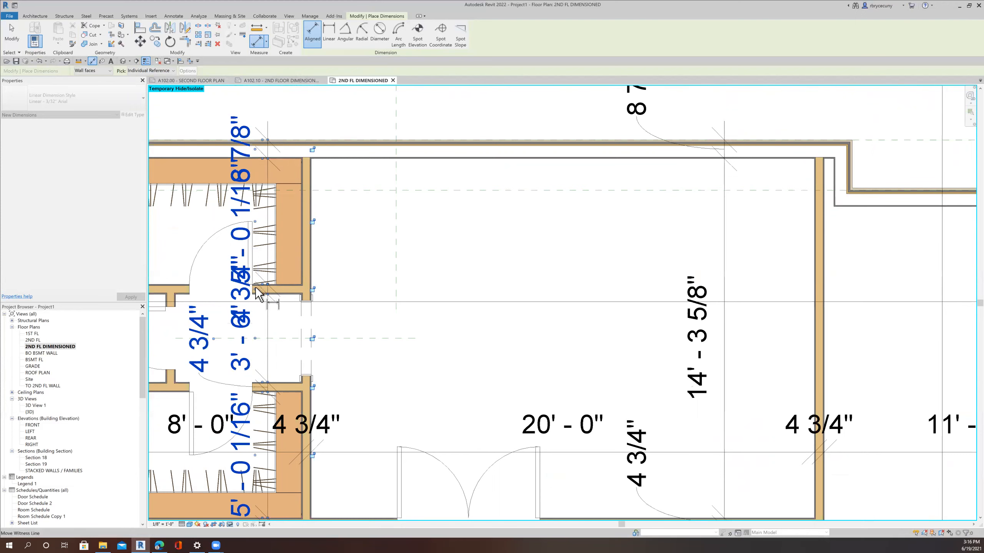
drag(271, 283, 207, 244)
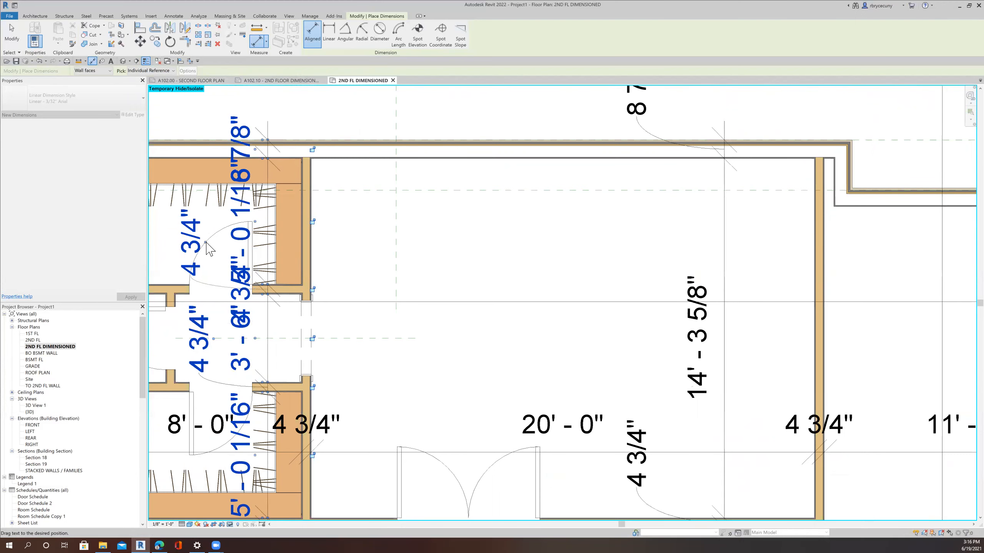
drag(255, 149, 216, 101)
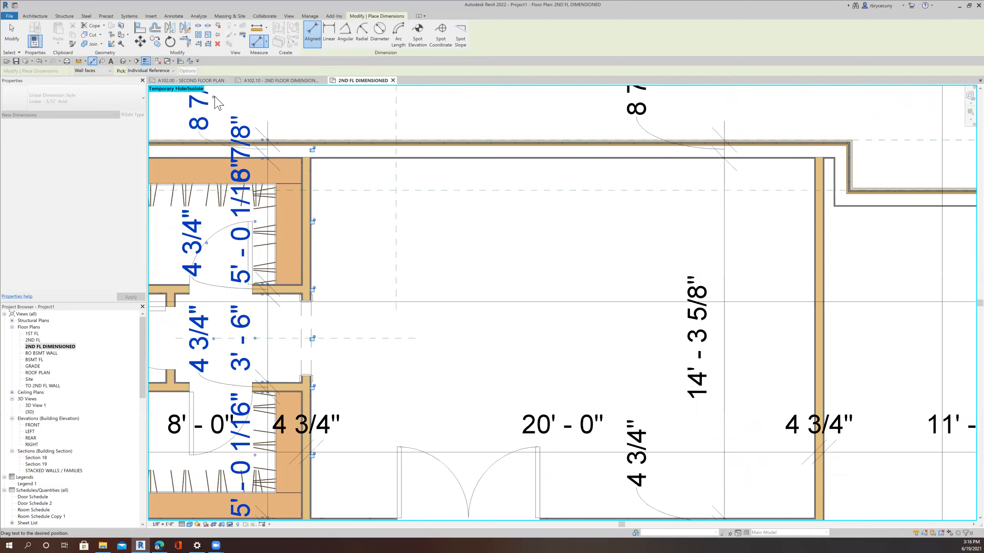
scroll(409, 258, down, 5)
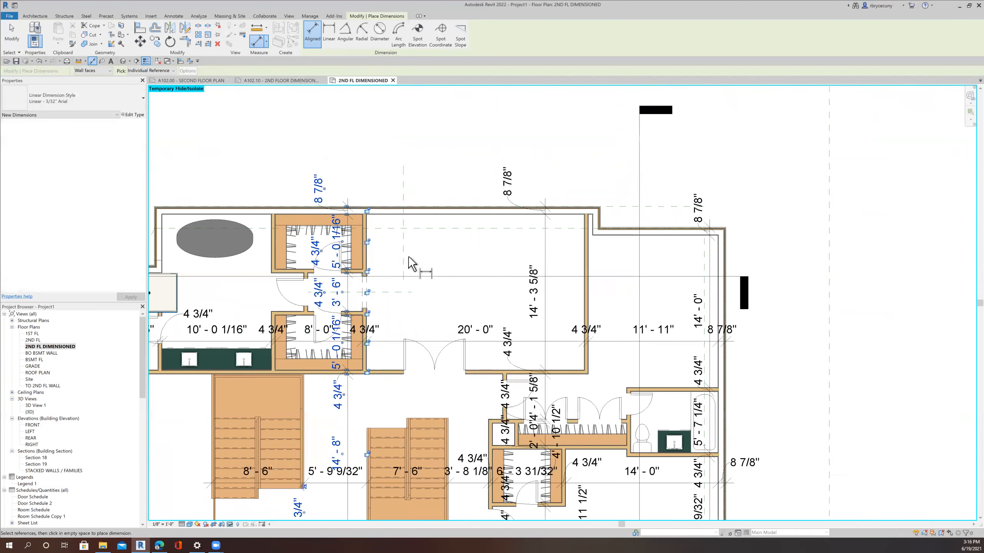
Step: Start a fourth vertical aligned string through the large bathroom, referencing both faces of the wall behind the double vanity
middle_drag(419, 408, 408, 315)
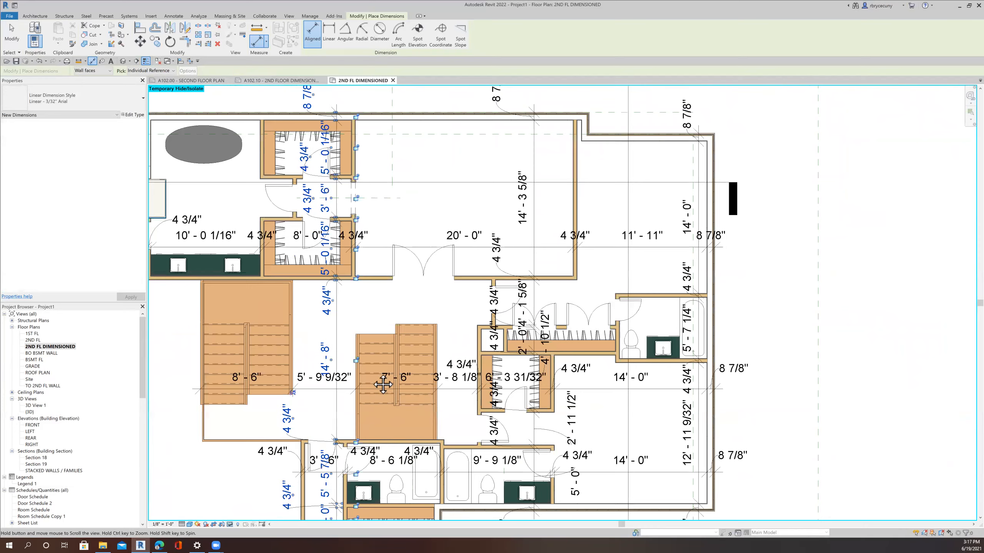
scroll(387, 403, down, 3)
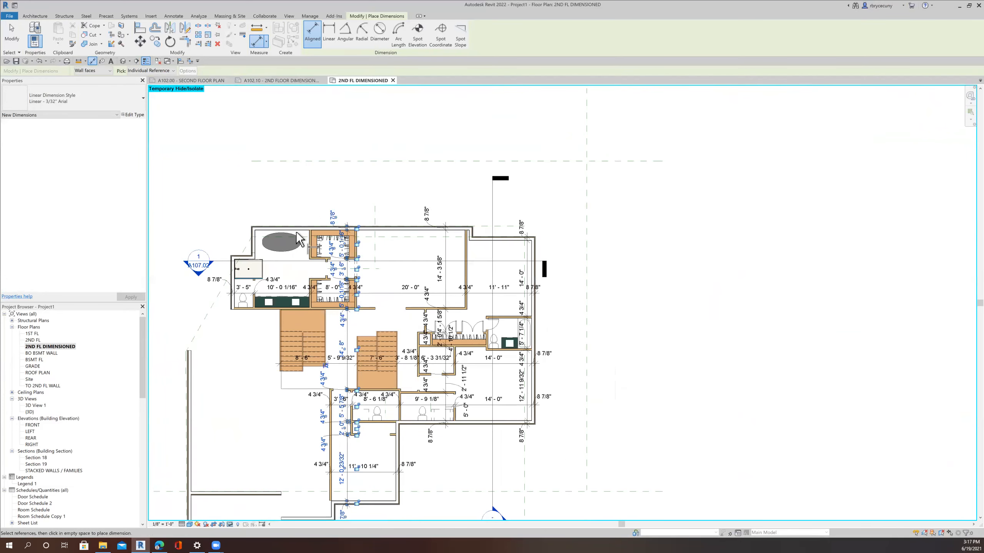
scroll(297, 235, up, 4)
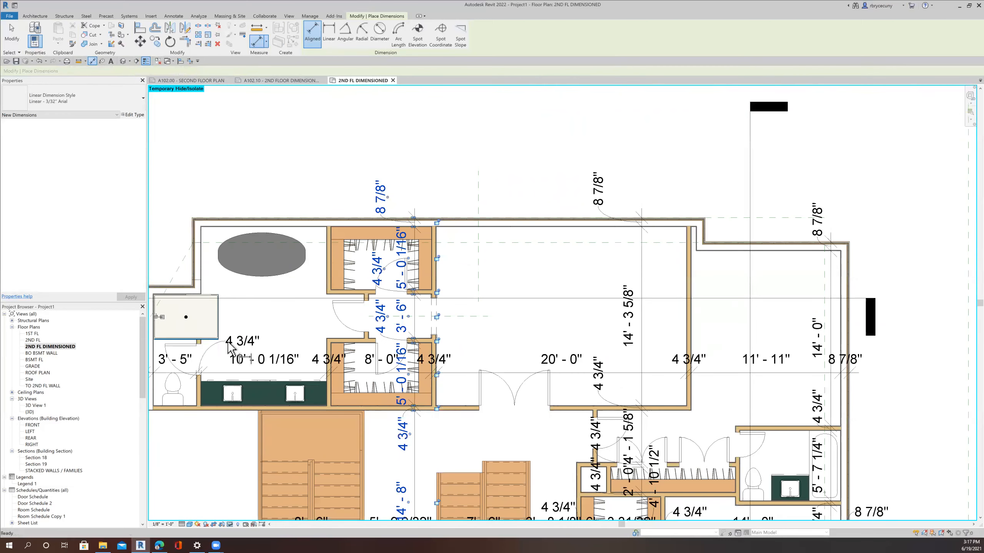
scroll(252, 396, up, 4)
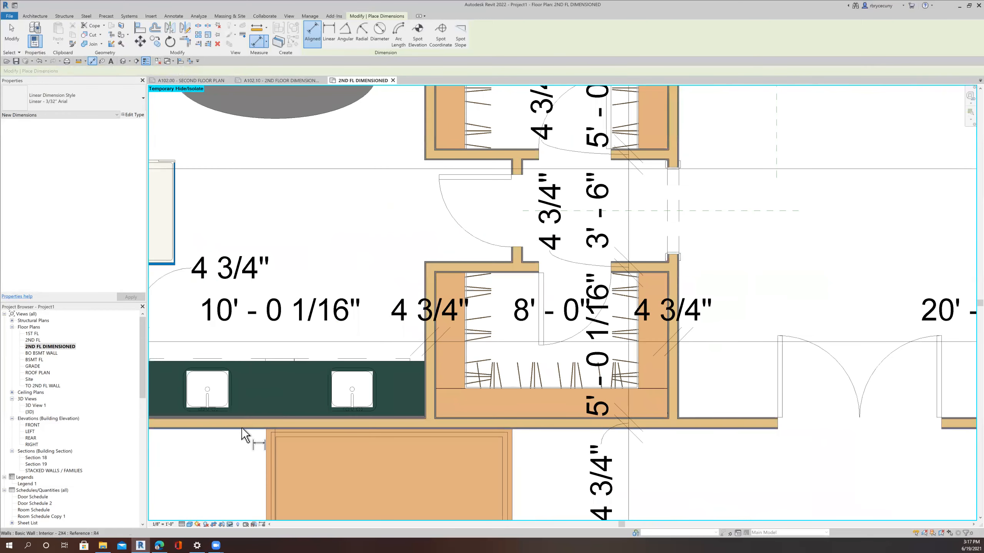
scroll(406, 424, up, 8)
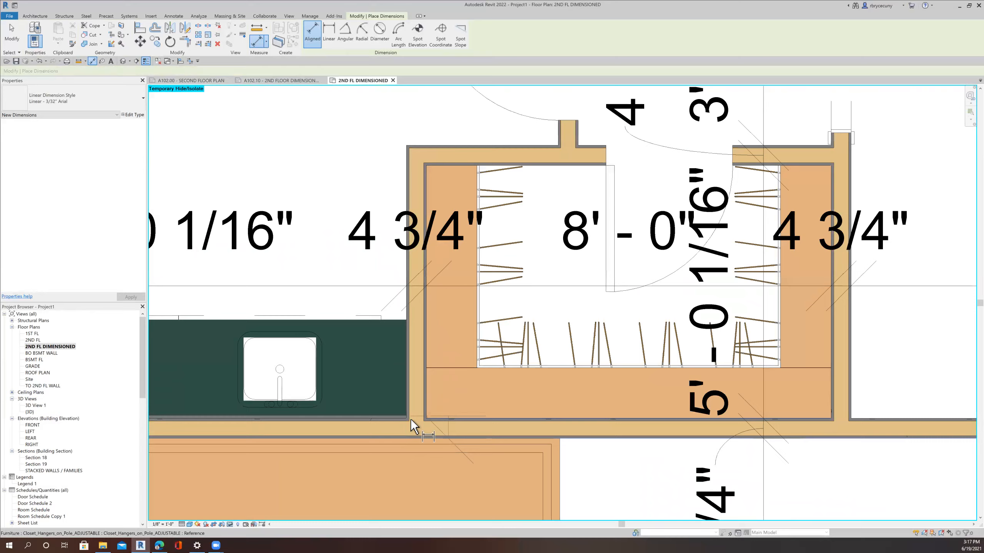
scroll(417, 407, down, 8)
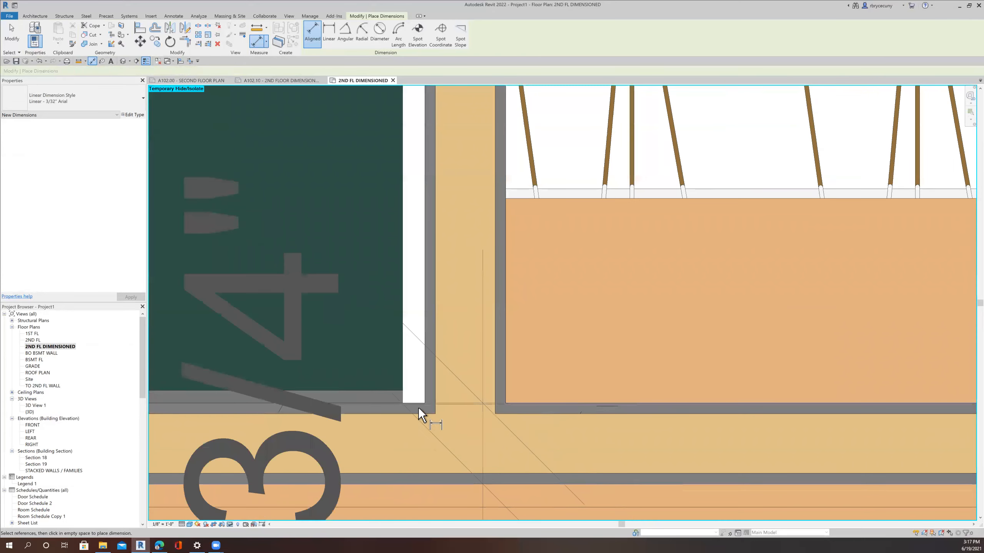
scroll(354, 291, down, 2)
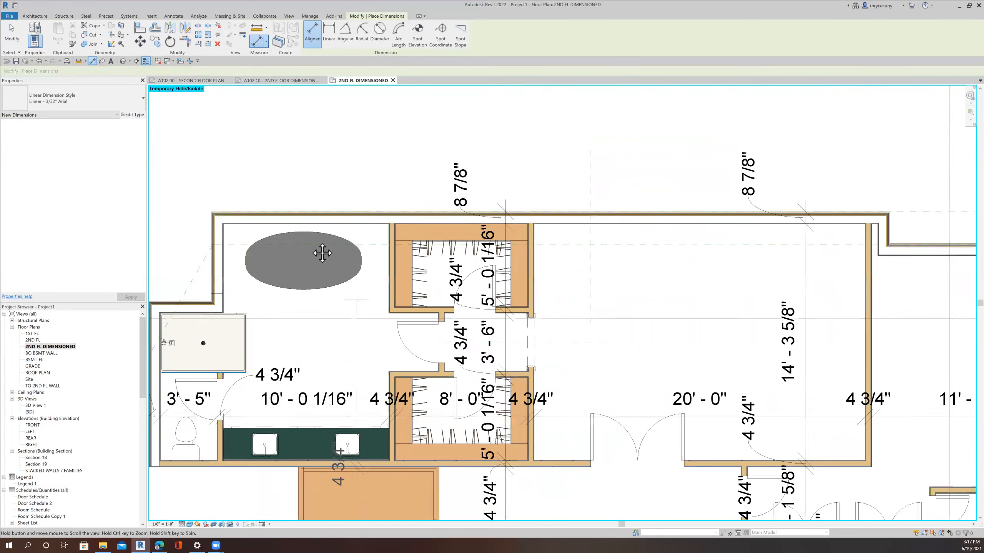
Step: Extend the fourth vertical string to both faces of the top exterior wall and place it between the bathtub and the closets
scroll(341, 281, up, 6)
click(336, 426)
click(342, 377)
scroll(362, 298, down, 10)
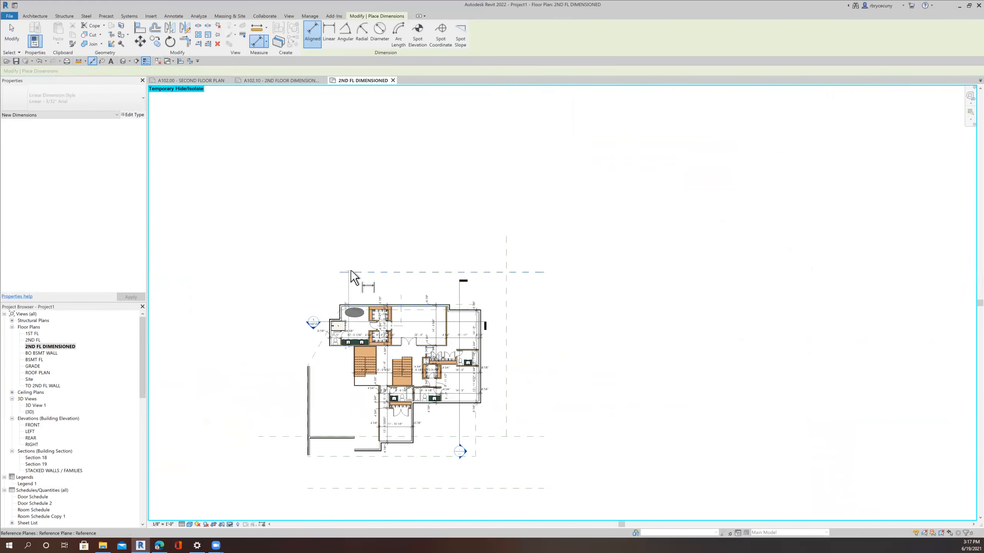
scroll(325, 220, up, 8)
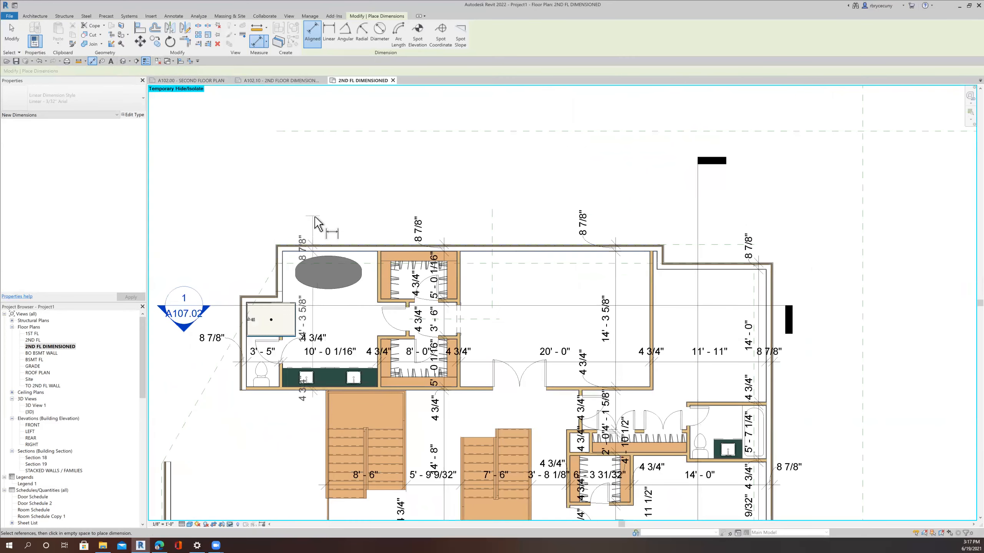
click(359, 227)
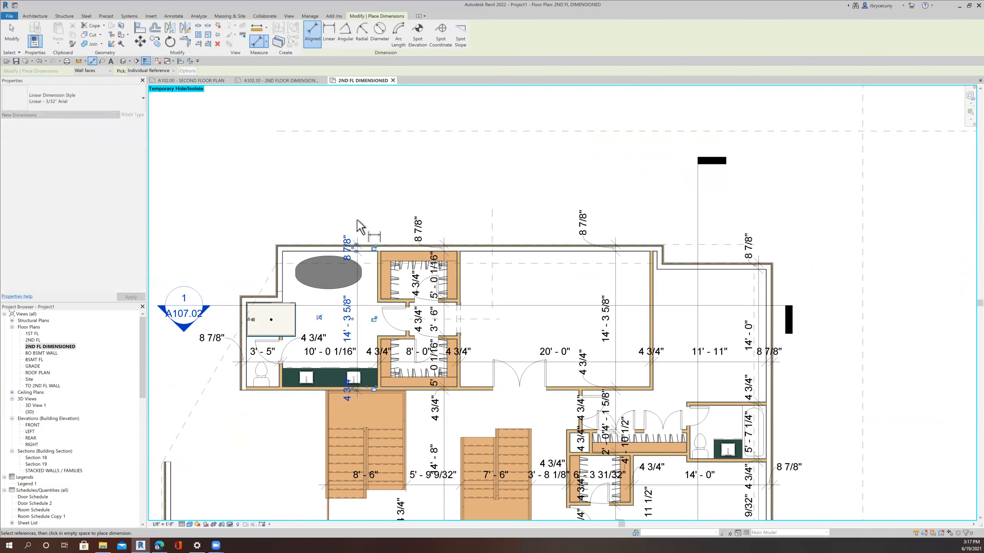
Step: Save the project with the dimensioned second floor plan
scroll(336, 184, down, 3)
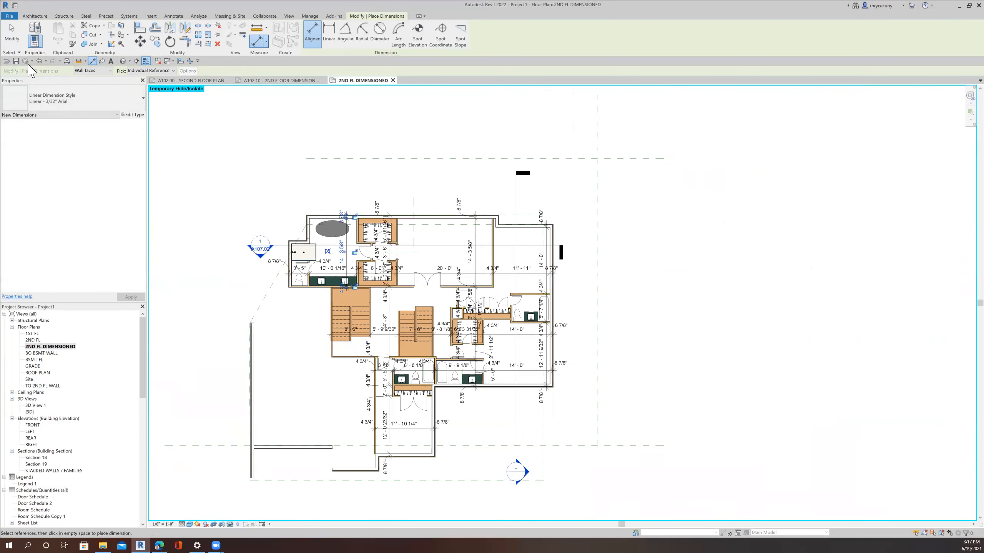
click(16, 61)
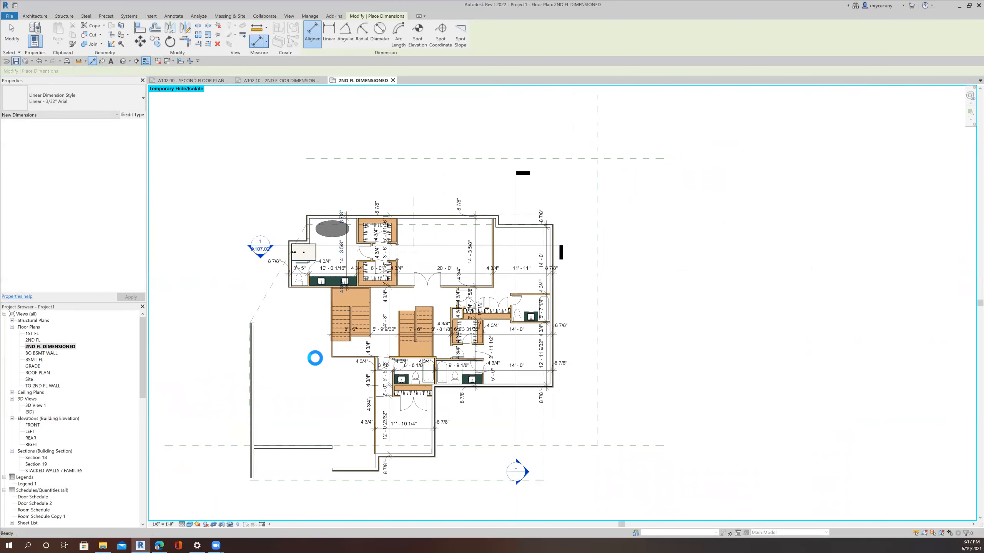
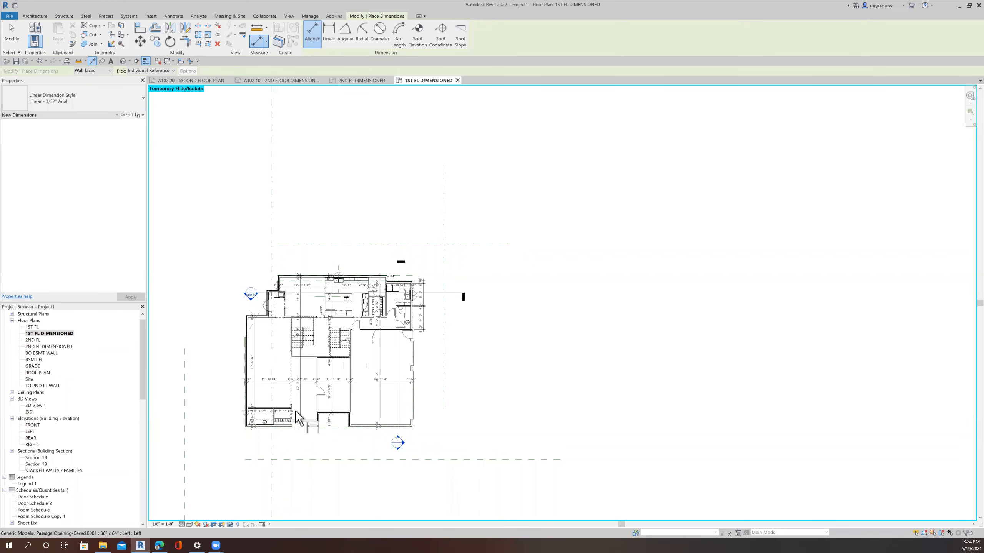
Step: In the 1ST FL DIMENSIONED plan, move the vertical 35' - 3" text up, clear of the horizontal string in the large lower room
scroll(295, 411, up, 2)
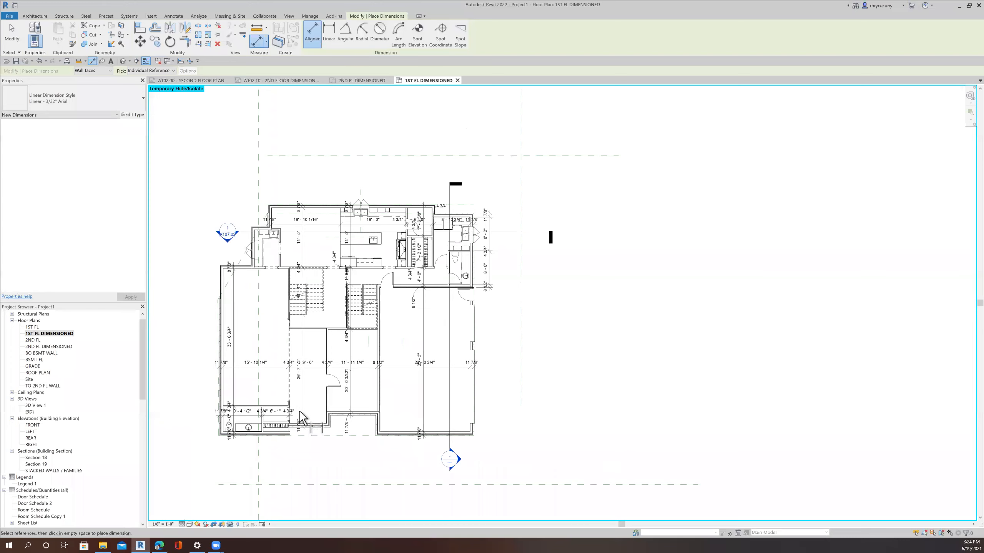
middle_drag(299, 411, 363, 369)
scroll(416, 335, up, 3)
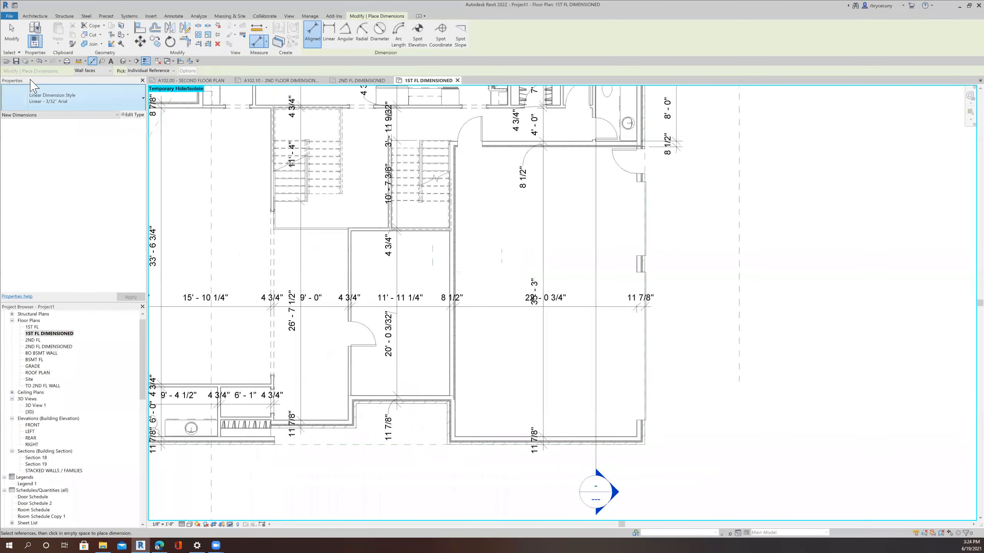
click(10, 23)
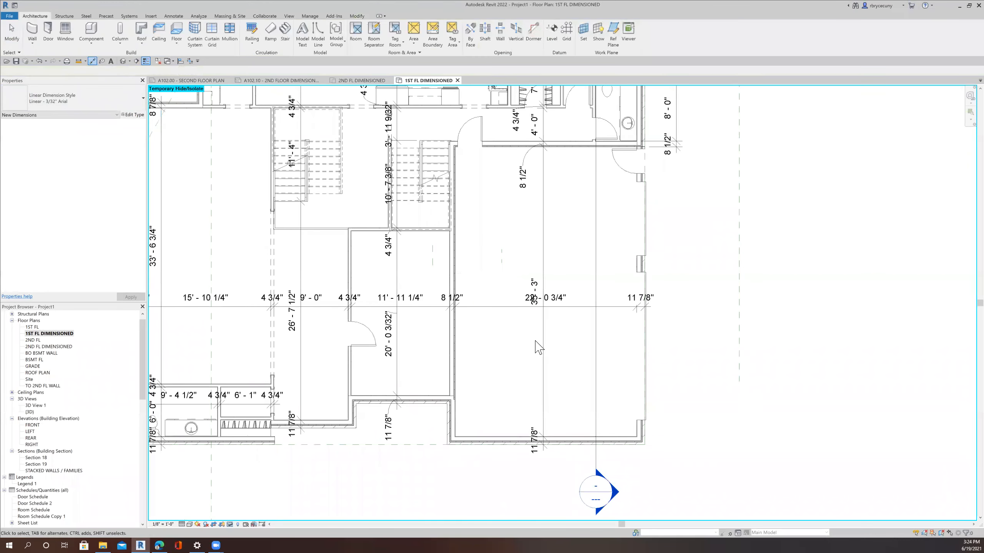
click(560, 308)
drag(541, 297, 540, 270)
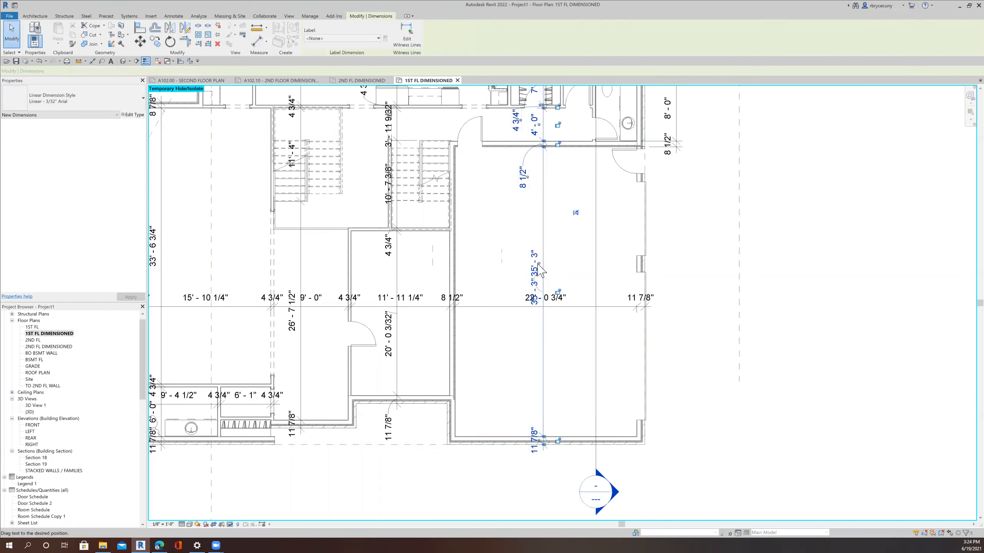
scroll(540, 348, down, 5)
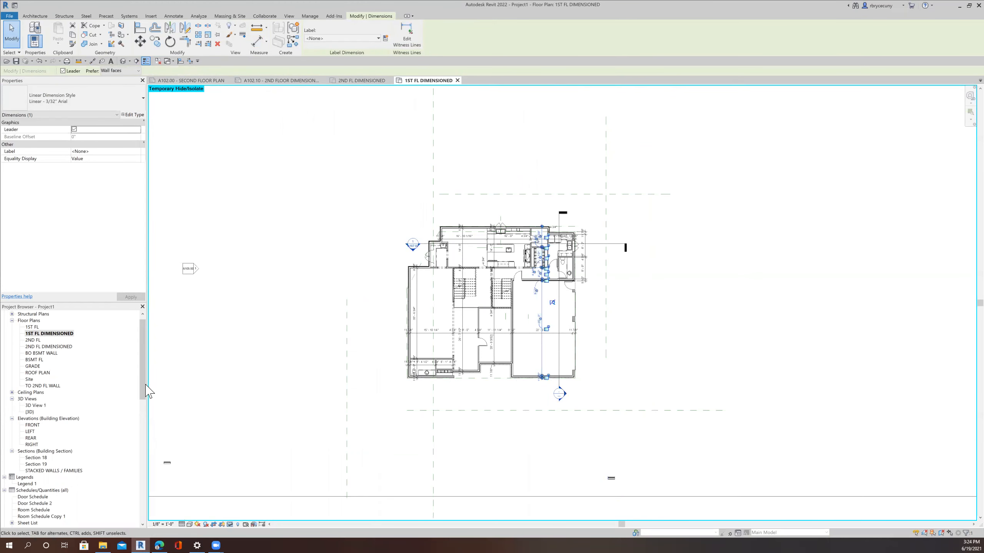
Step: Open the A000.00 SITE LOCATION / SHEET LIST sheet and review the sheet list for the floor plan sheets
drag(143, 389, 142, 493)
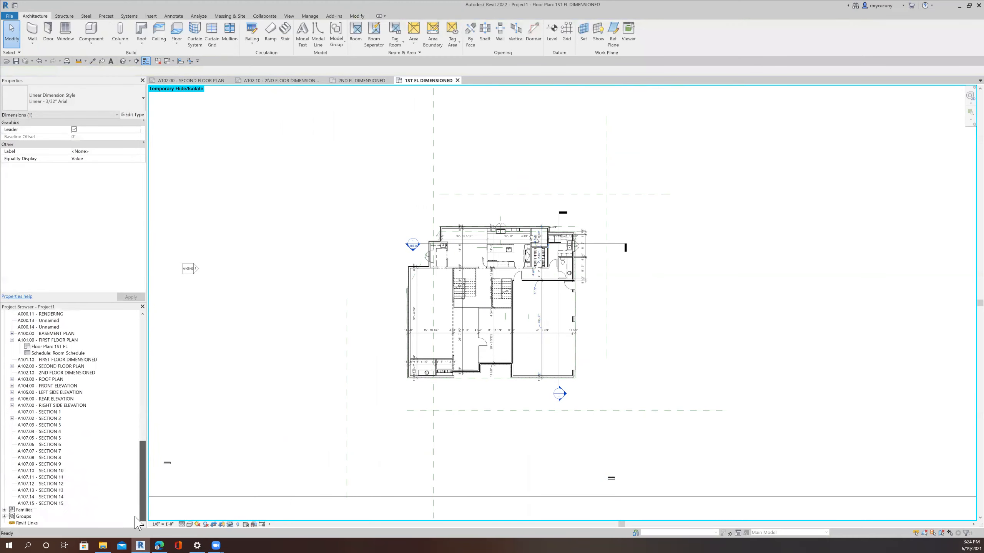
key(Escape)
scroll(24, 461, up, 4)
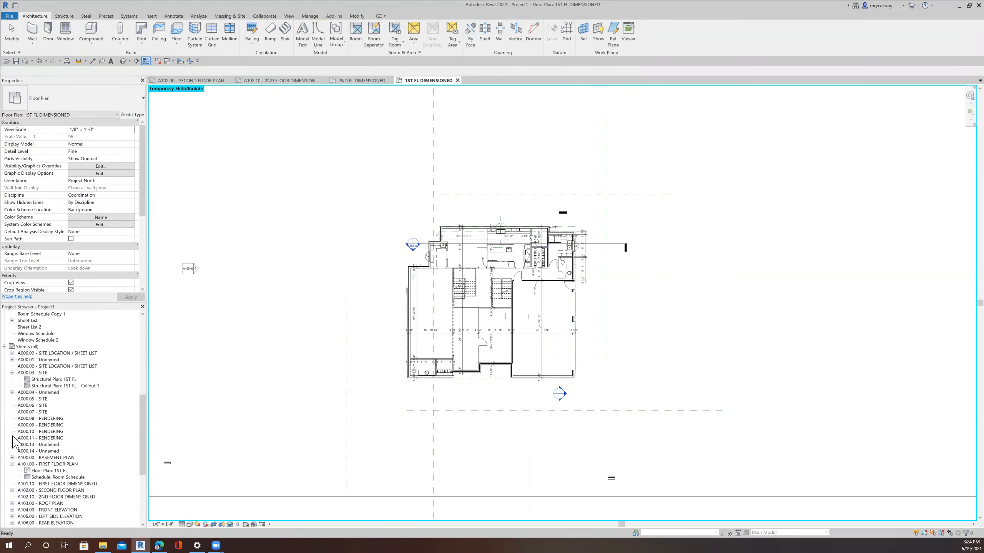
scroll(60, 404, up, 1)
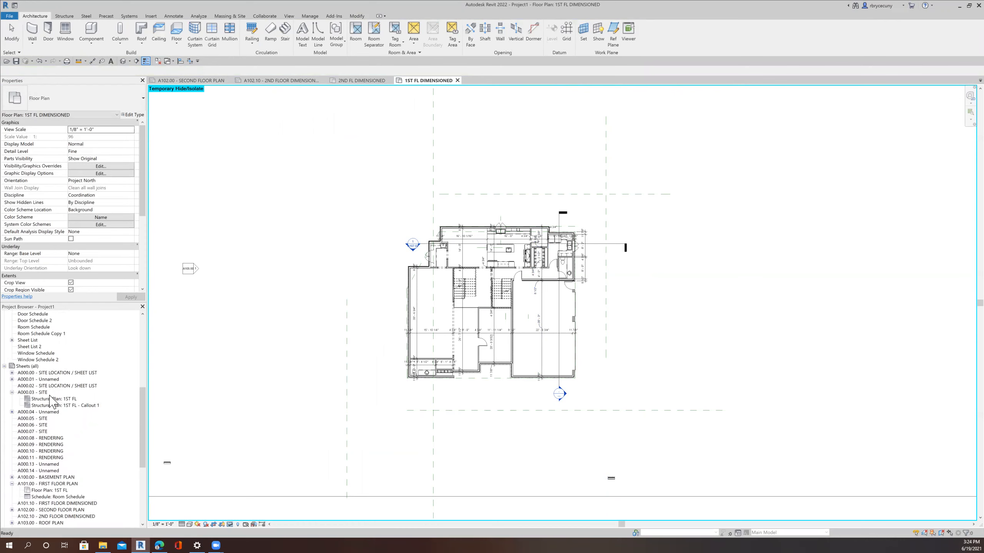
double_click(40, 373)
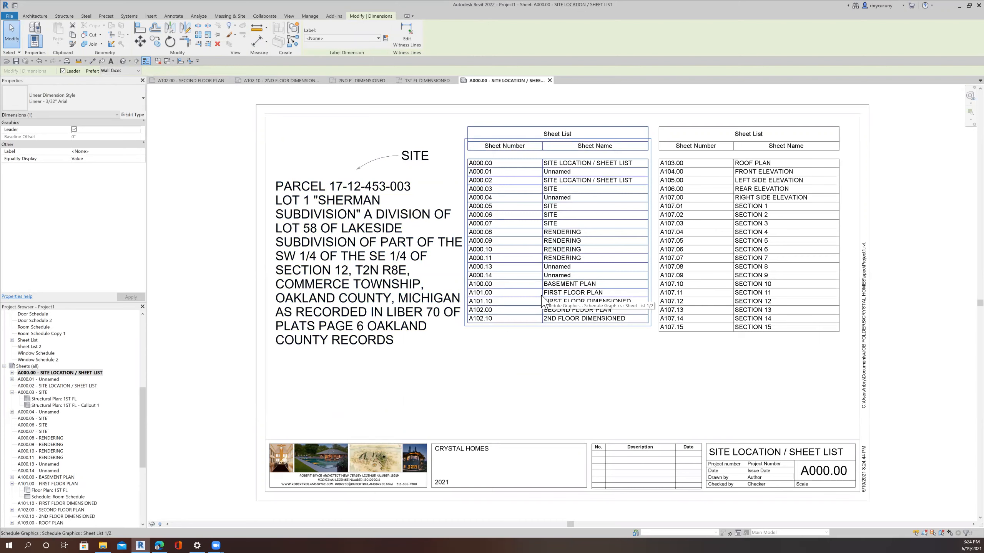
scroll(545, 321, down, 3)
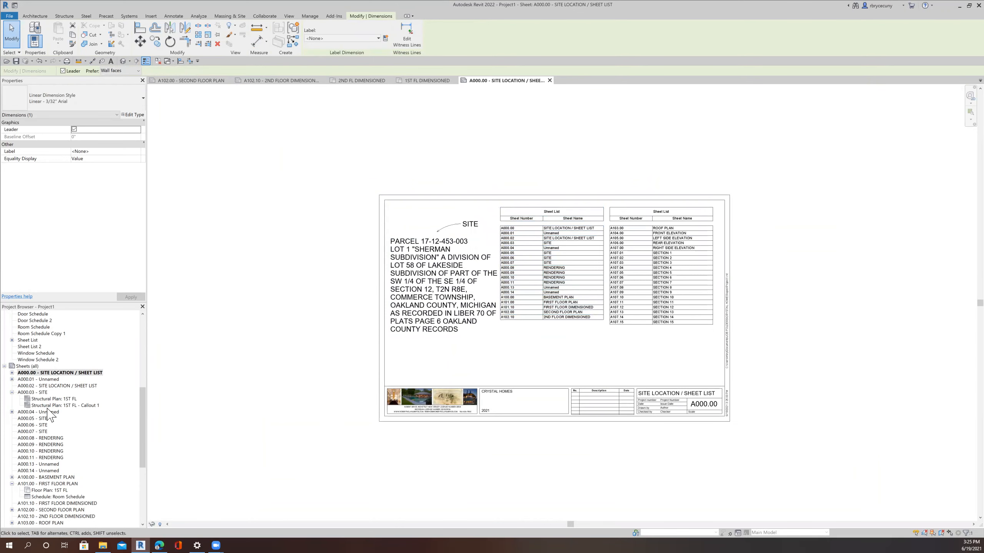
Step: Open the A101.00 FIRST FLOOR PLAN sheet for reference, followed by the A101.10 FIRST FLOOR DIMENSIONED sheet
scroll(62, 448, down, 1)
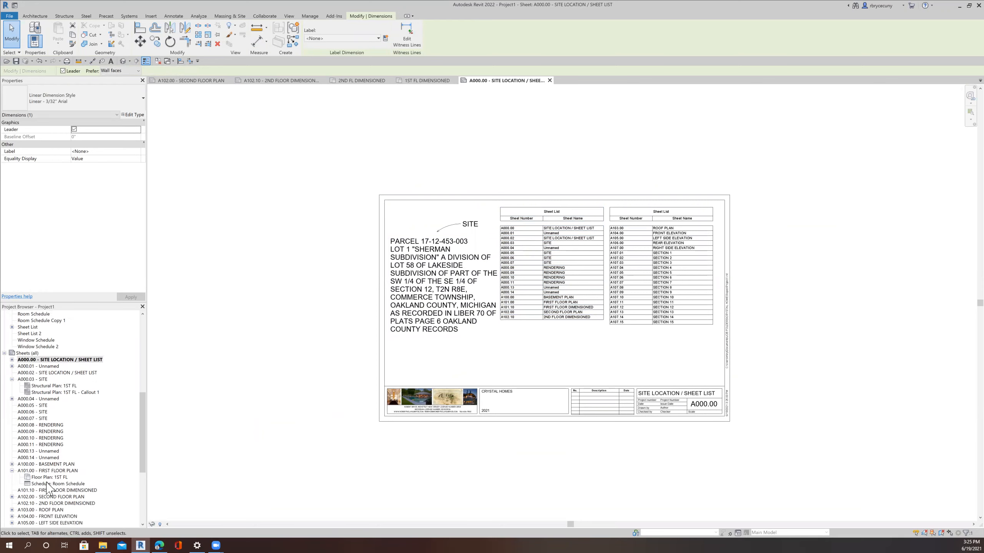
click(43, 470)
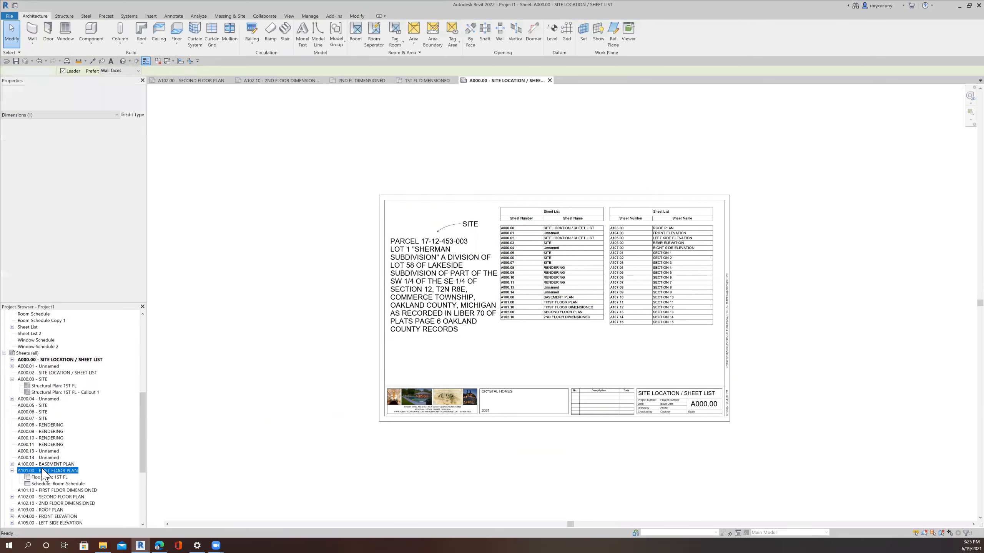
double_click(43, 470)
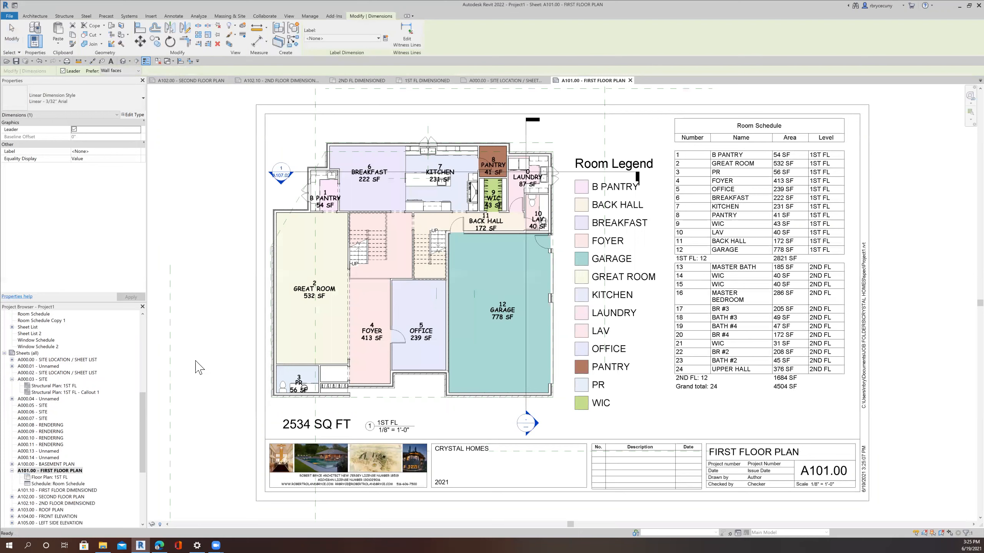
double_click(41, 491)
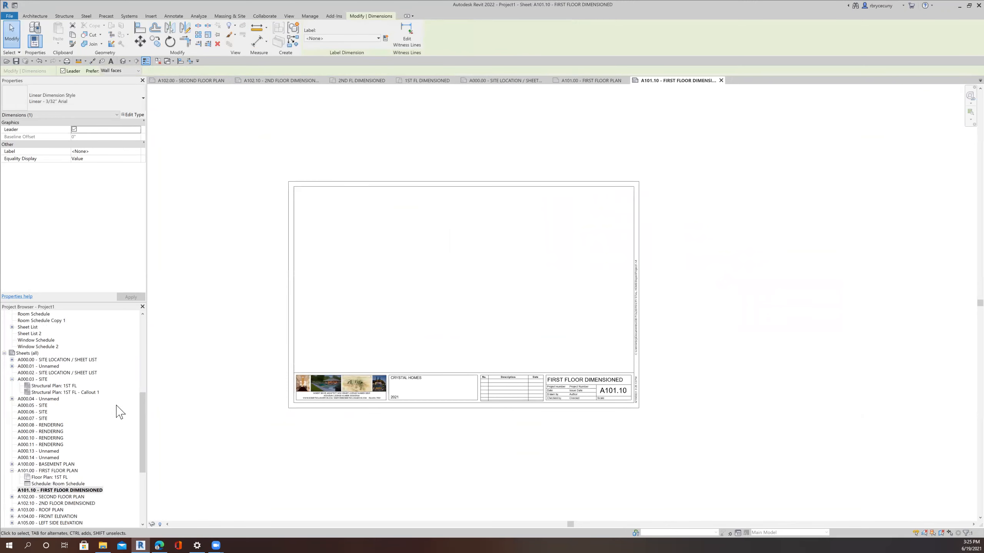
Step: Place the 1ST FL DIMENSIONED floor plan on sheet A101.10 and move it until the building lies inside the sheet border
drag(144, 432, 157, 308)
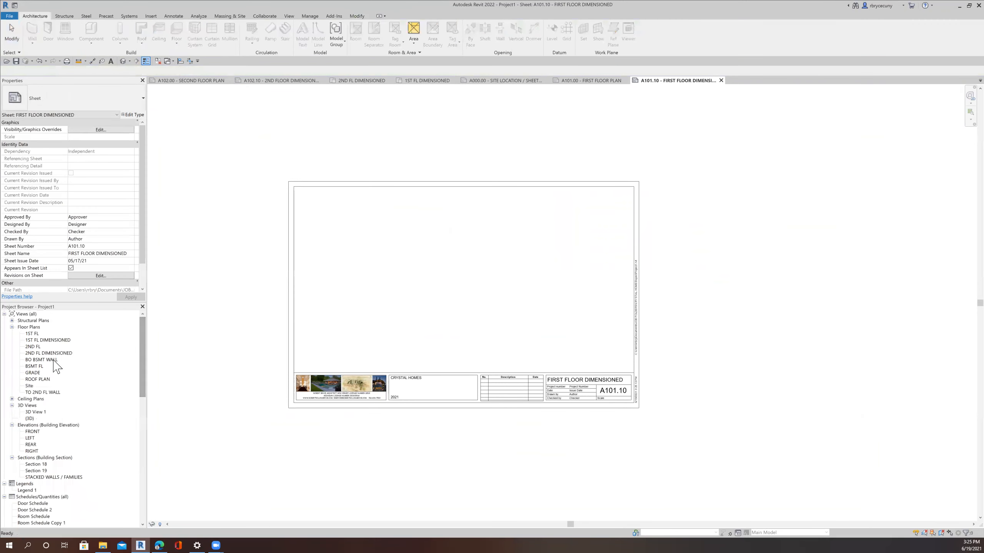
click(36, 340)
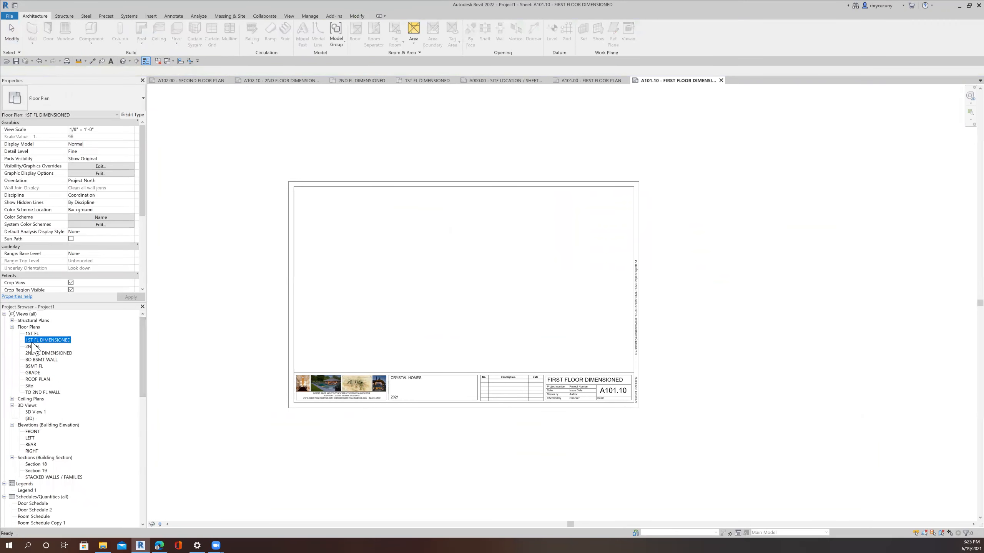
click(390, 309)
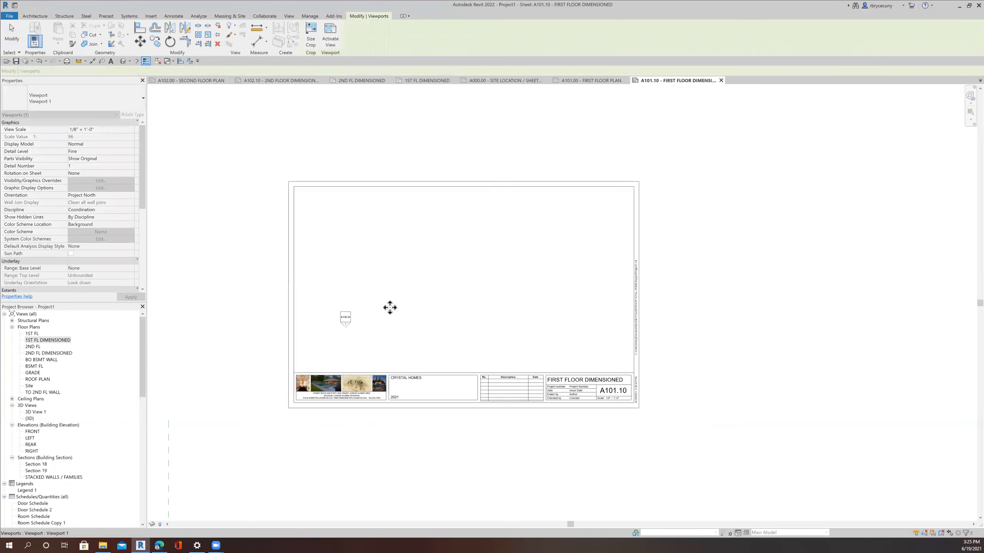
scroll(390, 308, down, 5)
drag(365, 405, 398, 304)
scroll(397, 304, up, 3)
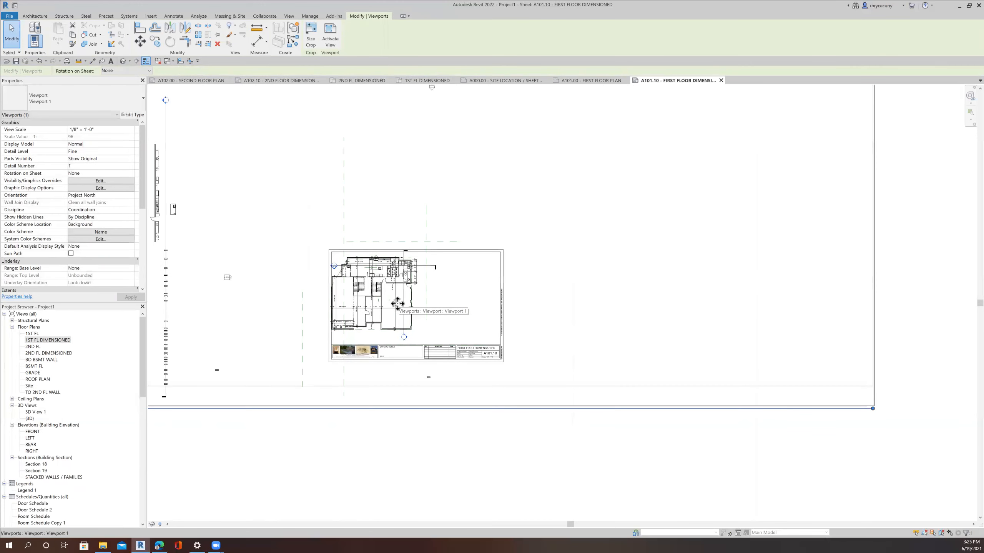
Step: Nudge the first floor viewport to the right to give the plan clearance from the sheet's left border
key(Right)
key(Right)
key(Right)
key(Right)
key(Right)
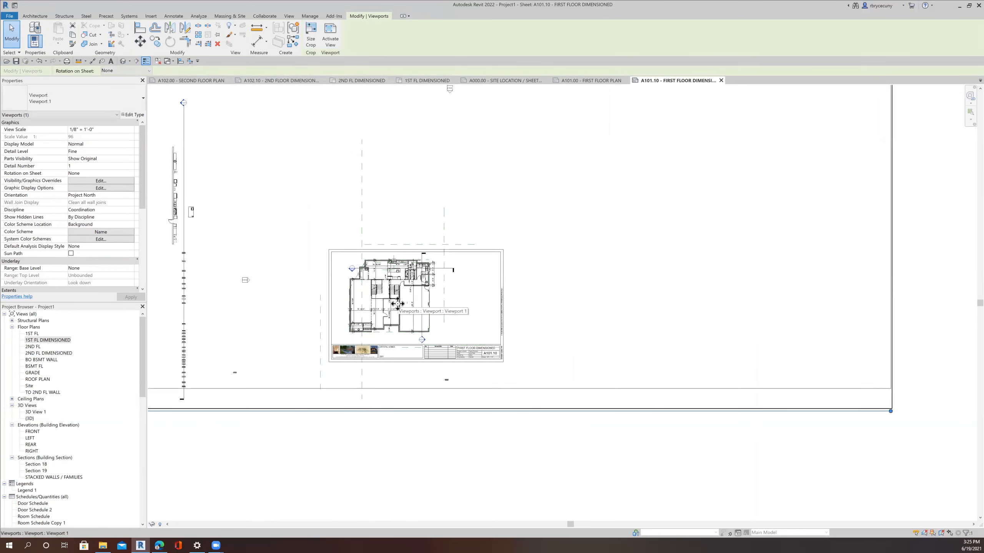
Step: Activate the placed first floor view and pull the left and right edges of its crop region in to the sheet borders
scroll(230, 277, down, 1)
scroll(229, 278, down, 3)
click(191, 277)
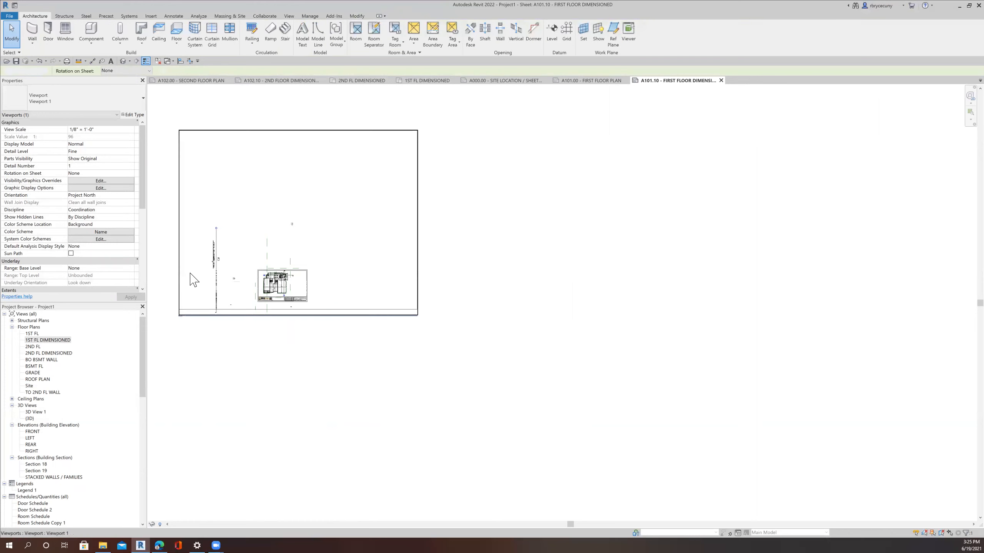
right_click(188, 286)
click(206, 312)
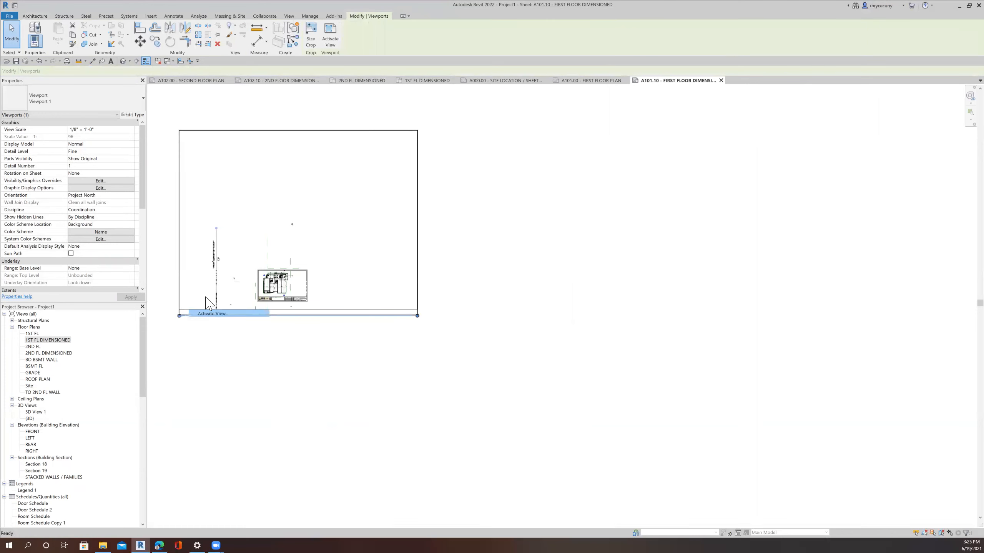
click(181, 279)
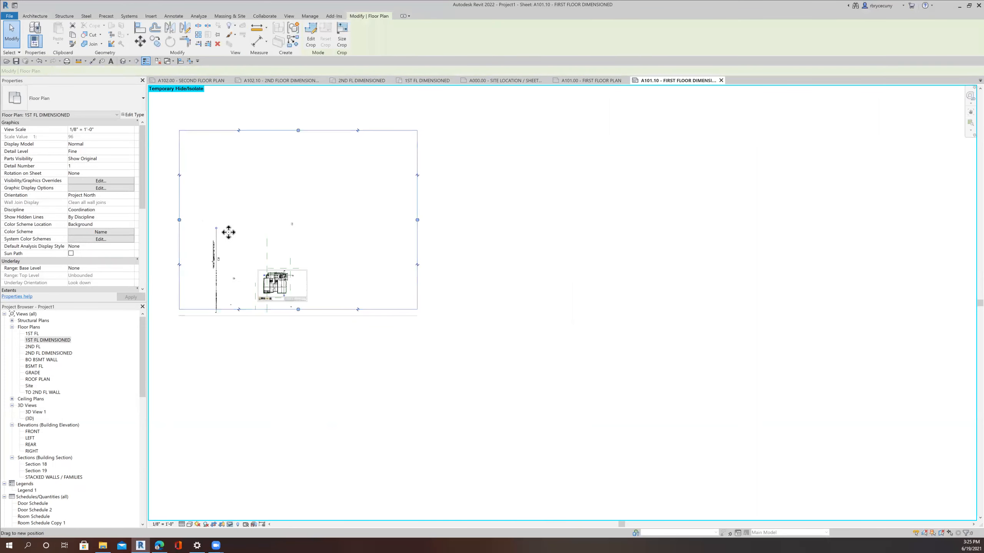
drag(259, 249, 257, 250)
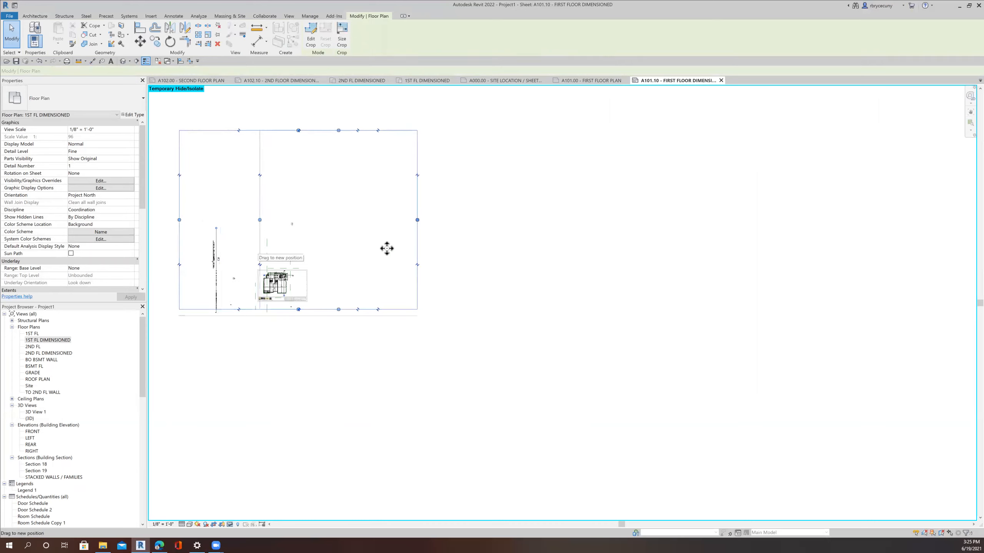
drag(418, 222, 307, 222)
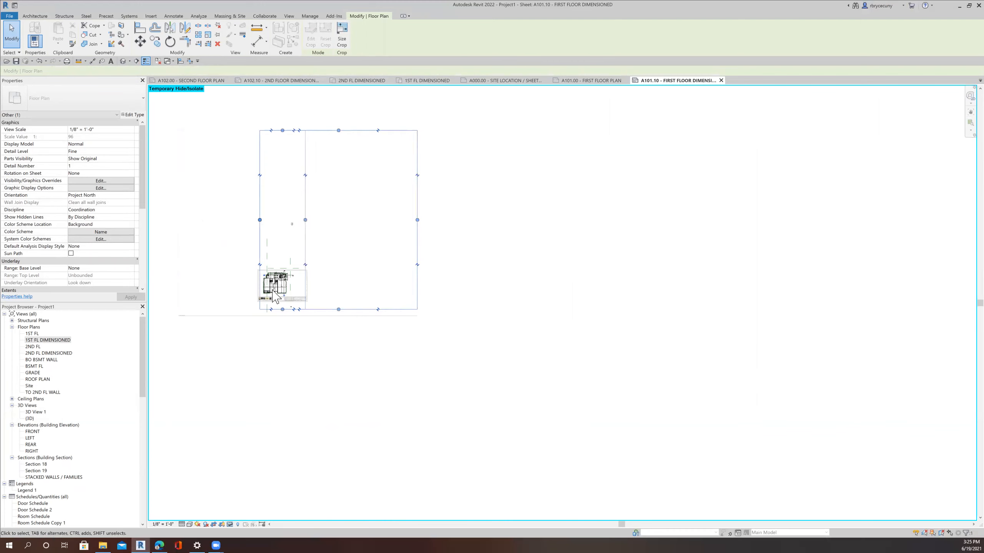
Step: Pull the crop region's bottom edge up to just above the title block and its top edge down to the sheet's upper border
scroll(274, 289, up, 5)
drag(342, 426, 335, 337)
scroll(336, 337, down, 3)
middle_drag(422, 245, 358, 225)
scroll(362, 228, down, 2)
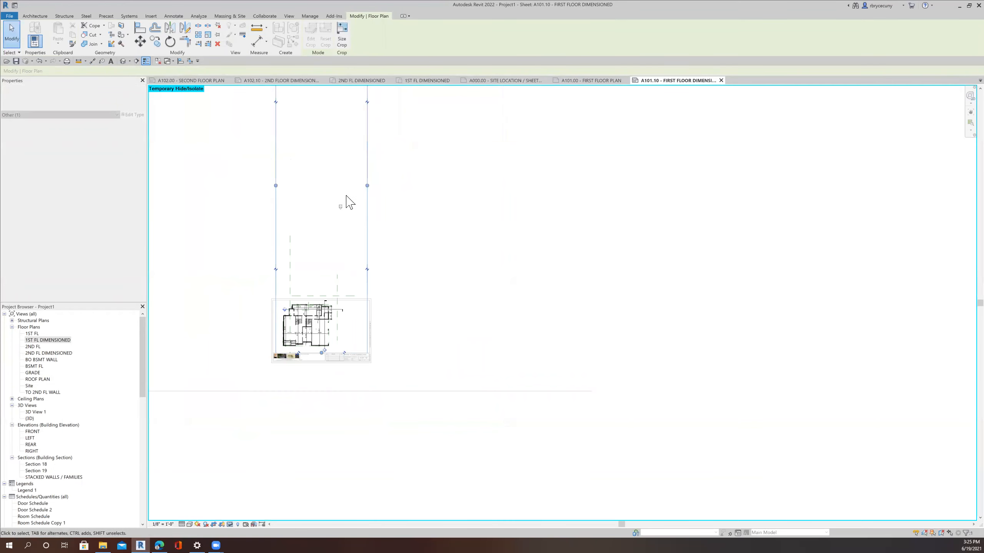
scroll(344, 202, down, 2)
drag(332, 96, 332, 256)
scroll(332, 256, up, 6)
drag(339, 307, 321, 301)
Step: Deselect the crop region and deactivate the first floor view to return to editing the sheet
click(680, 360)
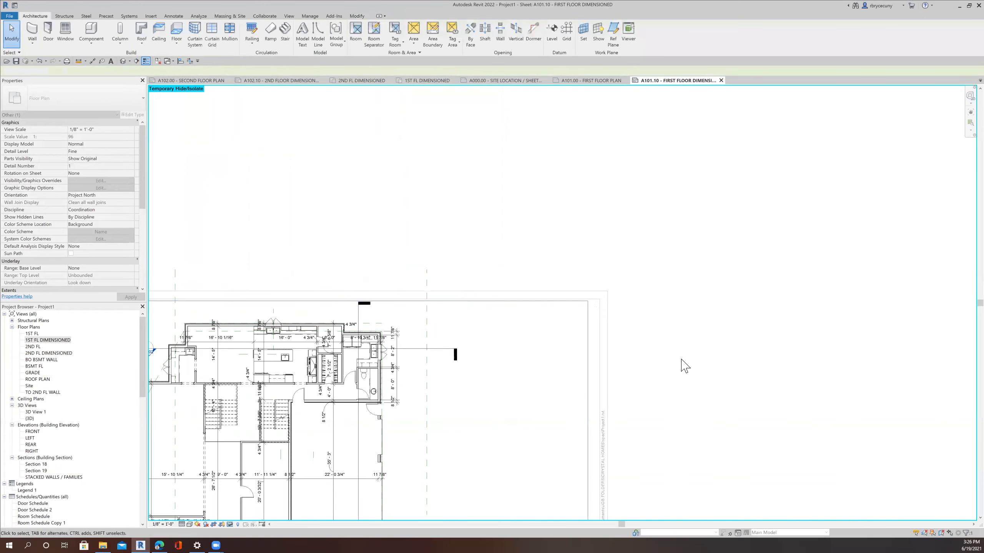
scroll(680, 359, down, 6)
middle_drag(633, 359, 519, 317)
scroll(537, 362, up, 3)
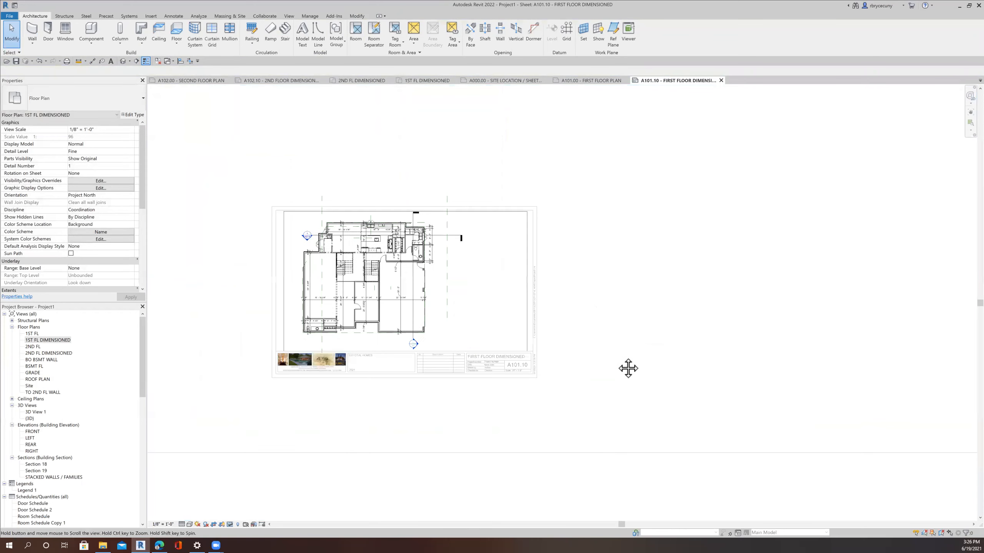
scroll(617, 363, down, 5)
scroll(618, 363, up, 3)
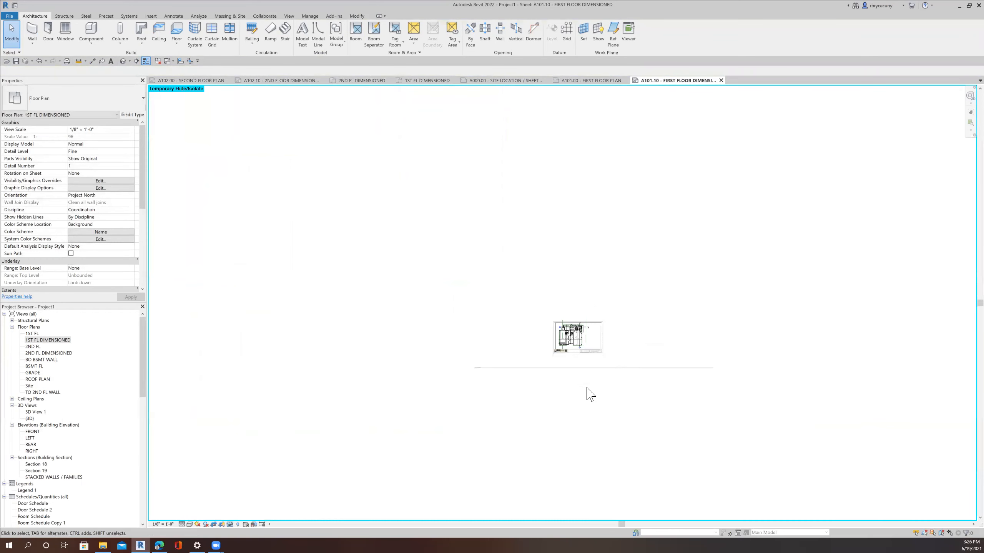
right_click(566, 401)
click(588, 429)
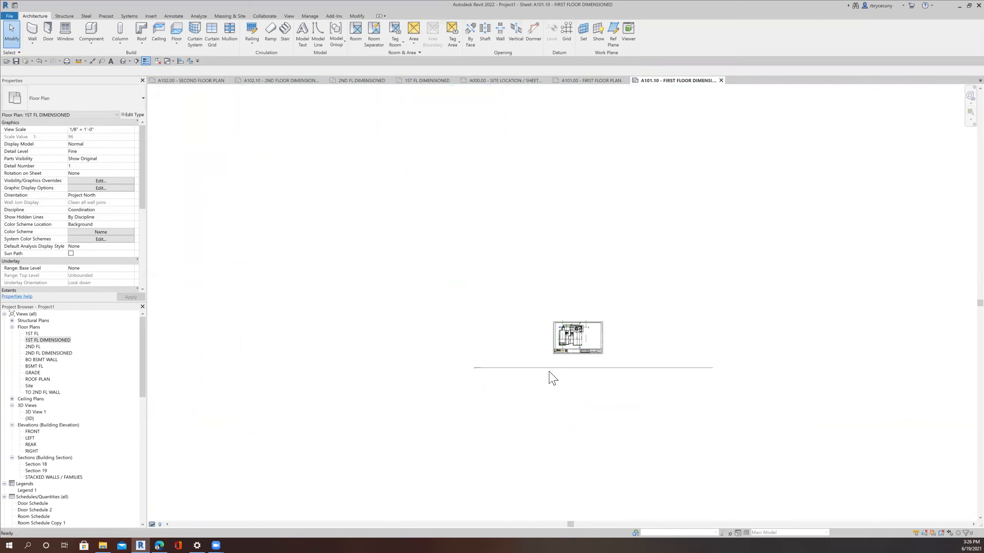
Step: Move the 1ST FL DIMENSIONED view title onto the sheet, just below the lower left corner of the plan
click(573, 361)
drag(572, 361, 656, 347)
scroll(656, 347, up, 8)
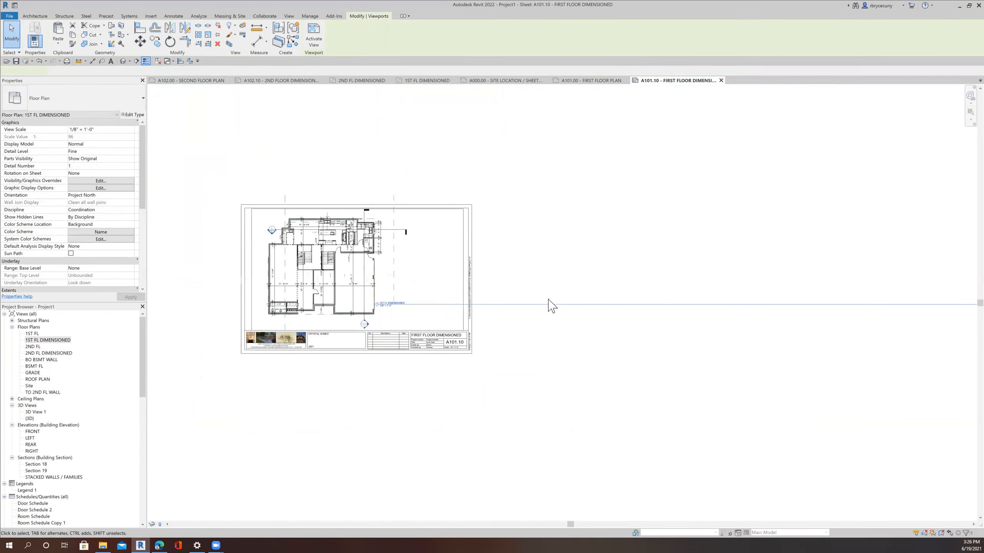
drag(547, 300, 470, 308)
scroll(484, 319, down, 5)
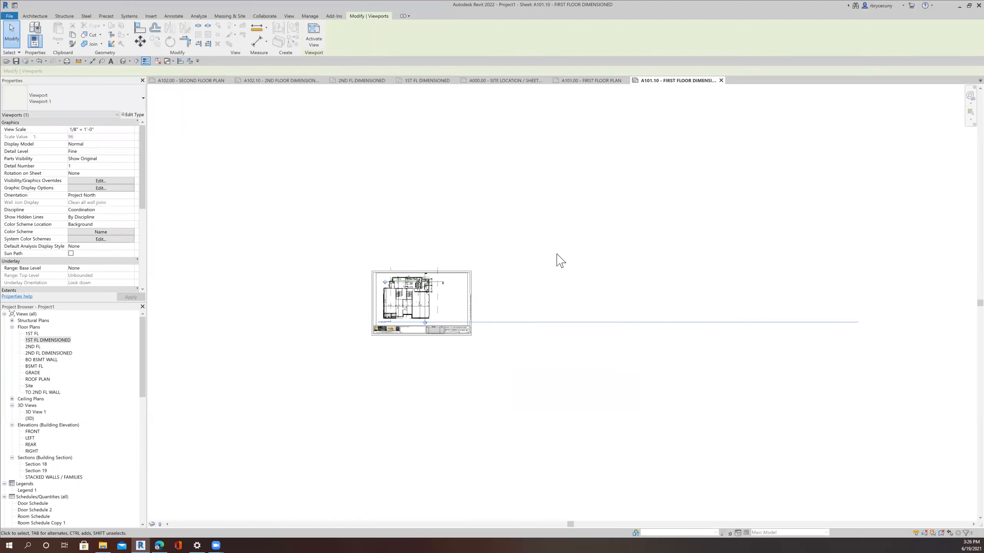
Step: Select the first floor viewport and shorten its overlong title line to a short underline beneath the view name
click(557, 255)
click(857, 323)
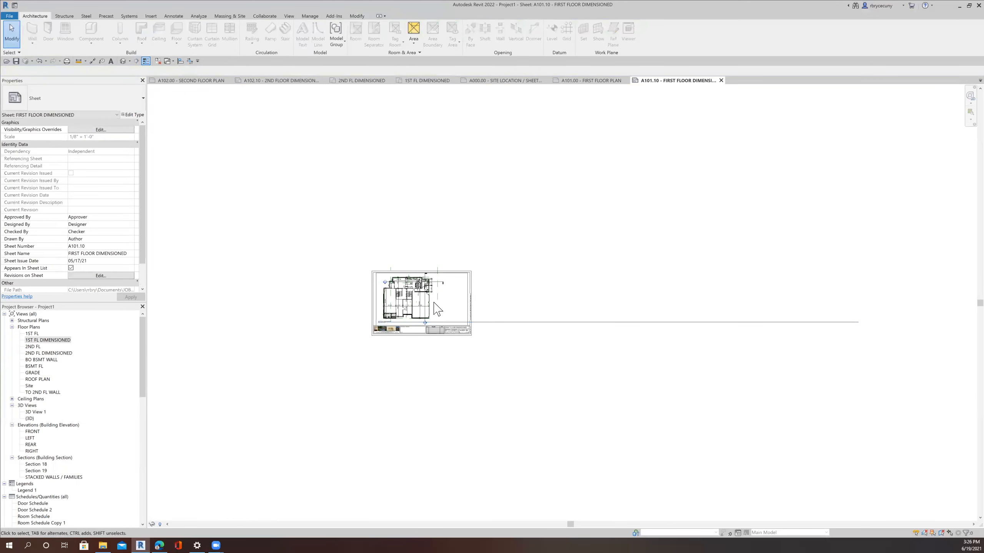
click(412, 306)
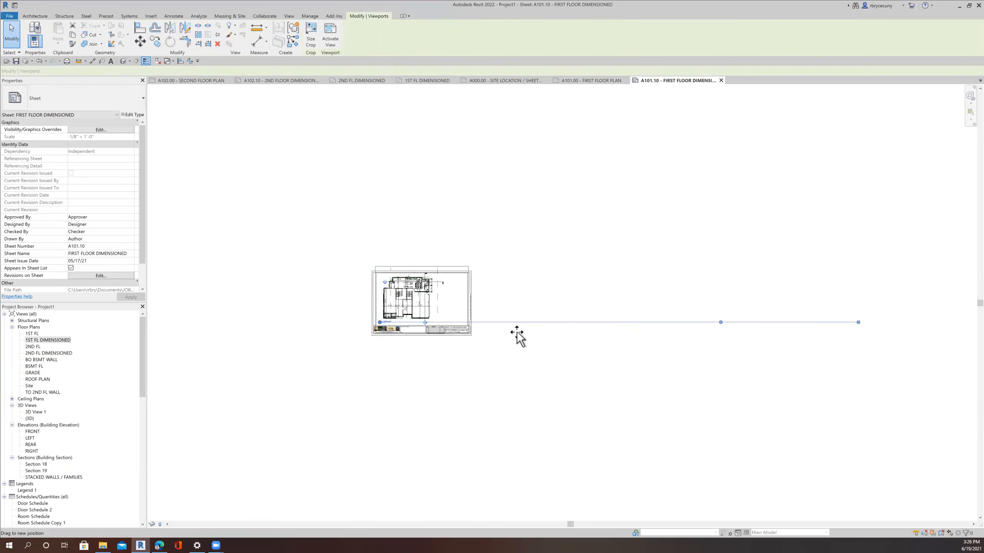
click(397, 382)
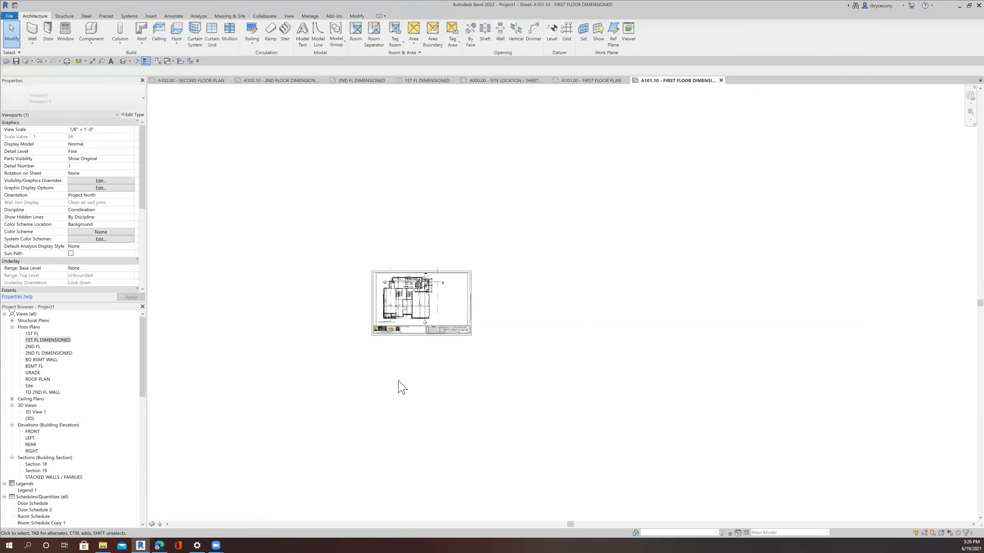
scroll(399, 381, up, 3)
middle_drag(399, 381, 370, 469)
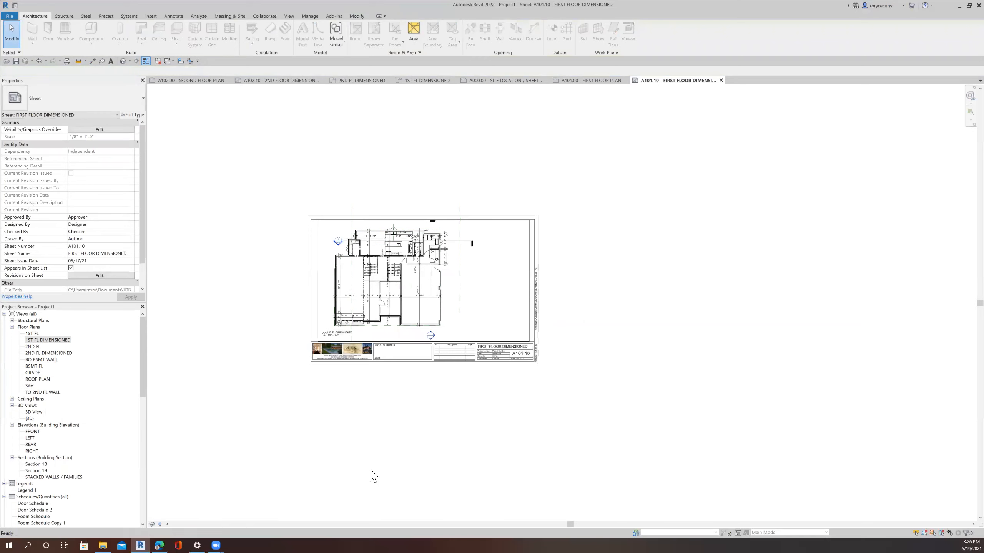
Step: Activate the first floor view on its sheet, hide its crop region, and deactivate the view
scroll(442, 234, up, 5)
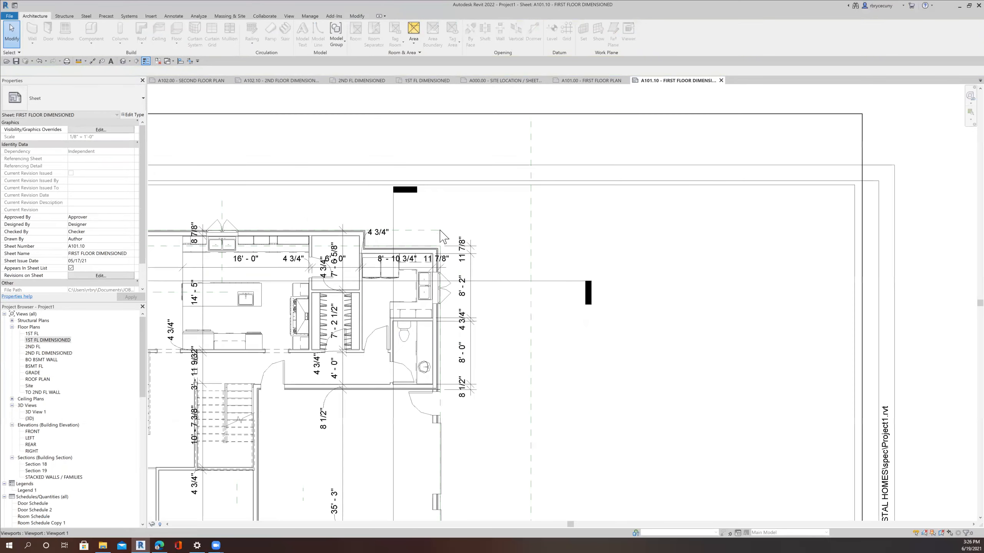
scroll(442, 235, down, 6)
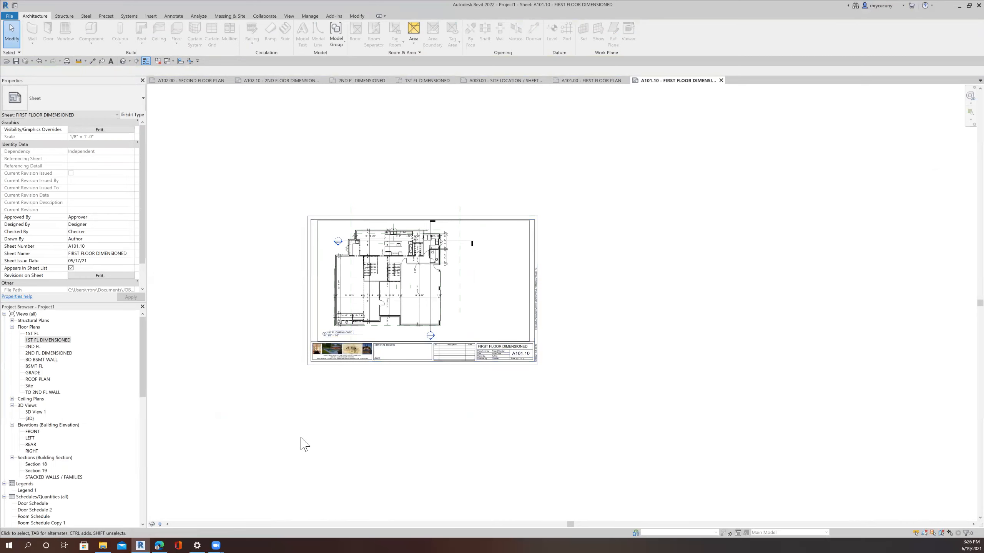
right_click(487, 290)
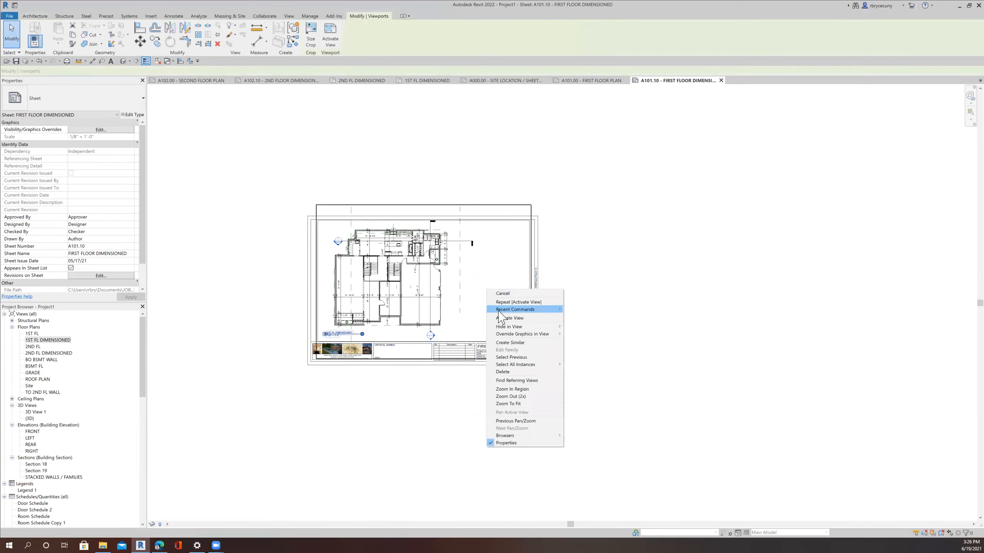
click(501, 318)
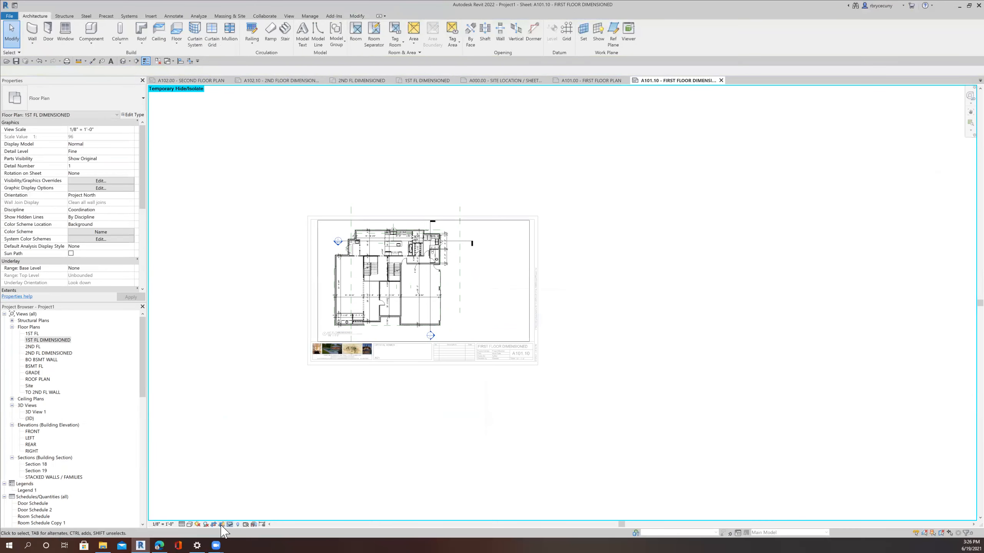
right_click(290, 420)
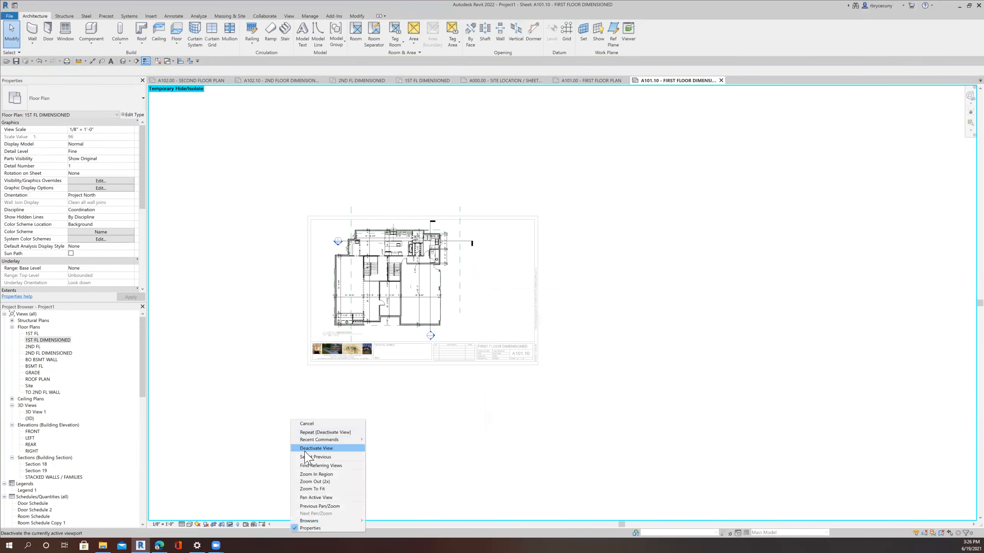
click(304, 449)
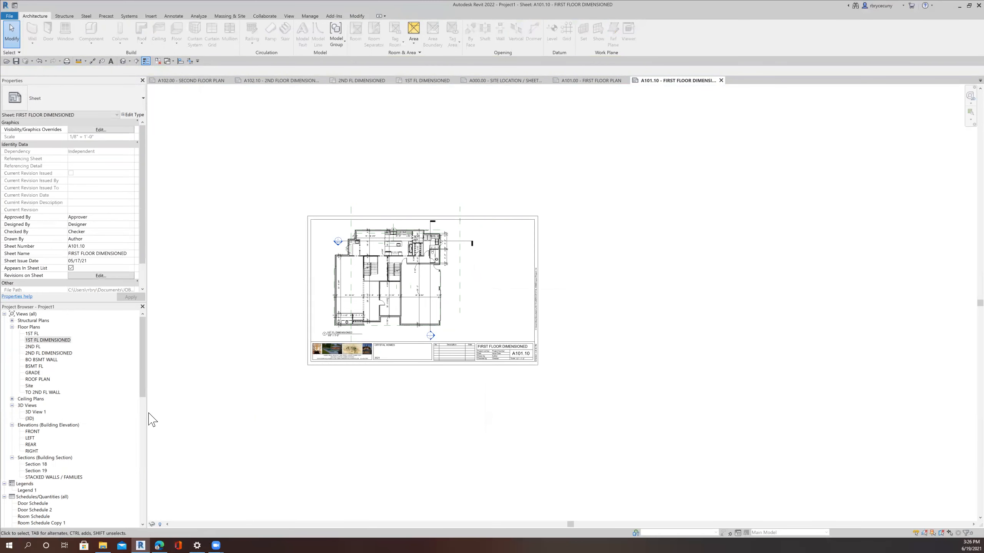
Step: Open the A102.00 SECOND FLOOR PLAN sheet and switch to the A102.10 2ND FLOOR DIMENSIONED sheet
scroll(38, 352, down, 8)
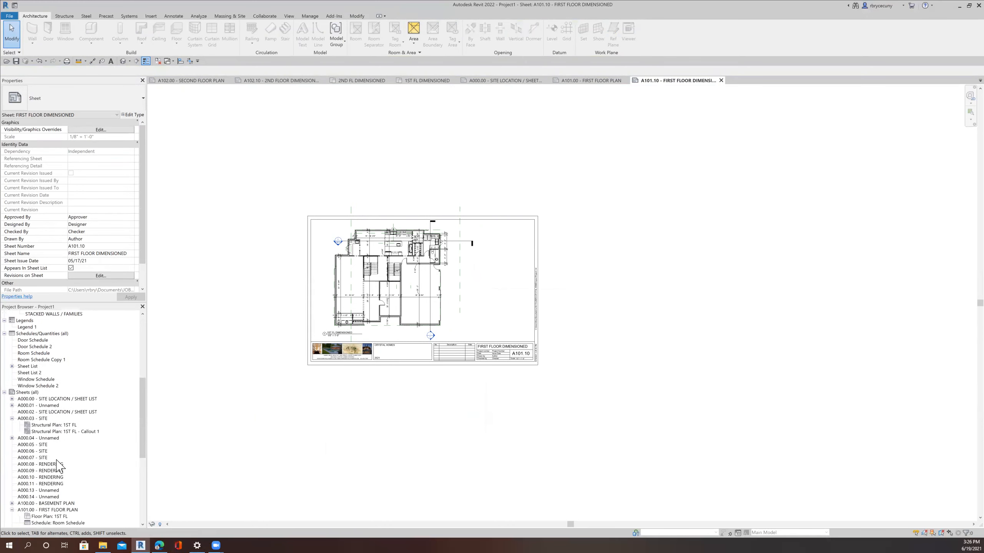
scroll(58, 467, down, 2)
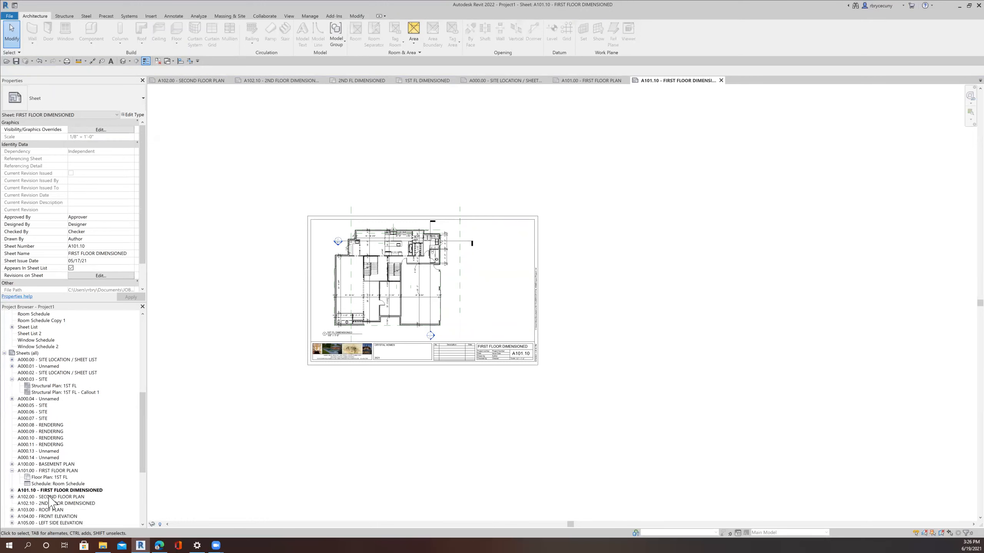
double_click(50, 497)
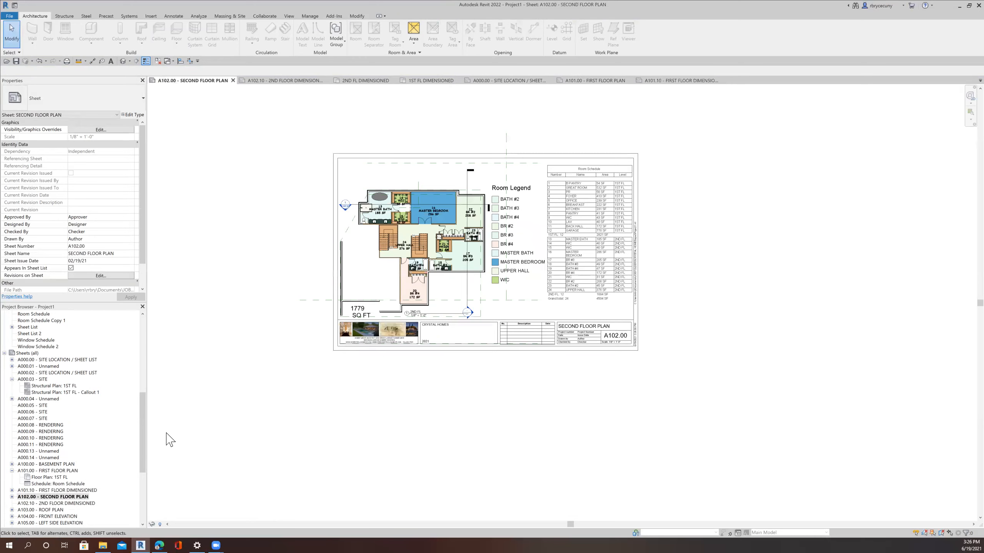
double_click(58, 504)
Step: Place the 2ND FL DIMENSIONED floor plan on the sheet and nudge it up so the plan clears the title block
scroll(45, 387, up, 2)
scroll(46, 387, up, 8)
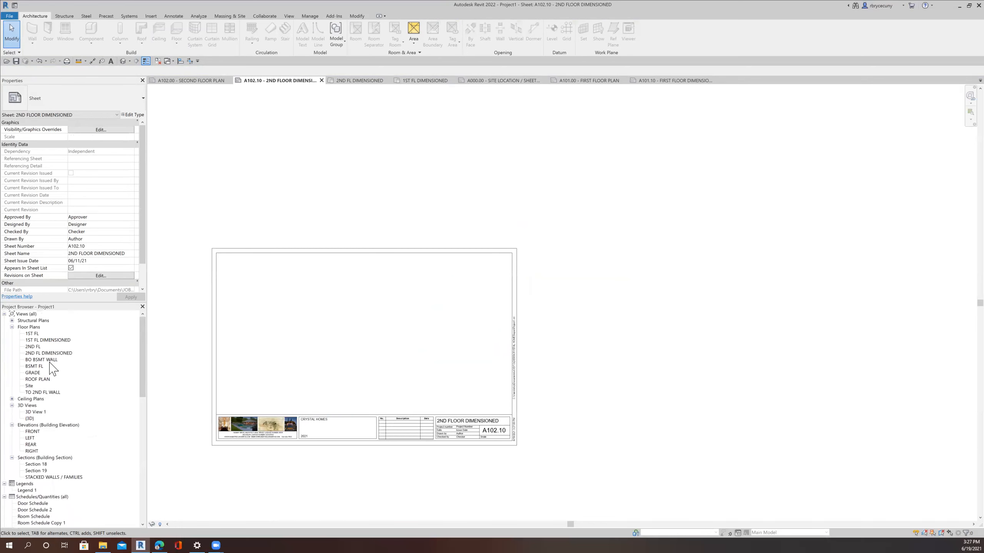
click(43, 354)
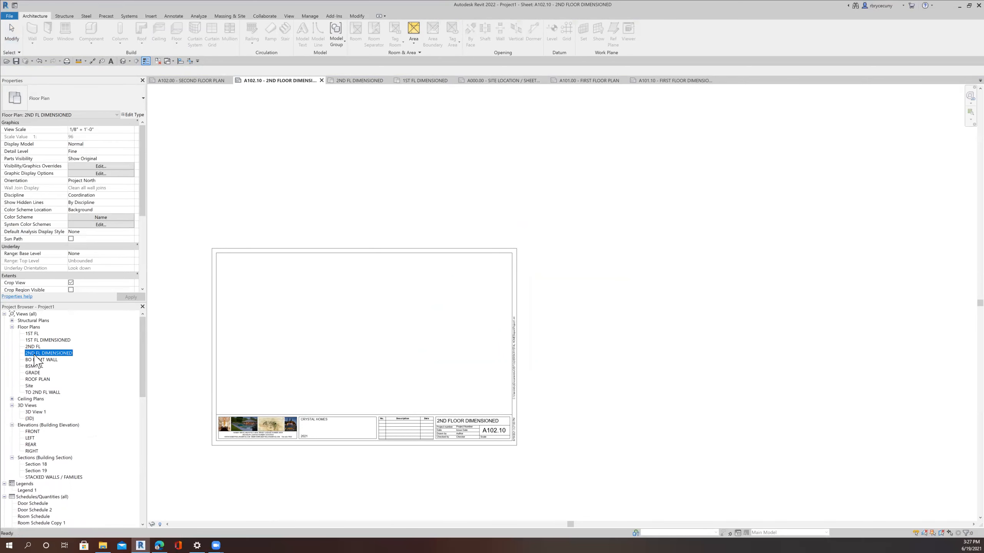
click(315, 349)
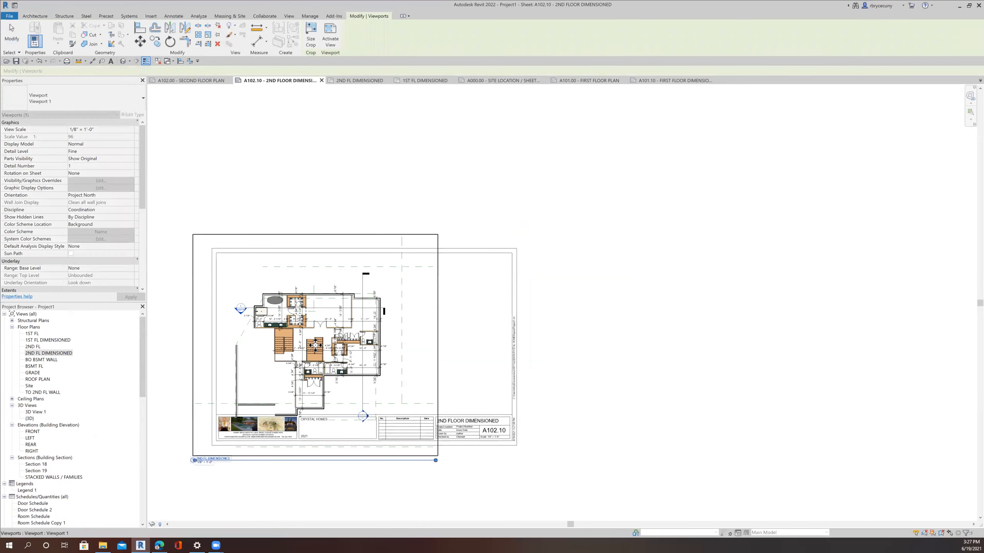
key(Up)
key(Up)
key(Up)
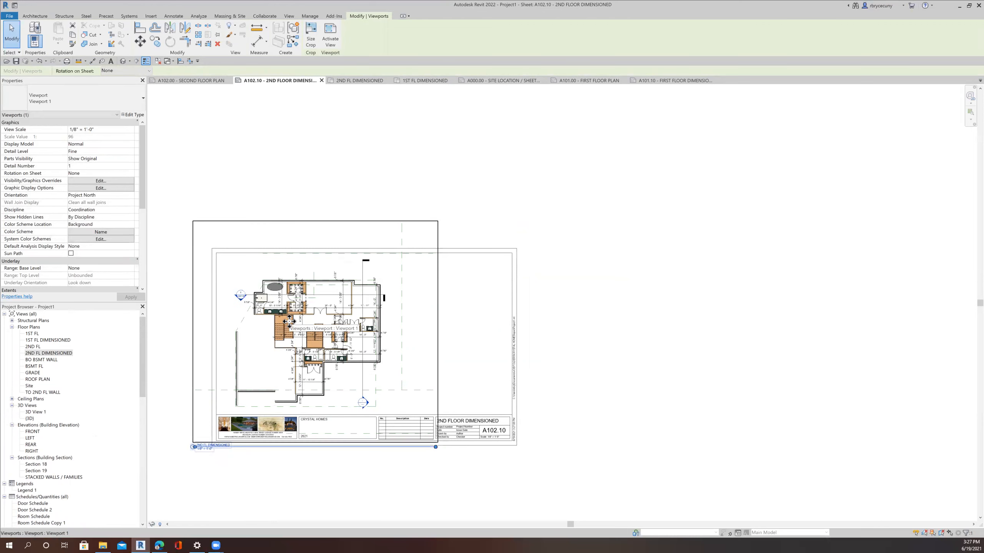
click(308, 495)
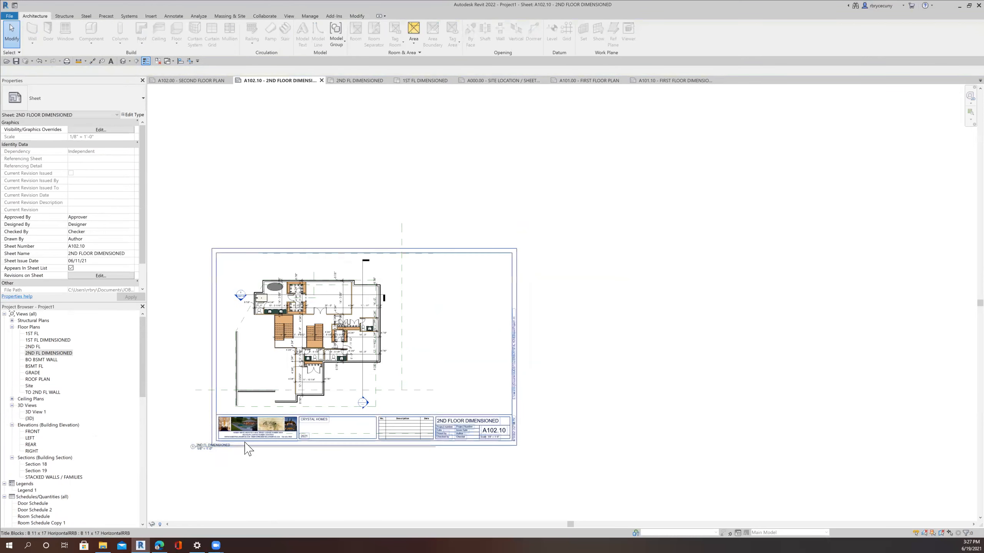
Step: Move the second floor view title to just above the title block and shorten its title line to the view name
drag(246, 446, 278, 406)
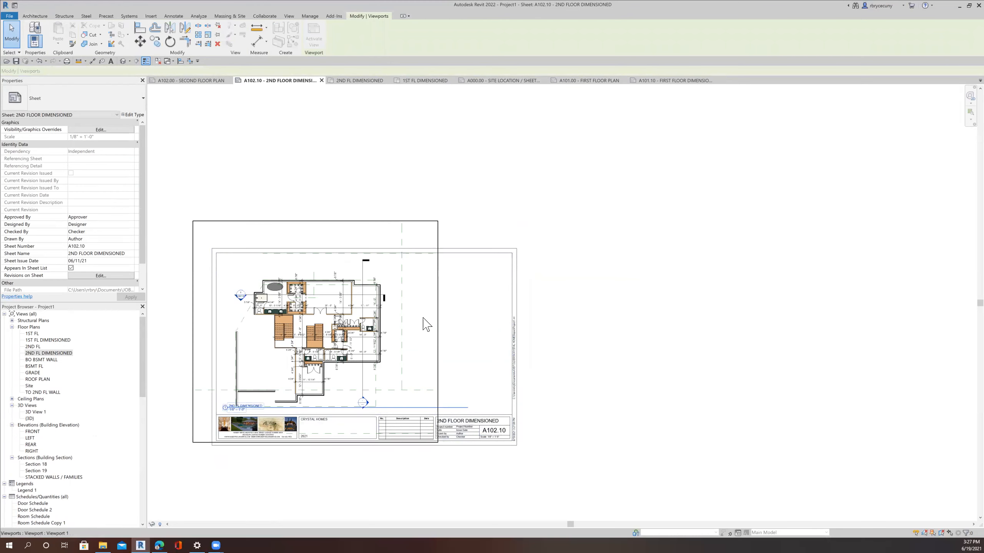
click(464, 408)
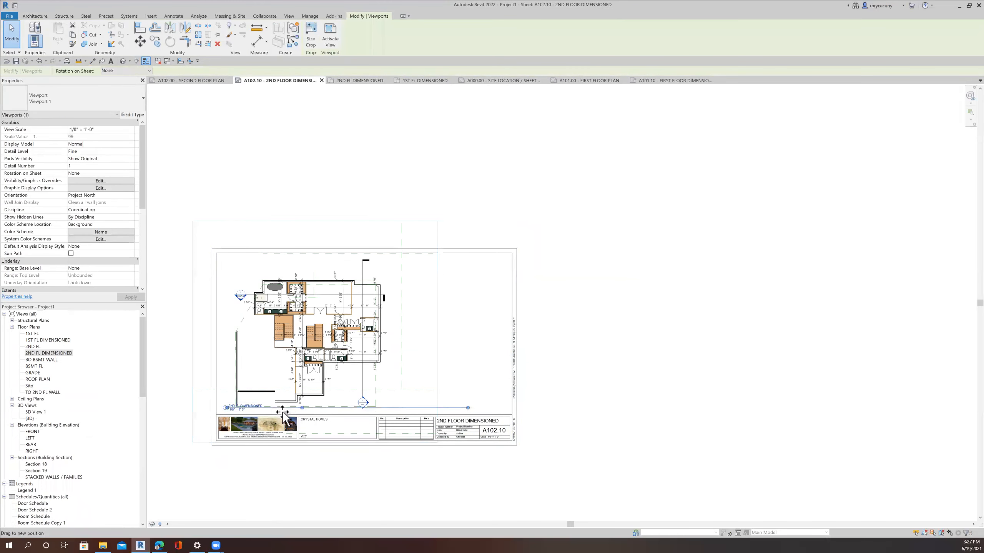
click(604, 396)
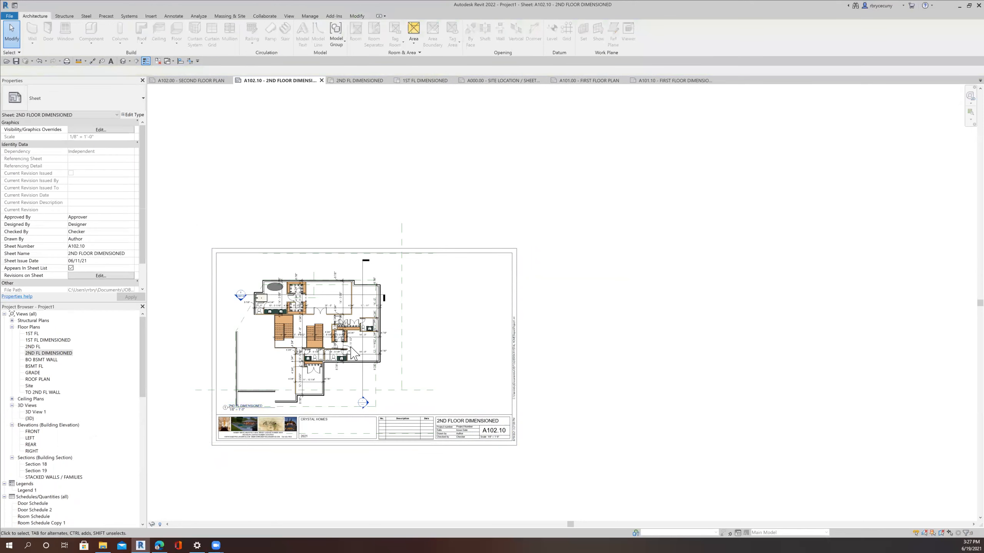
Step: Activate the second floor view on the sheet to check its crop region, and deactivate it again
right_click(237, 283)
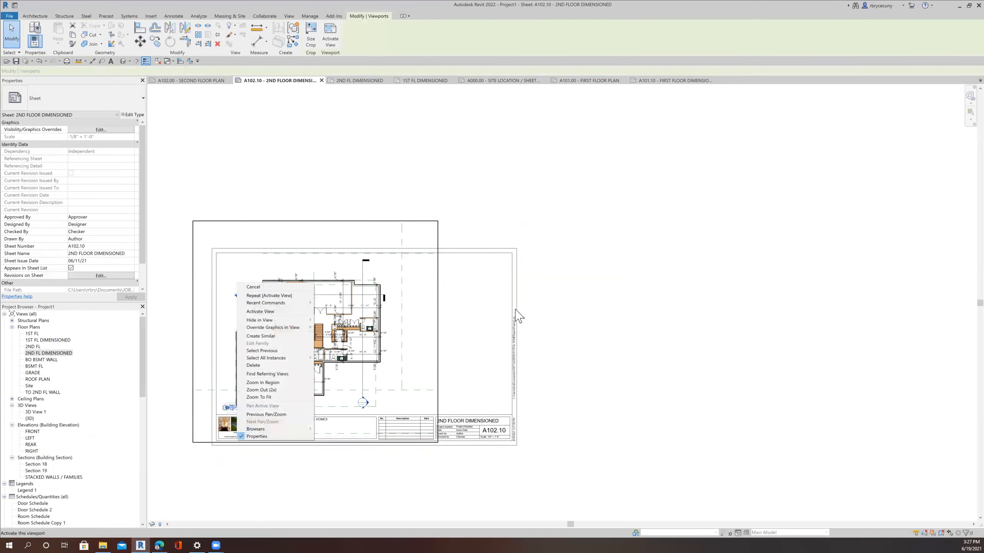
key(Escape)
right_click(410, 326)
click(426, 344)
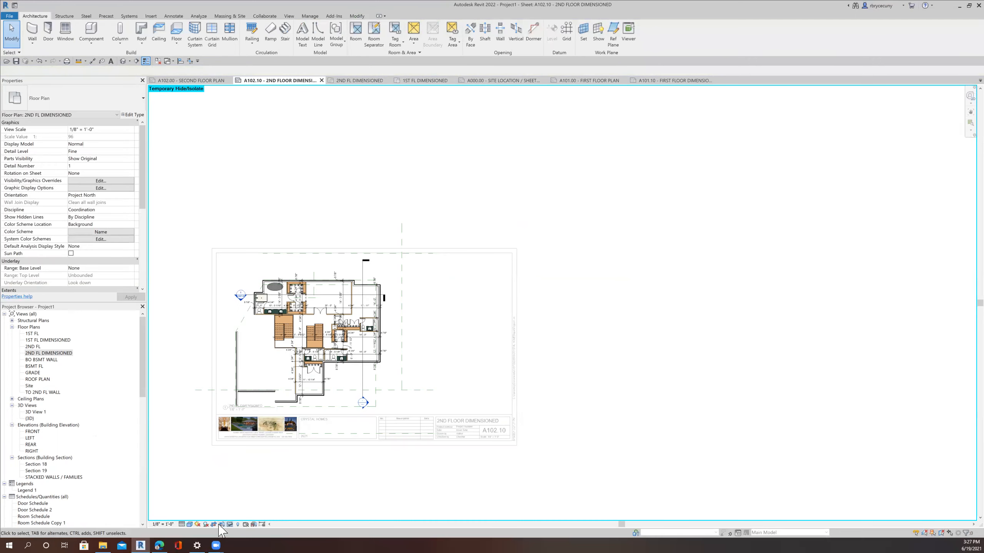
right_click(595, 344)
click(619, 373)
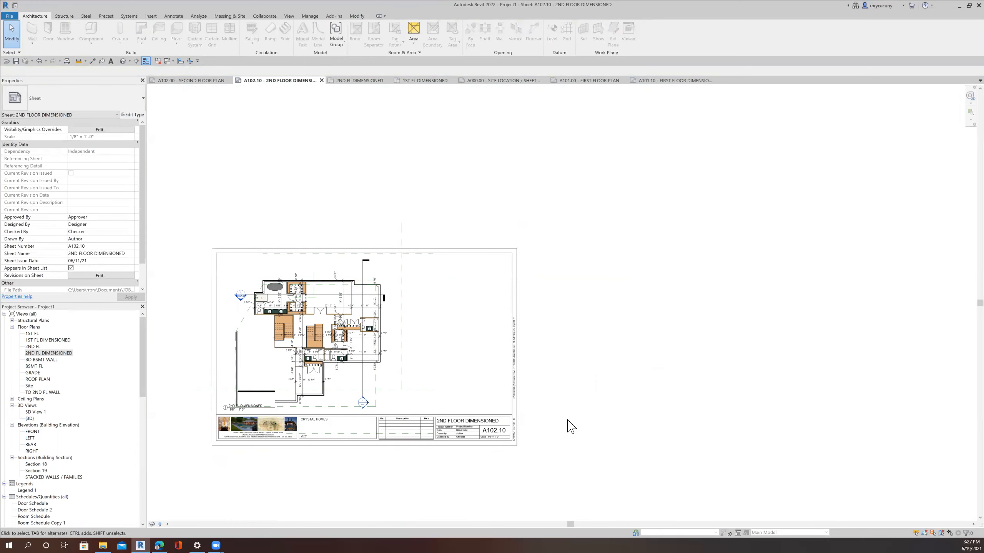
Step: Check the A102.10 sheet's title block and save the project
scroll(571, 426, down, 2)
middle_drag(613, 344, 659, 211)
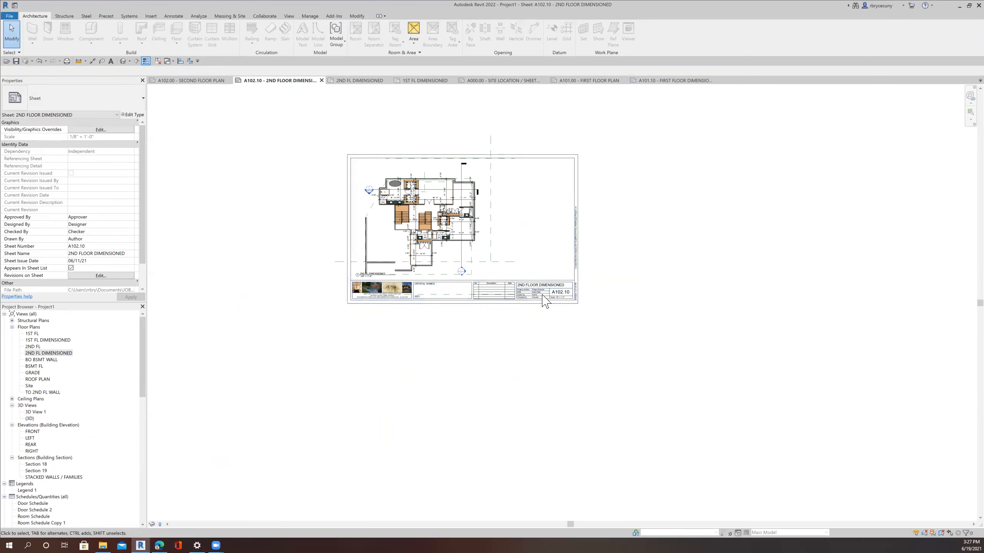
scroll(542, 296, up, 3)
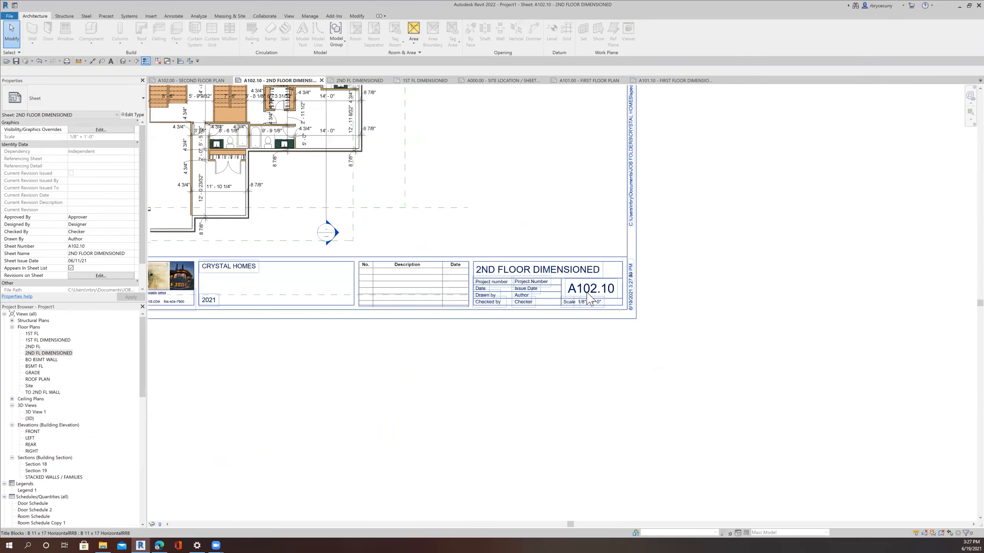
scroll(588, 295, down, 4)
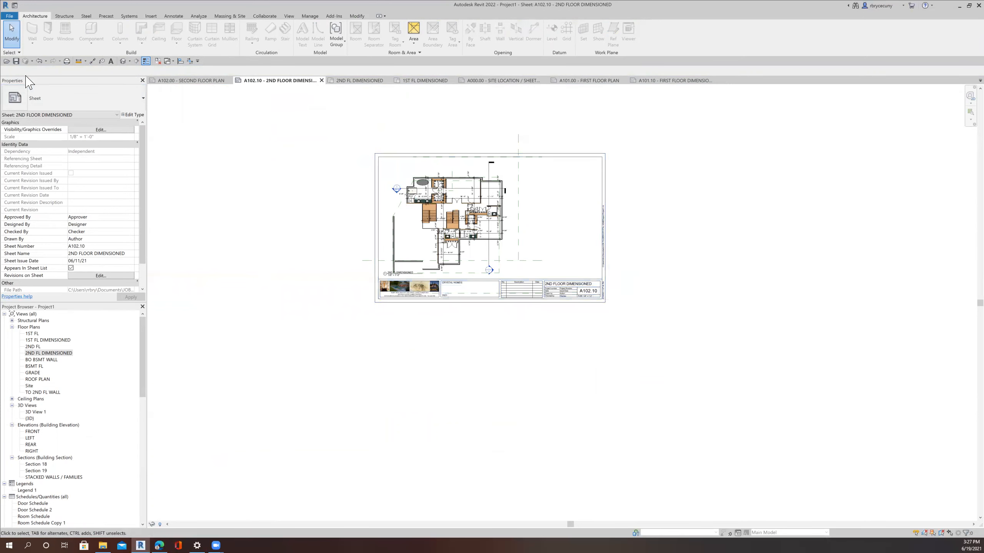
click(16, 61)
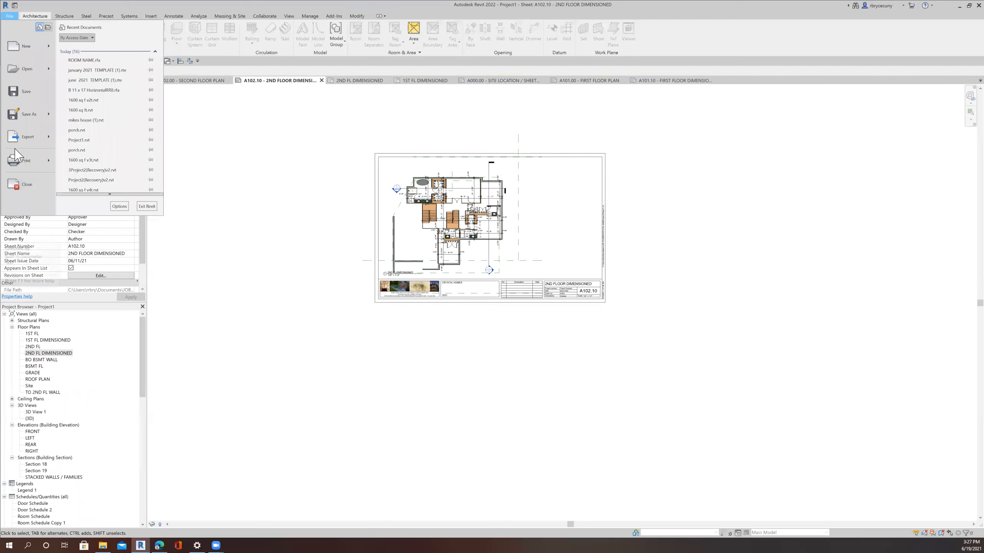
Step: Start printing with Microsoft Print to PDF and set up Tabloid paper size with the Zoom option instead of Fit to page
click(21, 160)
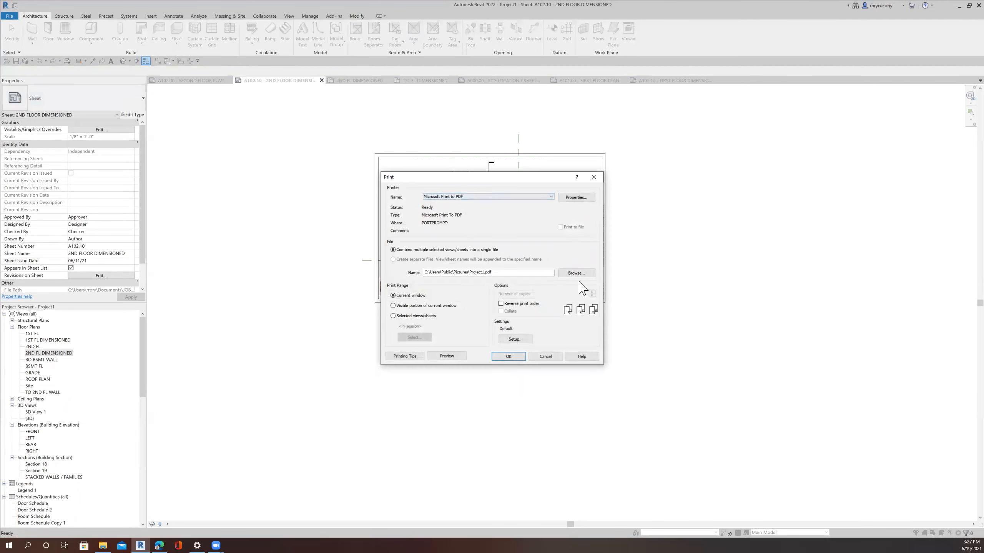
click(516, 340)
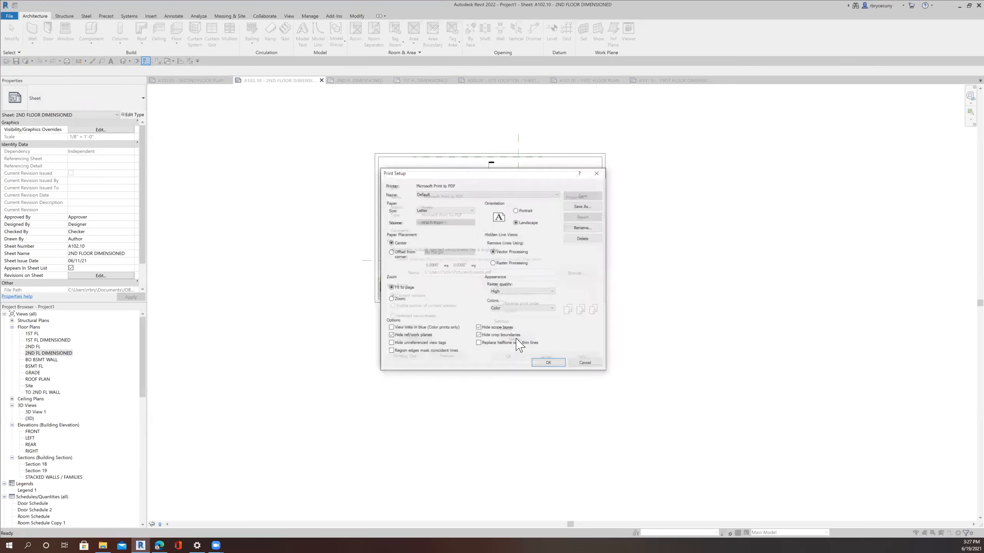
click(431, 210)
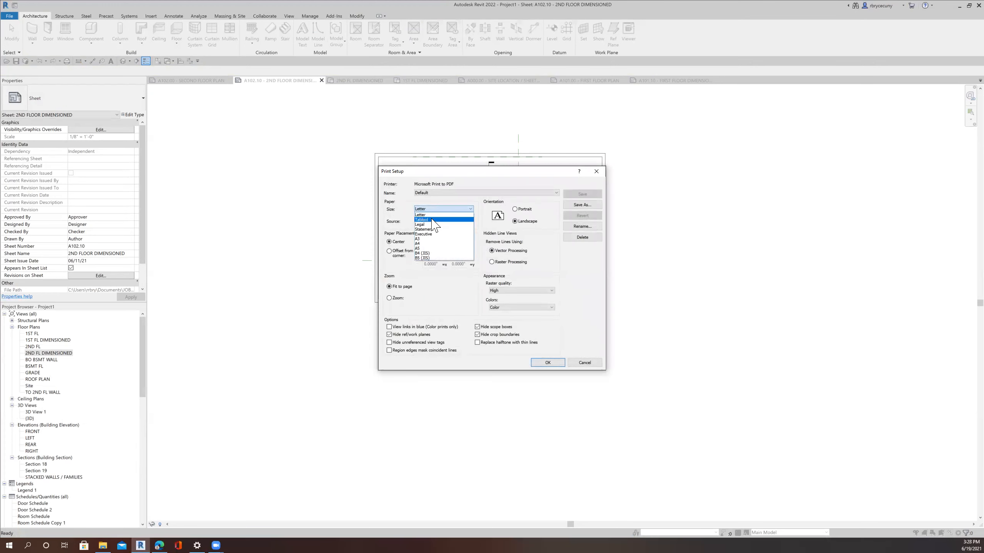
click(434, 224)
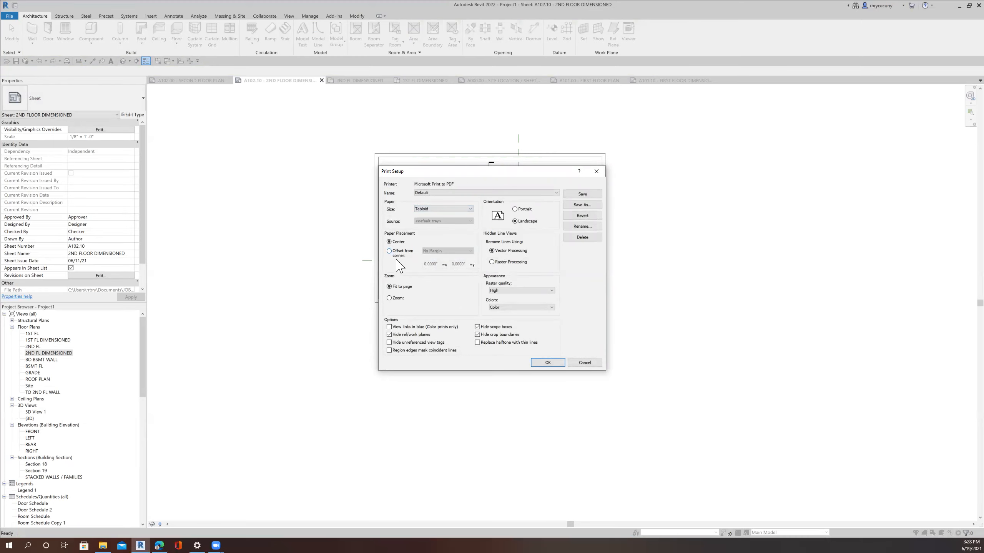
click(389, 297)
click(547, 363)
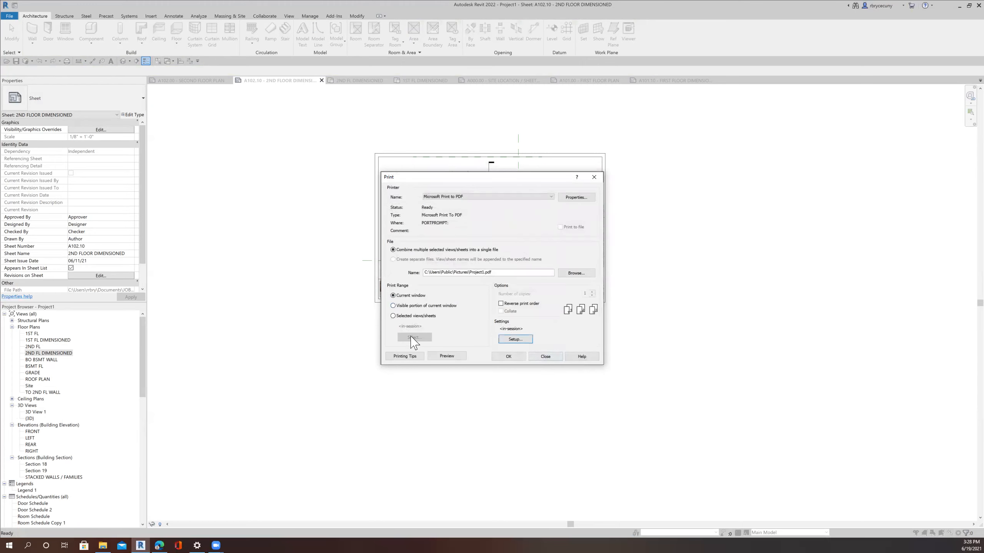
Step: Set the print range to selected sheets only and choose A101.00, A101.10, A102.00 and A102.10
click(393, 316)
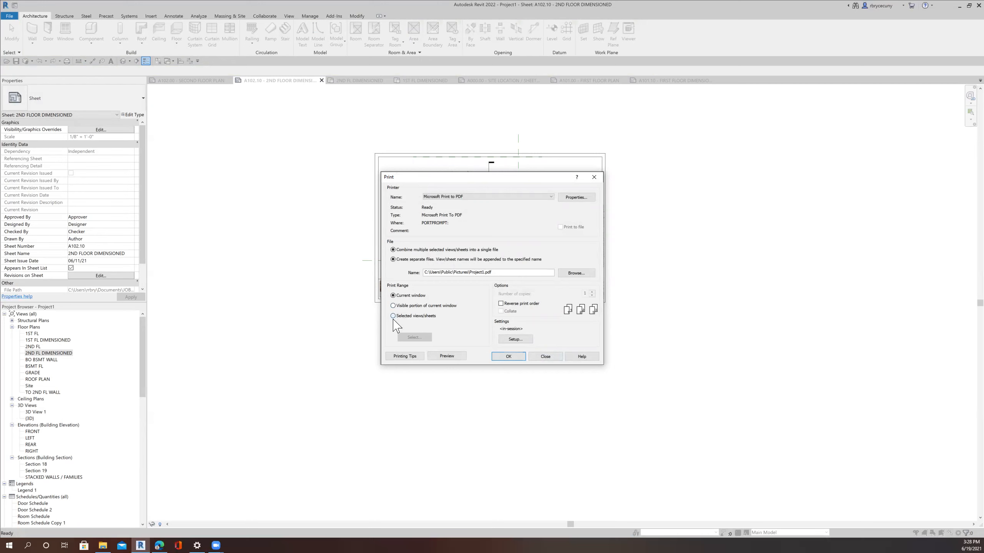
click(414, 337)
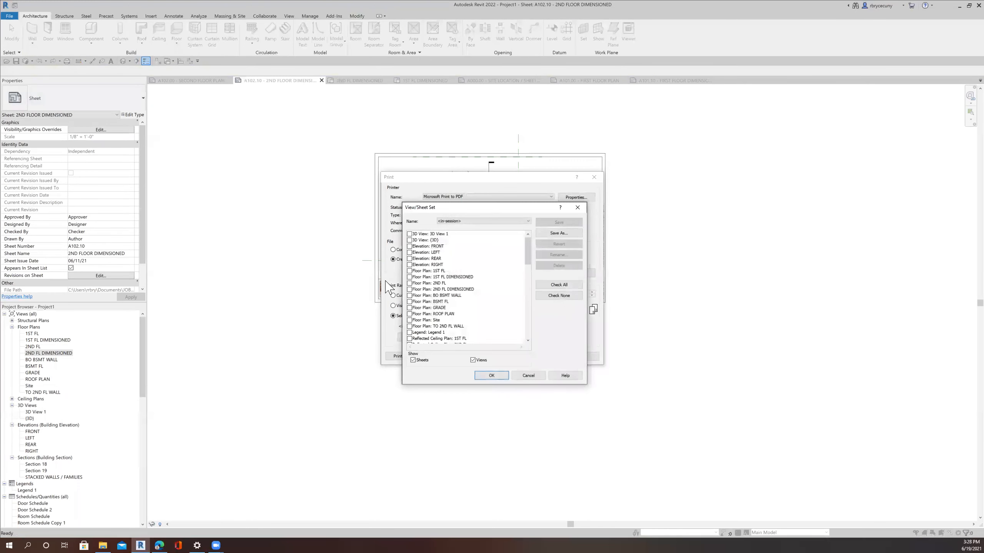
click(473, 360)
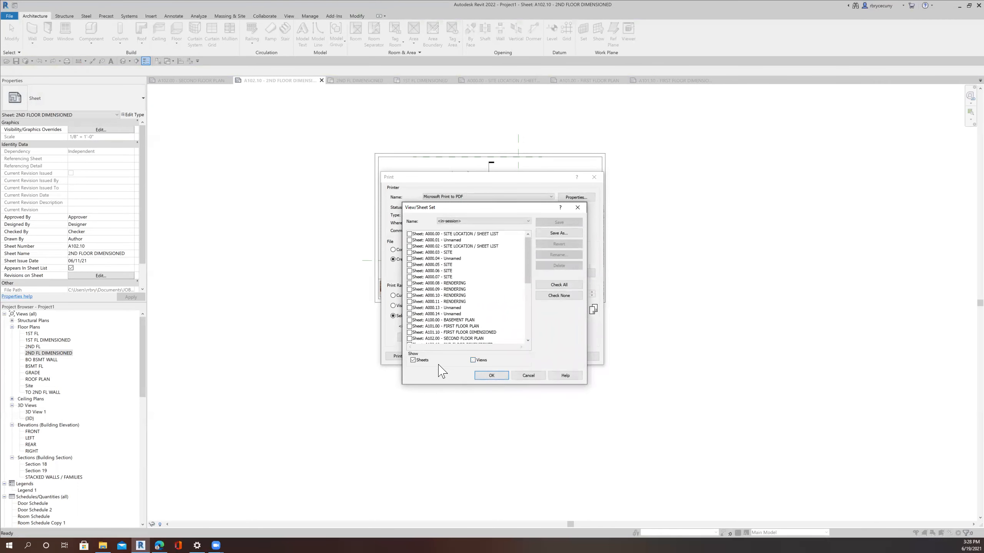
scroll(468, 326, down, 1)
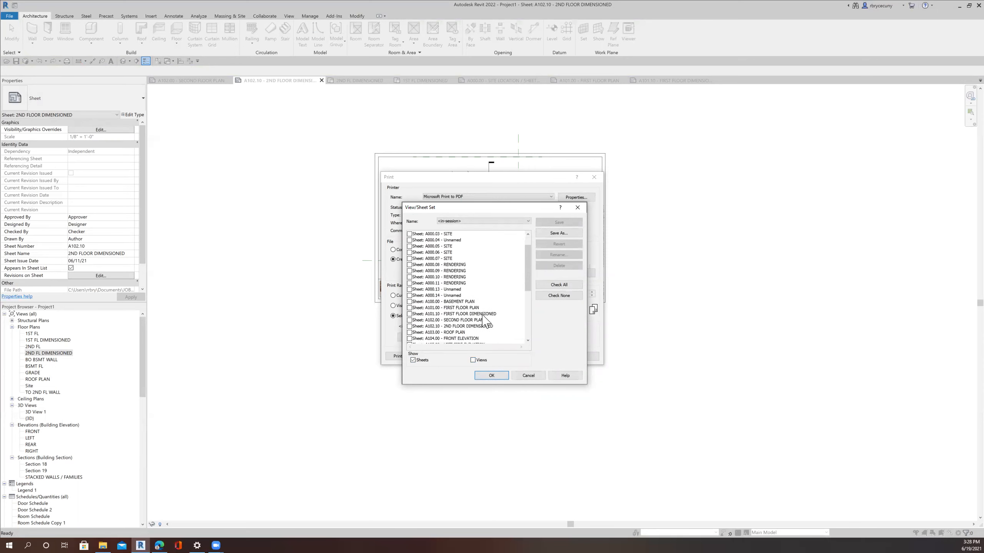
click(410, 308)
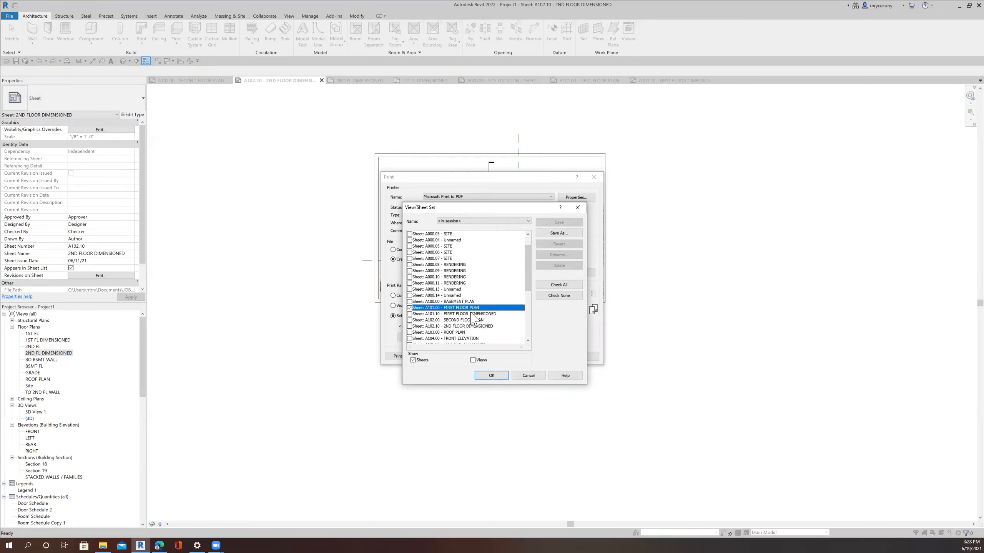
click(409, 314)
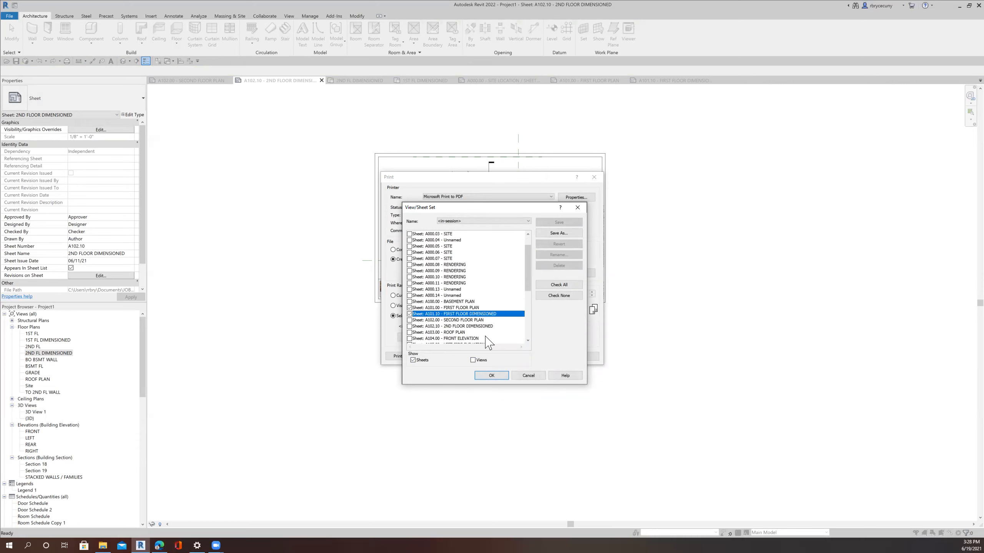
scroll(488, 342, down, 3)
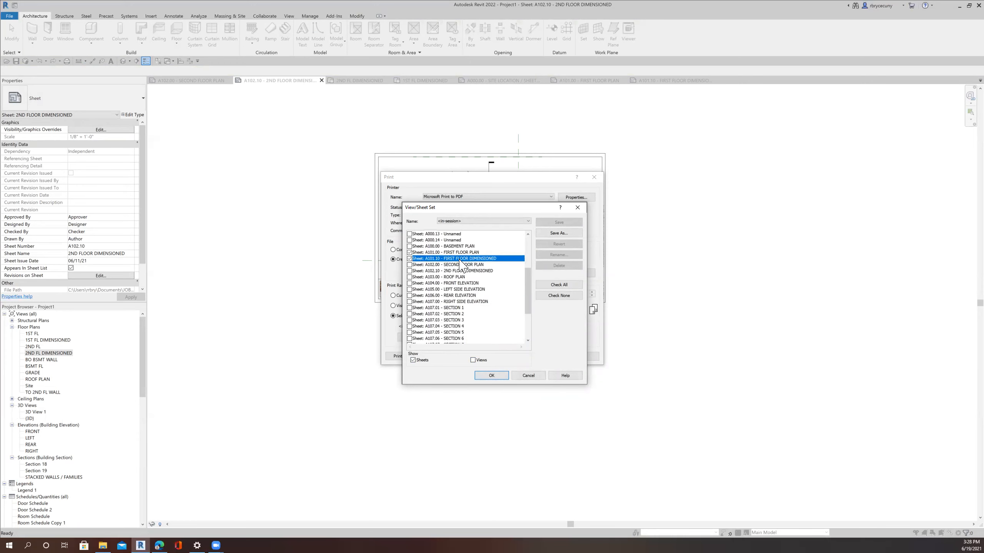
scroll(461, 264, up, 1)
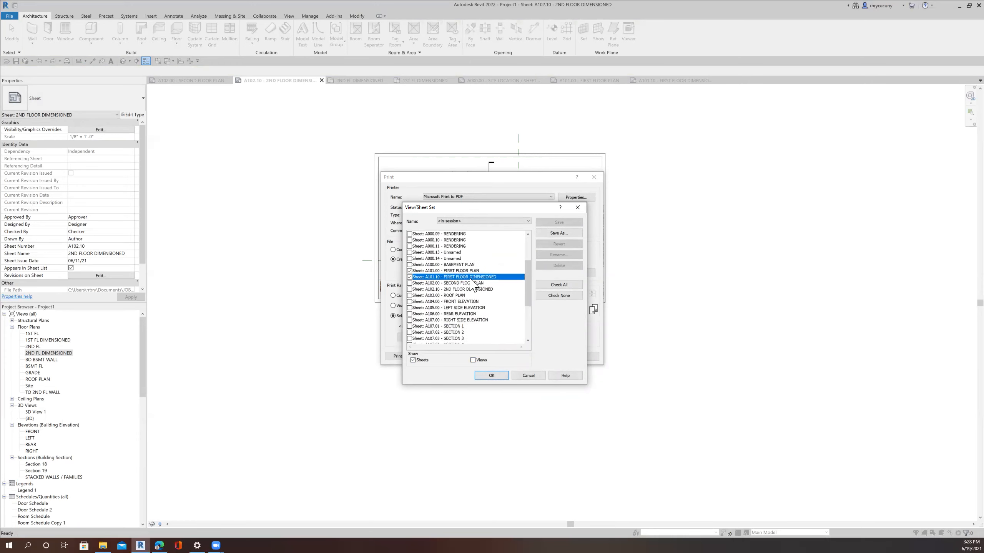
click(409, 283)
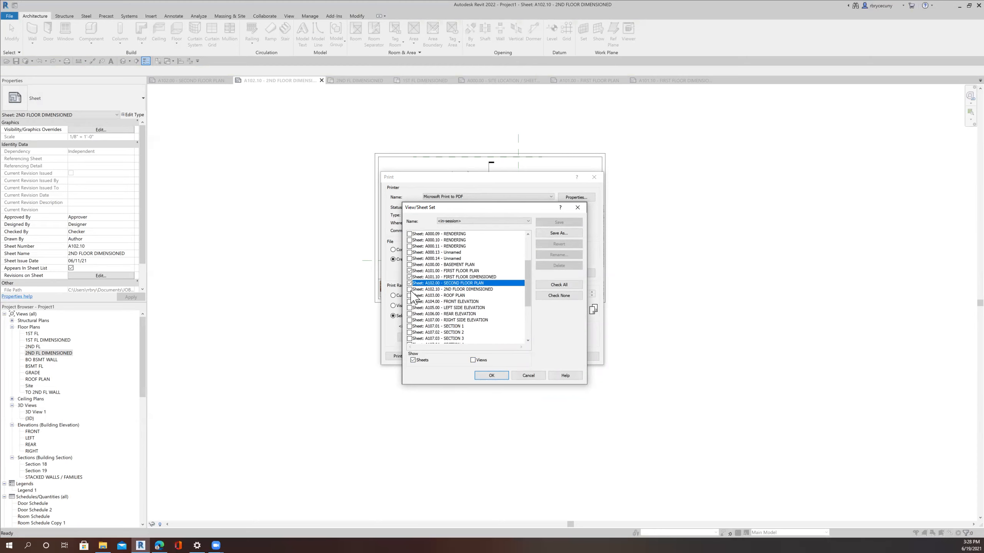
click(409, 289)
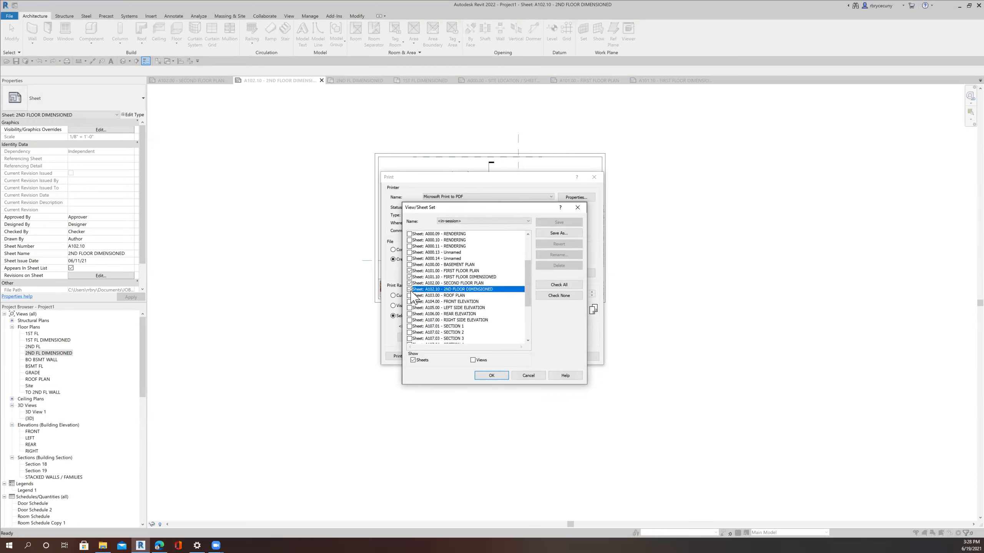
click(497, 375)
click(511, 279)
Step: Combine the selected sheets into a single file and print them with Temporary Hide/Isolate mode left on
click(392, 249)
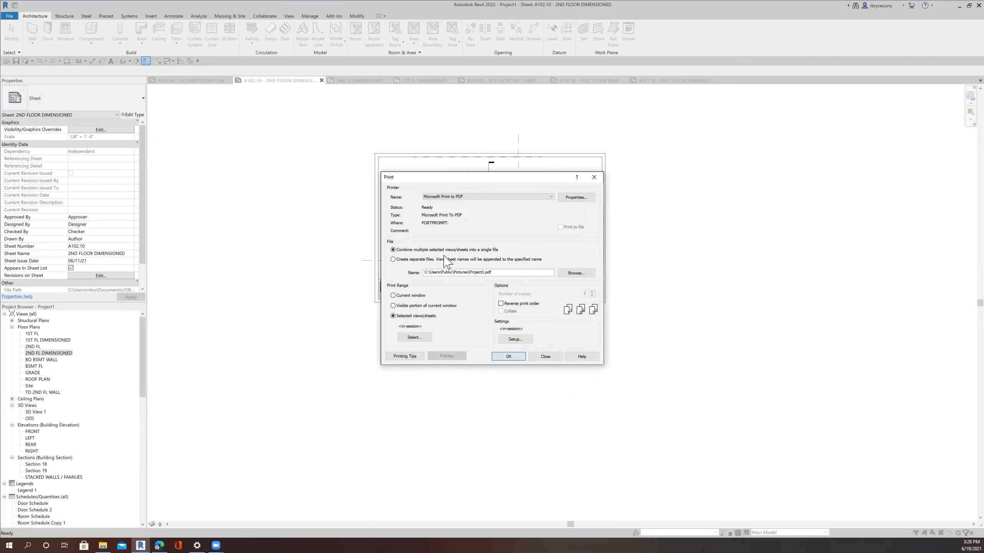
click(508, 356)
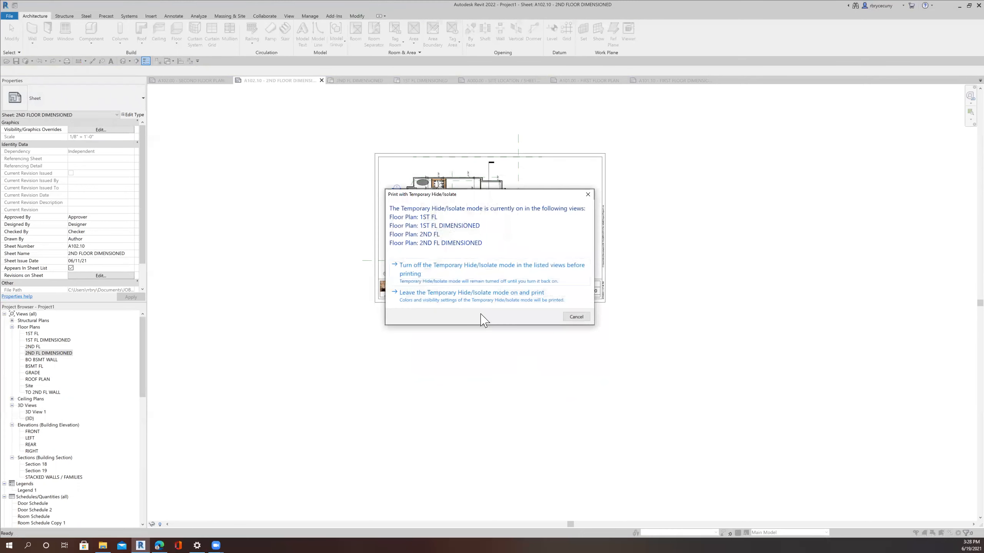
click(456, 297)
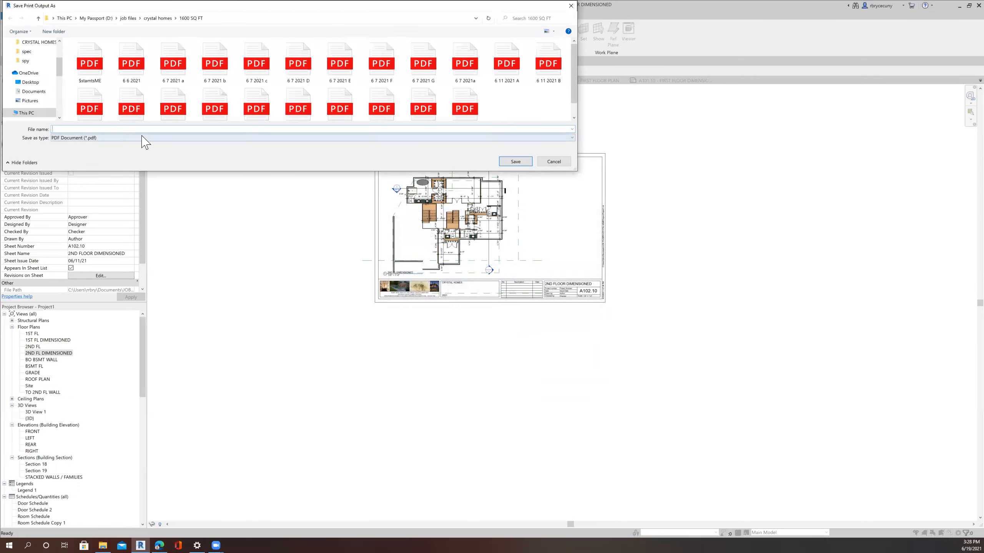
Step: Create a folder named 4000 SQ FT inside the crystal homes folder and open it as the save location
click(159, 18)
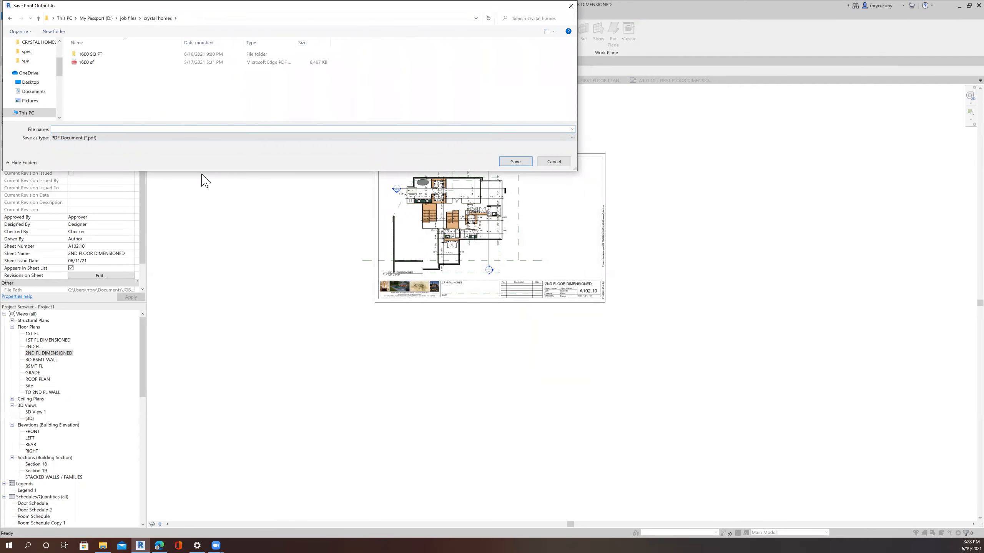
right_click(131, 104)
mouse_move(116, 176)
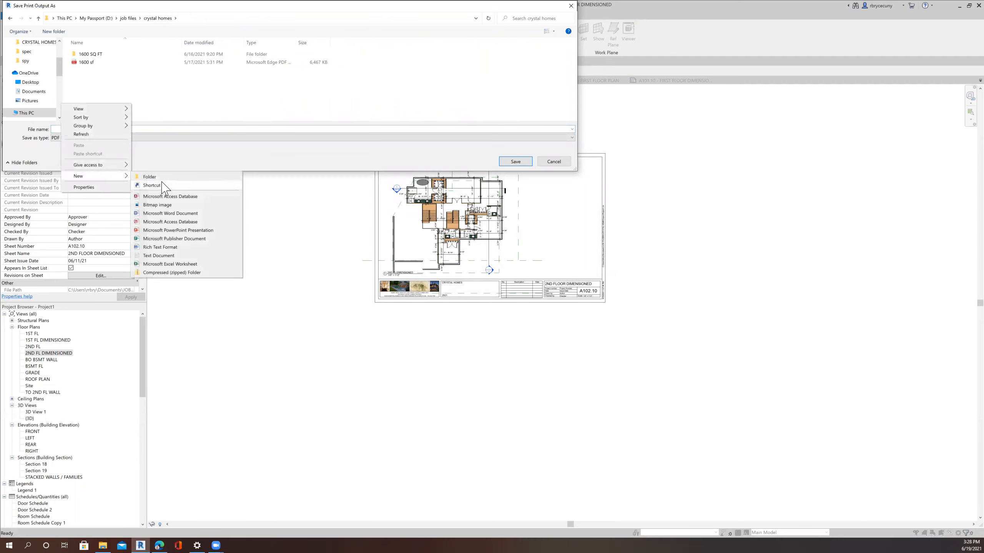
click(150, 177)
text(4000 SQ FT)
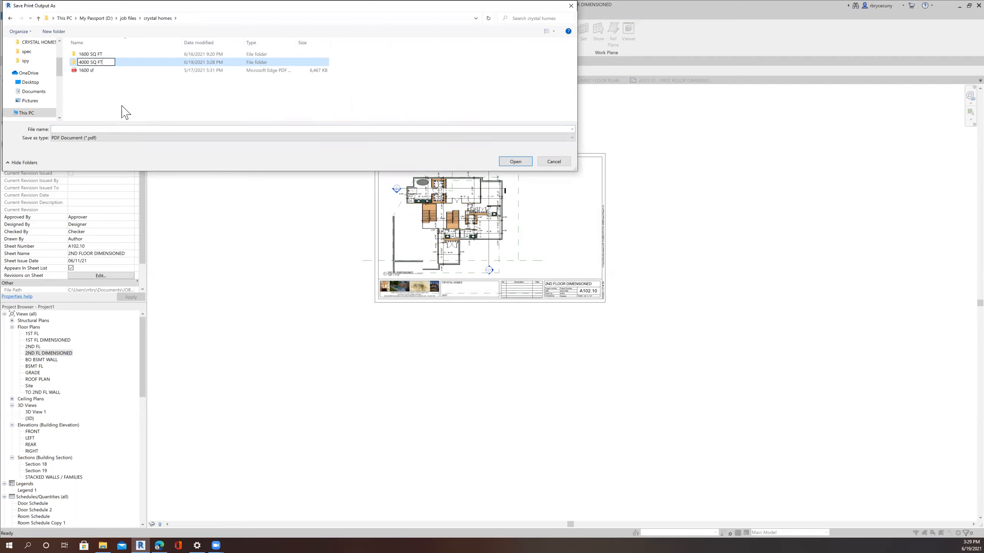
key(Return)
double_click(103, 62)
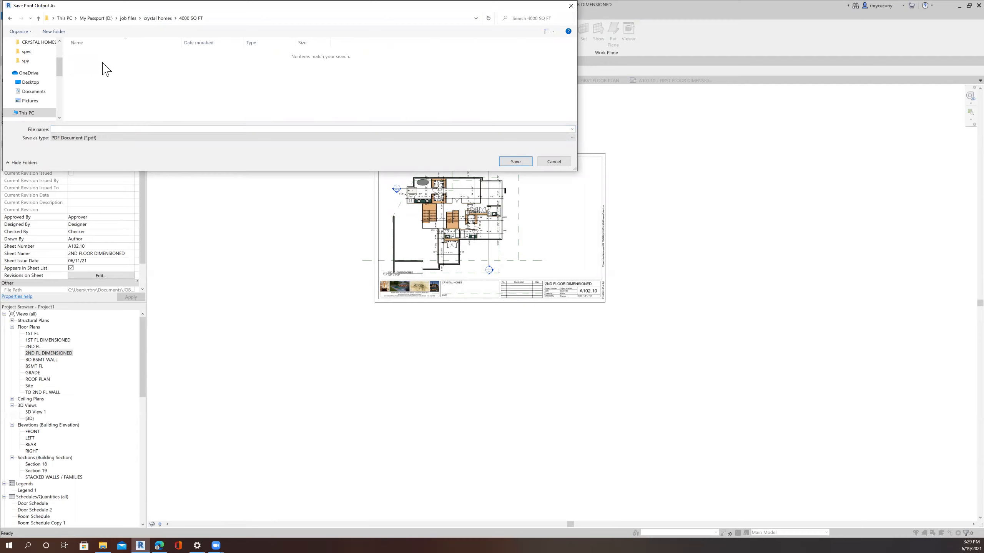
Step: Name the PDF output 6 19 2021 A and save it in the 4000 SQ FT folder
click(84, 128)
text(6 19 2021 A)
click(507, 162)
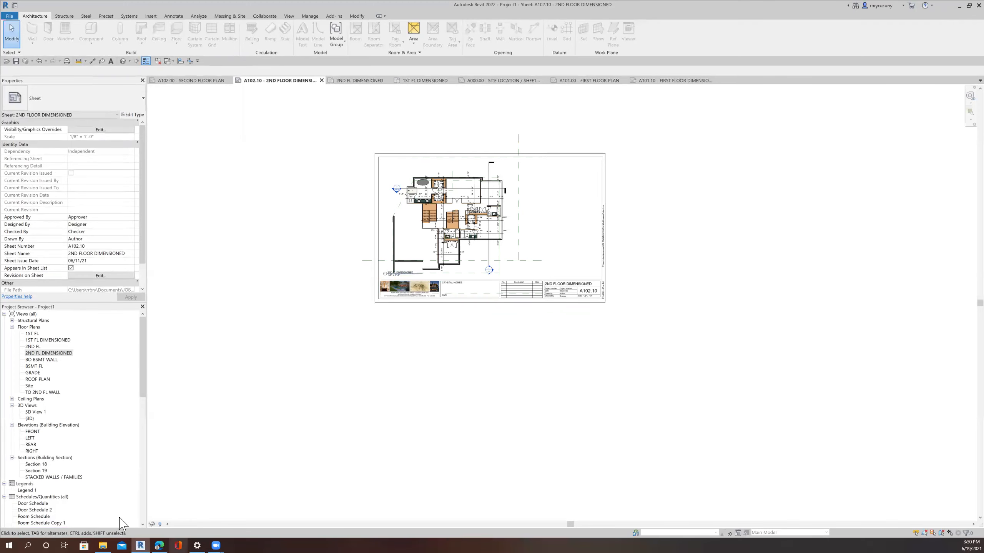
Step: Switch to File Explorer and open the recently saved 6 19 2021 A PDF
click(103, 543)
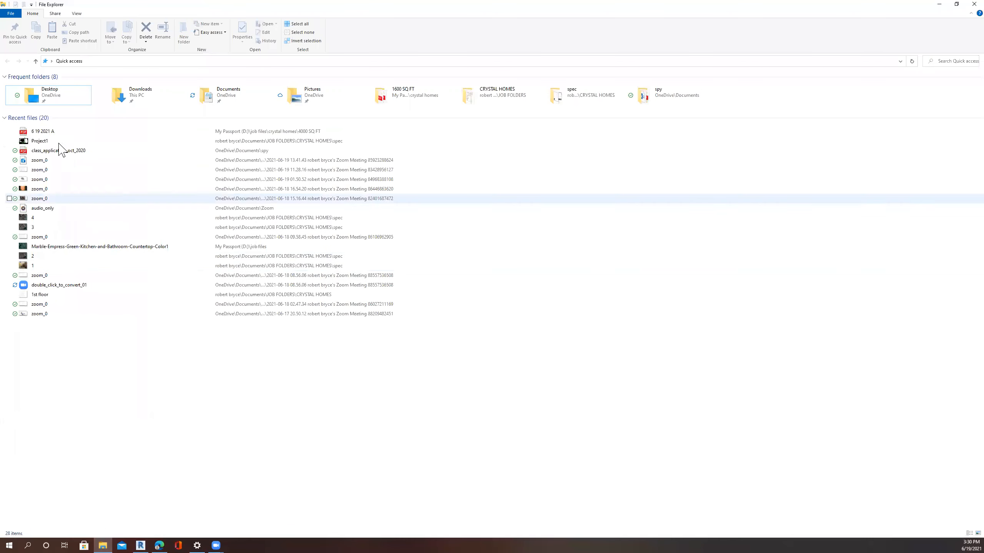
click(43, 132)
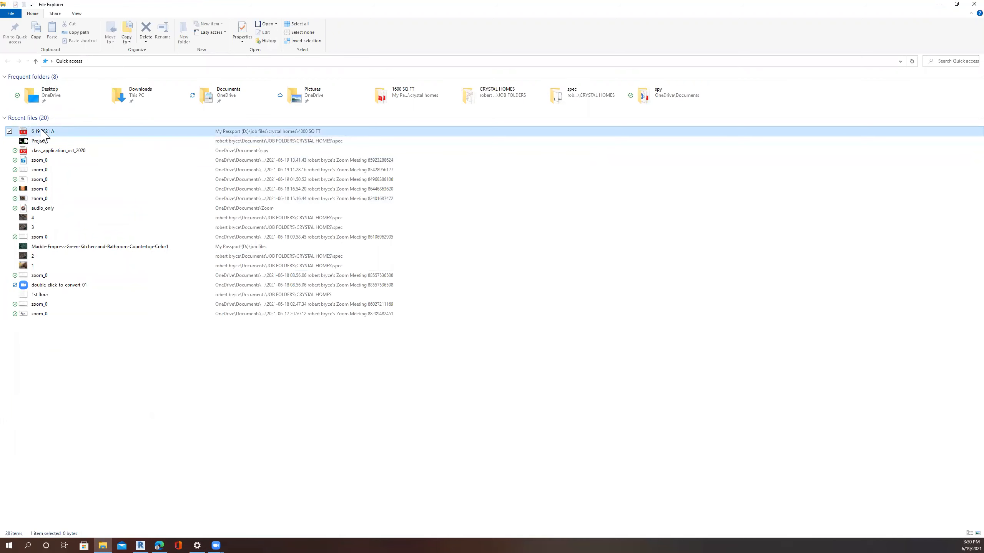
double_click(42, 131)
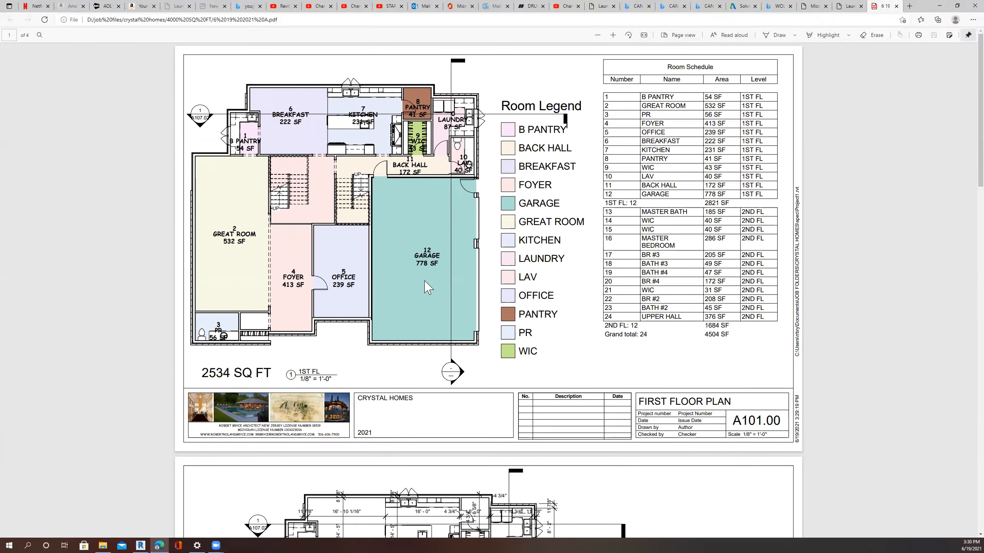
Step: Review all four pages of the PDF, checking the floor plans, dimensions, room legends, room schedules and title blocks
scroll(427, 287, down, 8)
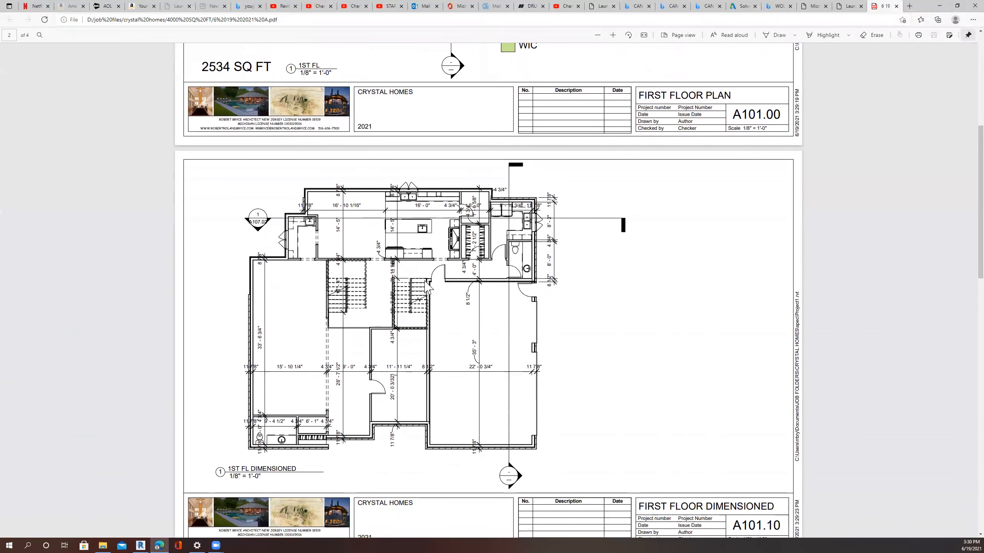
scroll(427, 287, down, 12)
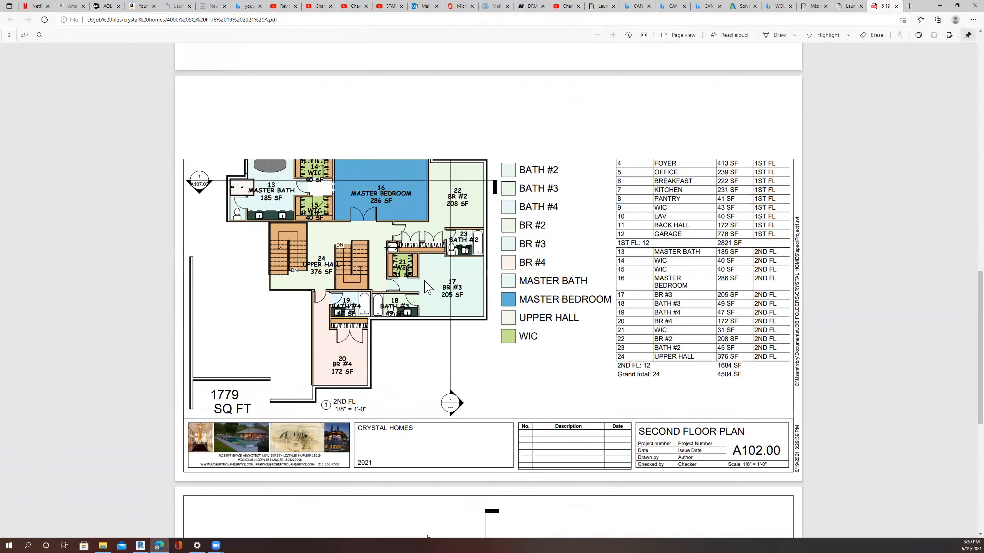
scroll(427, 287, down, 9)
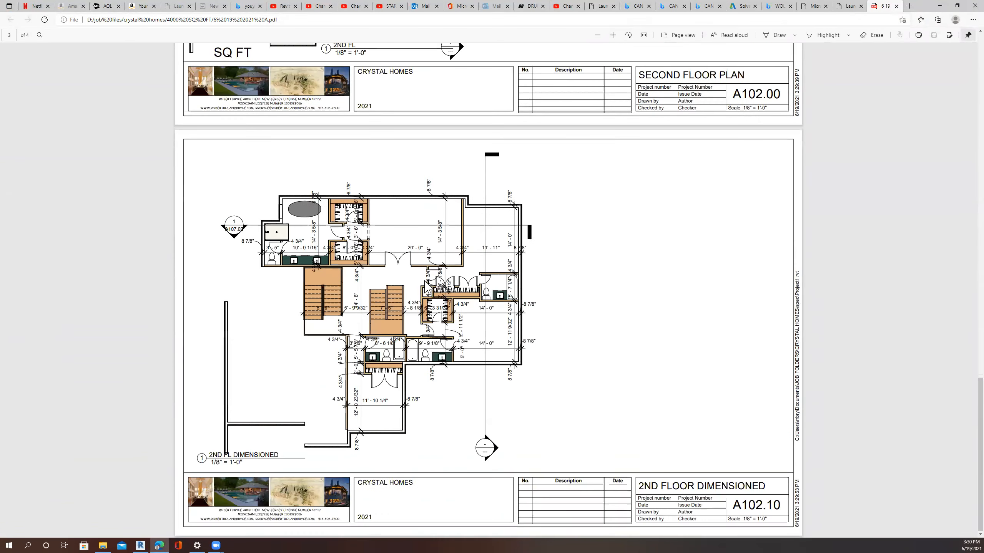
scroll(427, 288, up, 20)
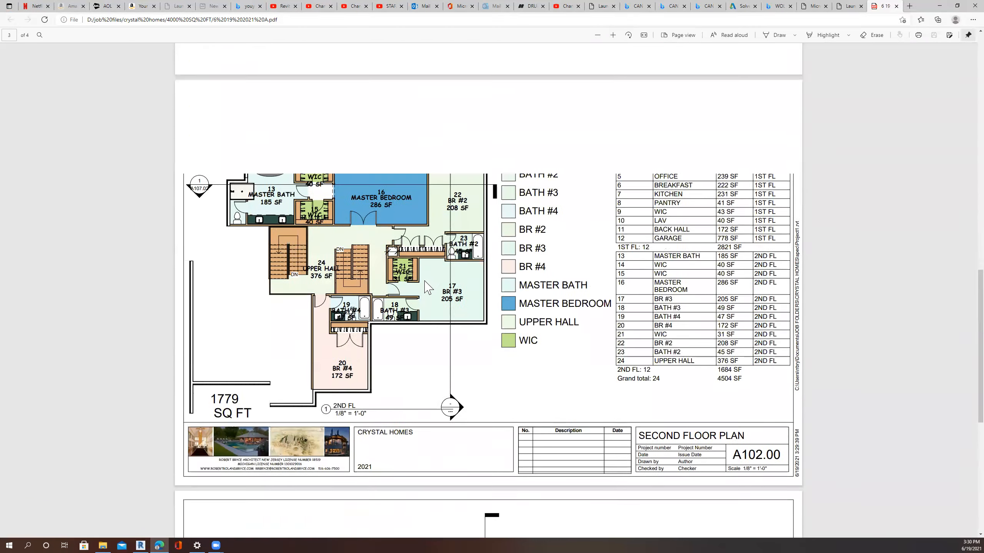
scroll(427, 288, up, 10)
scroll(428, 288, down, 4)
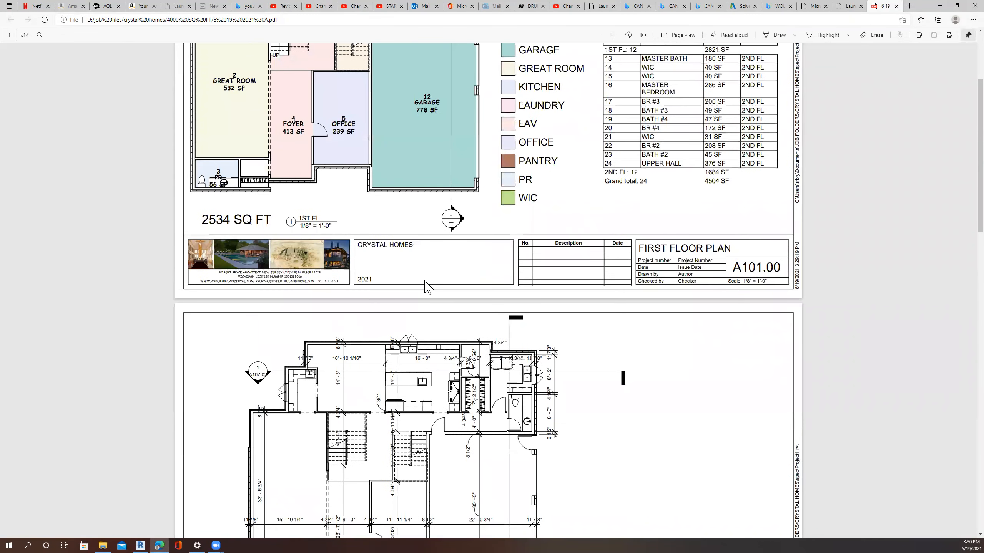
scroll(422, 331, down, 10)
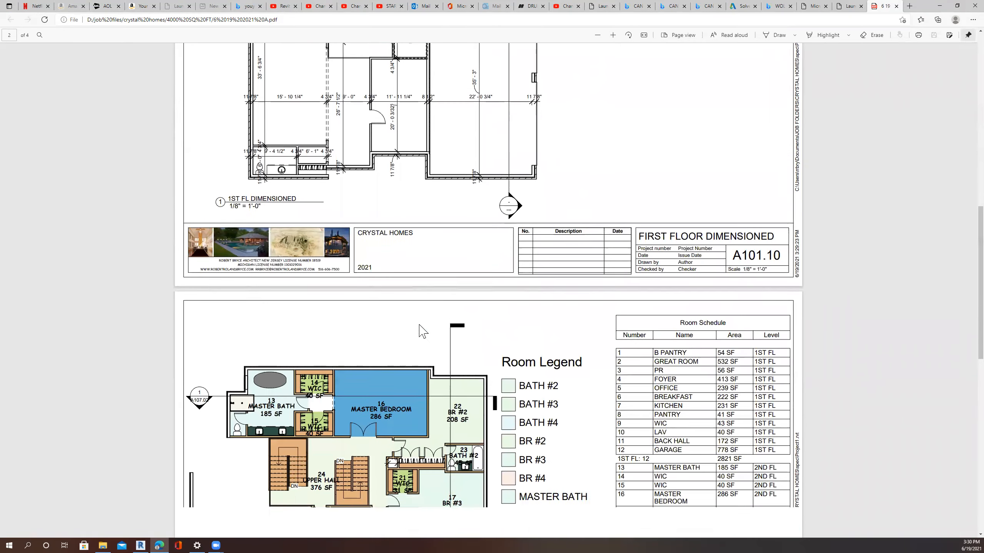
scroll(423, 331, down, 3)
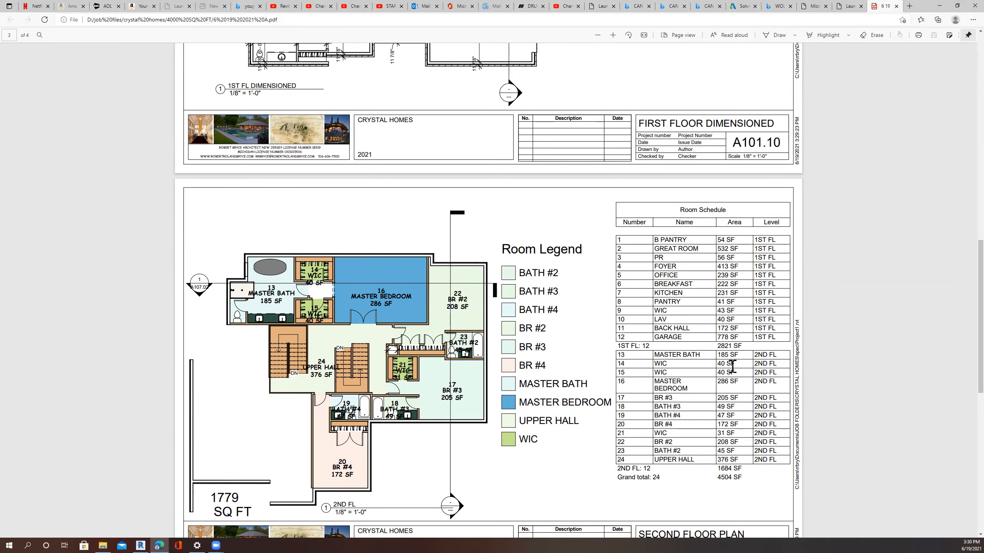
scroll(716, 358, up, 6)
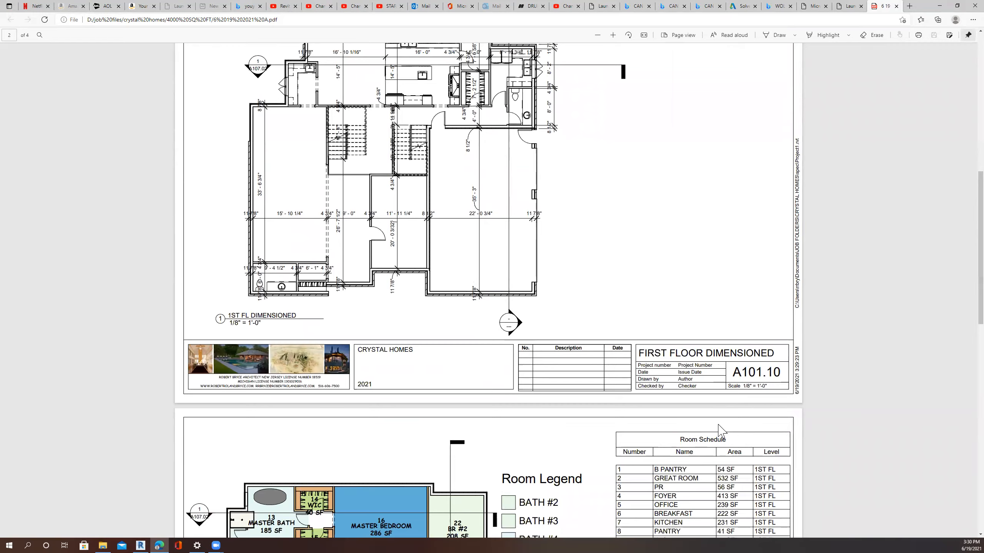
scroll(719, 430, up, 12)
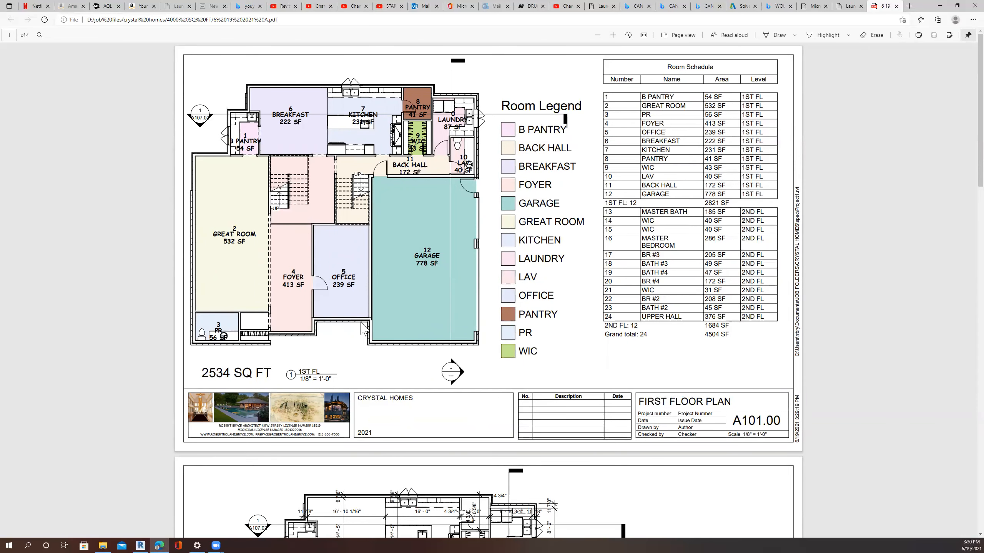
scroll(363, 329, down, 15)
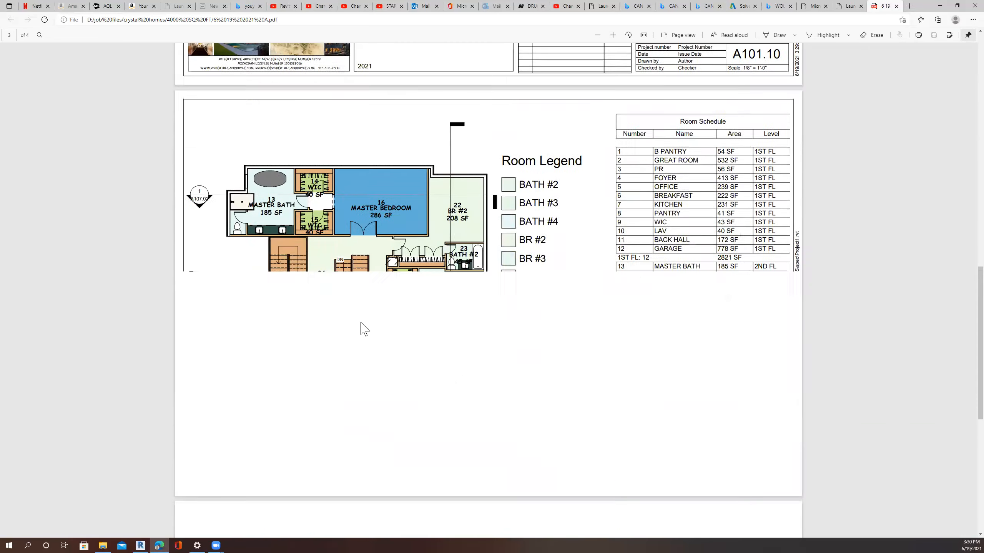